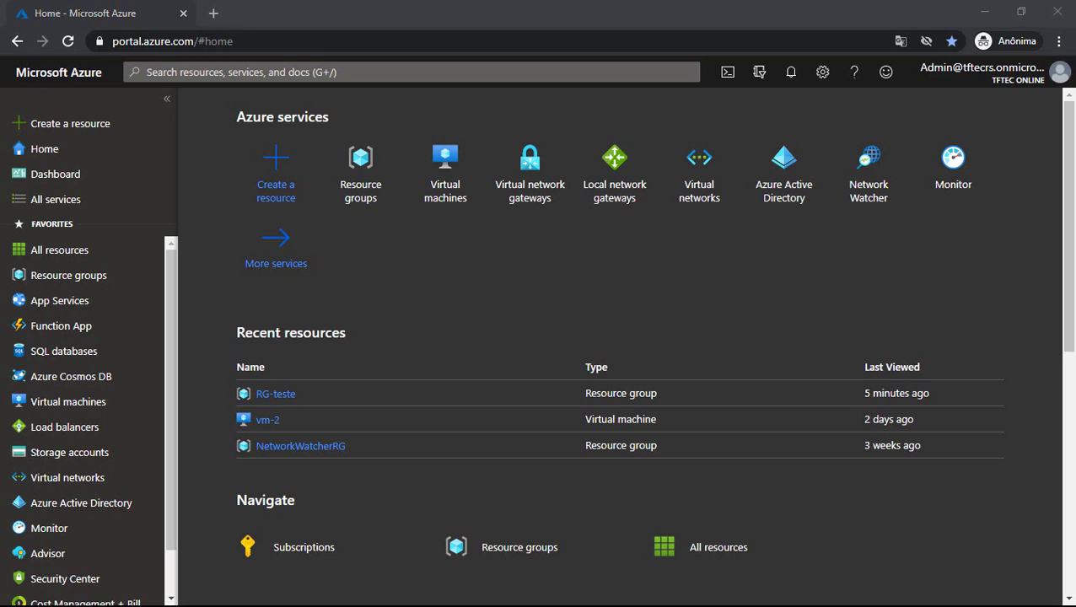
Return from the slide to the Azure portal and open the Resource groups page
key(alt+Tab)
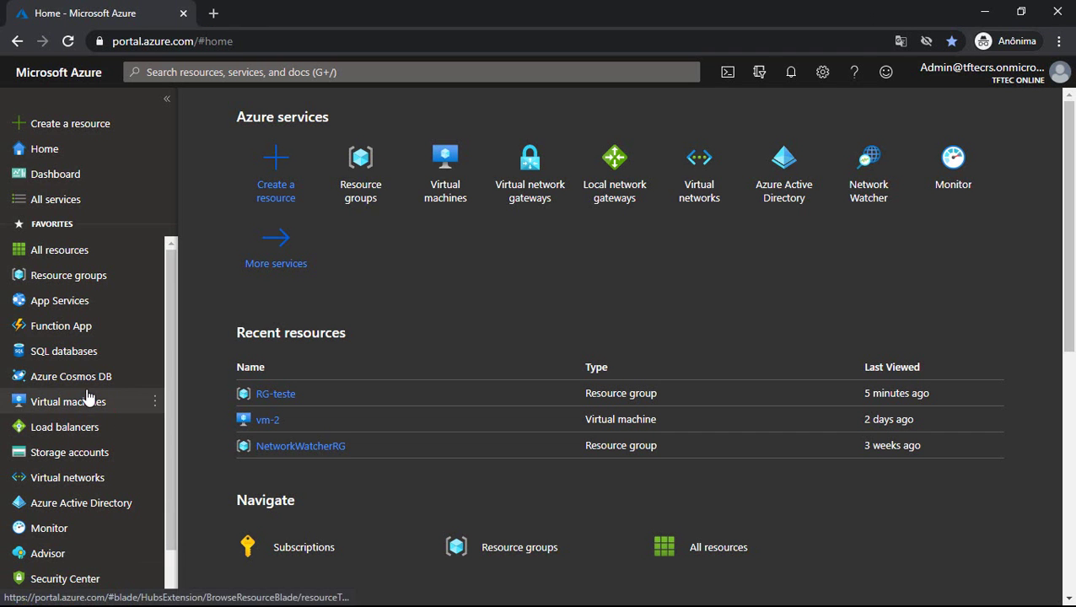
mouse_move(110, 404)
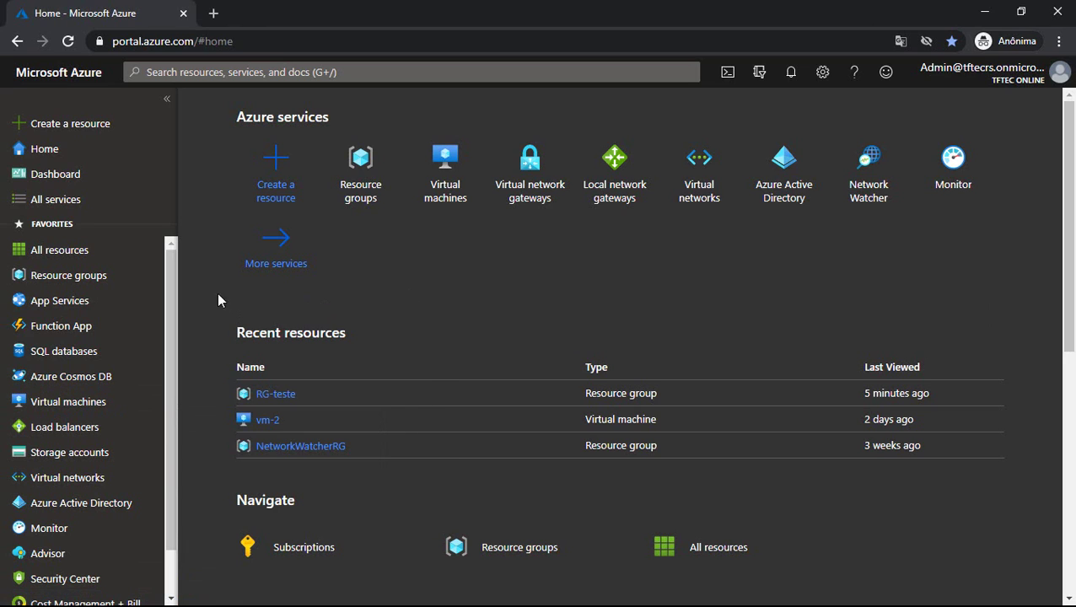
click(97, 278)
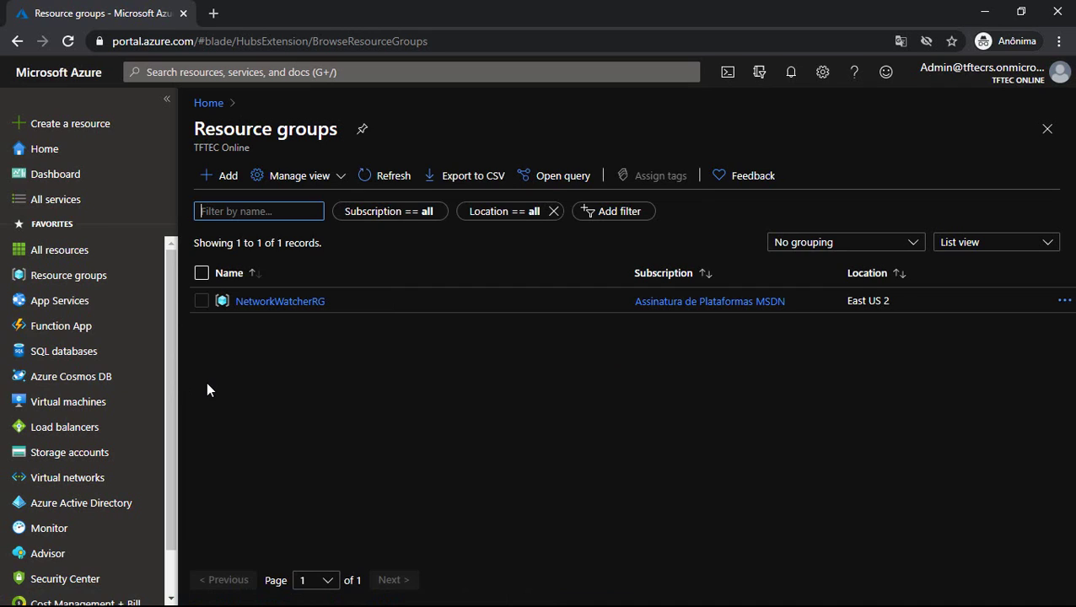
Start a new resource group named RG-AZURE in region (US) East US 2
click(219, 177)
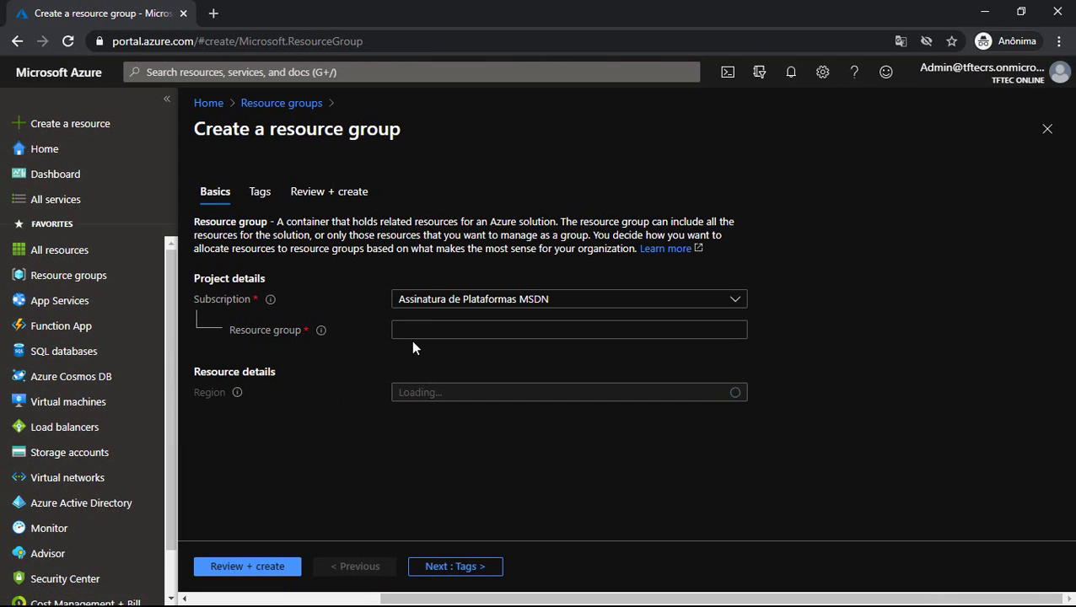
click(412, 331)
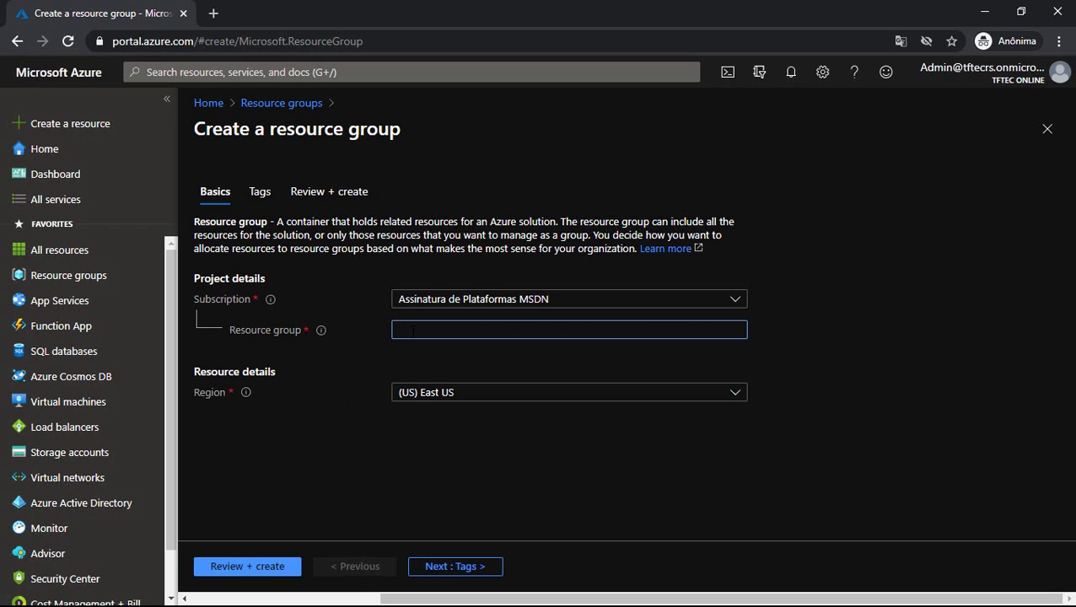
text(RG-AZURE)
click(498, 394)
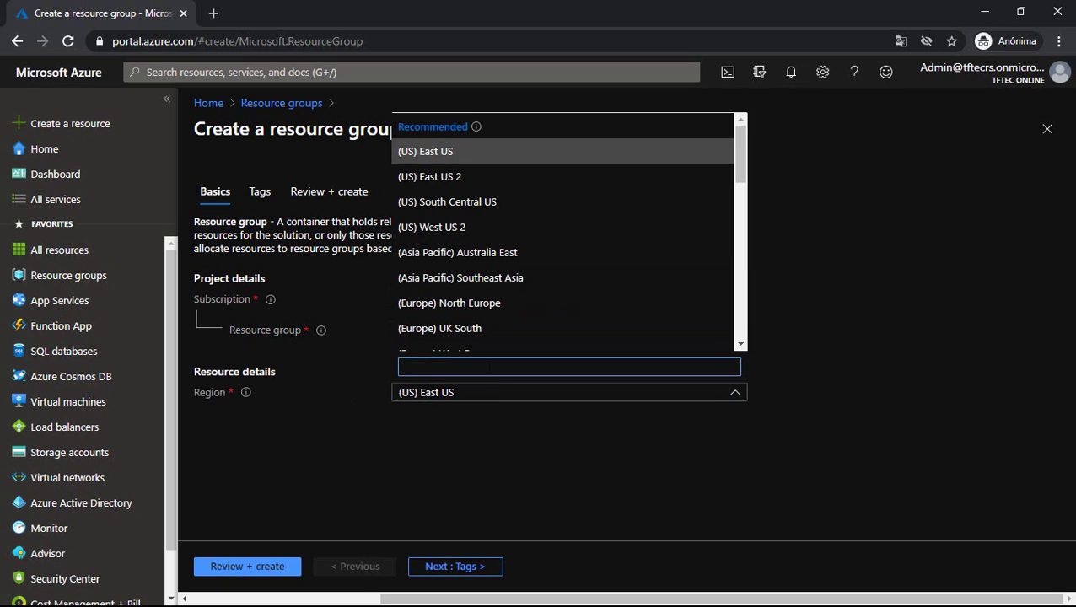
click(456, 178)
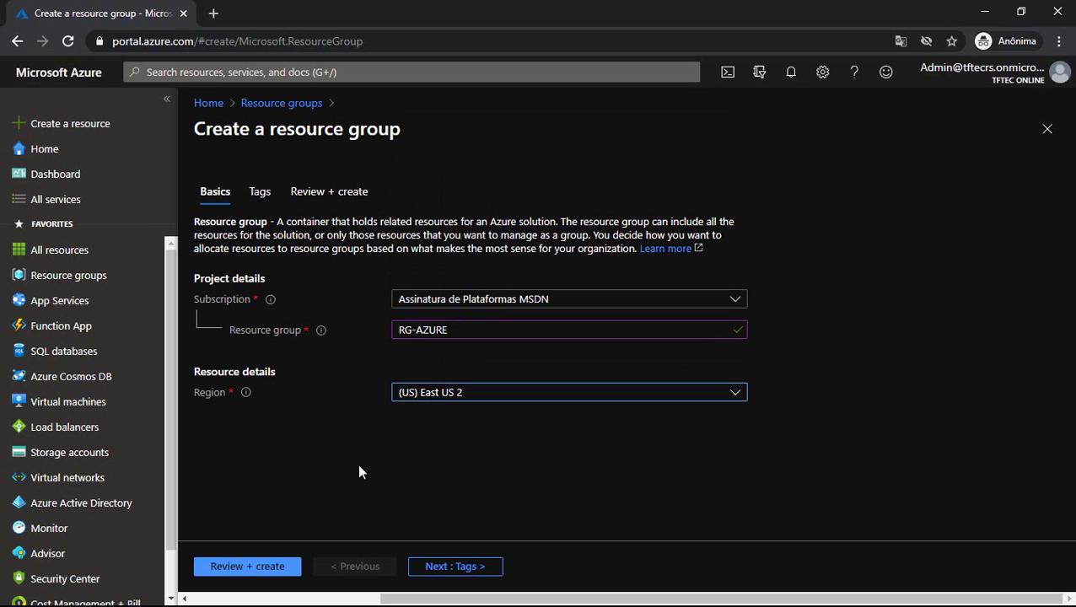
Tag the resource group with Ambiente = AZURE-VPN
click(444, 567)
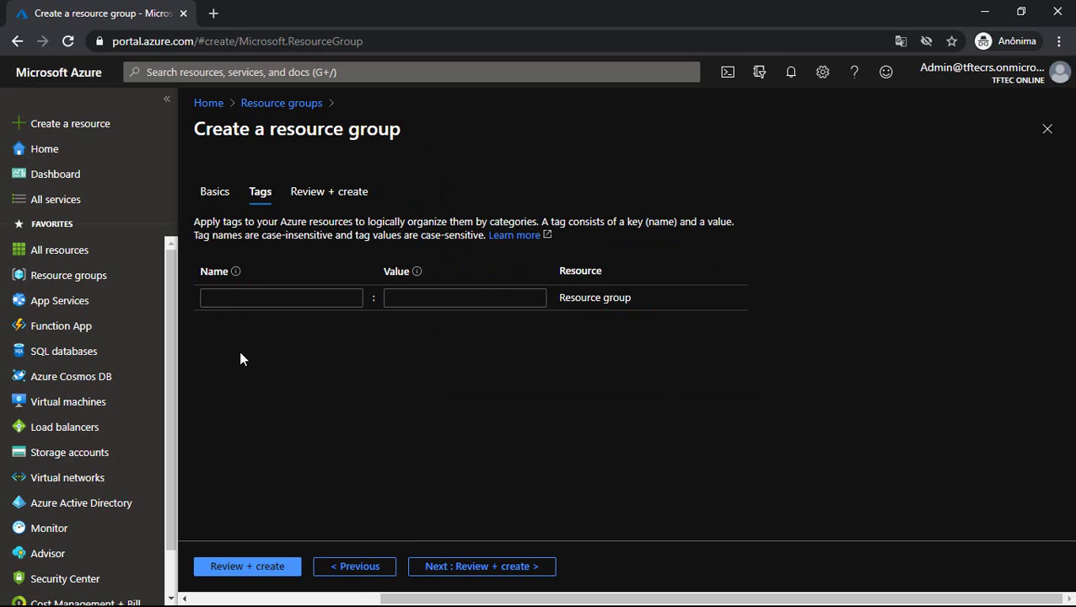
click(253, 295)
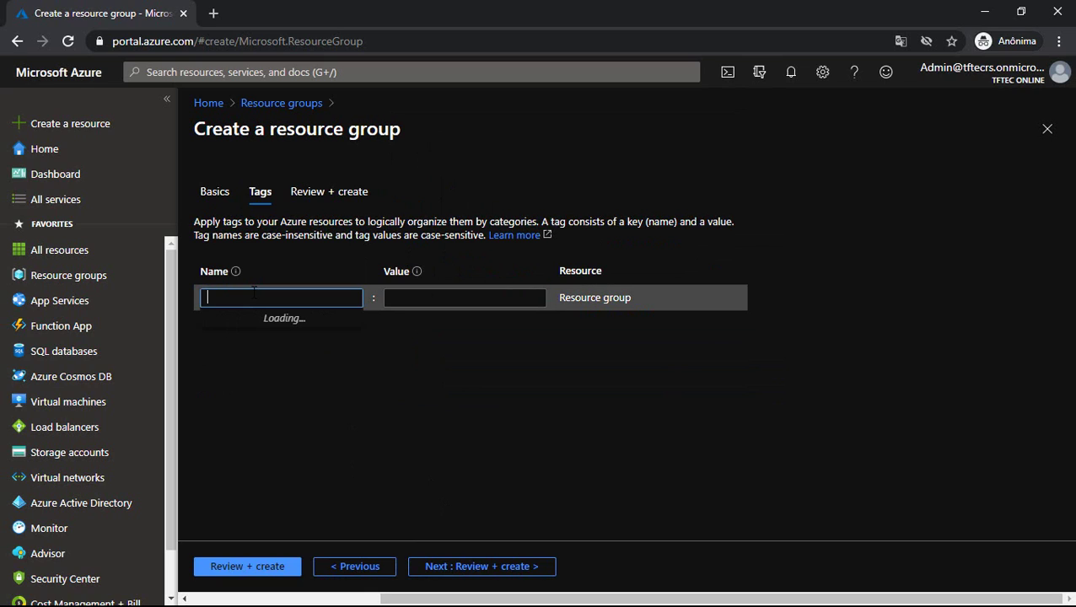
text(Ambiente)
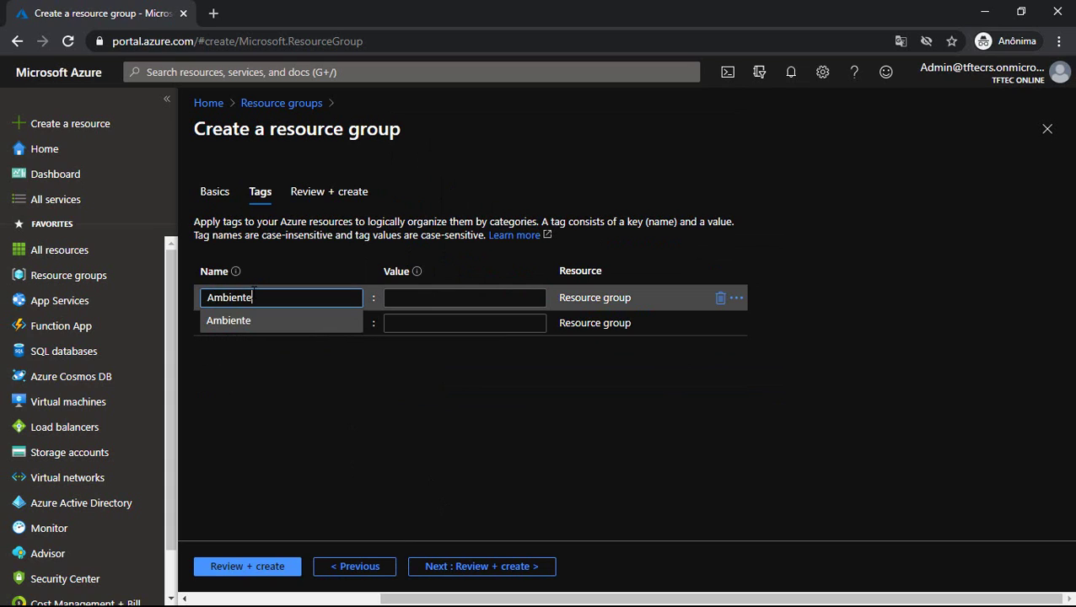
key(Tab)
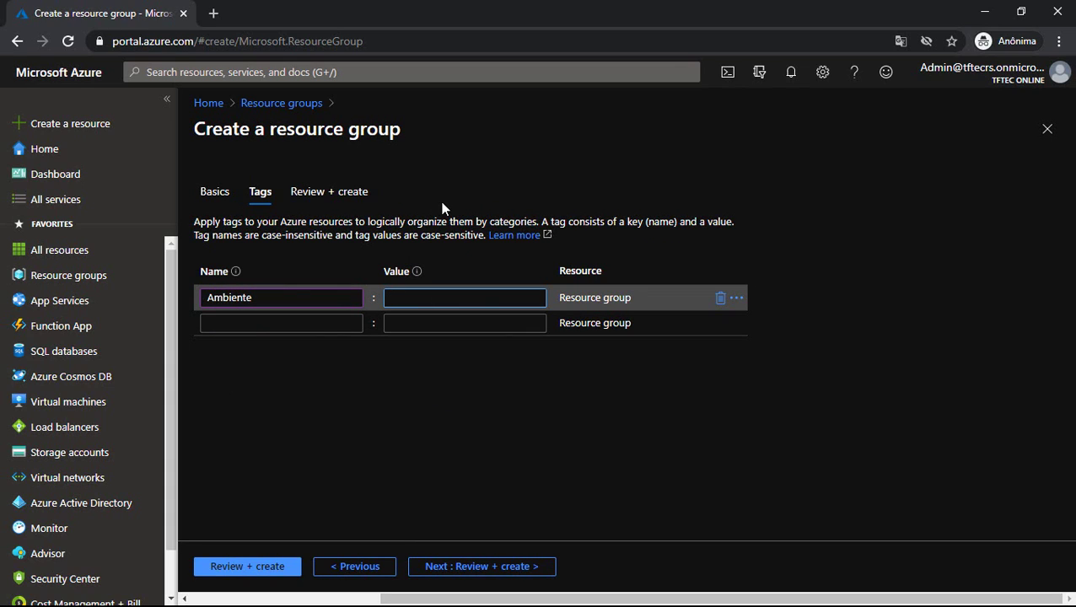
text(AZURE-)
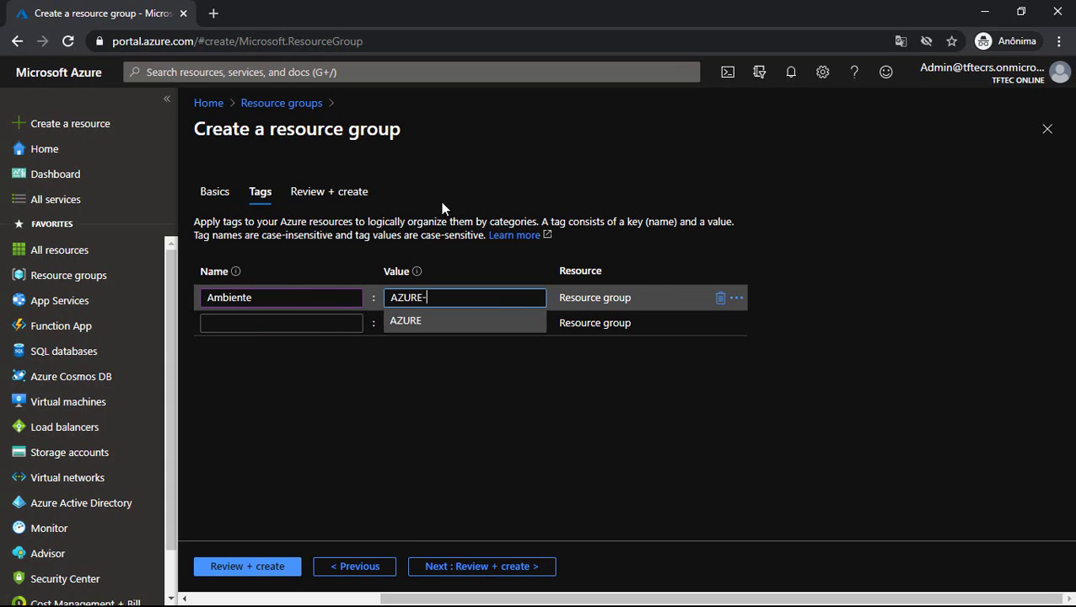
text(VPN)
click(452, 379)
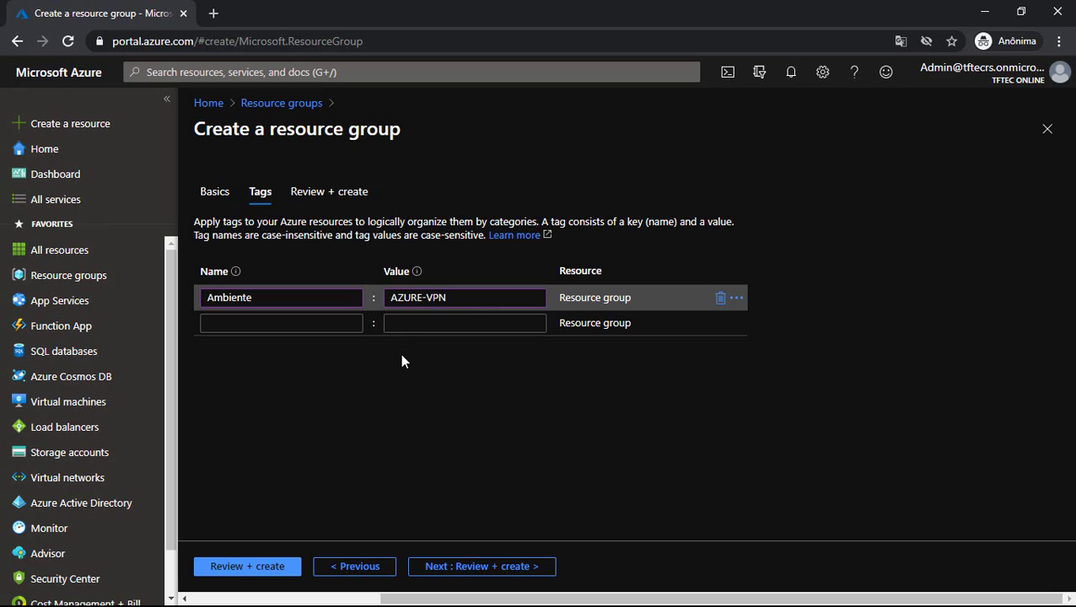
Review and create the RG-AZURE resource group, then return to the portal
click(464, 567)
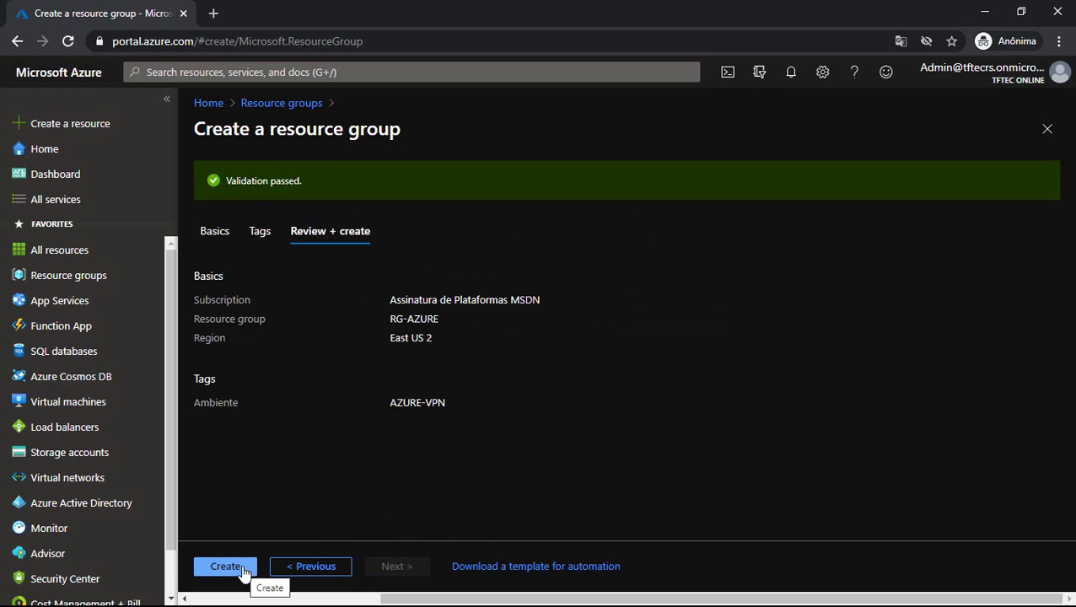
click(242, 570)
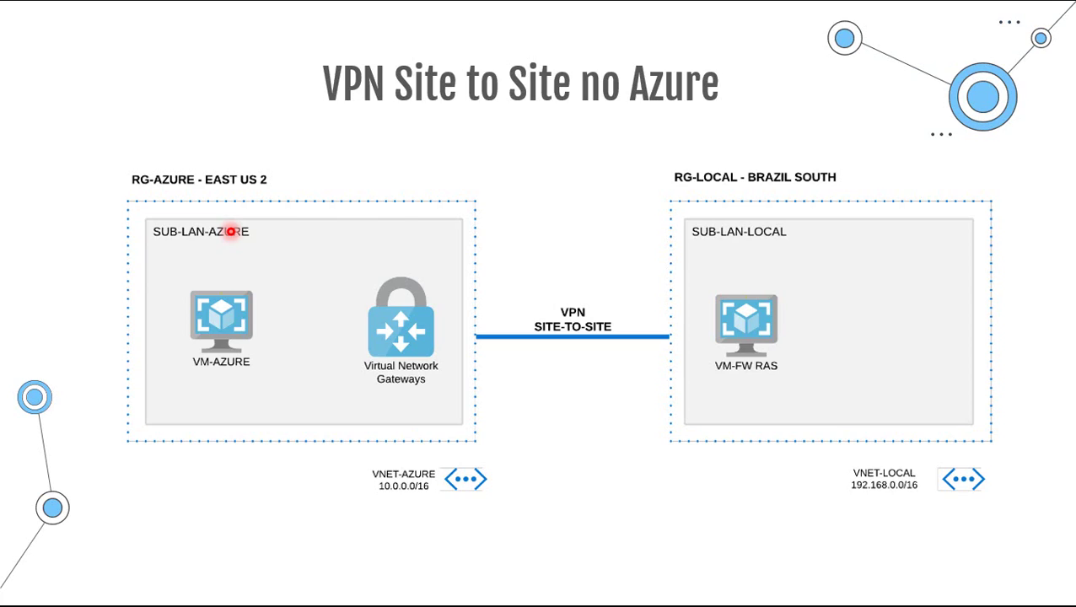
key(alt+Tab)
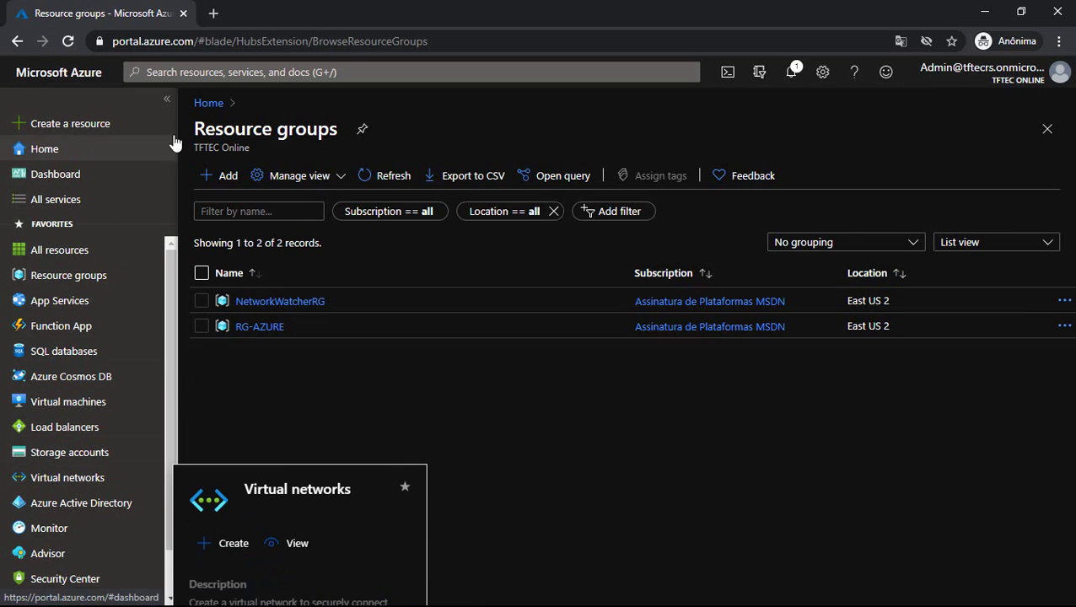
Start a virtual network in RG-AZURE named VNET-AZURE, correcting the mistyped name, in East US 2
click(62, 477)
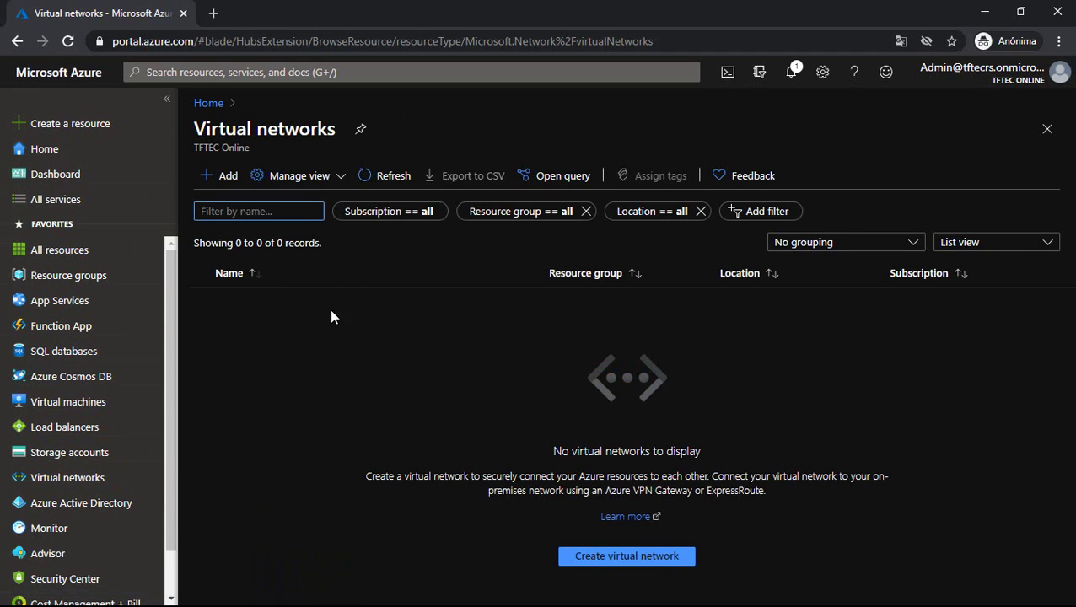
click(226, 176)
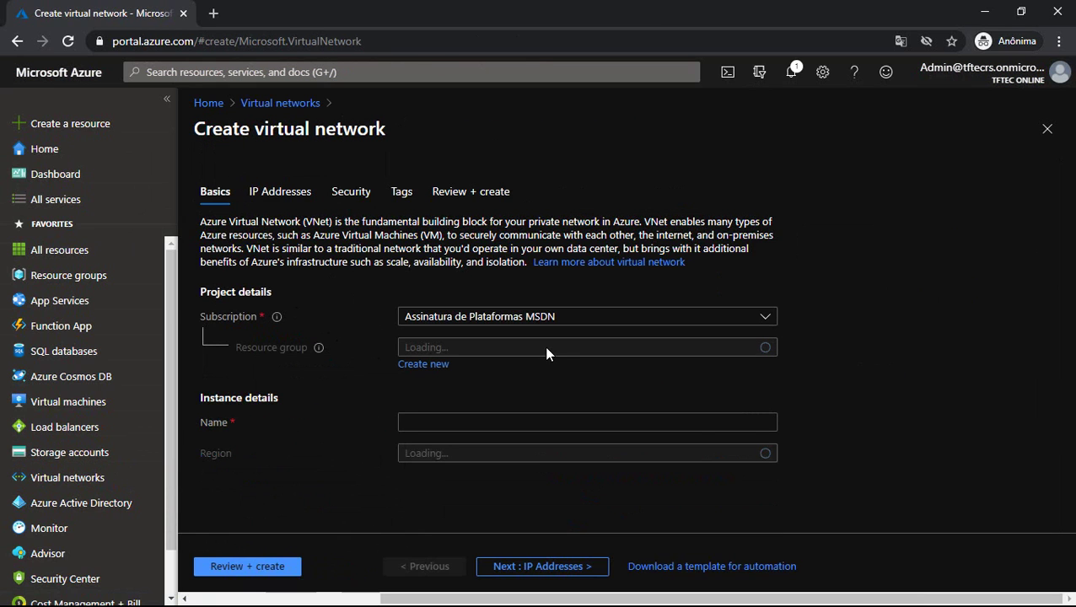
click(680, 352)
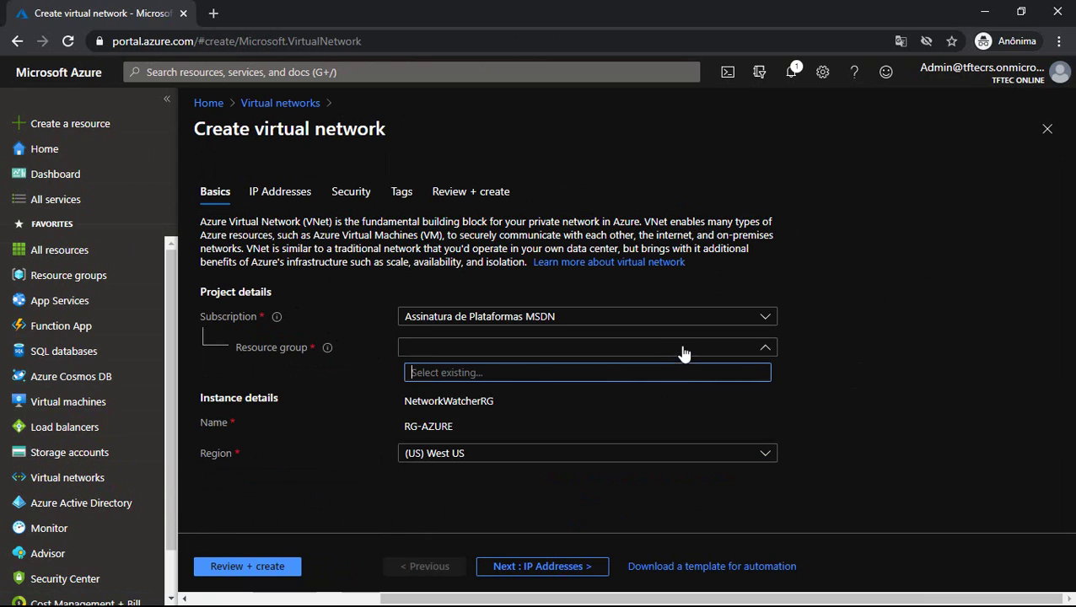
click(445, 427)
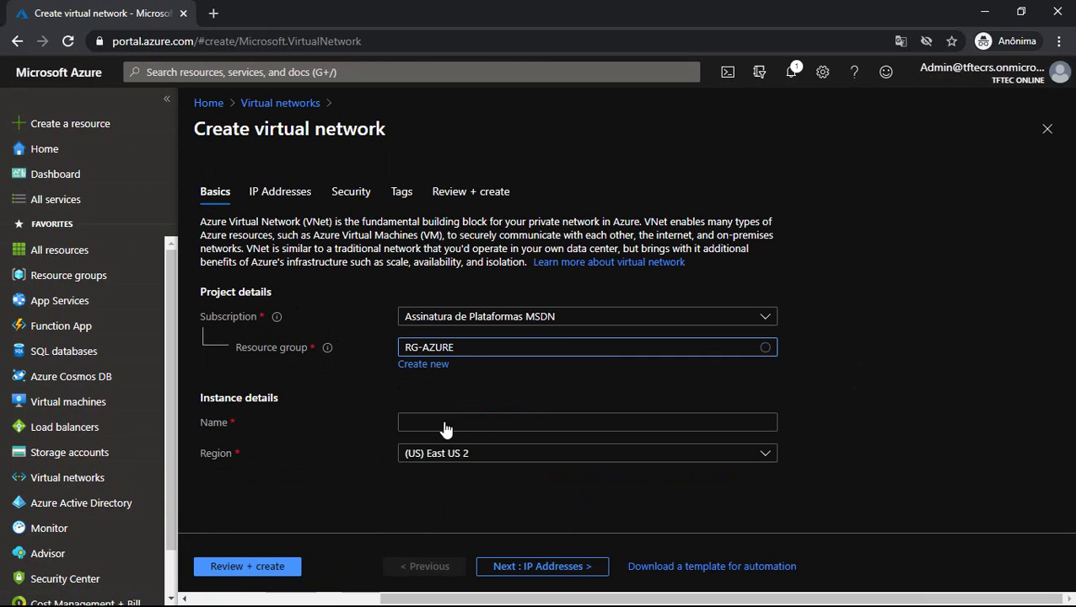
click(436, 421)
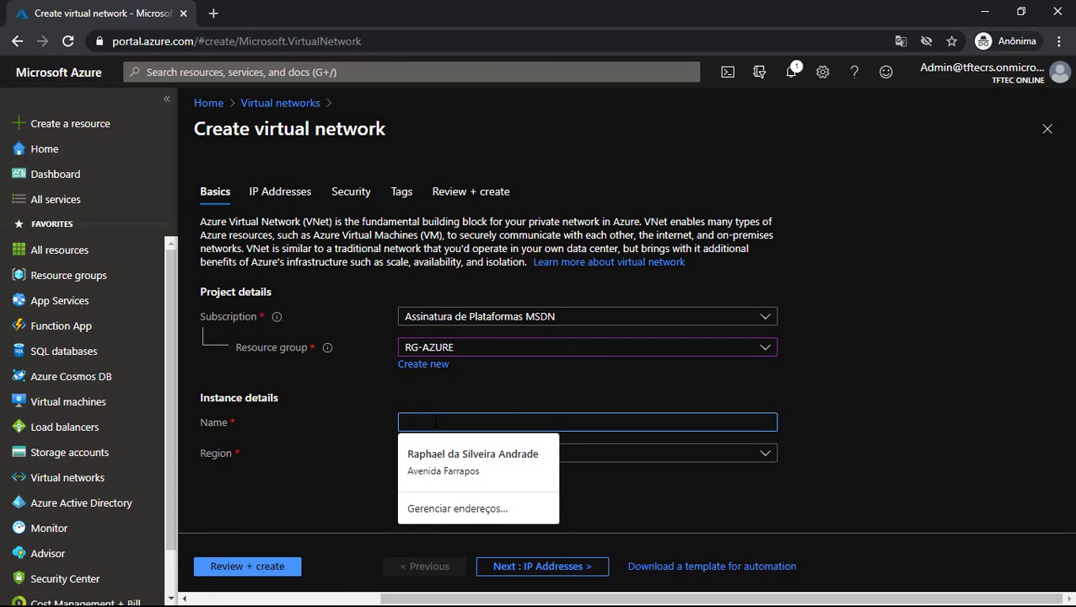
text(VNTE)
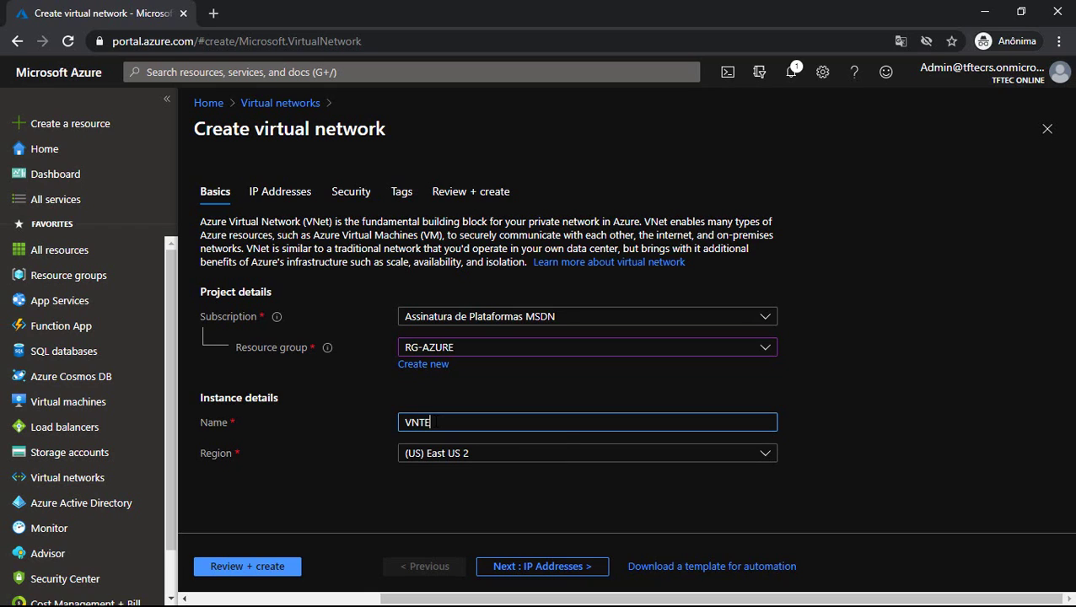
text(-)
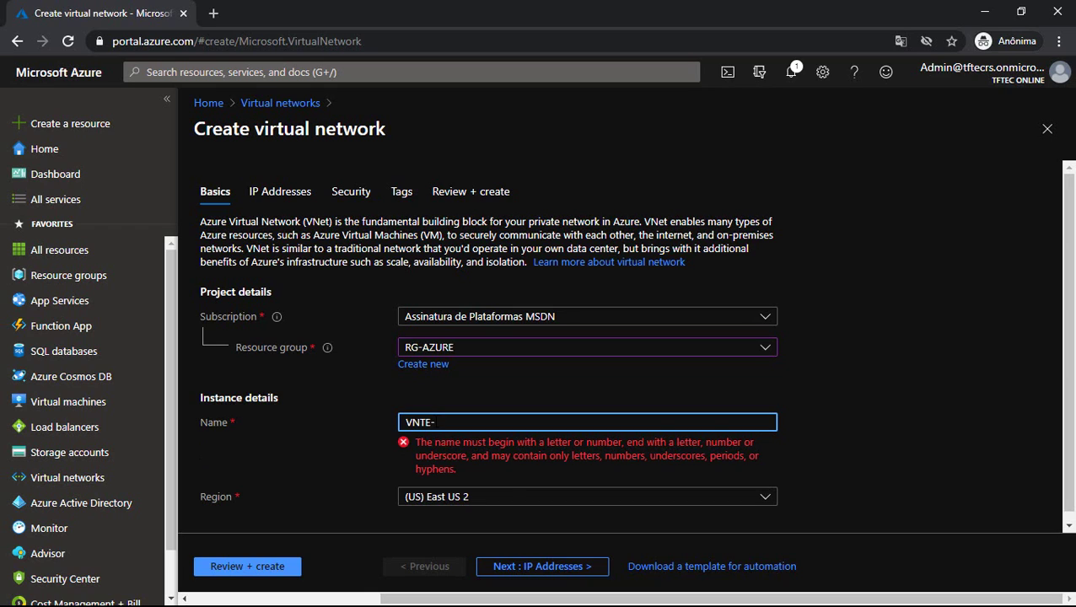
text(AZURE)
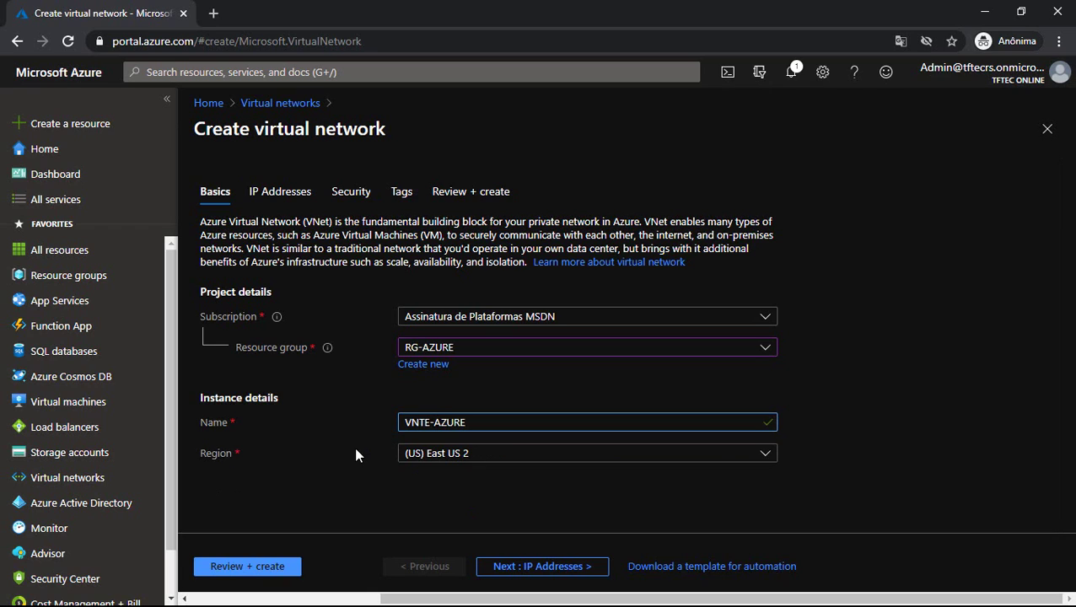
click(429, 421)
key(BackSpace)
key(BackSpace)
text(ET)
Rename the default 10.0.0.0/24 subnet to SUB-LAN-AZURE and continue to the Security settings
click(526, 568)
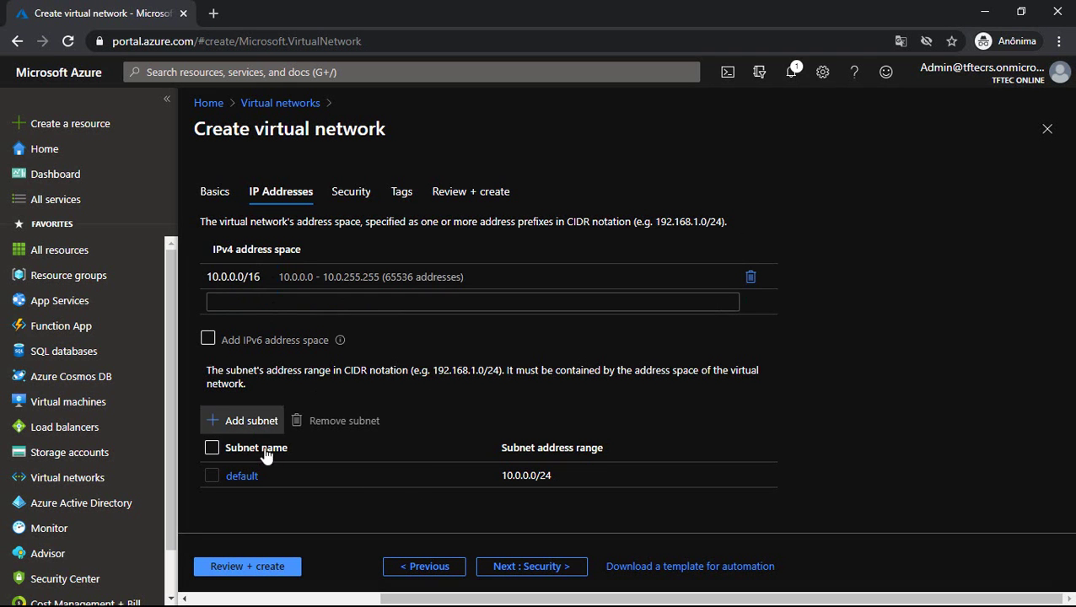
click(237, 477)
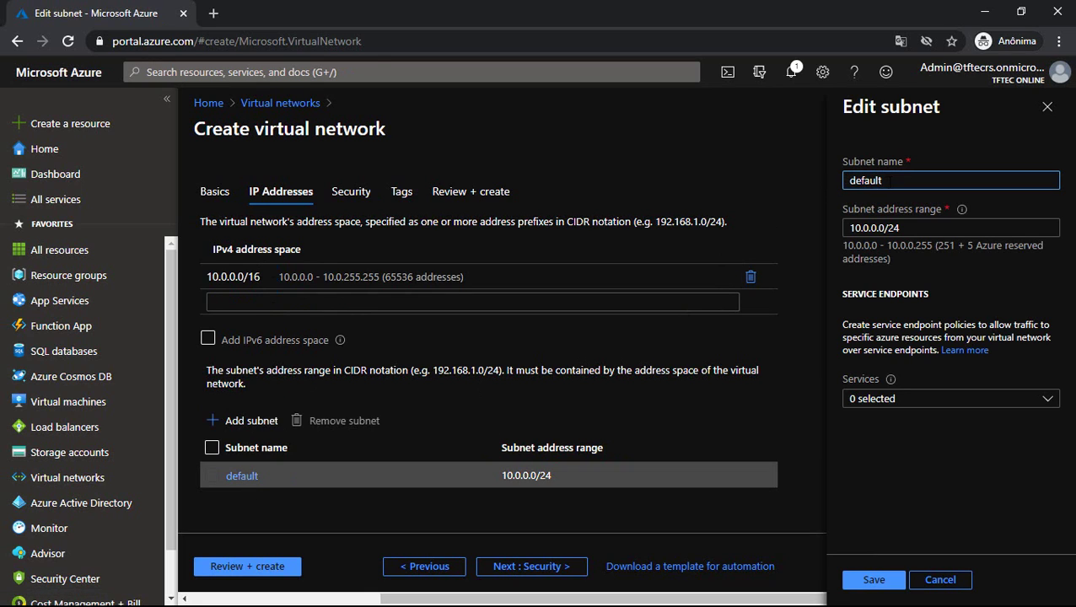
double_click(844, 184)
text(SUB-LAN)
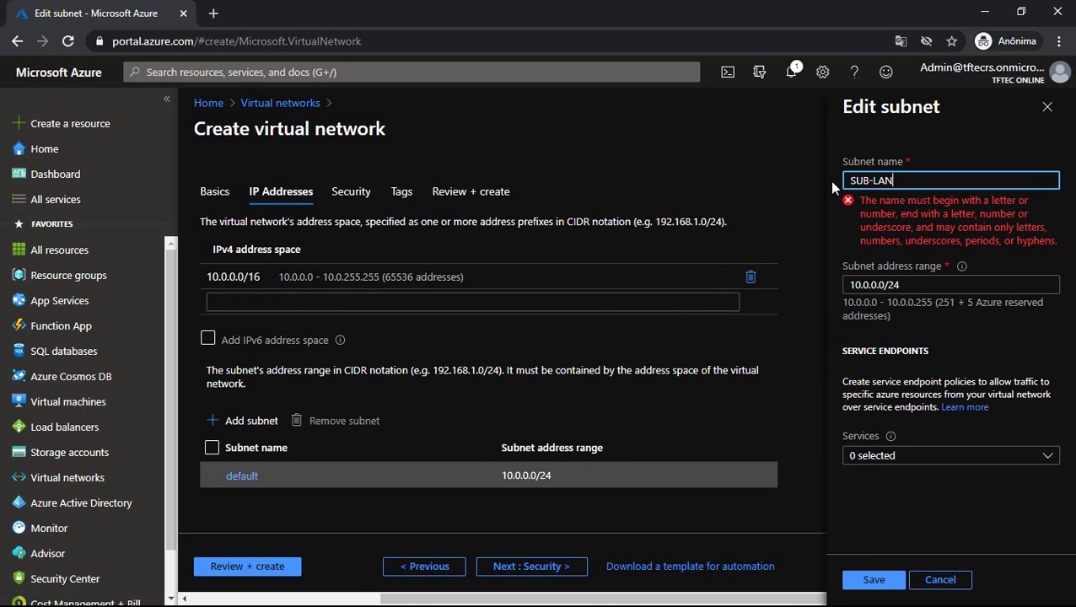
text(-AZURE)
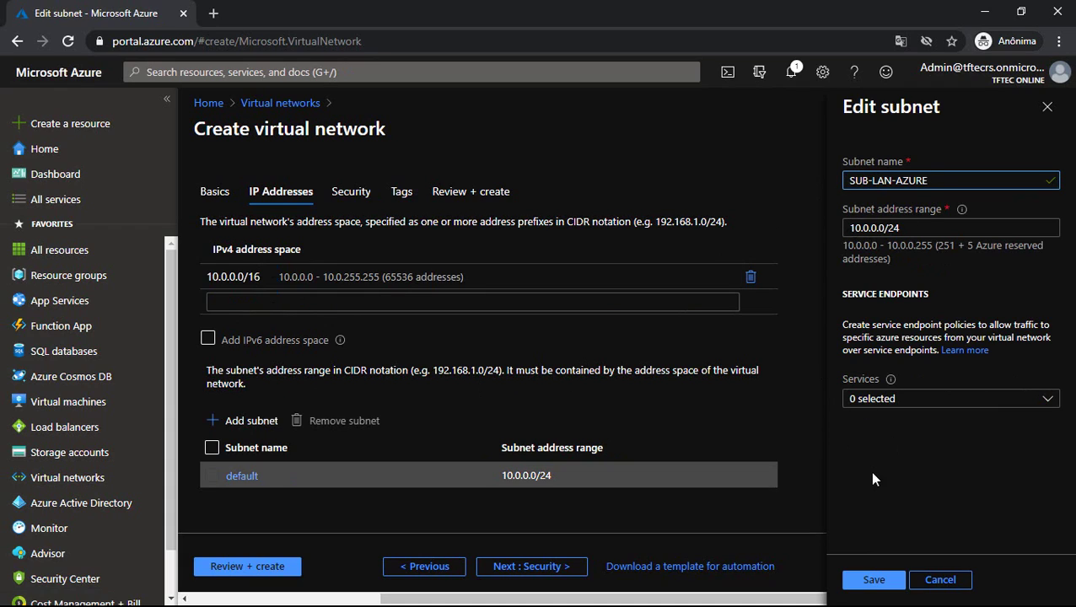
click(870, 580)
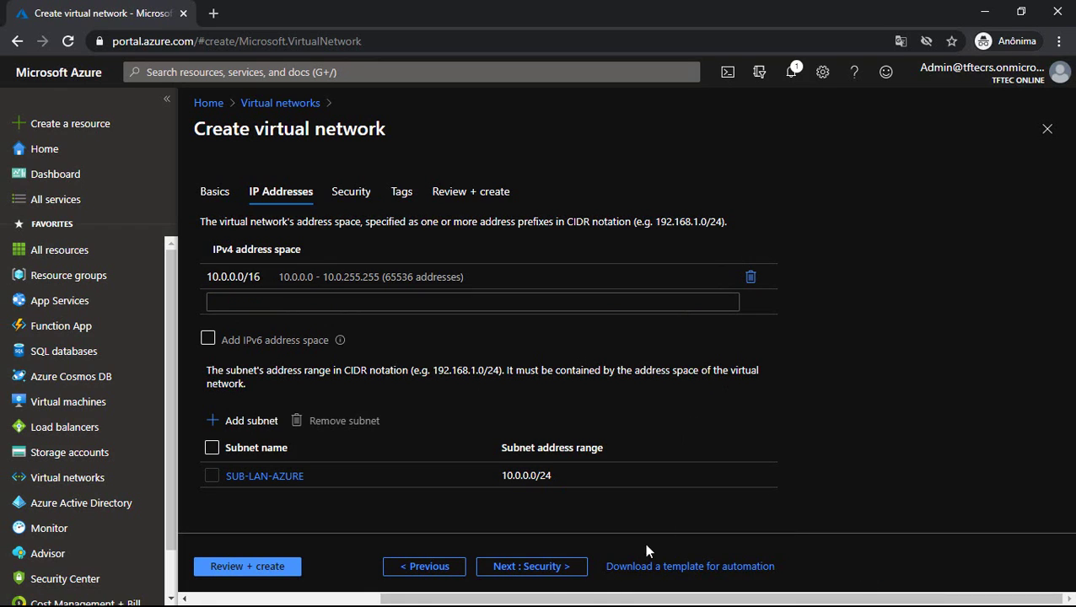
click(540, 570)
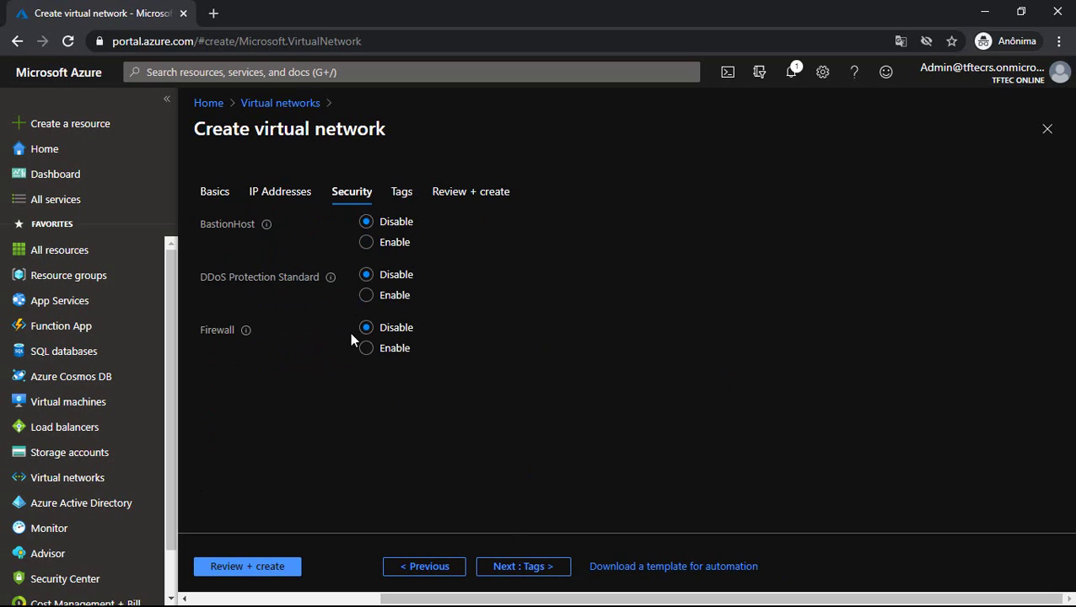
Tag the virtual network Ambiente = AZURE-VPN and run the review validation
click(512, 567)
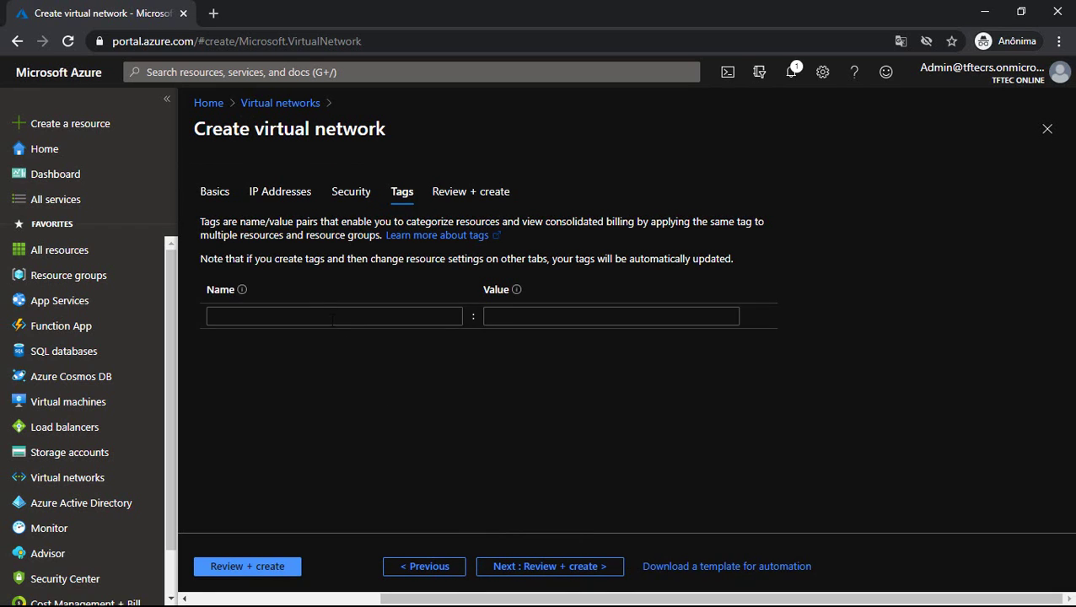
click(320, 315)
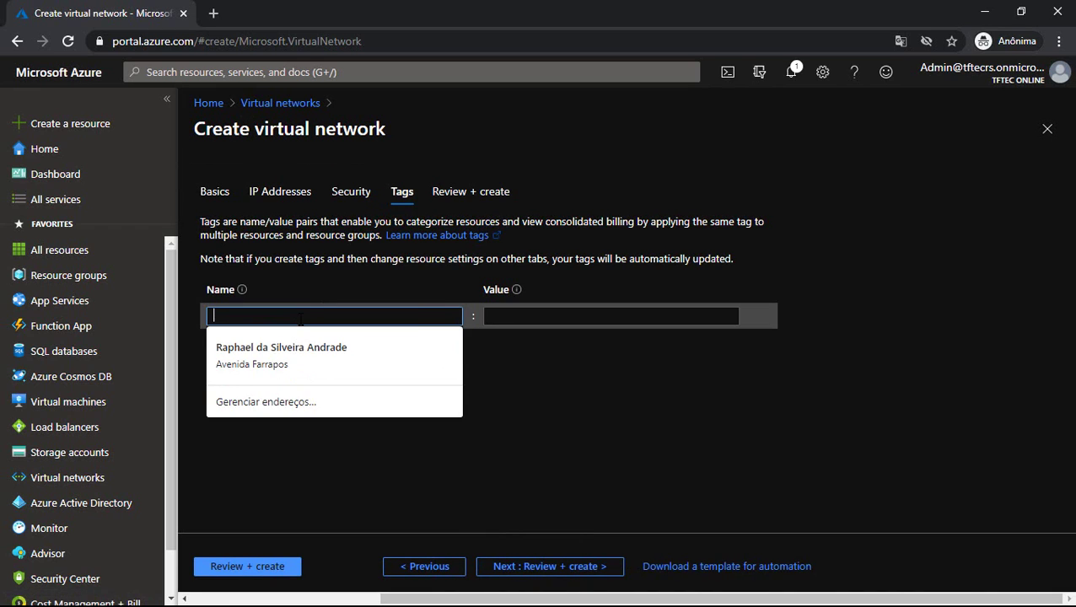
text(A)
click(249, 364)
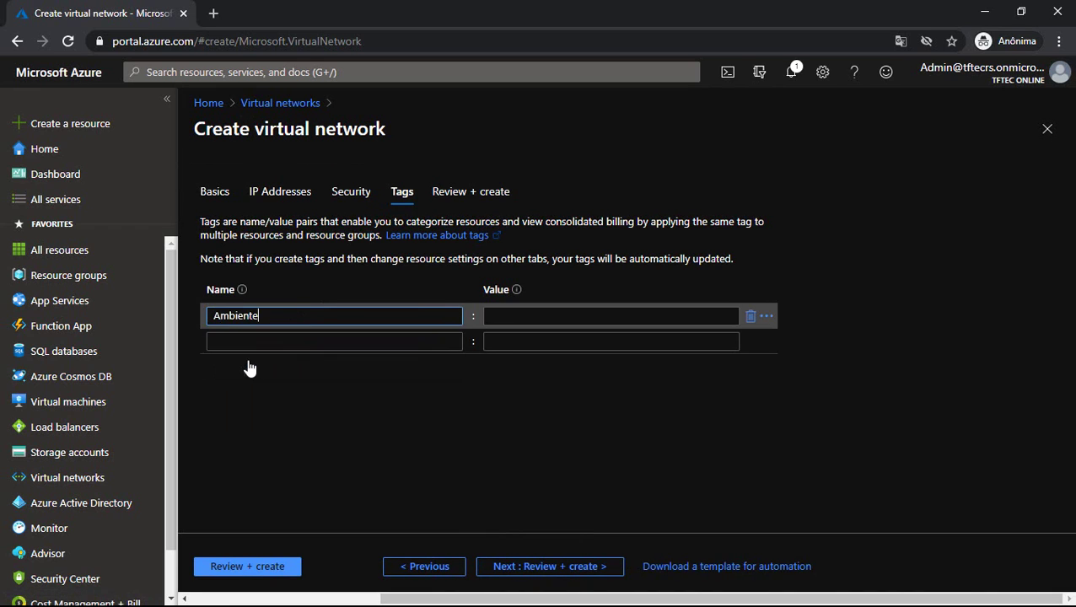
click(527, 314)
click(515, 338)
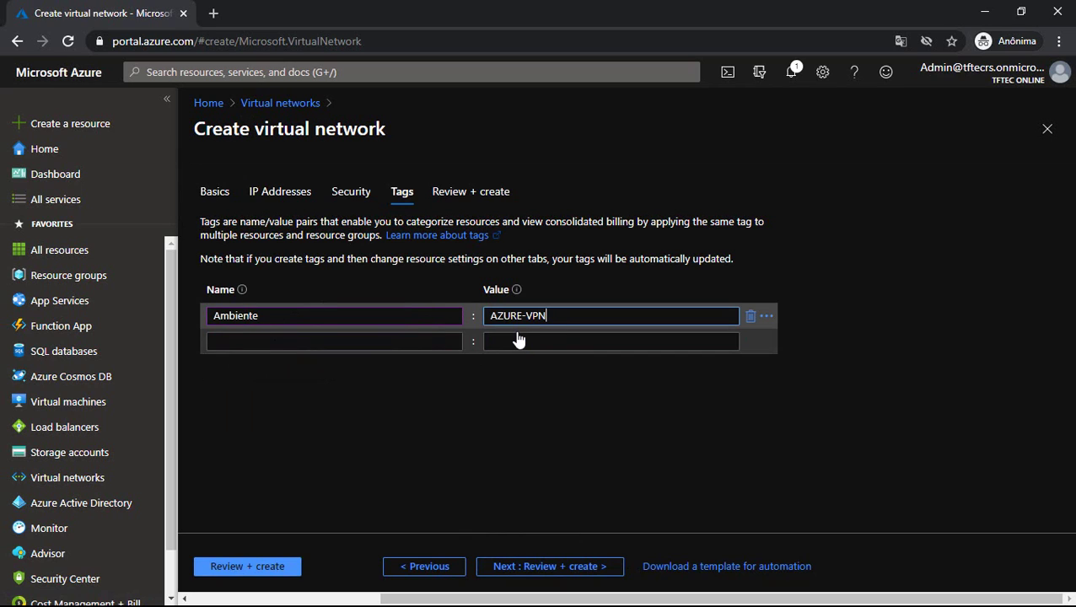
click(531, 567)
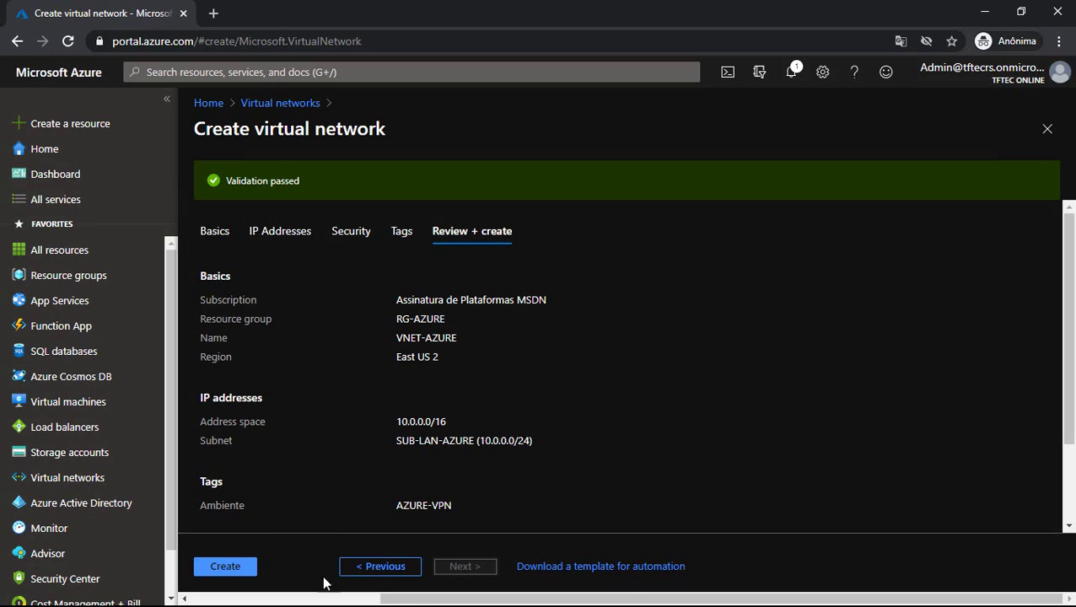
Submit the VNET-AZURE virtual network for deployment
click(245, 568)
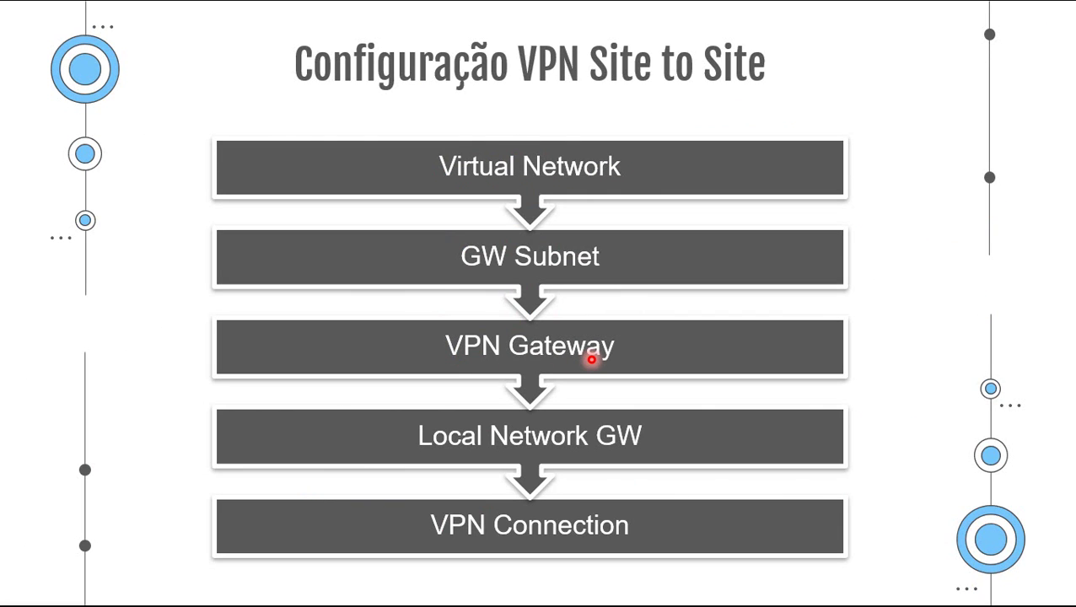
Leave the slideshow and return to the completed VNET-AZURE deployment in the browser
key(alt+Tab)
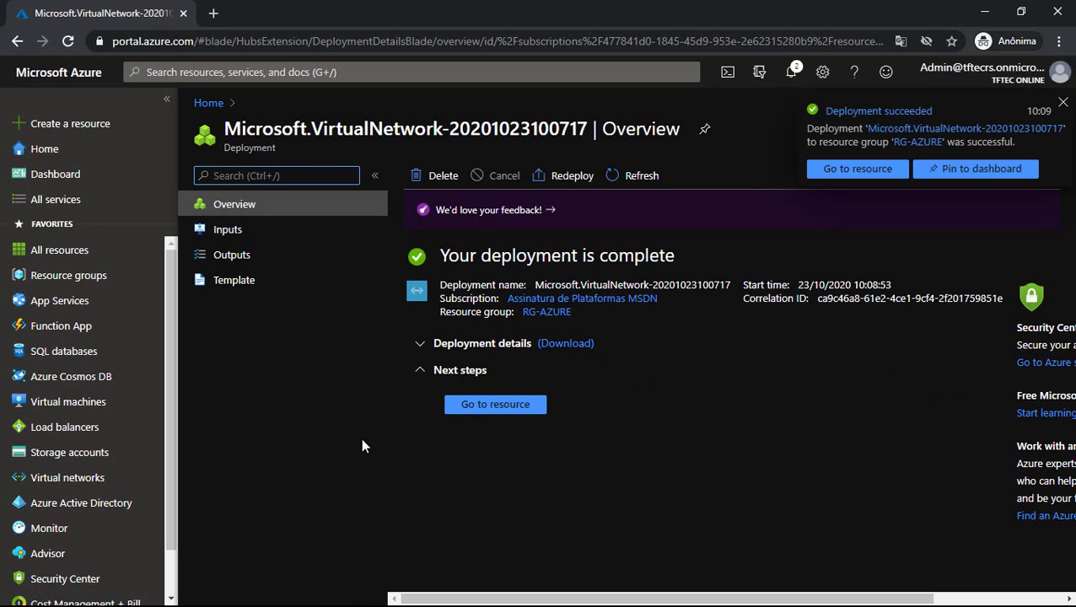
Open the deployed VNET-AZURE resource and show its Subnets page
click(492, 405)
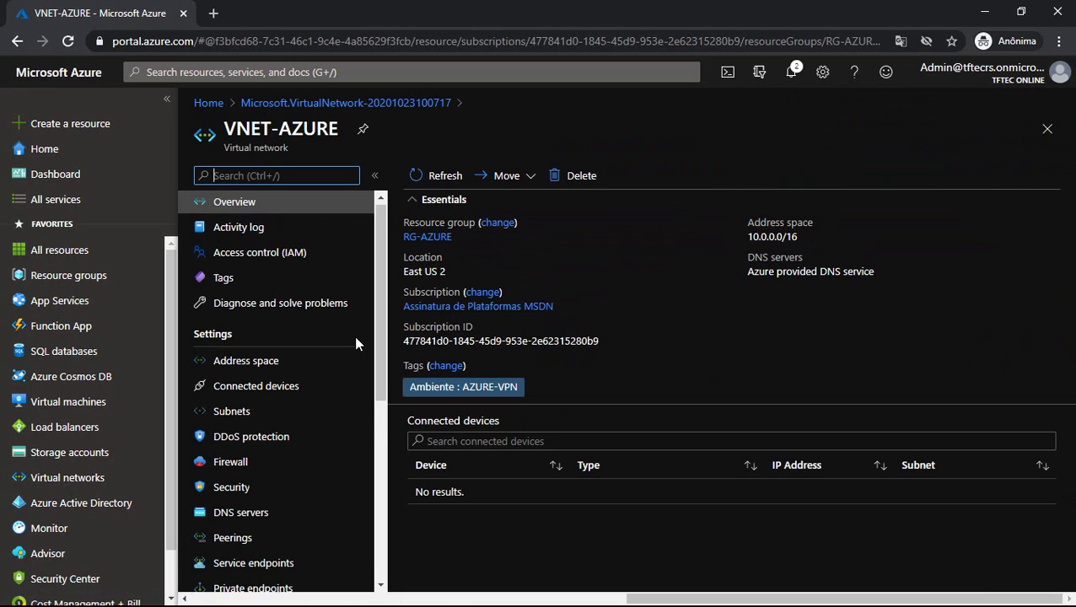
scroll(354, 336, down, 1)
click(233, 336)
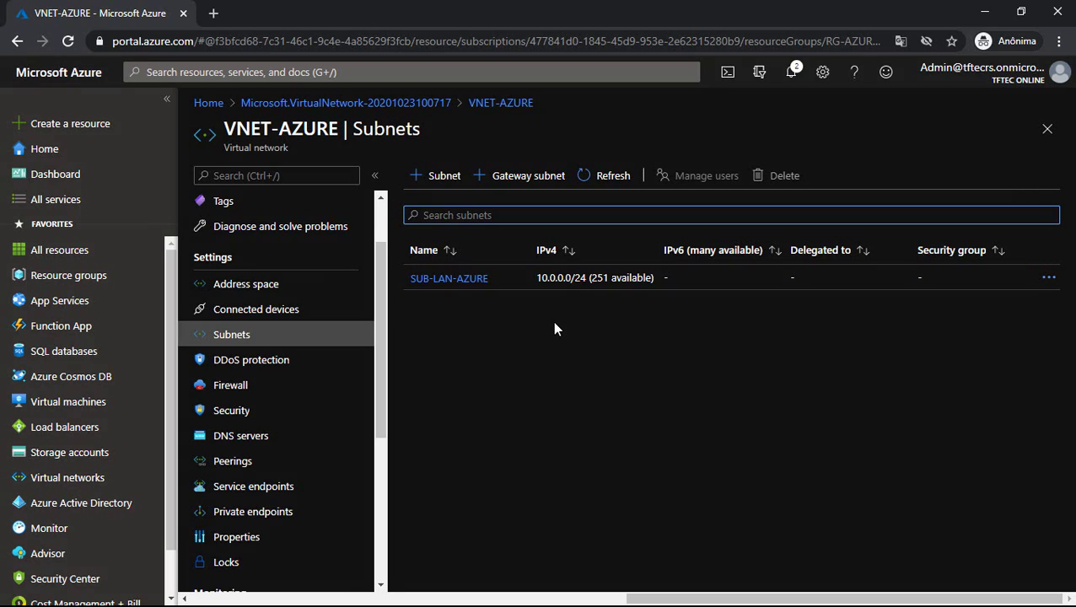
Add a gateway subnet, changing its address range from 10.0.1.0/24 to 10.0.1.0/27
click(526, 178)
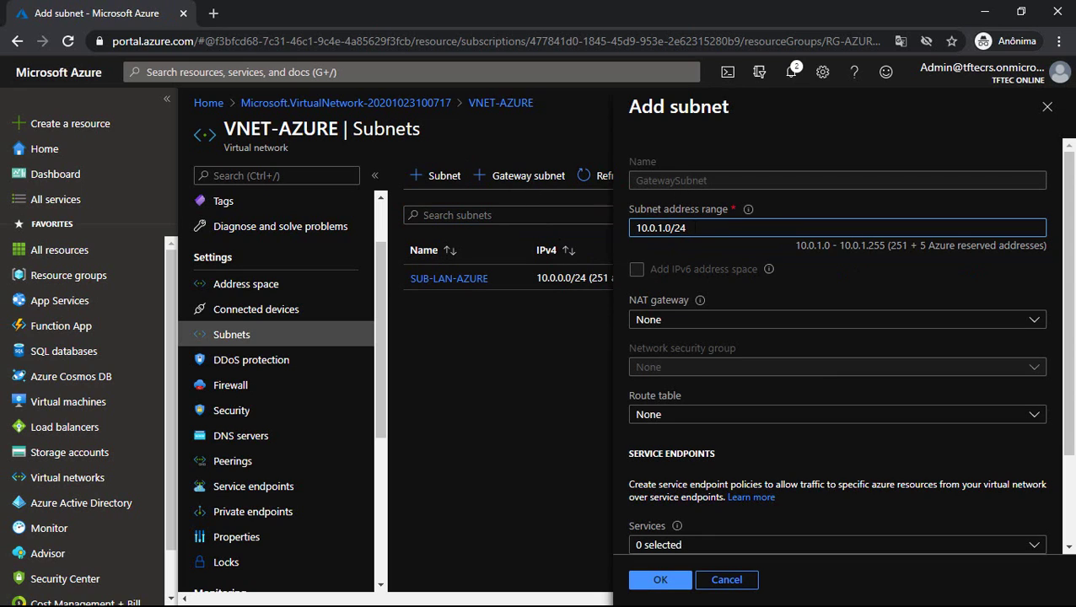
drag(684, 228, 621, 230)
click(702, 227)
drag(685, 227, 624, 229)
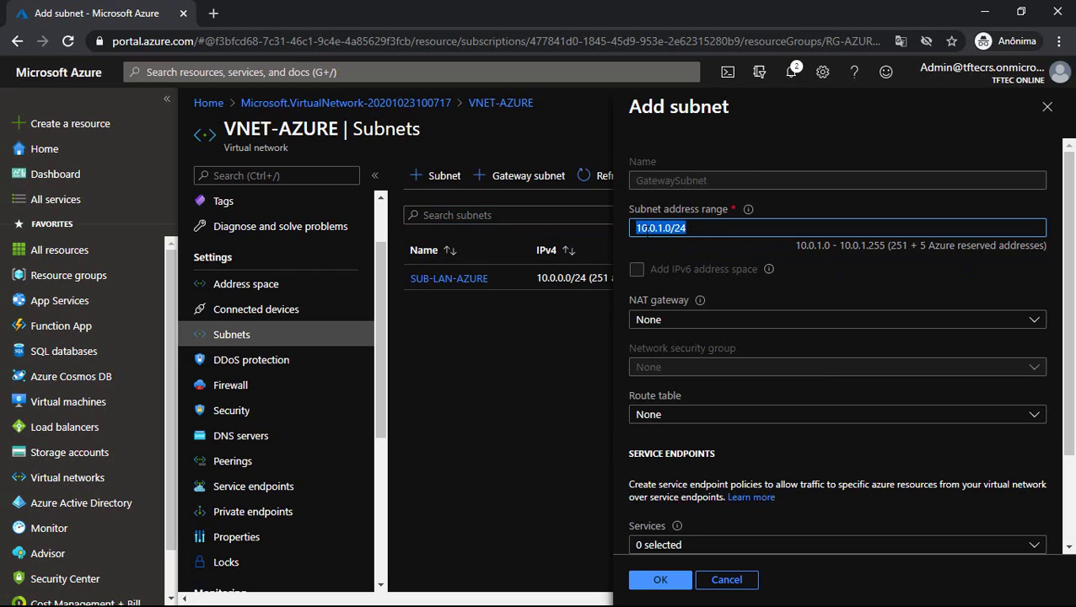
click(714, 230)
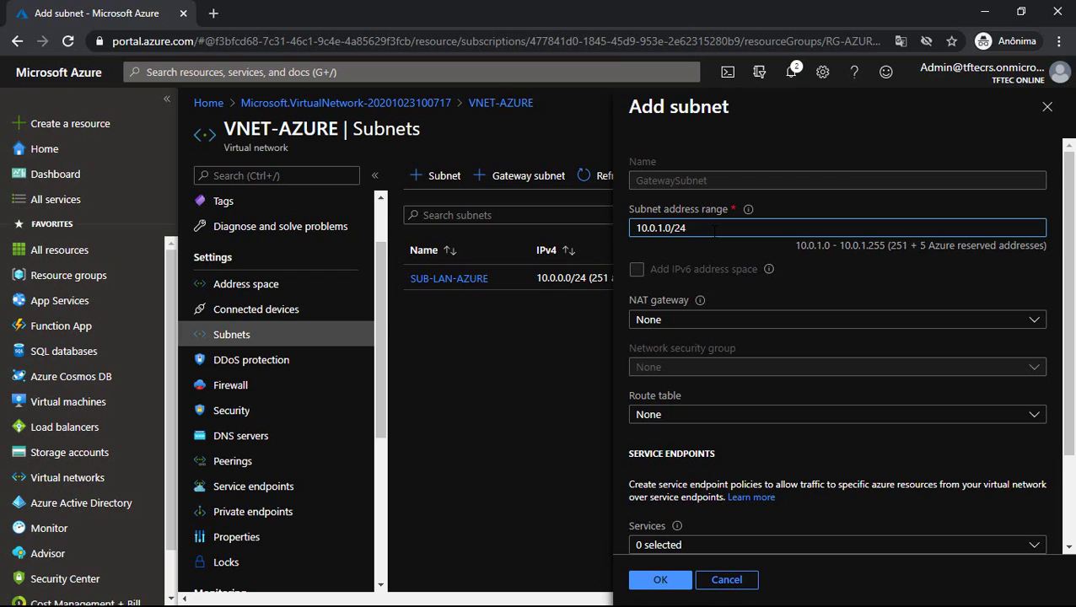
key(BackSpace)
text(7)
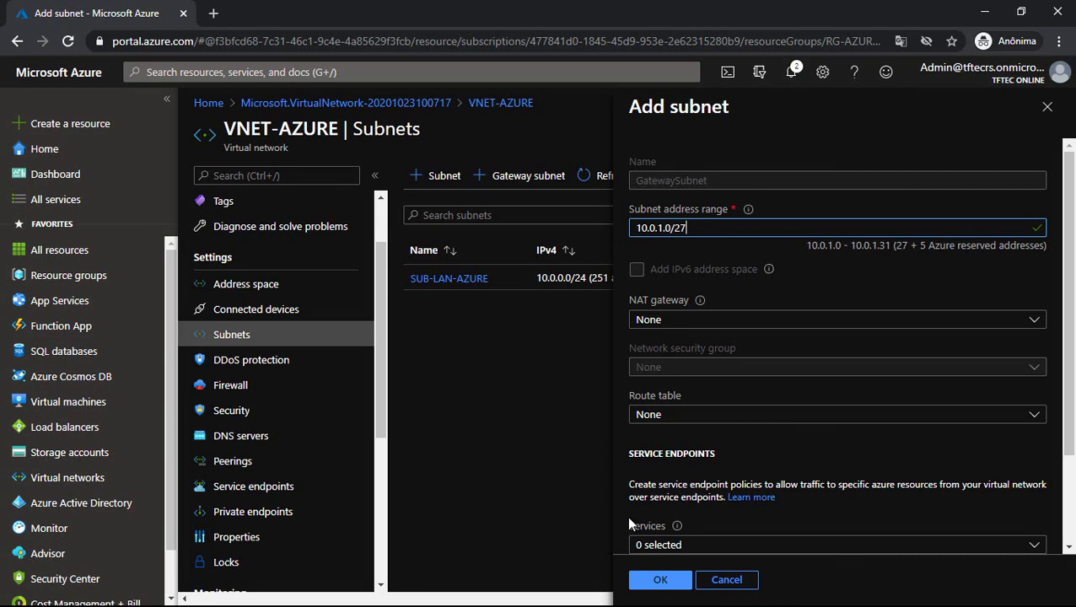
Confirm GatewaySubnet 10.0.1.0/27 so it joins SUB-LAN-AZURE in VNET-AZURE
click(645, 579)
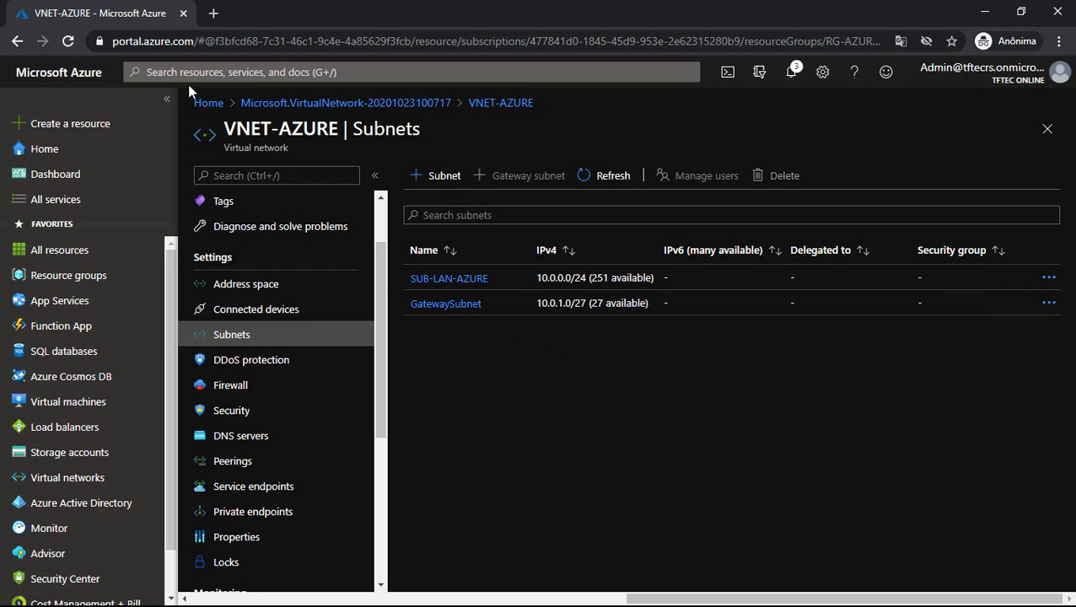
Search for 'virtual net' and start adding a new virtual network gateway from the Virtual network gateways list
text(VIRTUAL)
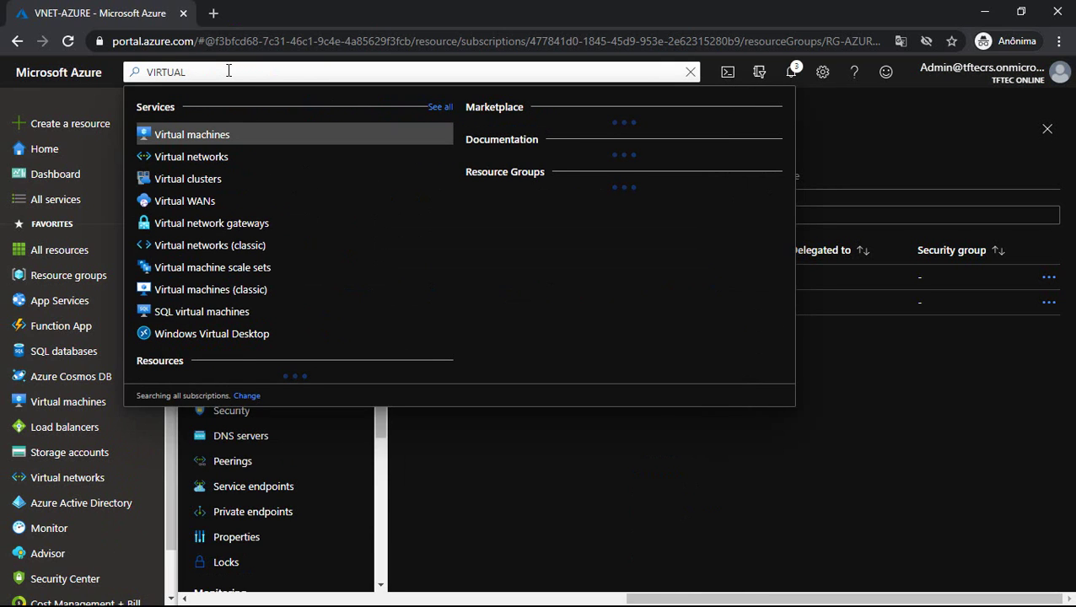
text( NET)
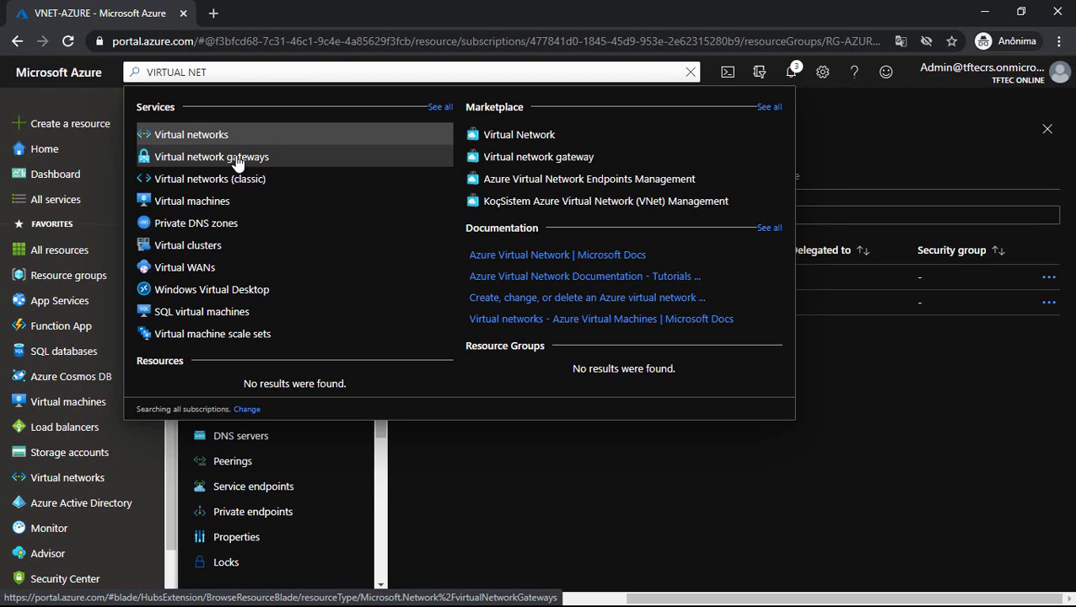
click(237, 163)
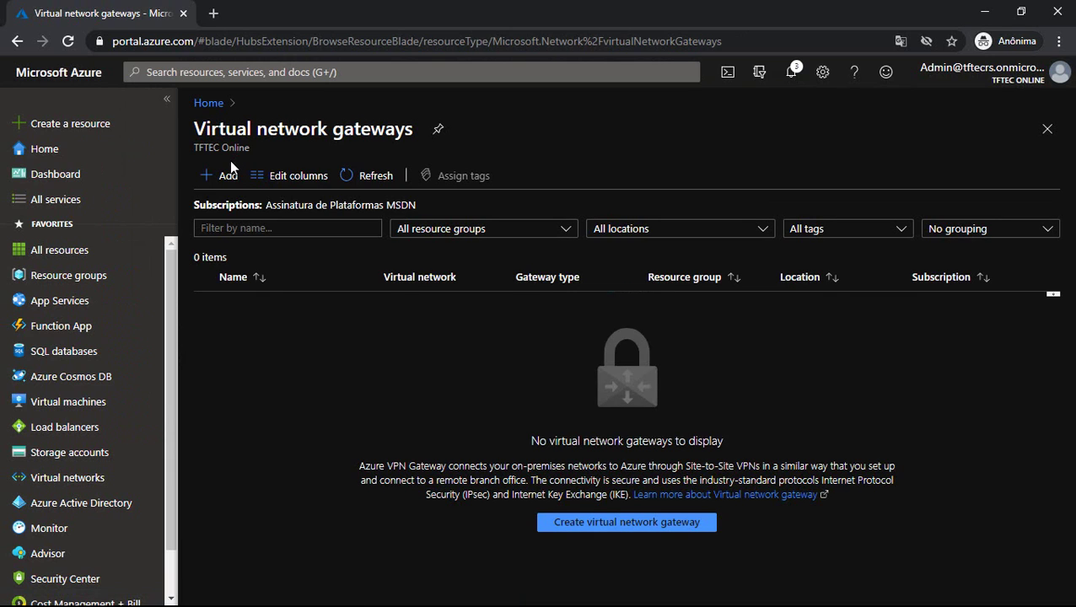
click(218, 177)
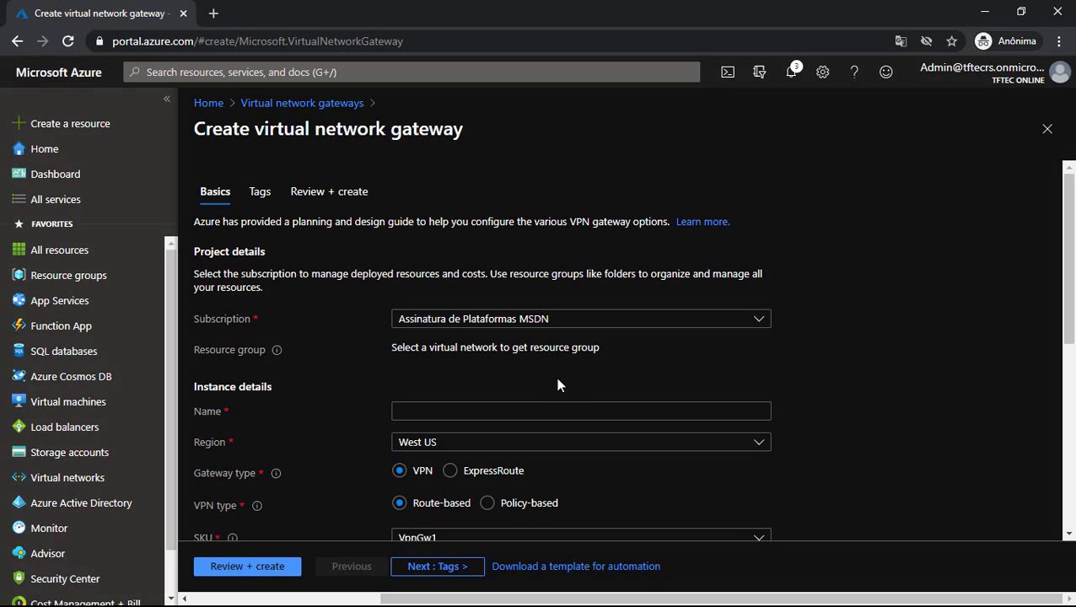
Name the gateway VNGTFTEC01, correcting a typo, and set its region to East US 2
click(486, 410)
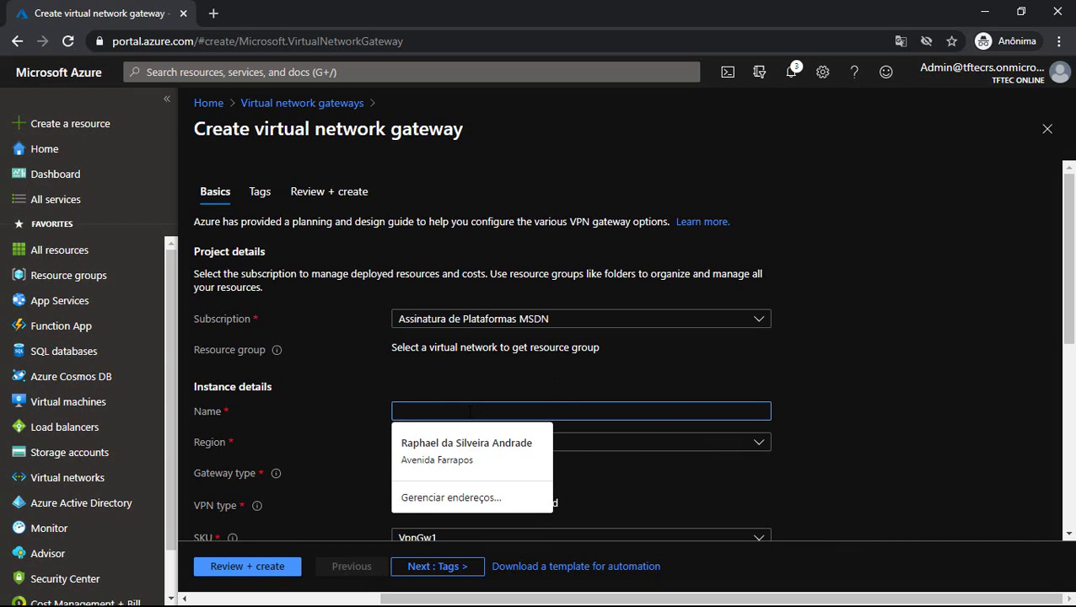
text(VN)
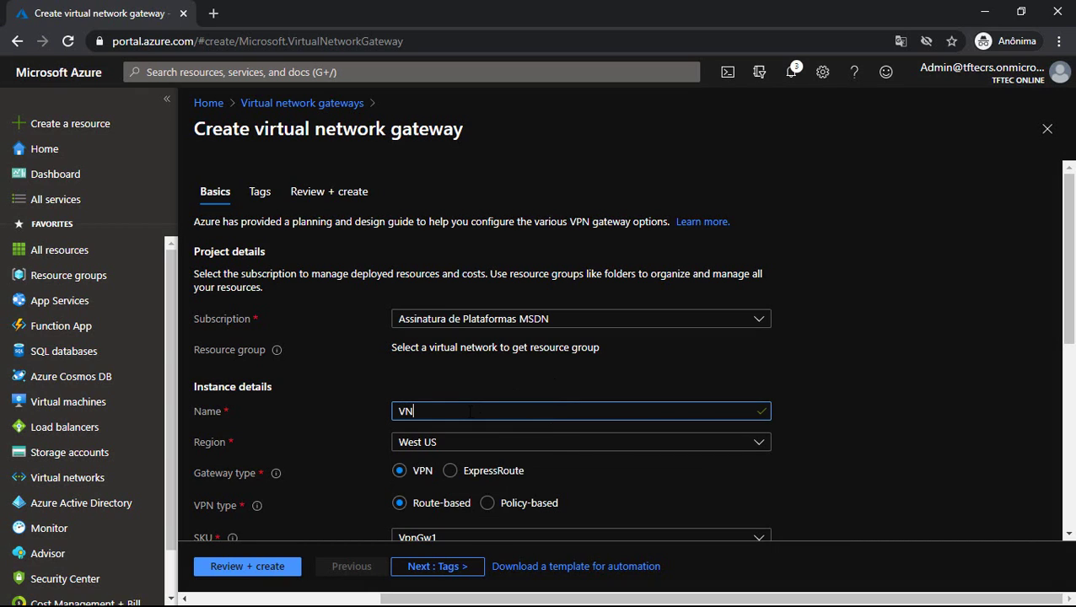
text(G-)
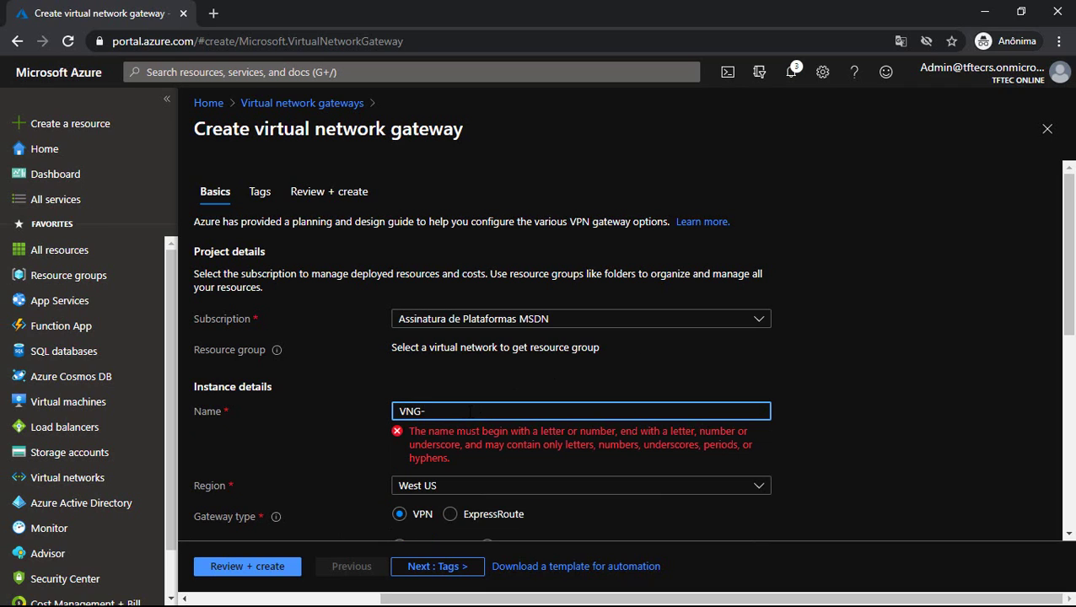
text(TEFTE)
key(BackSpace)
key(BackSpace)
key(BackSpace)
key(BackSpace)
key(BackSpace)
key(BackSpace)
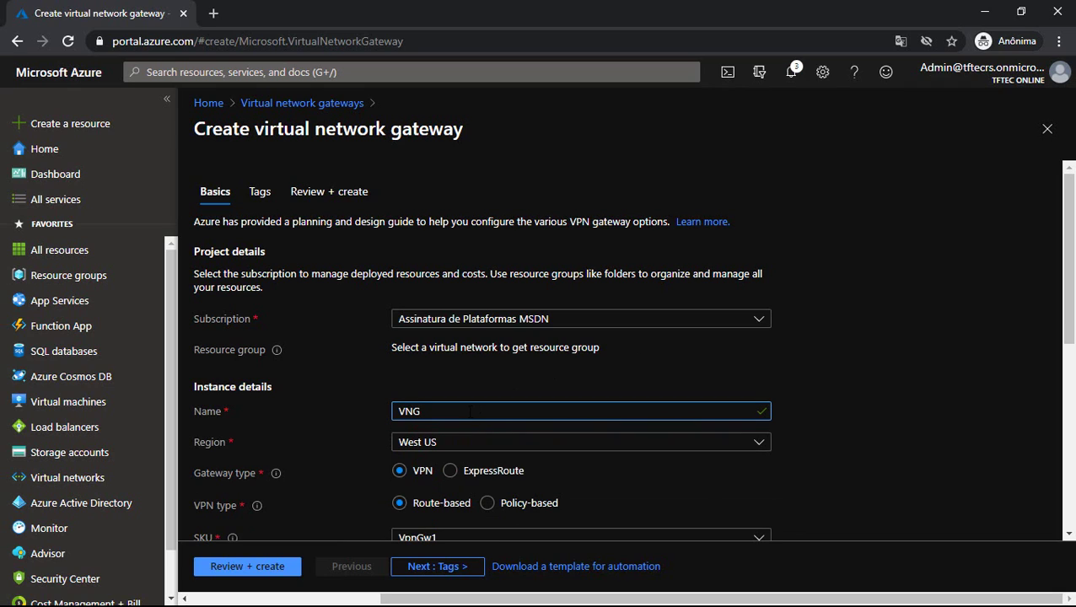
text(TFTEC01)
click(482, 454)
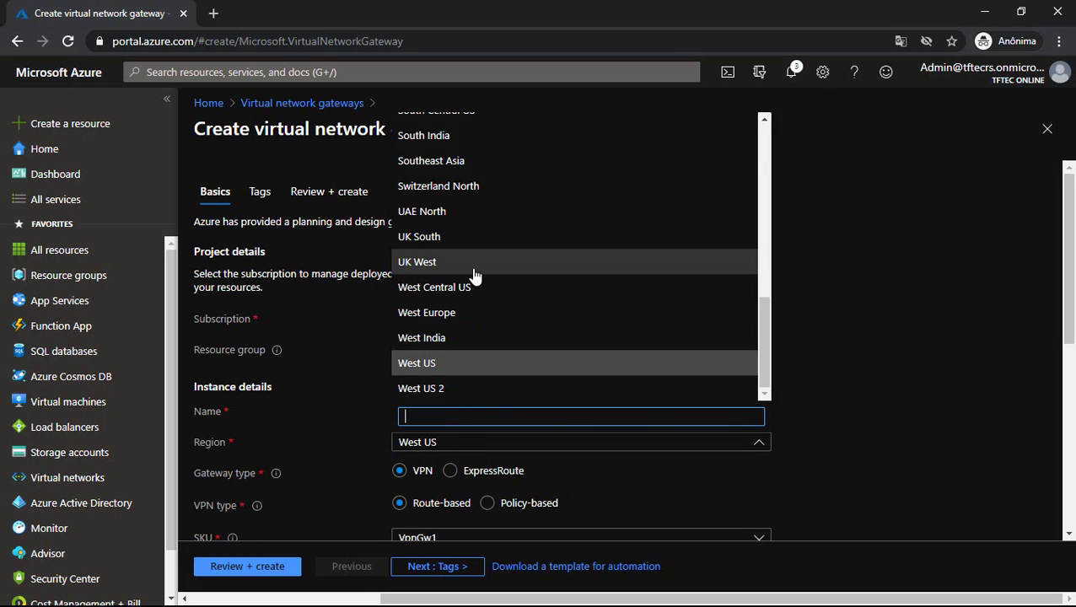
scroll(472, 278, up, 7)
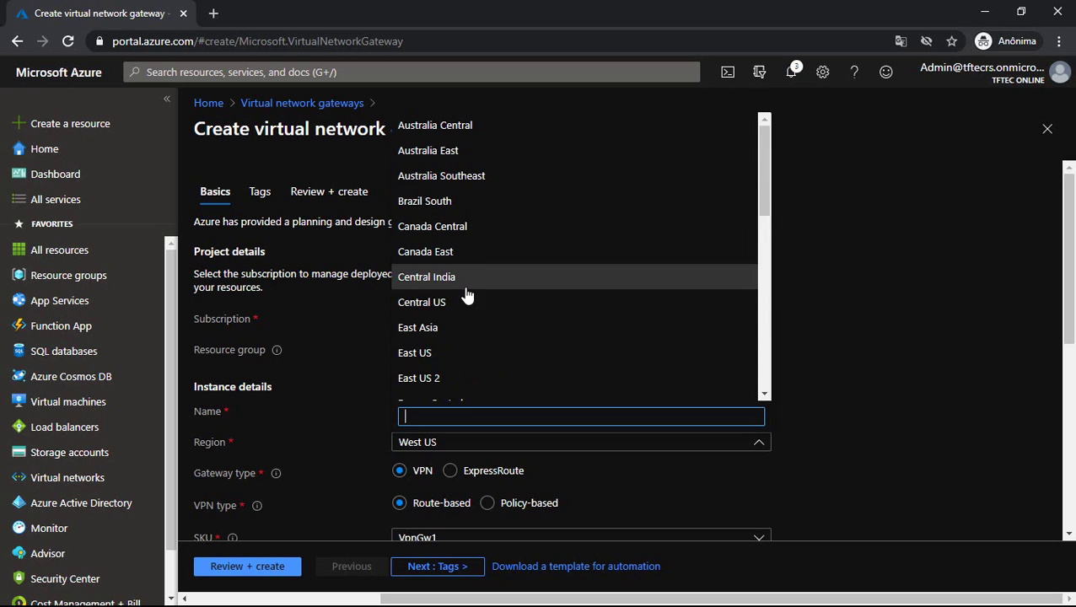
click(433, 383)
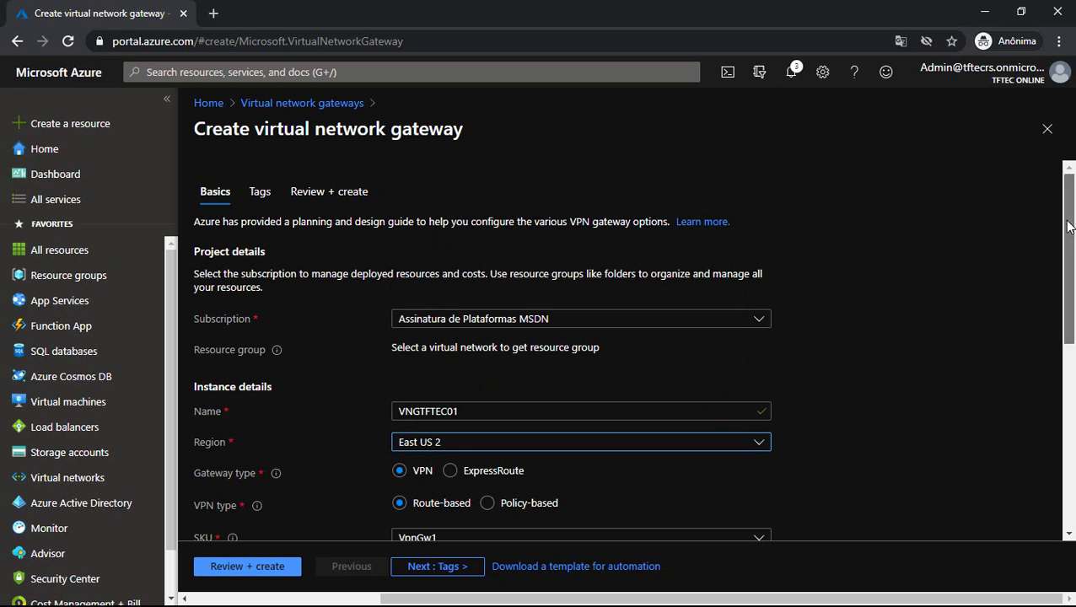
Try the Basic gateway SKU, then change it to VpnGw1
drag(1068, 226, 1060, 307)
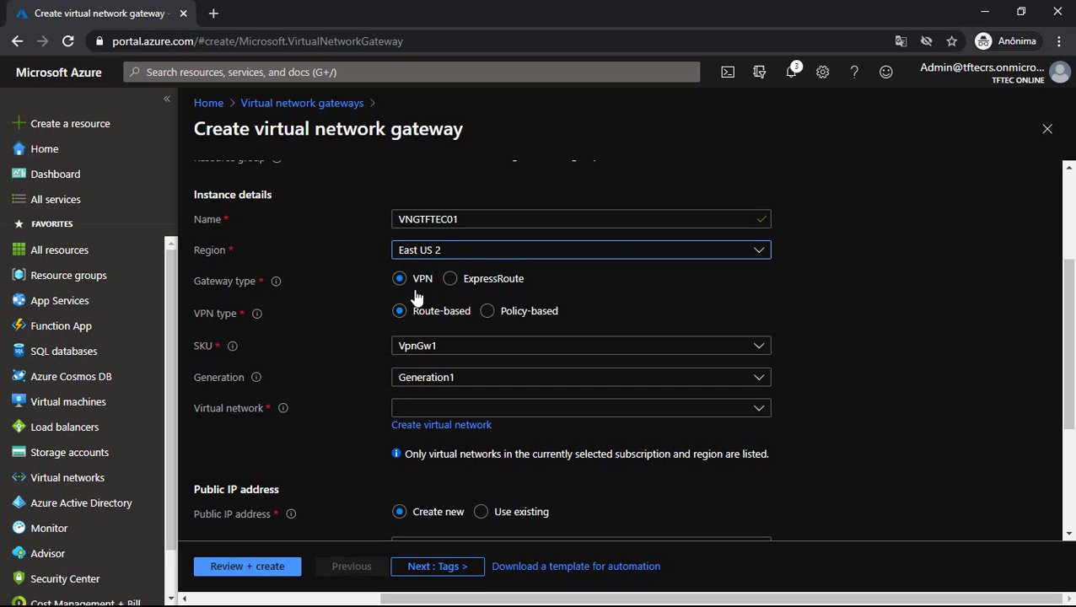
mouse_move(263, 319)
click(555, 353)
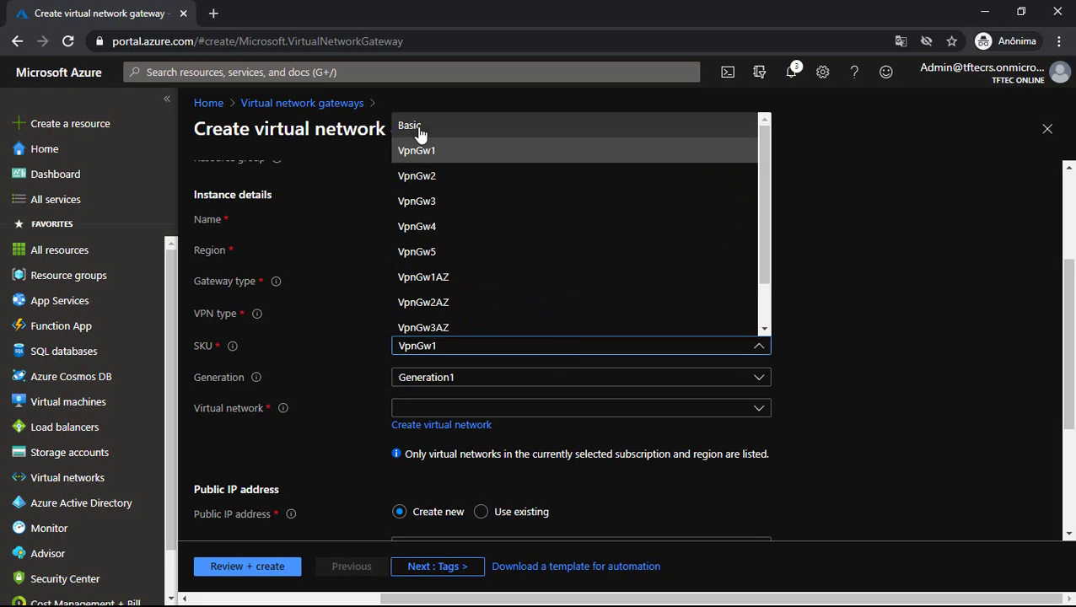
click(419, 127)
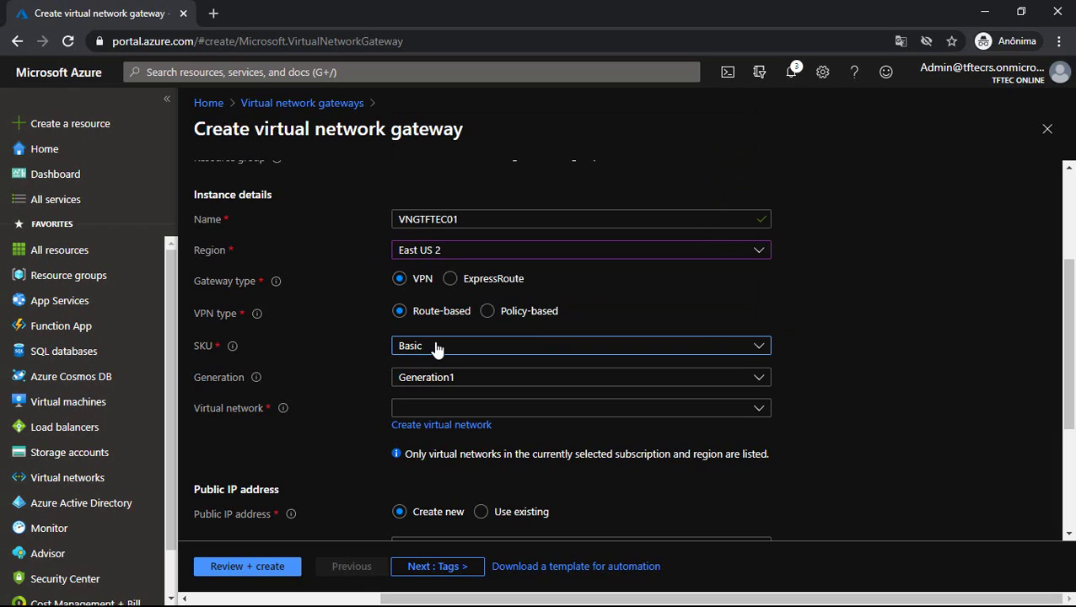
click(437, 349)
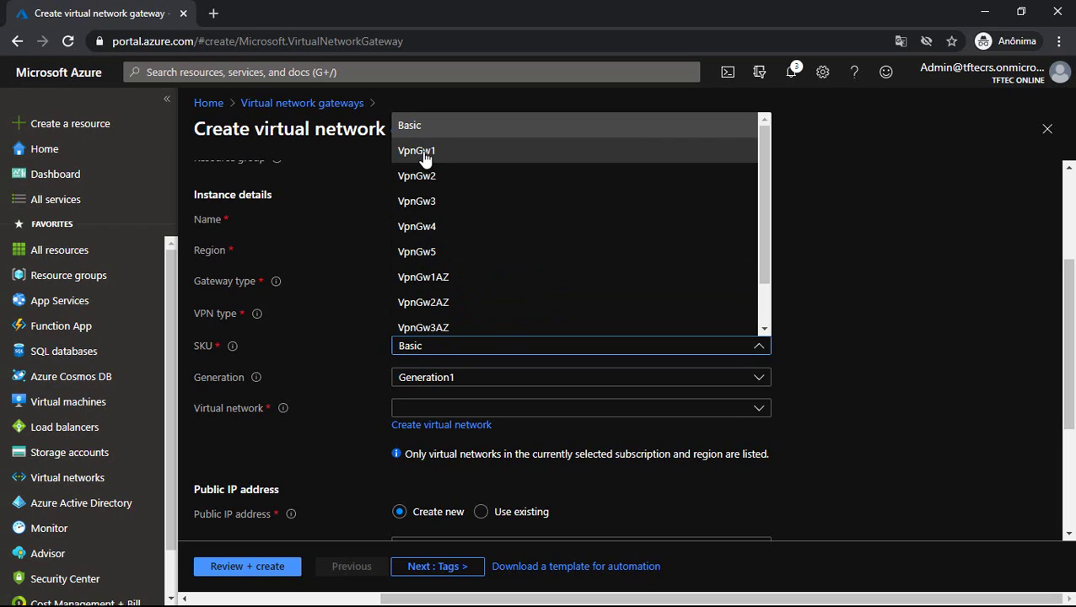
click(425, 152)
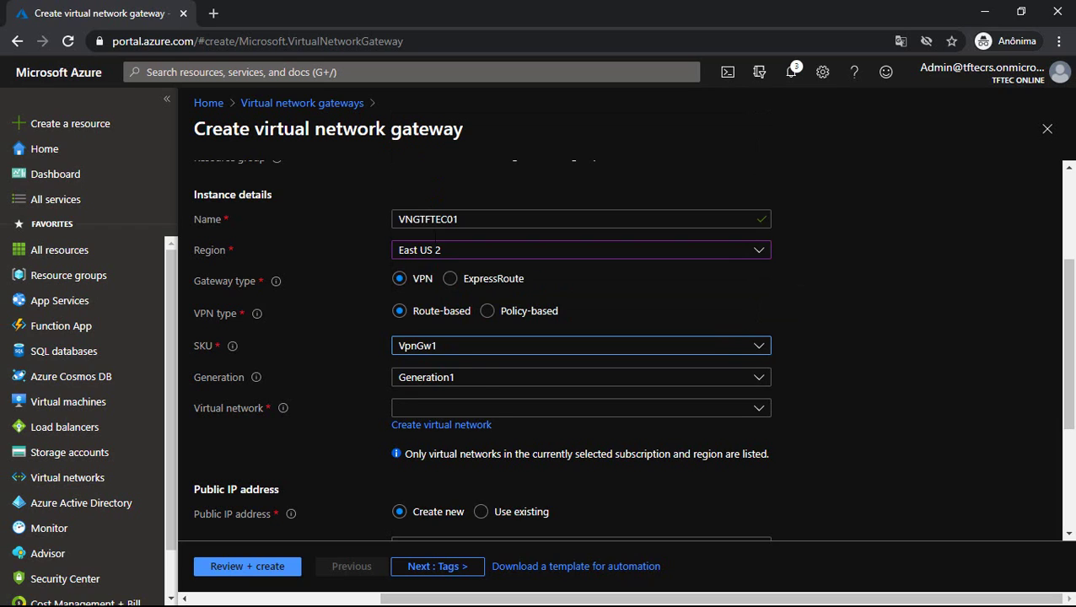
Compare the generations available for VpnGw2, then settle on VpnGw1 with Generation1
click(471, 378)
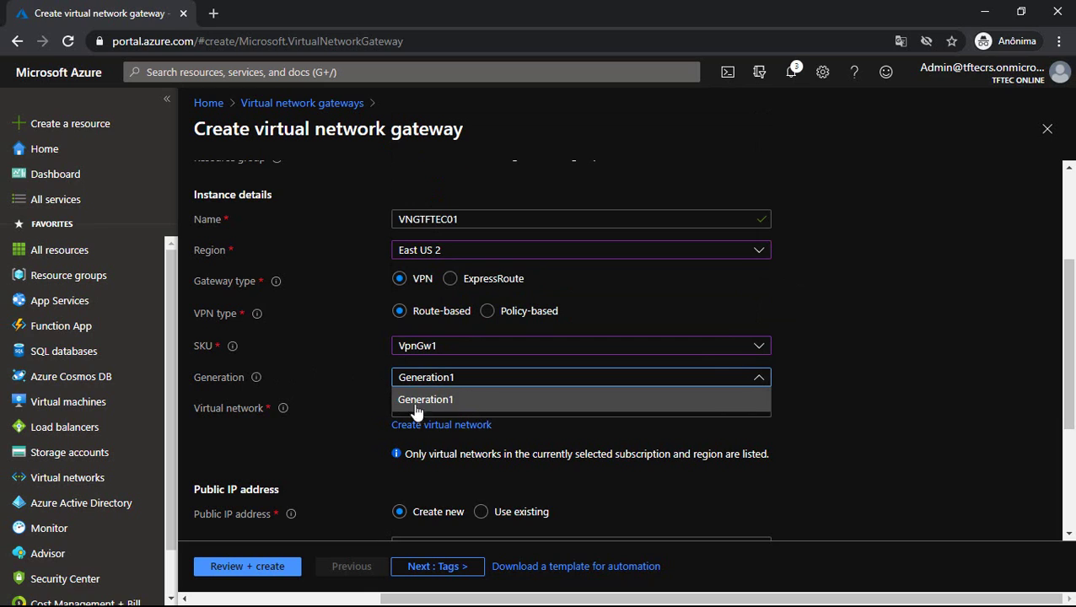
click(417, 354)
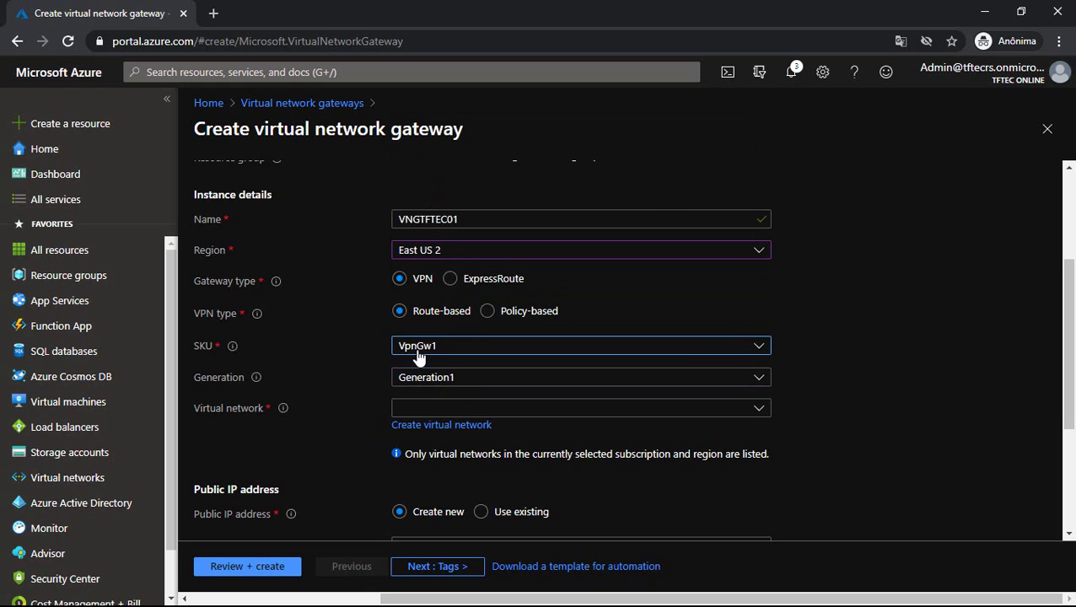
click(417, 355)
click(420, 174)
click(477, 381)
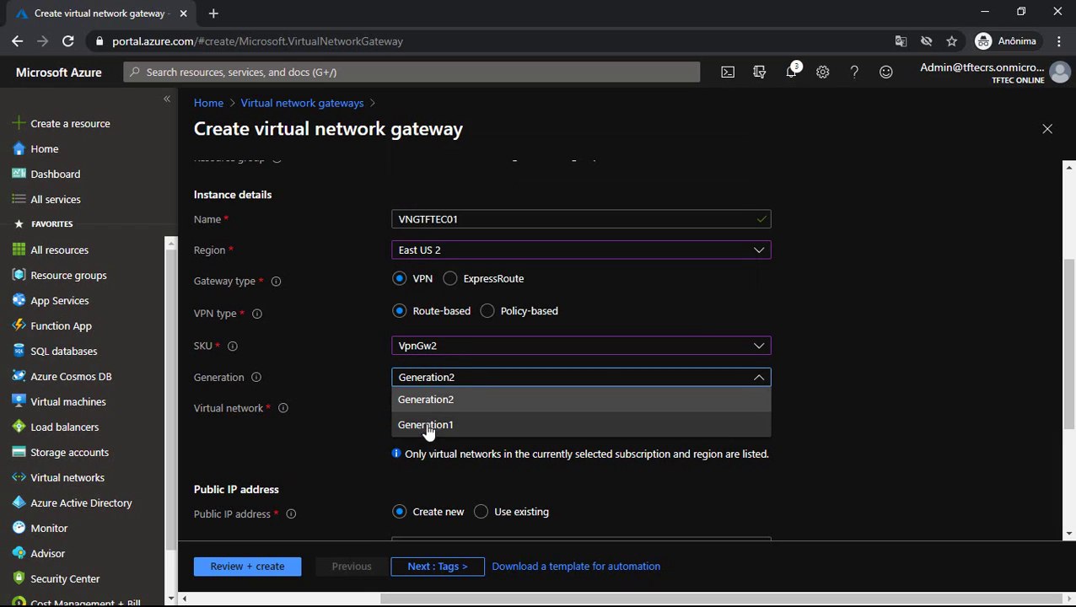
click(464, 350)
click(426, 151)
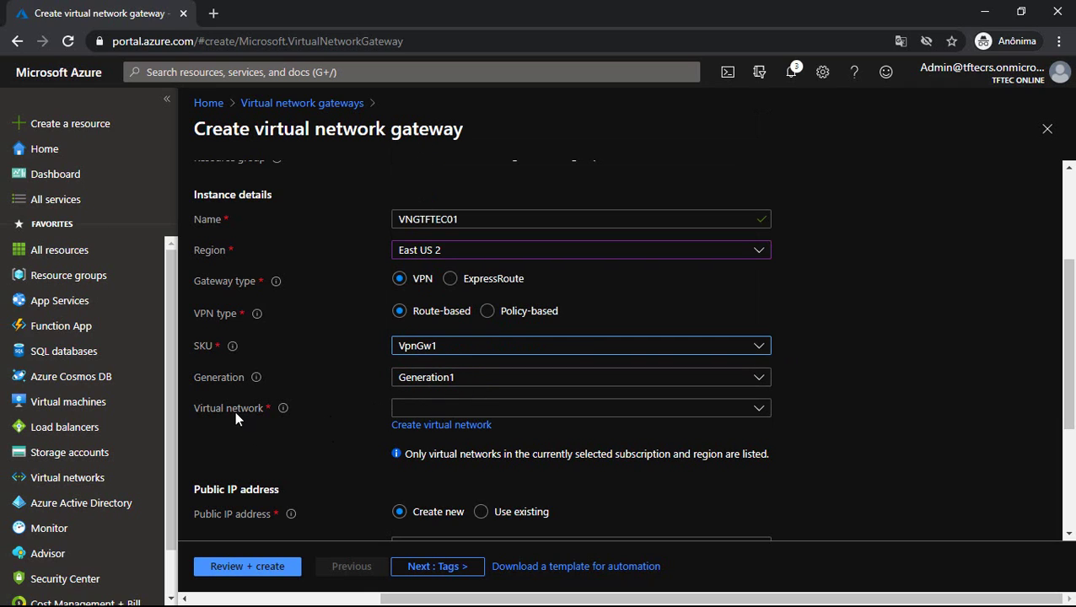
Attach the gateway to VNET-AZURE, which fills in GatewaySubnet 10.0.1.0/27 automatically
click(760, 410)
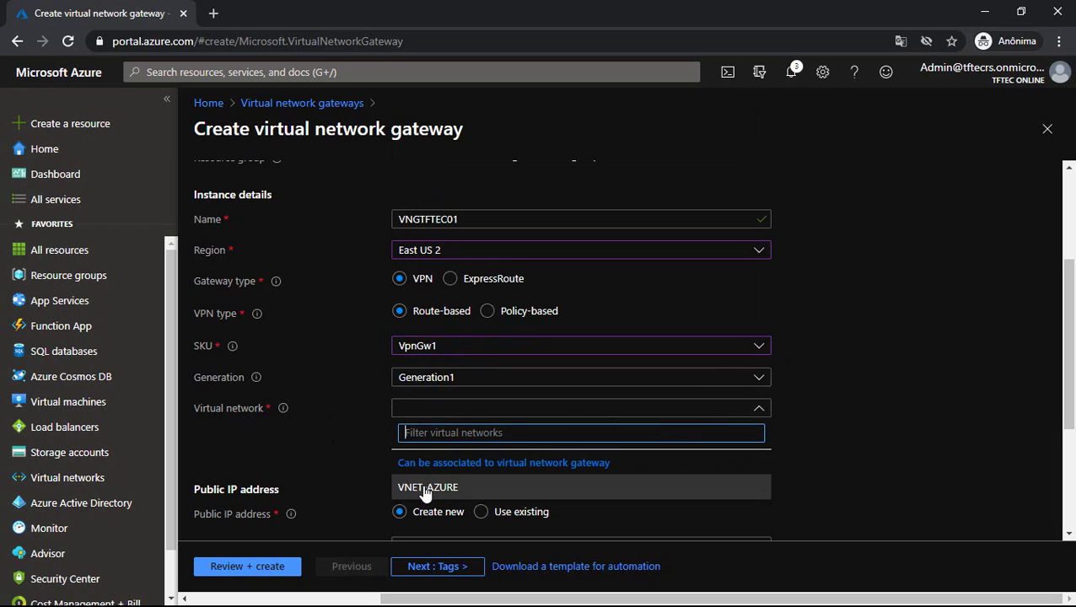
click(485, 491)
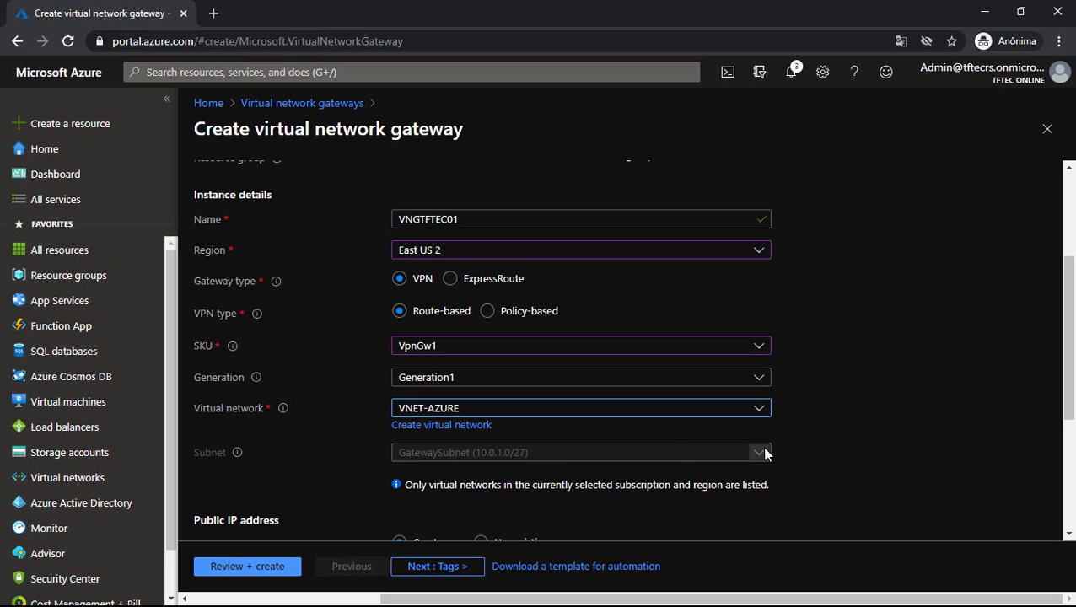
click(733, 450)
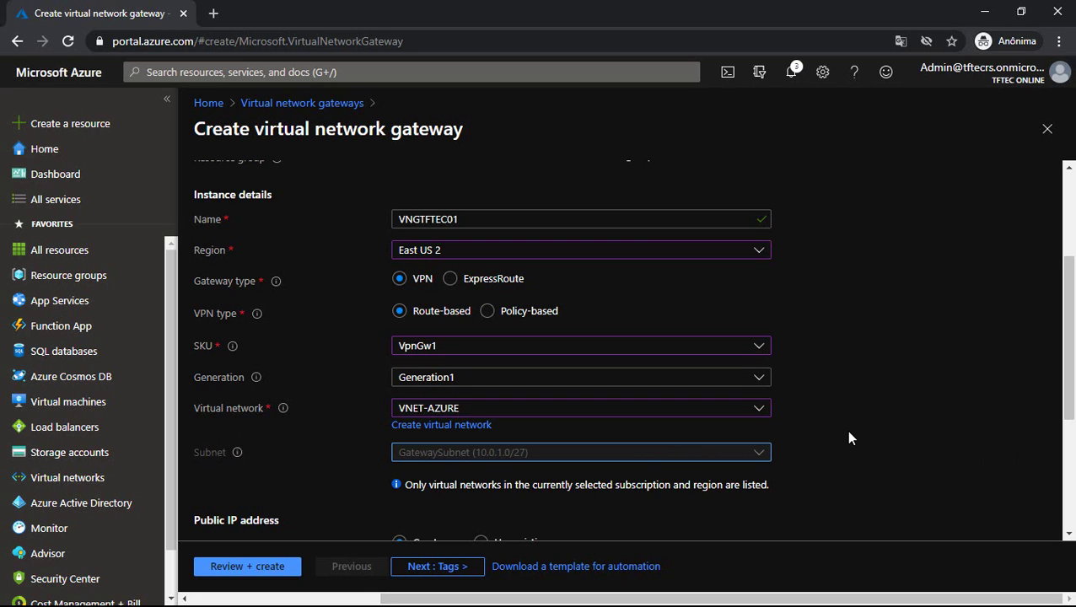
scroll(848, 436, down, 2)
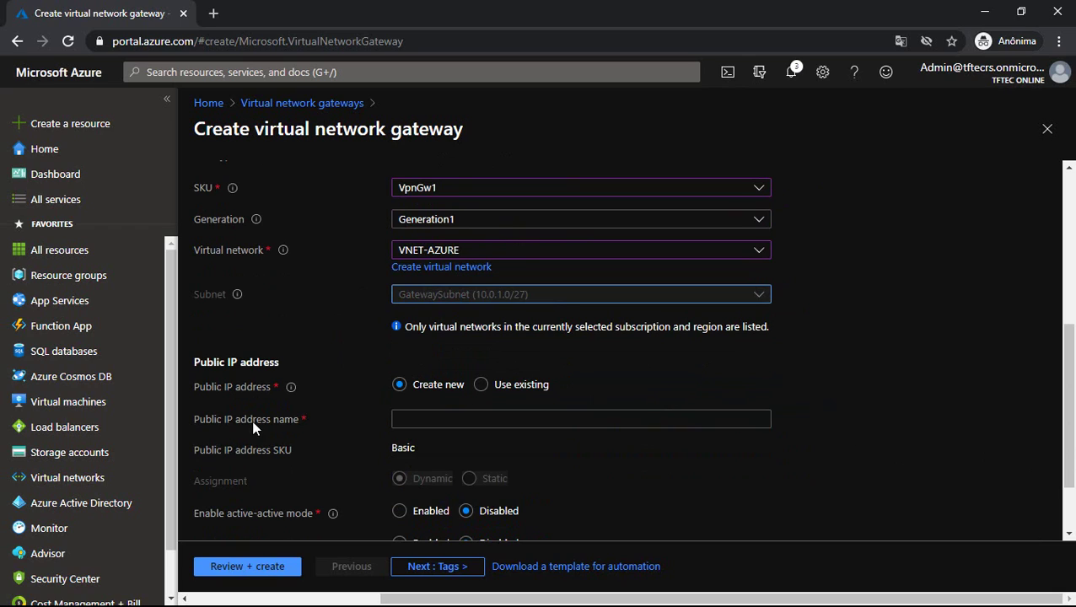
click(434, 418)
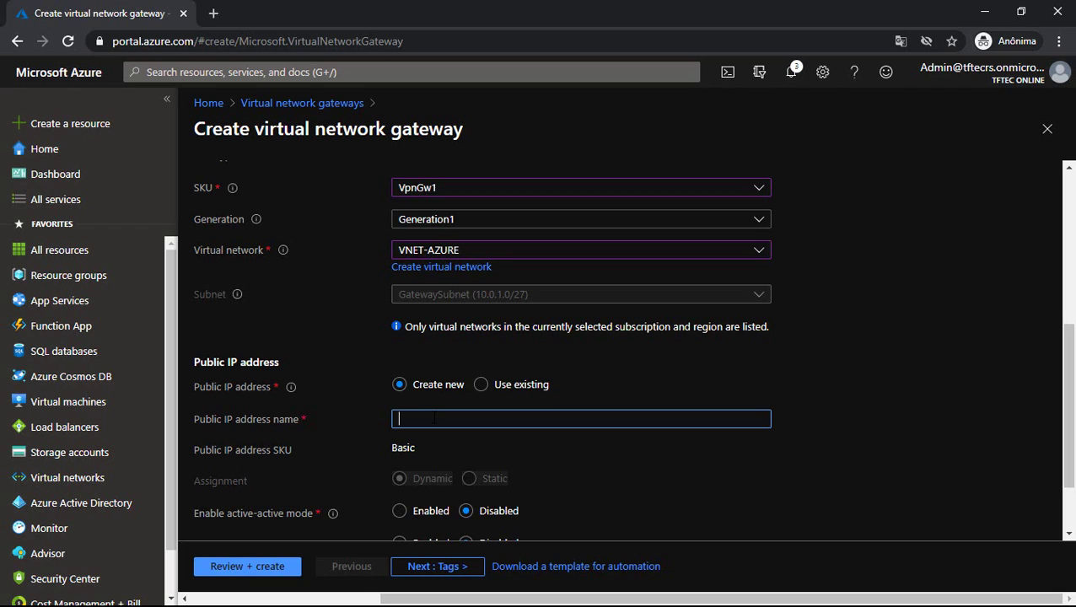
Name the new public IP VNPTFTECPIP and leave active-active mode and BGP disabled
text(VNPTFTECPIP)
scroll(331, 405, down, 2)
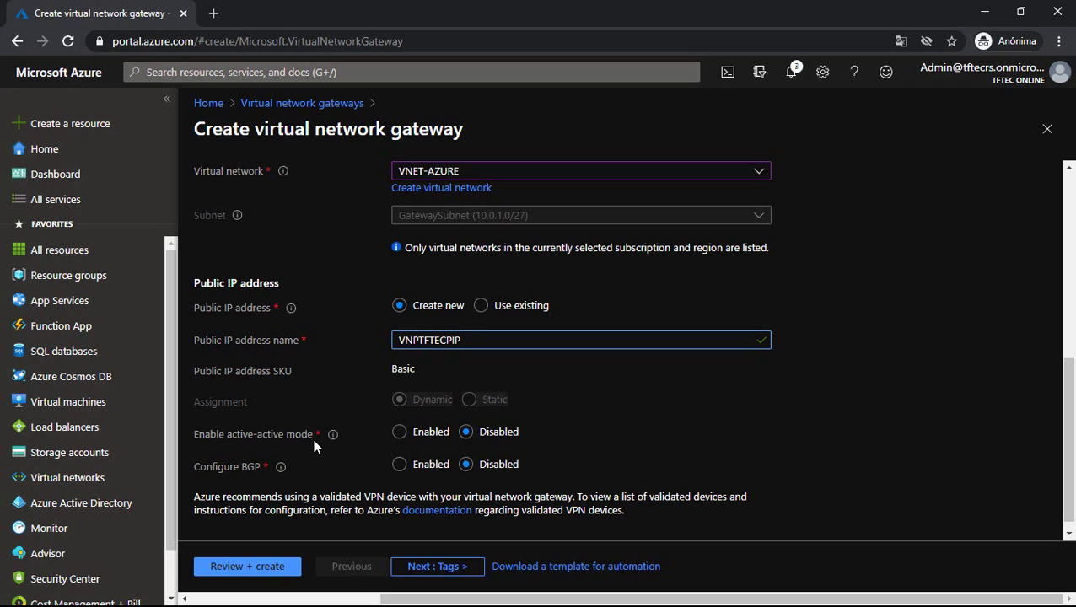
click(399, 434)
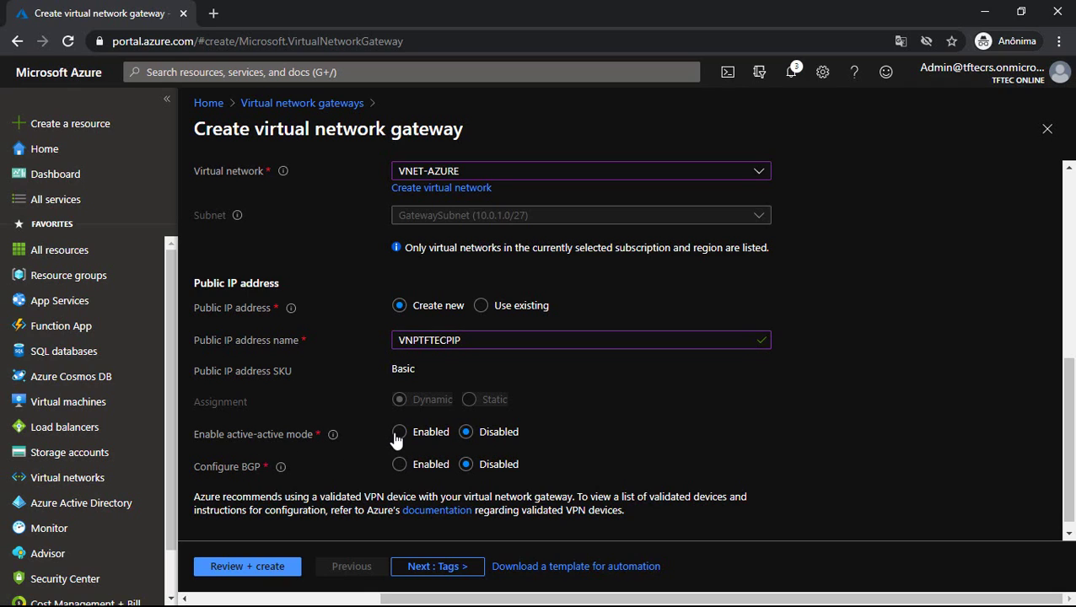
scroll(397, 439, down, 2)
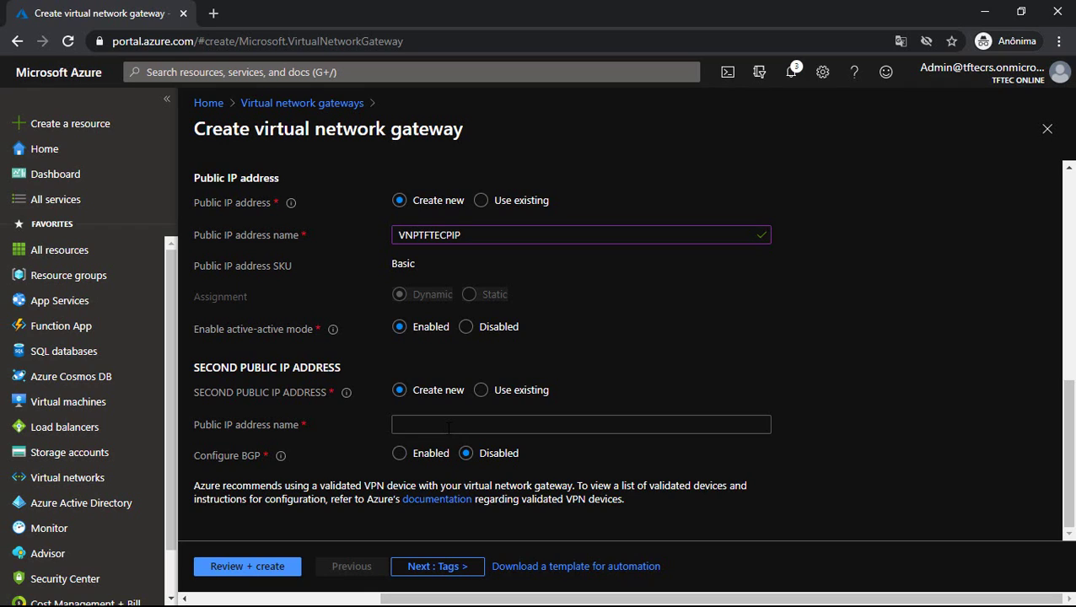
click(401, 456)
mouse_move(282, 461)
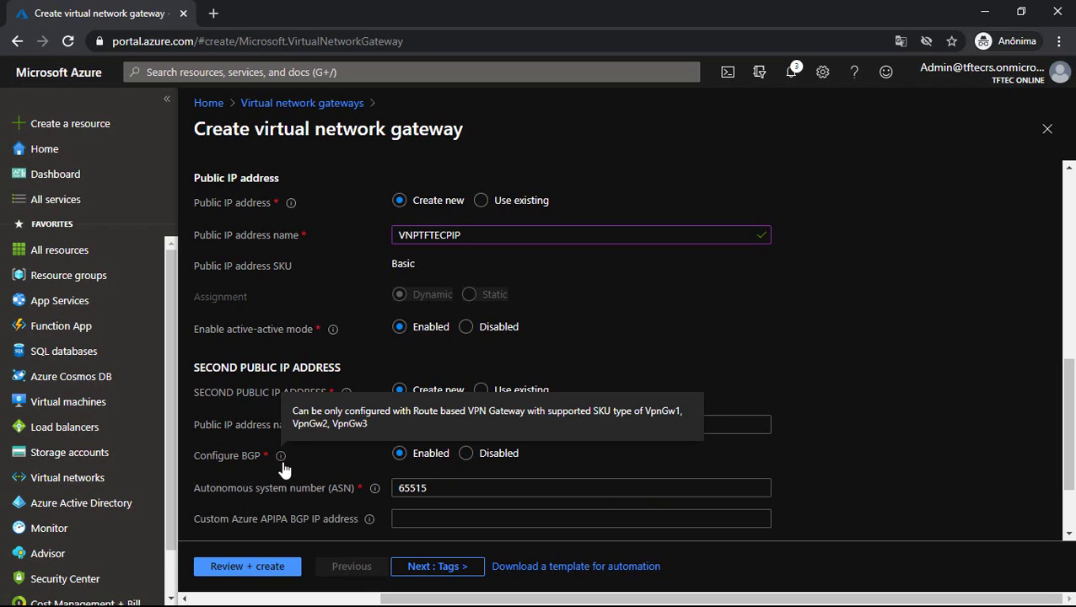
click(467, 456)
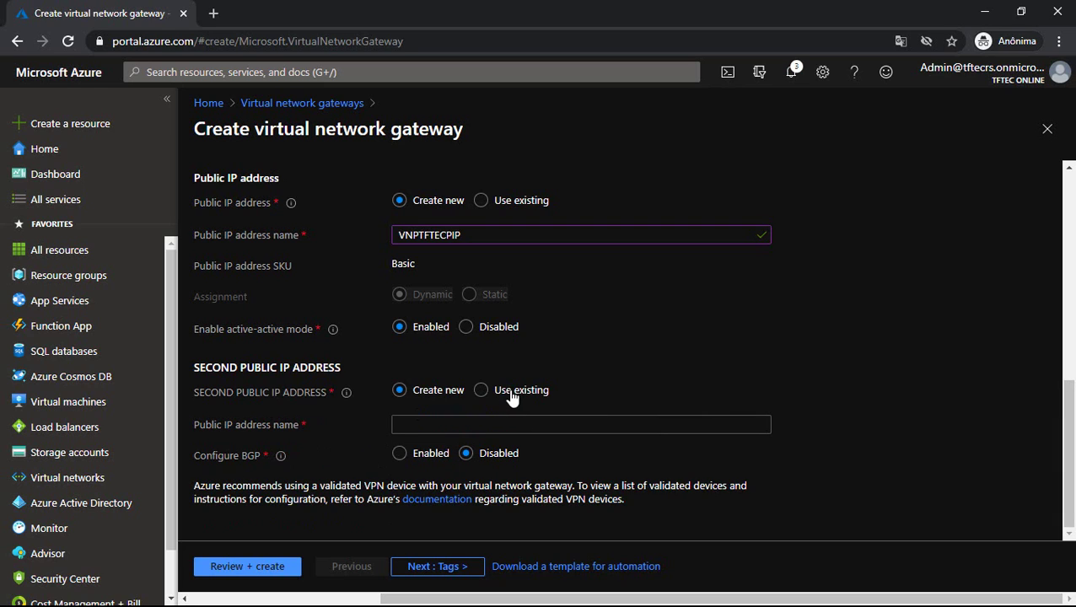
click(481, 390)
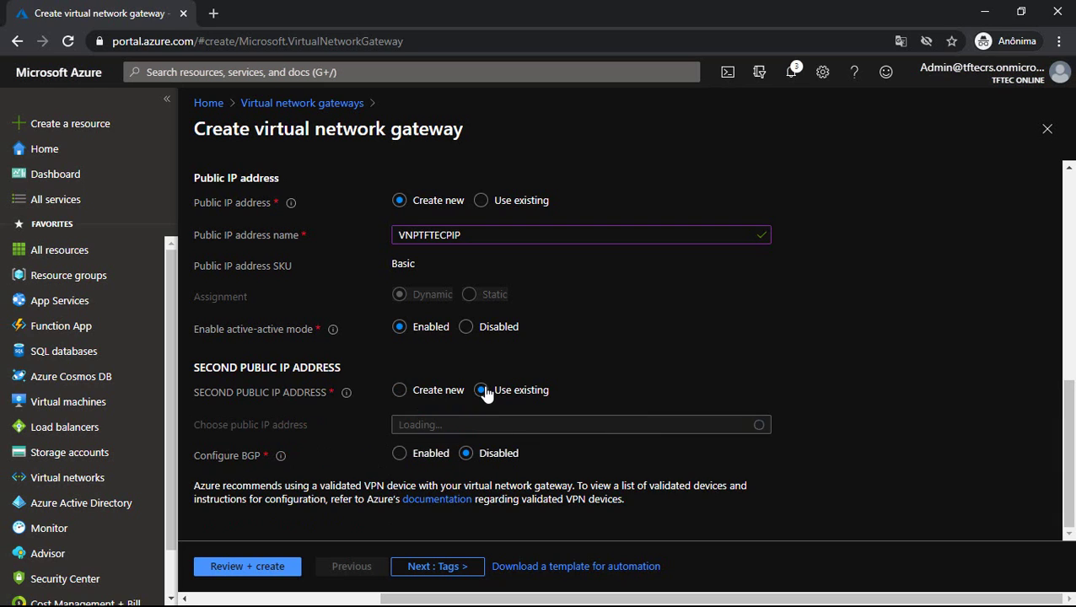
click(466, 328)
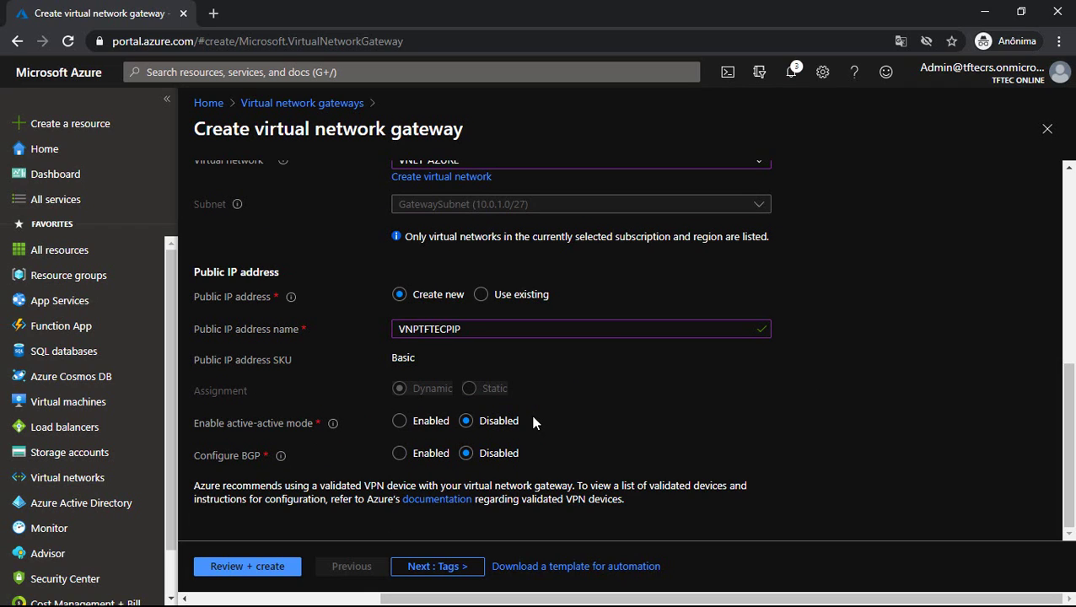
Tag the gateway Ambiente = AZURE-VPN and run validation on the Review + create page
click(424, 566)
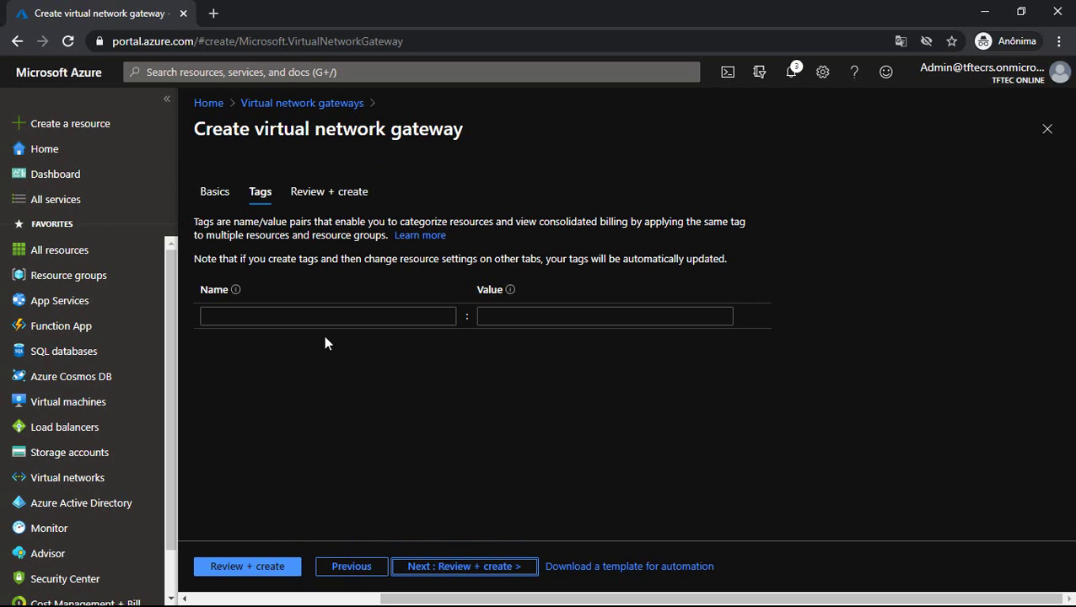
click(325, 317)
text(A)
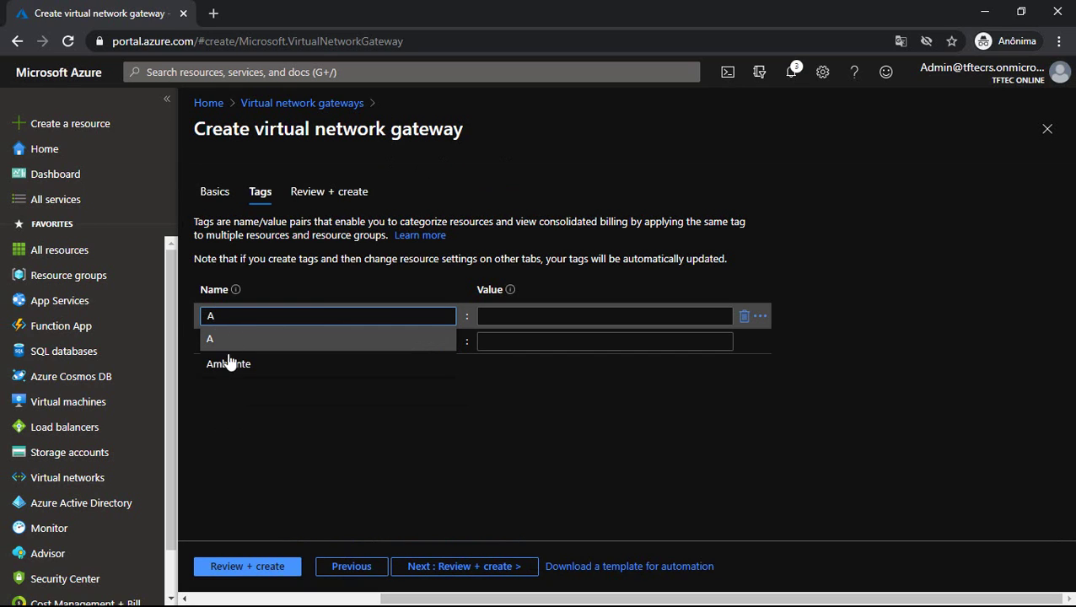
click(228, 364)
click(506, 316)
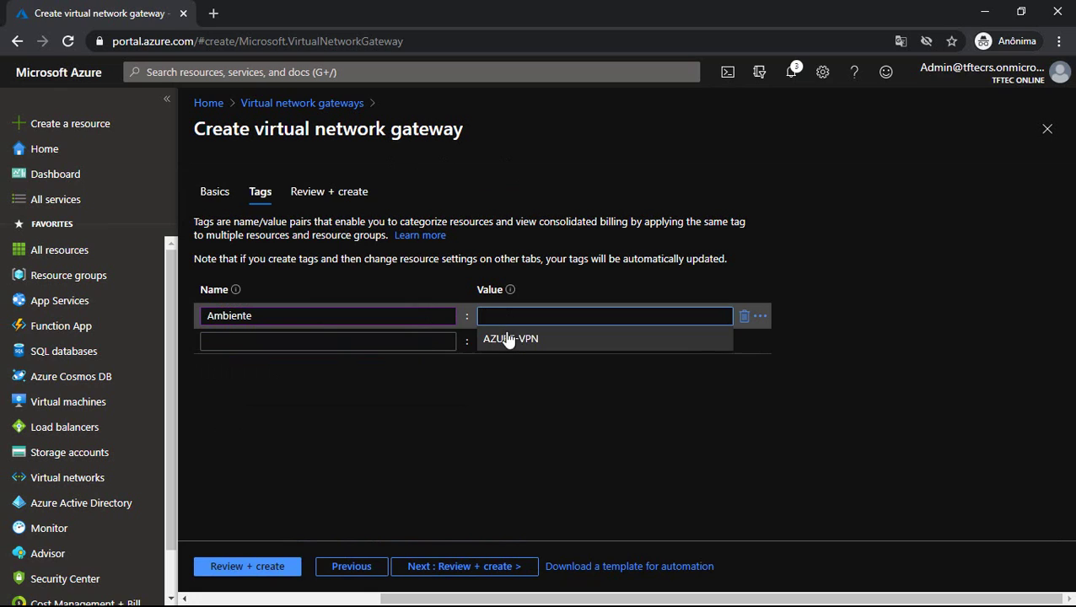
click(509, 338)
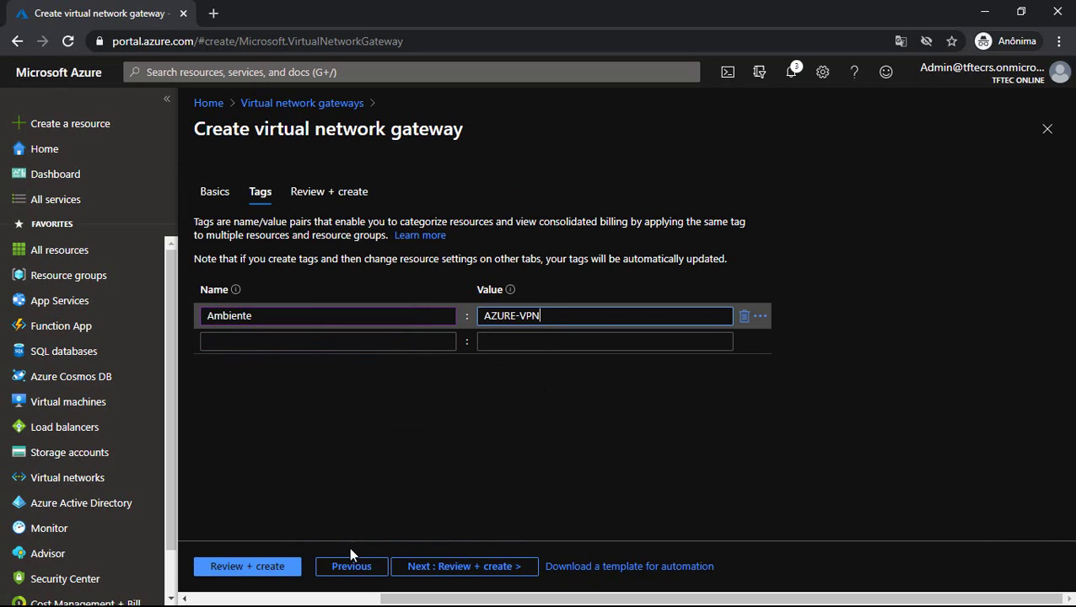
click(409, 566)
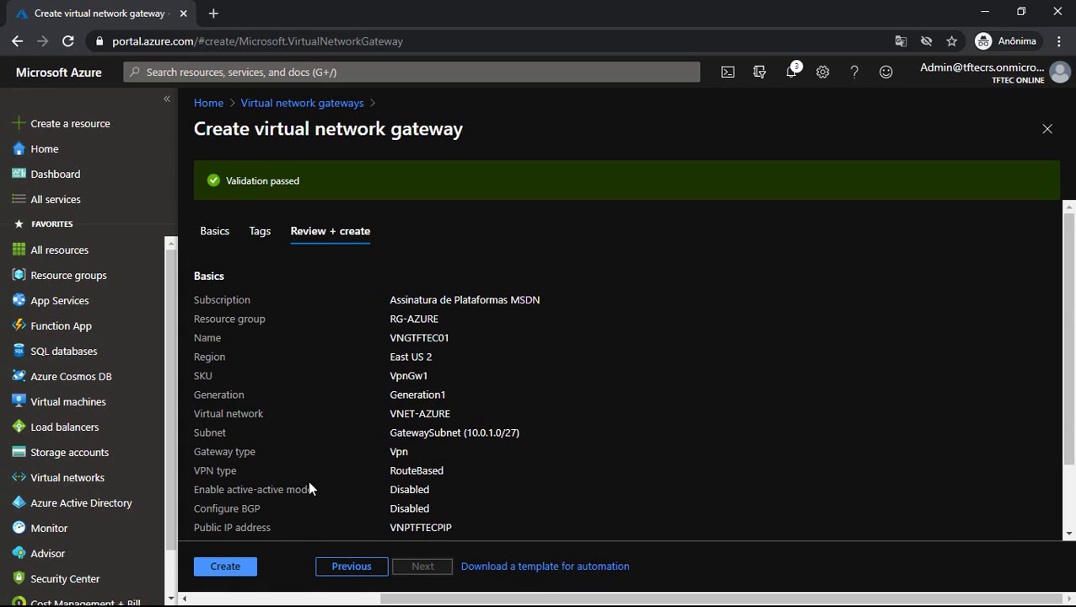
Check the Tags summary and submit VNGTFTEC01 for creation
scroll(297, 472, down, 2)
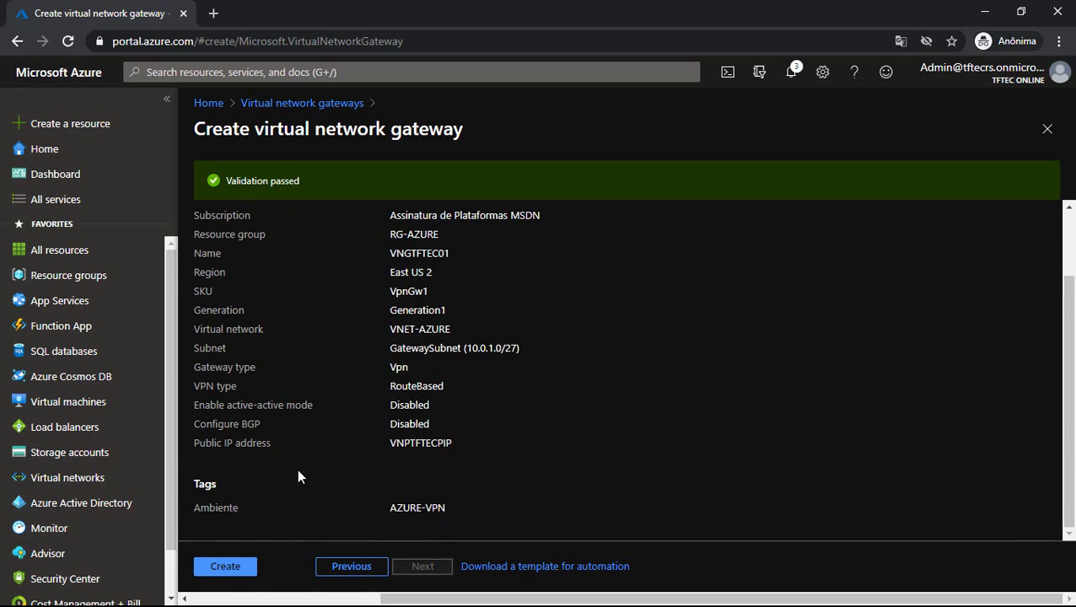
click(226, 569)
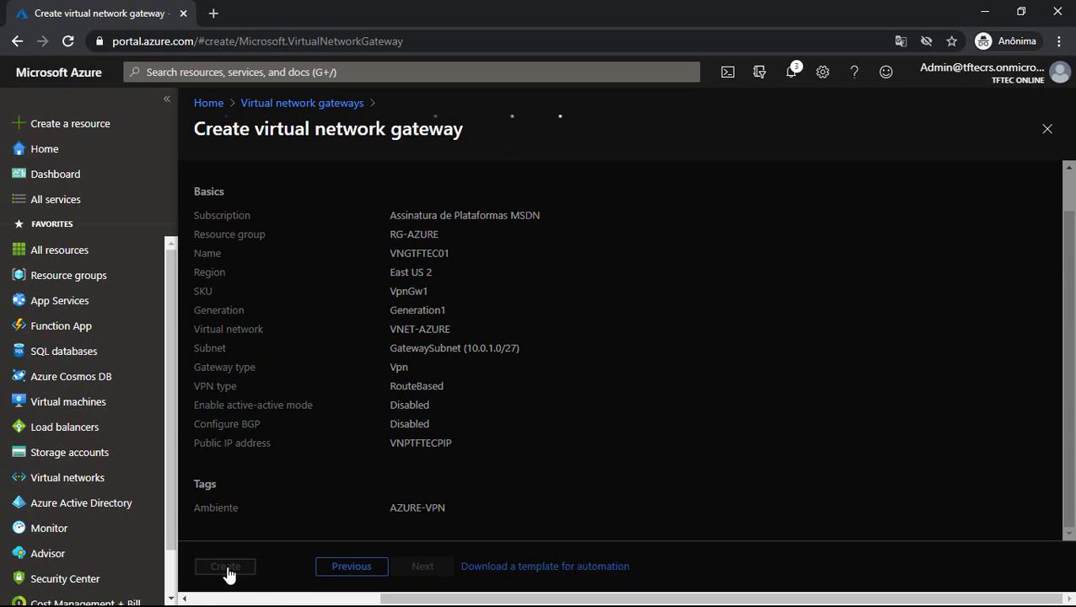
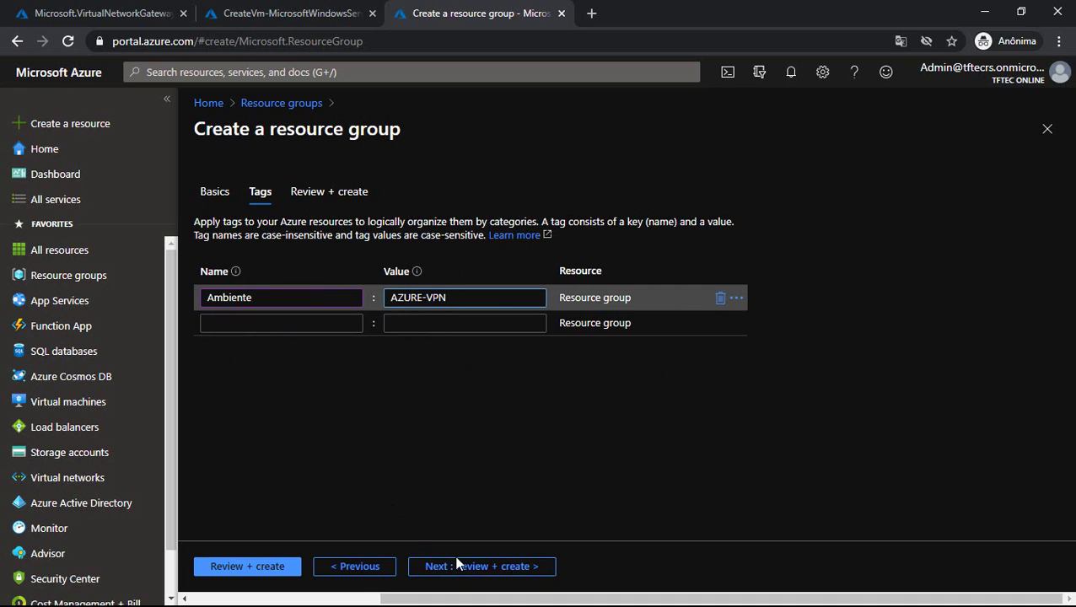
Create the RG-LOCAL resource group, then show the site-to-site VPN slideshow full-screen
click(225, 566)
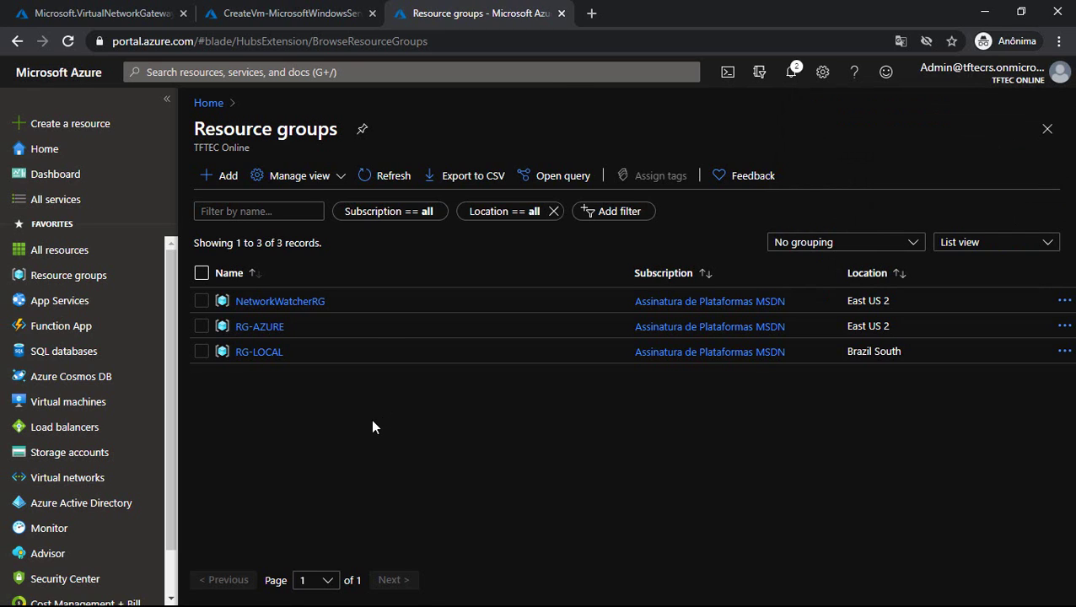
key(alt+Tab)
key(ctrl+l)
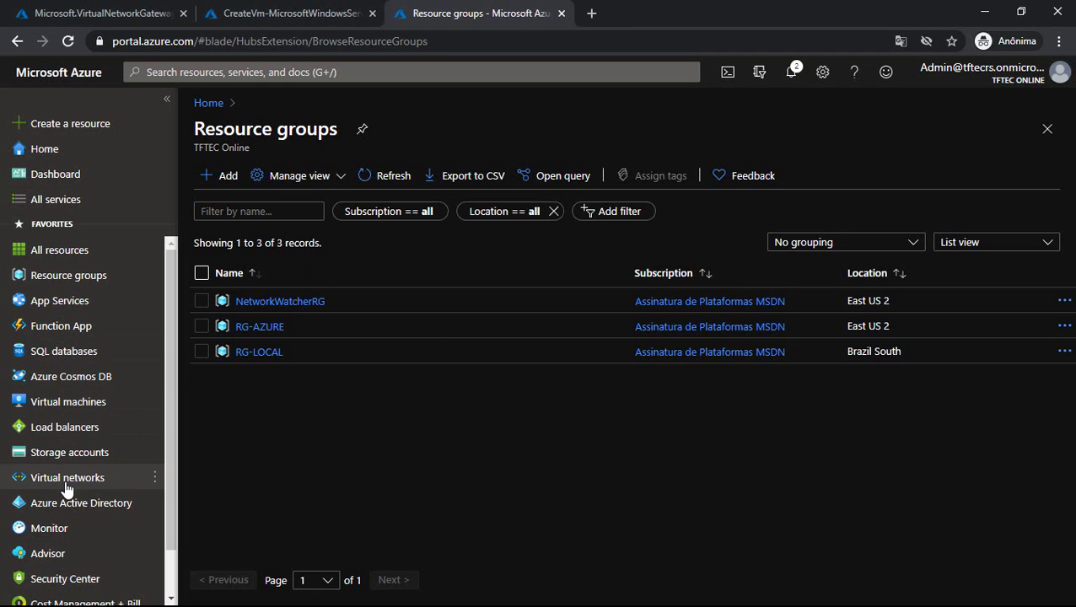
Start a virtual network named VNET-LOCAL in resource group RG-LOCAL and continue to IP addresses
click(65, 484)
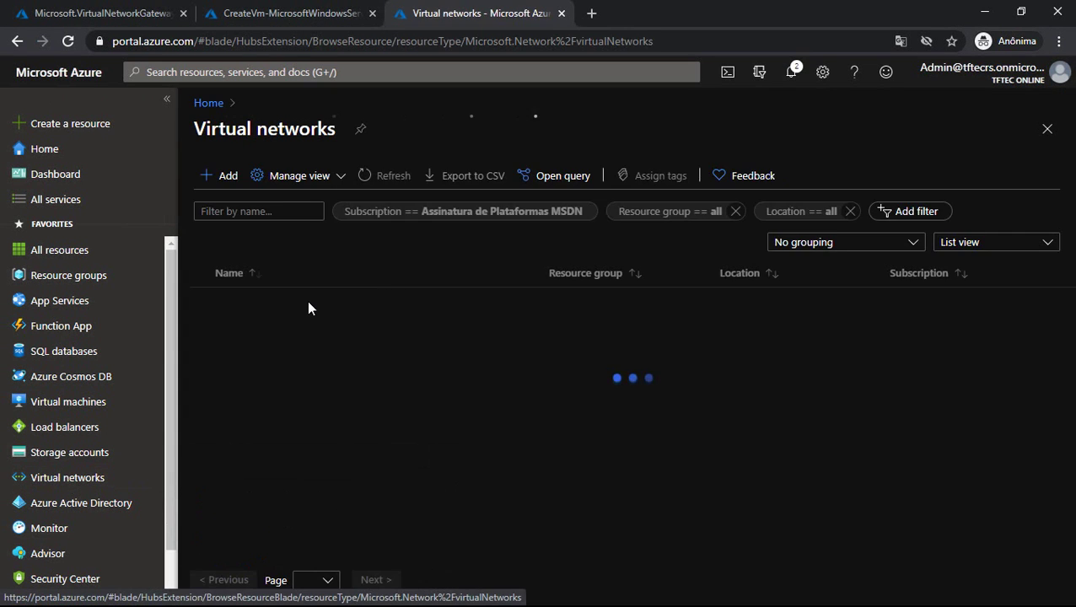
click(229, 176)
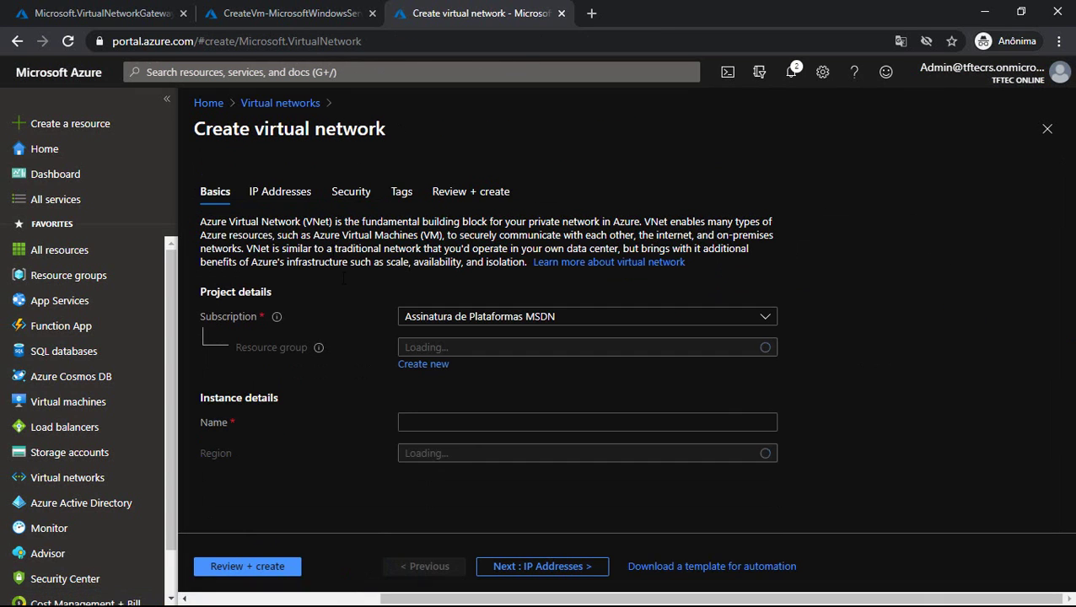
click(497, 353)
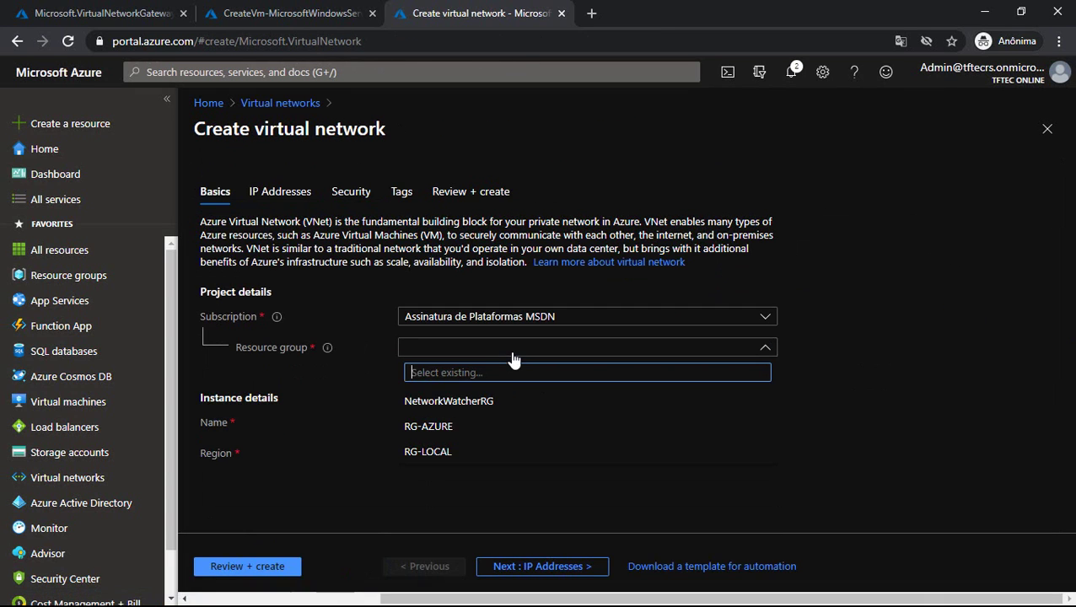
click(440, 453)
click(438, 424)
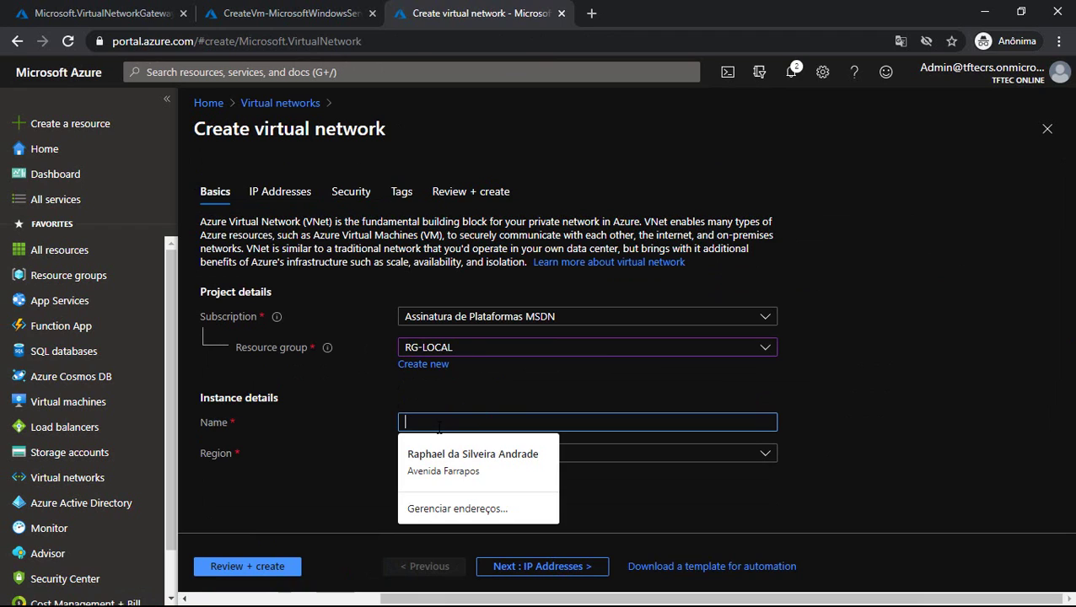
text(VNET)
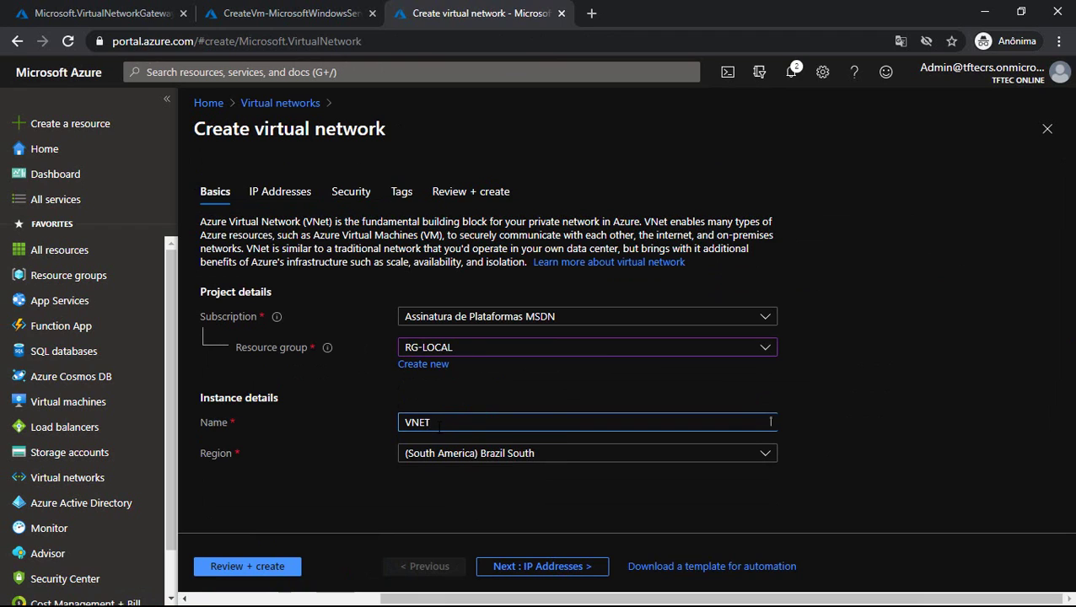
text(-LOCAL)
click(506, 567)
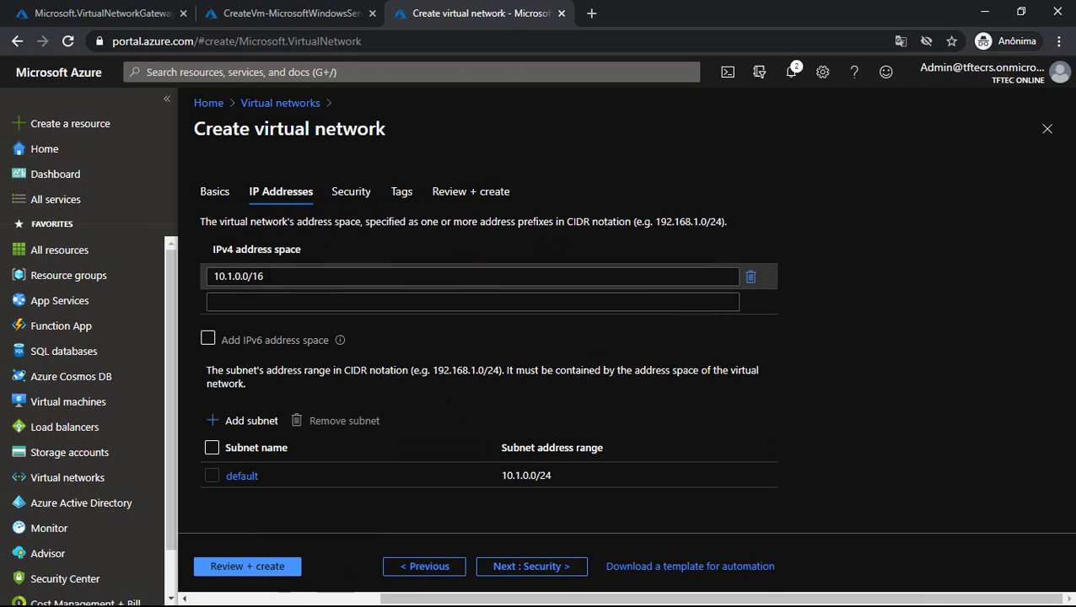
Replace the IPv4 address space with 192.168.0.0/16, then begin adding a subnet
text(1)
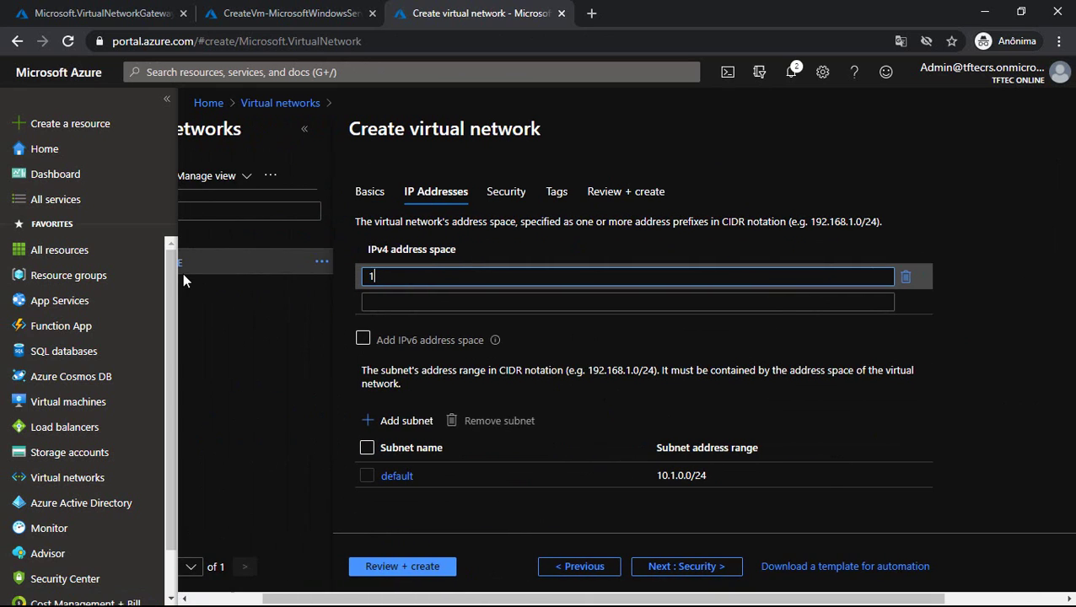
text(92.168.)
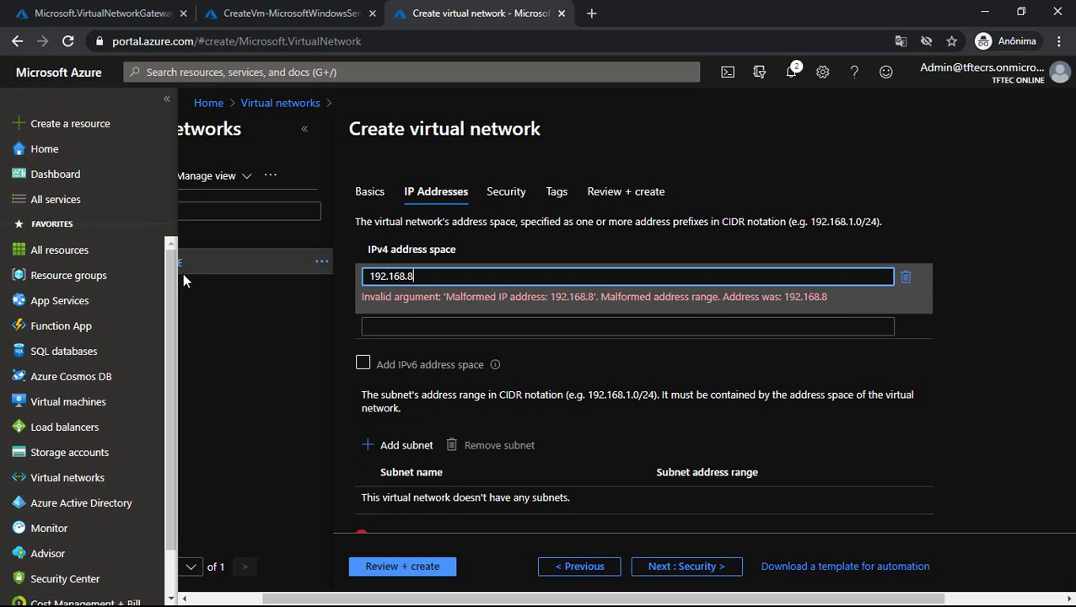
text(0.0/16)
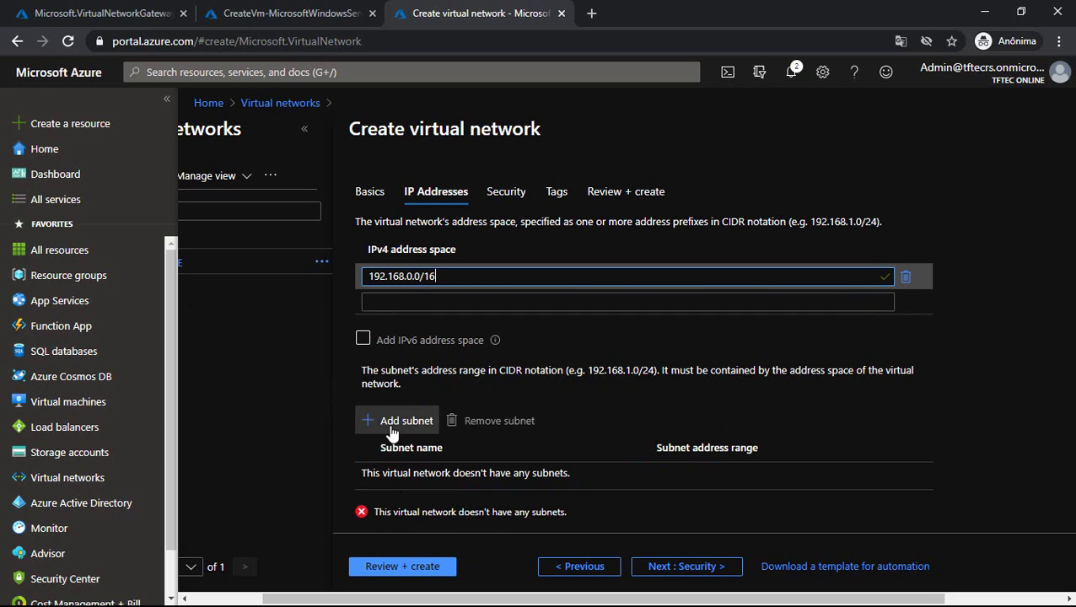
drag(461, 598, 554, 598)
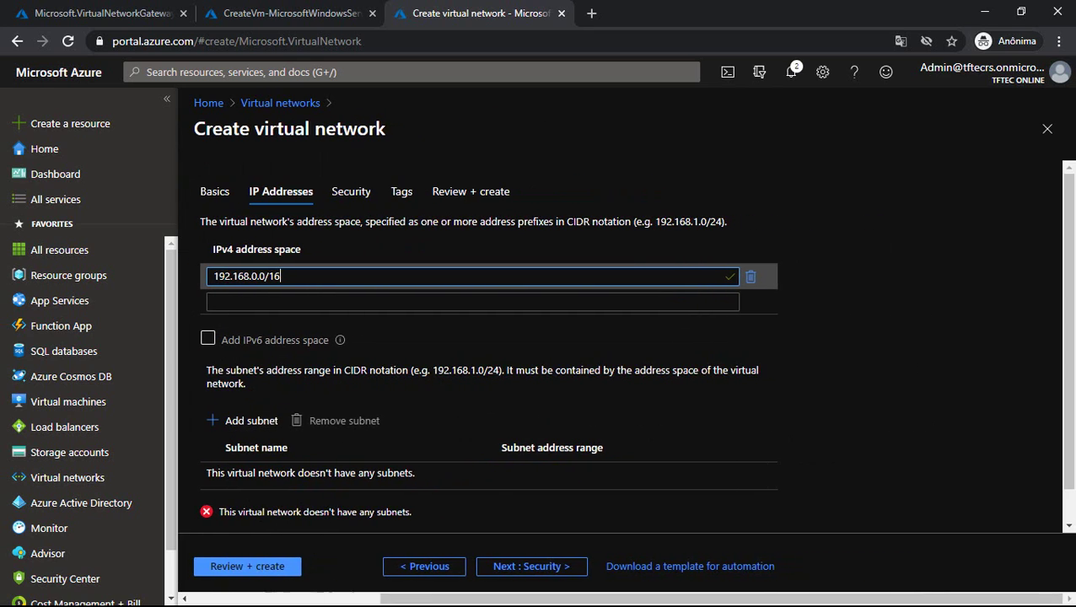
click(256, 428)
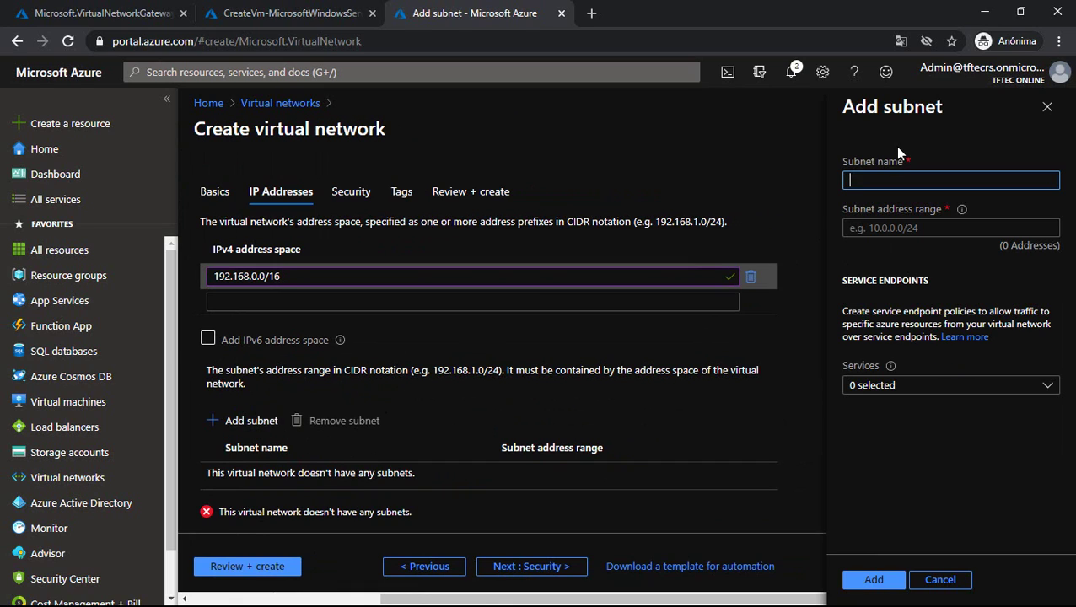
Add subnet SUB-LAN-LOCAL with range 192.168.0.0/24 and move on to Security settings
text(SUB-LAN-LOCAL)
click(852, 229)
text(192.)
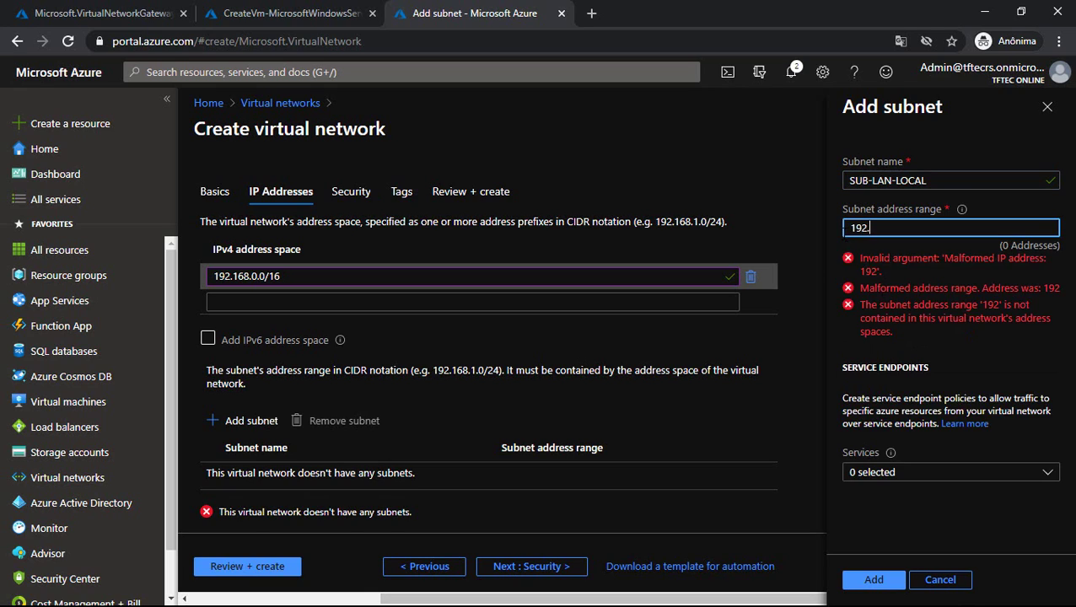
text(168.0.0/24)
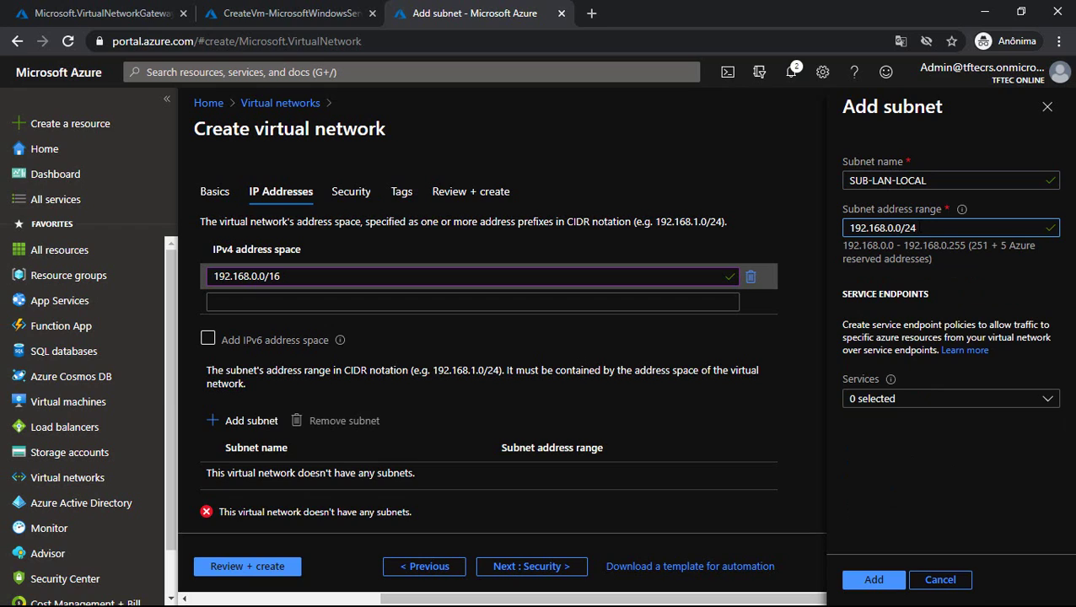
click(874, 580)
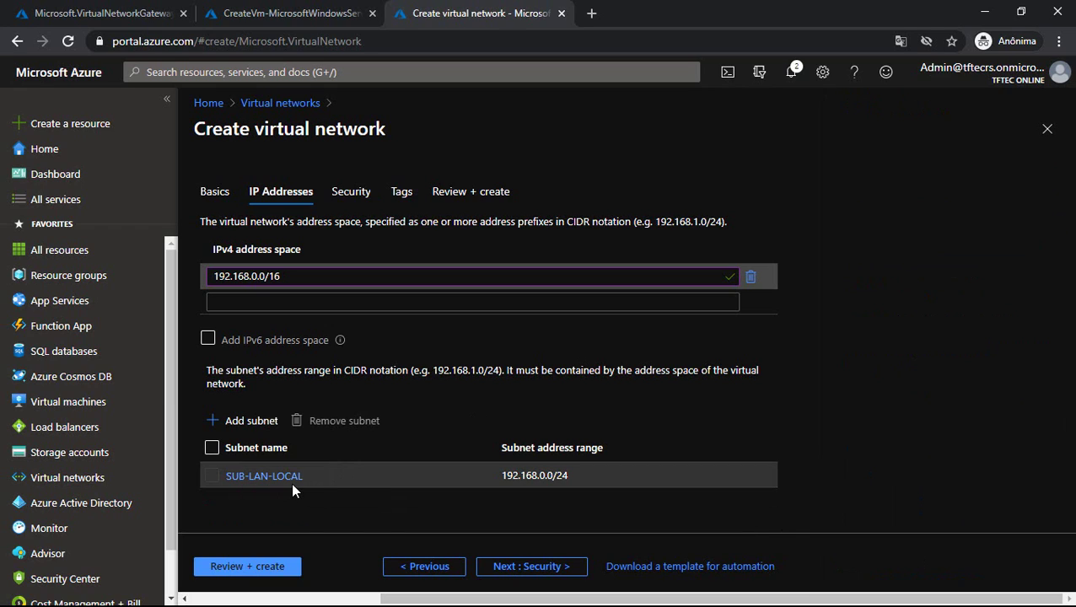
click(513, 568)
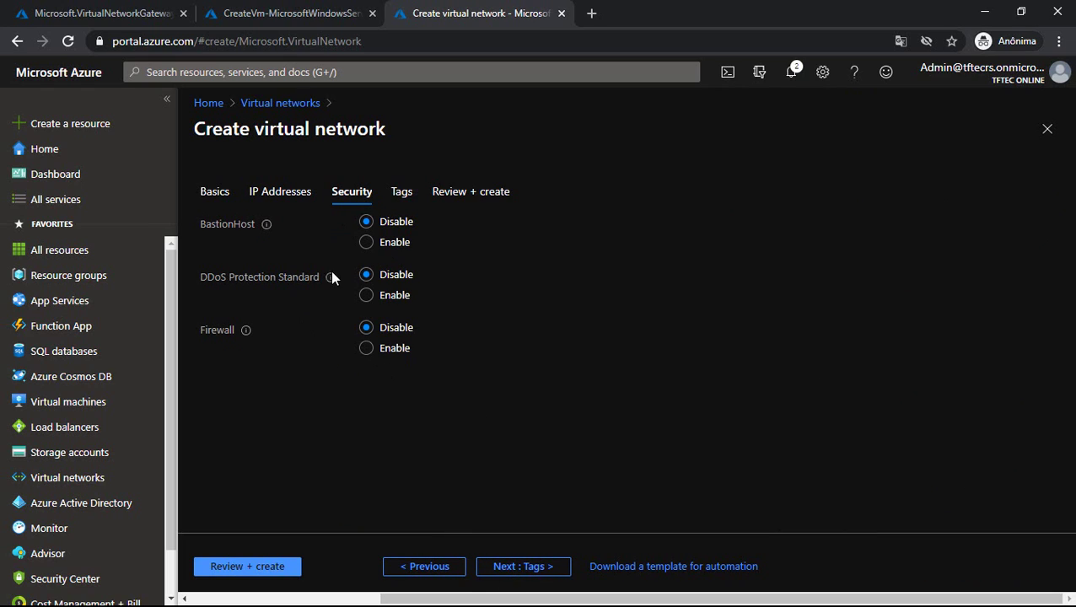
Tag VNET-LOCAL with Ambiente: AZURE-VPN, then review and create it
click(548, 567)
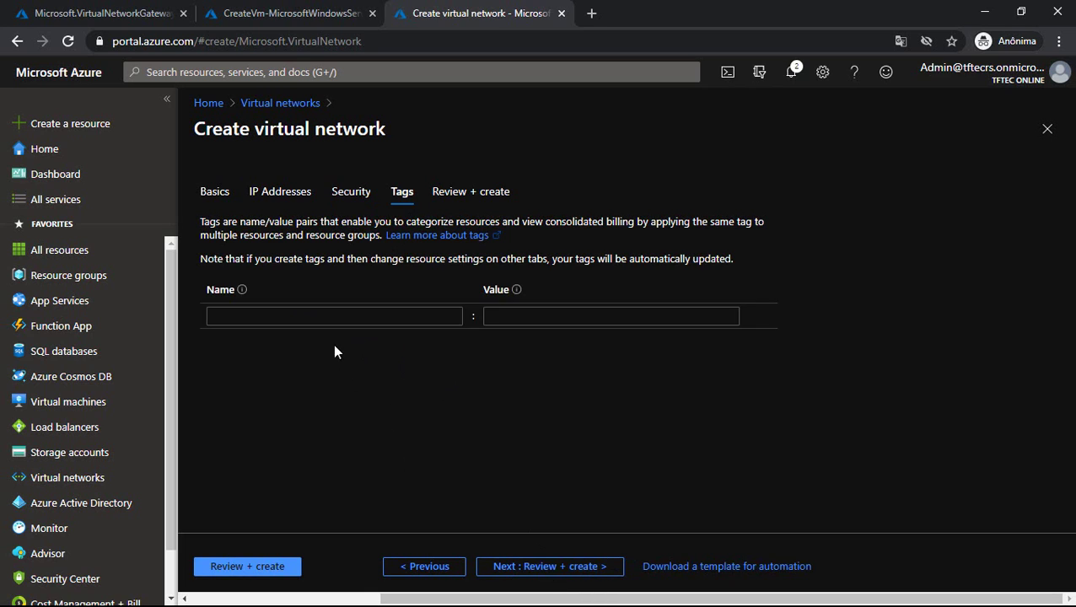
click(236, 316)
text(A)
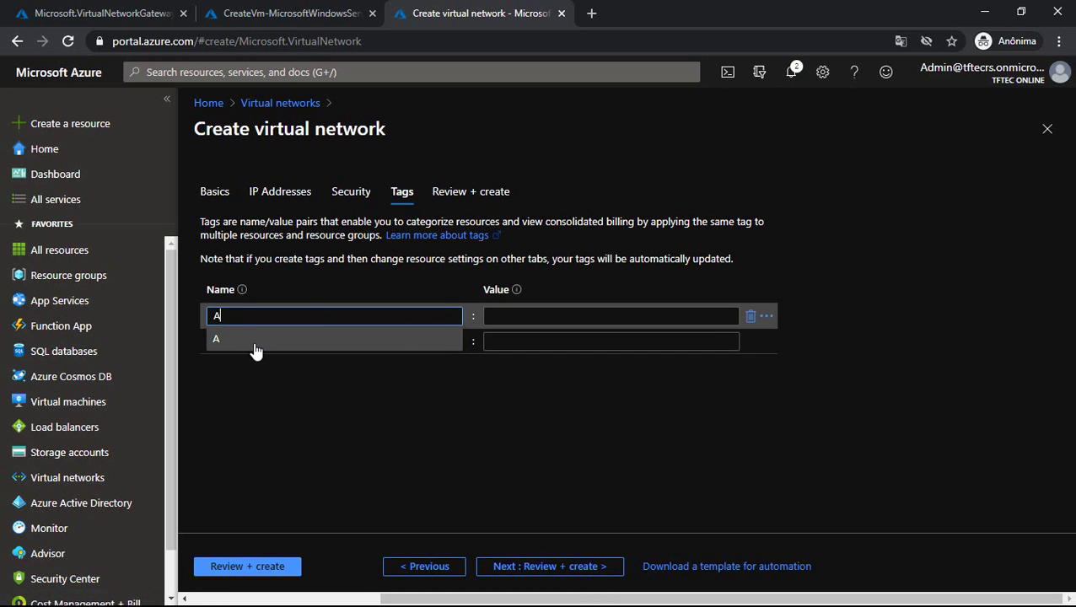
click(231, 365)
click(511, 317)
click(517, 338)
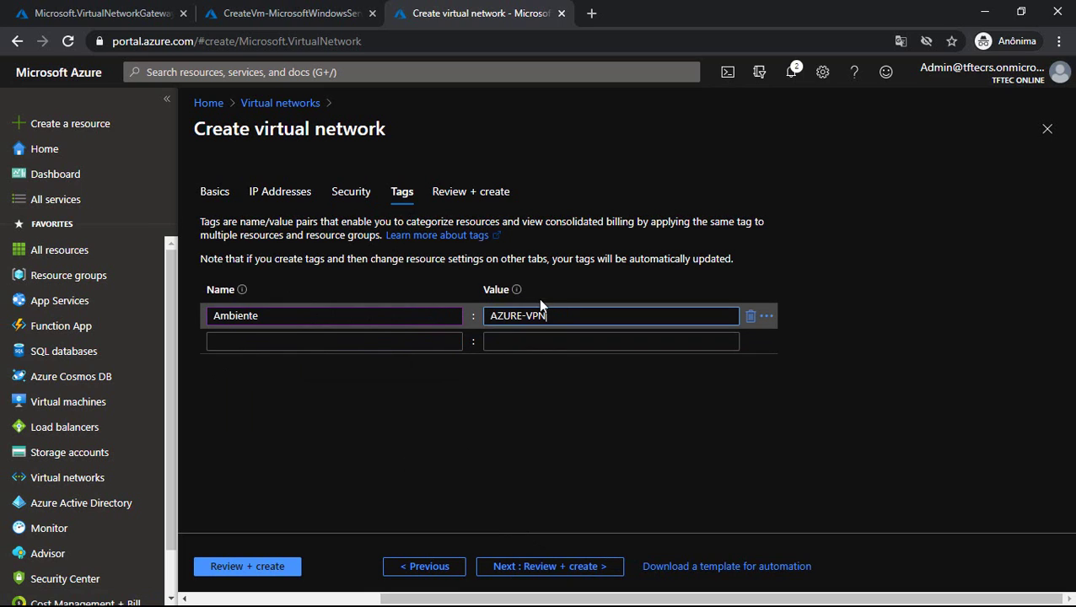
click(511, 568)
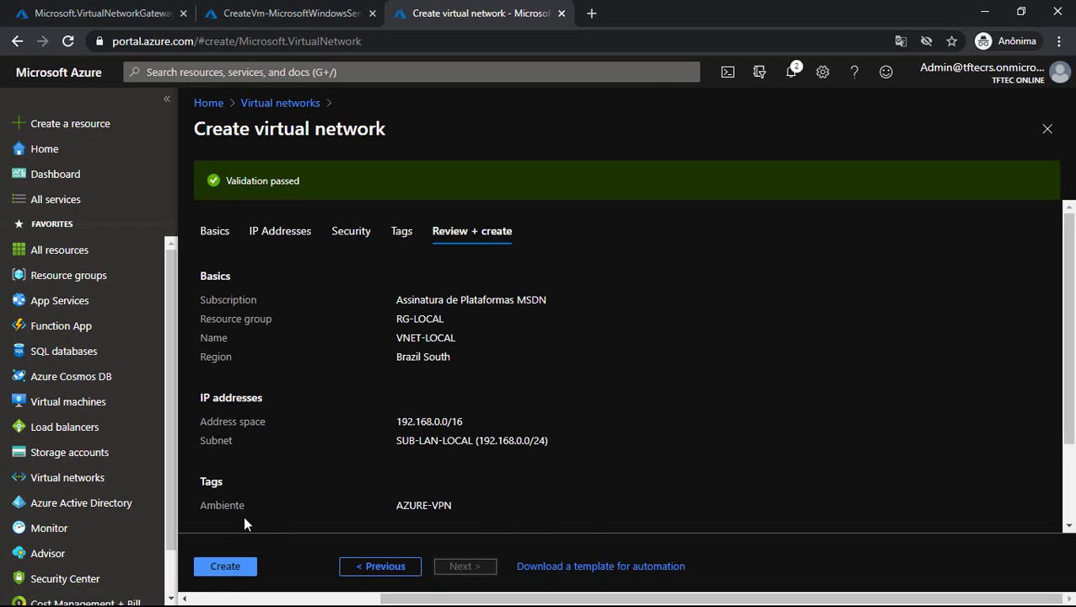
click(213, 566)
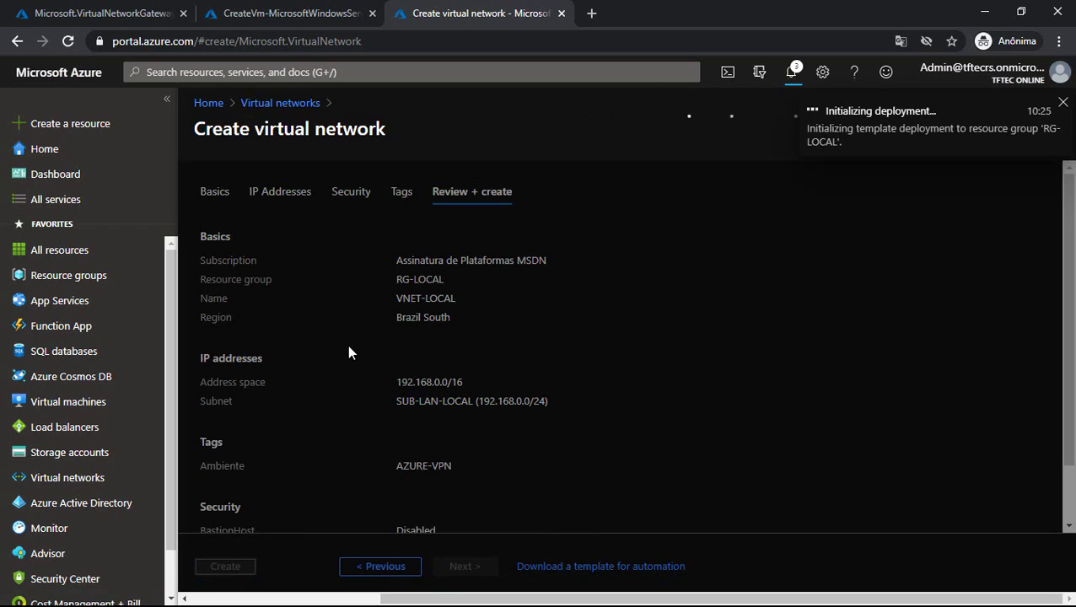
Check the gateway and VM deployments and open the newly created virtual machine
click(125, 15)
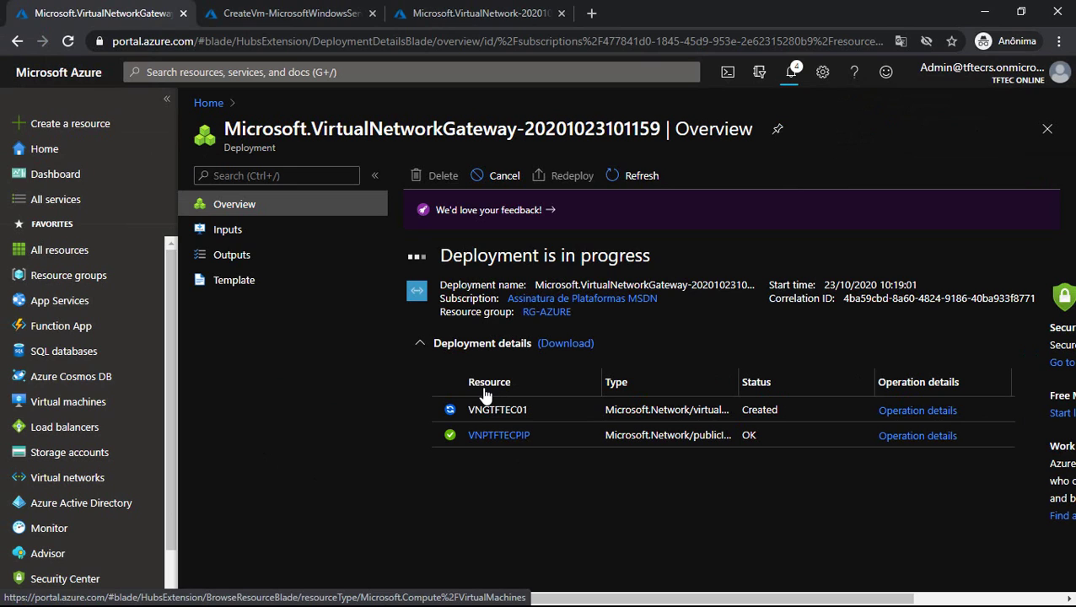
click(241, 15)
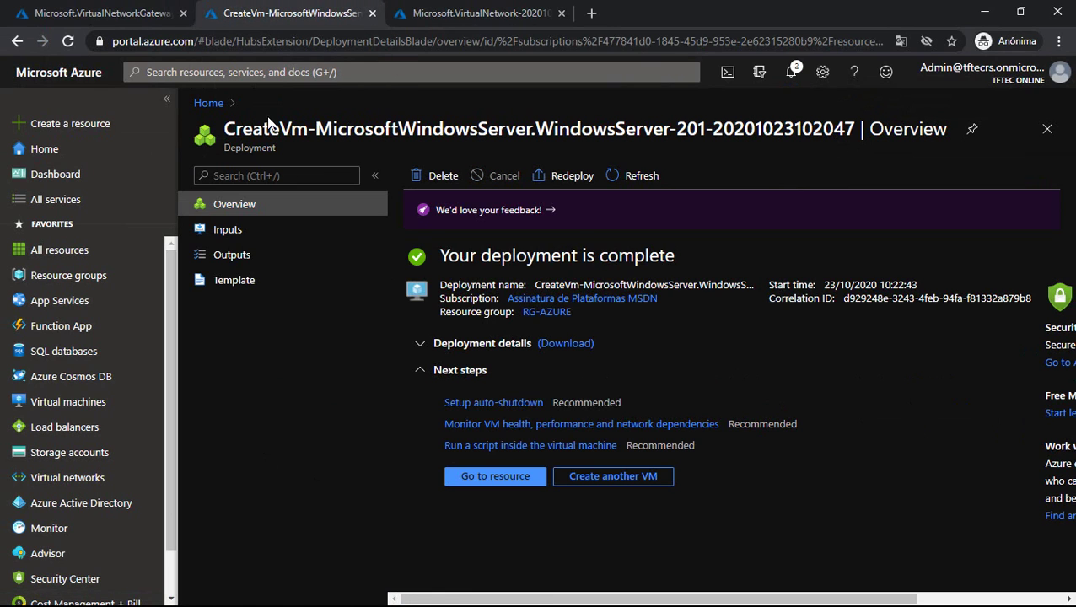
click(482, 479)
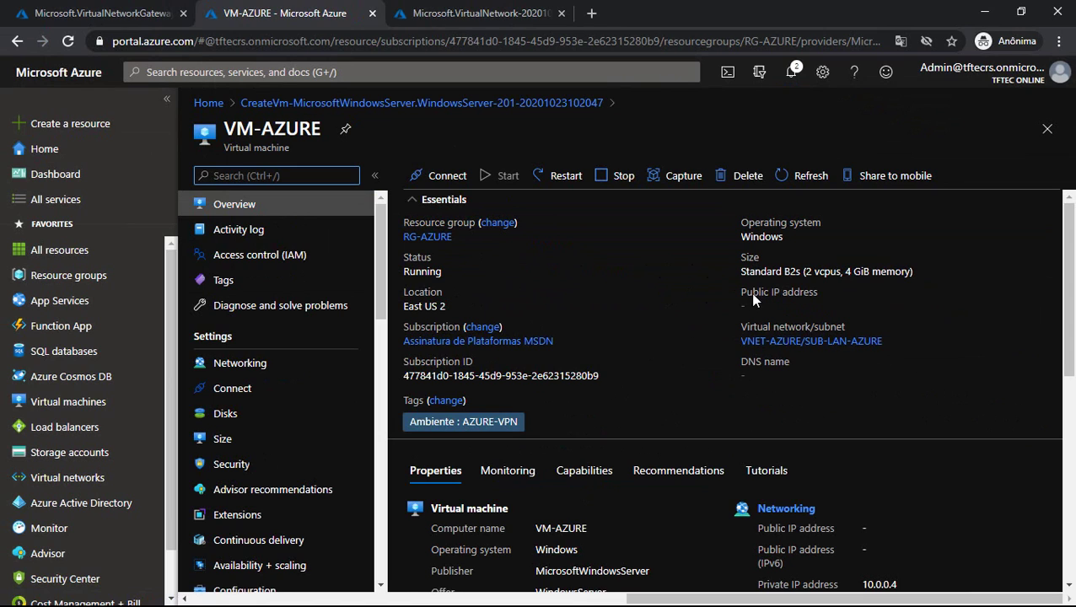
scroll(798, 305, down, 1)
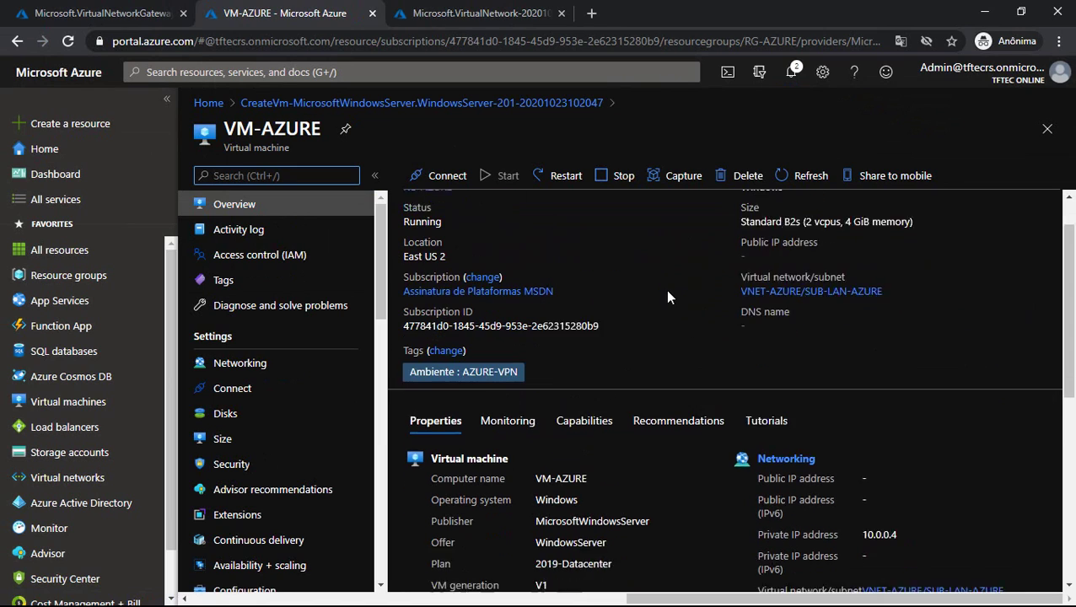
Note the VM's private IP 10.0.0.4, then return to the virtual network deployment overview
drag(862, 505, 893, 505)
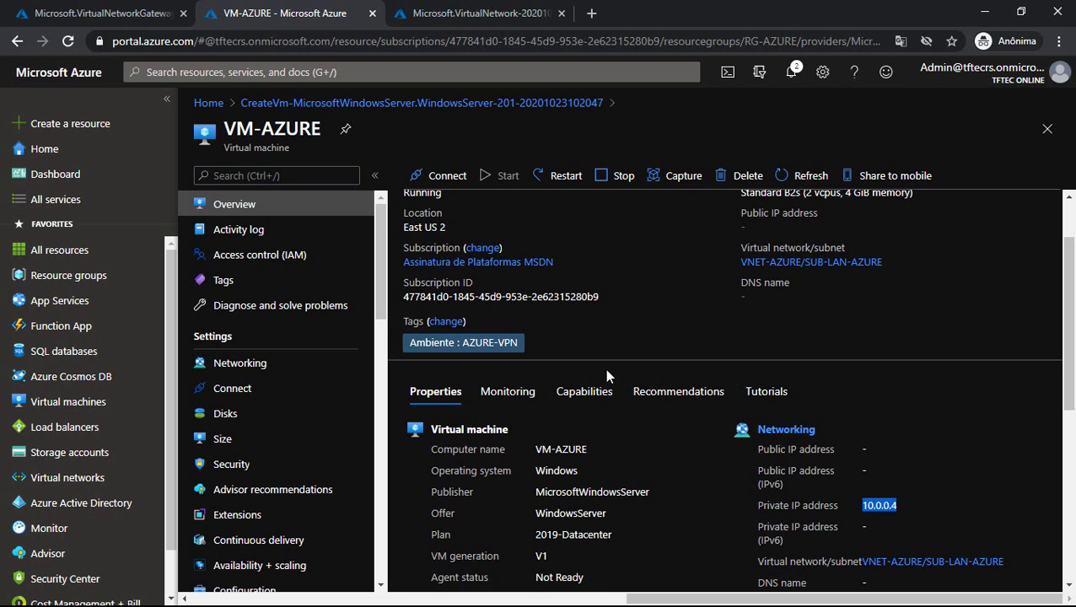
scroll(605, 368, down, 1)
scroll(606, 372, down, 1)
scroll(607, 376, down, 2)
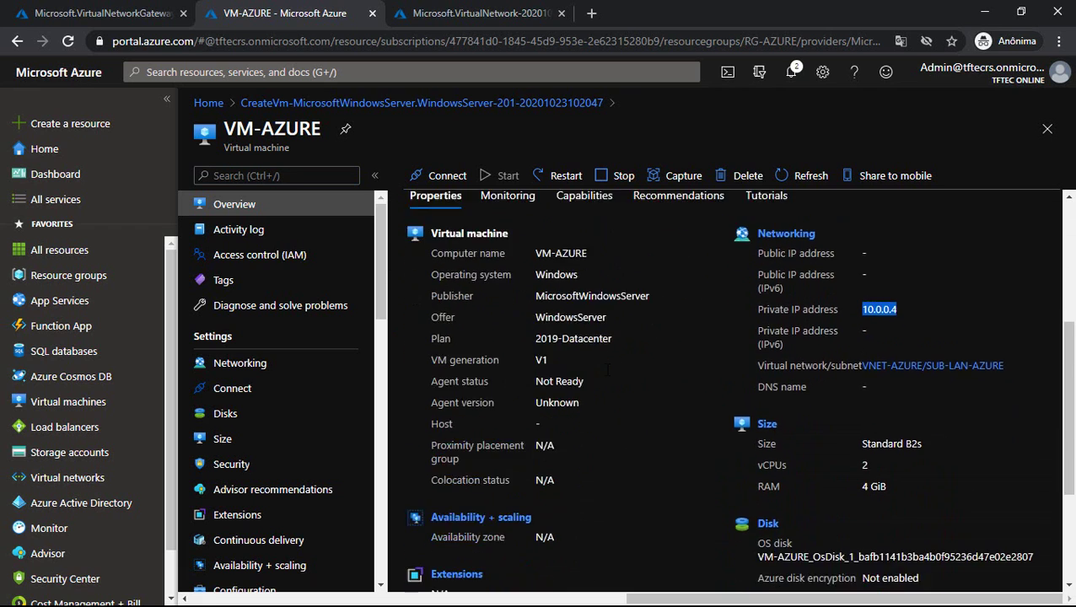
scroll(608, 376, up, 5)
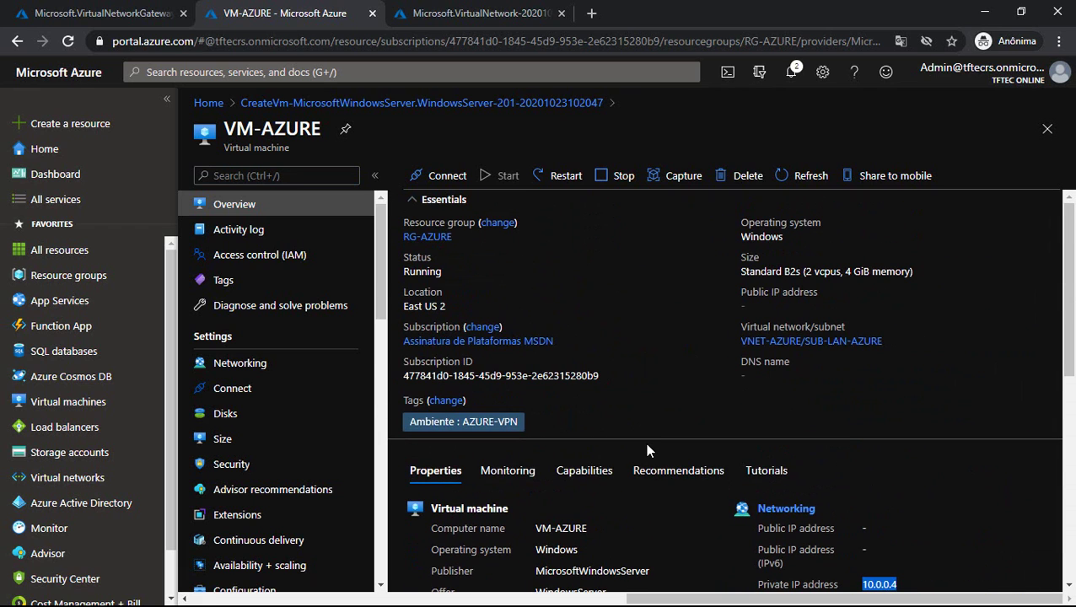
scroll(645, 442, down, 2)
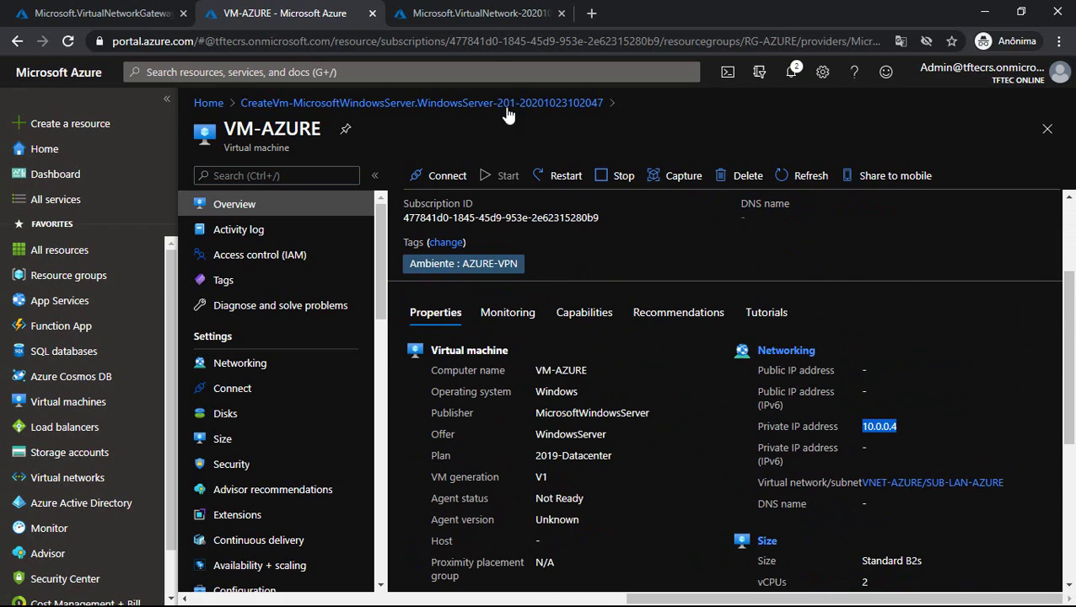
click(466, 11)
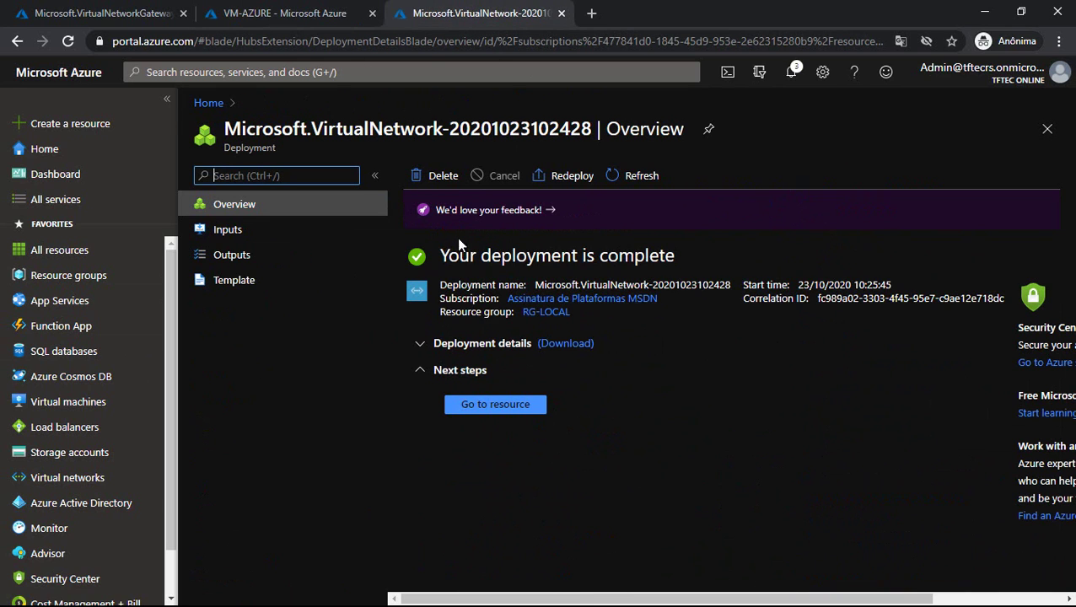
Check VNET-LOCAL's SUB-LAN-LOCAL subnet, then view the Virtual machines list showing VM-AZURE
click(491, 406)
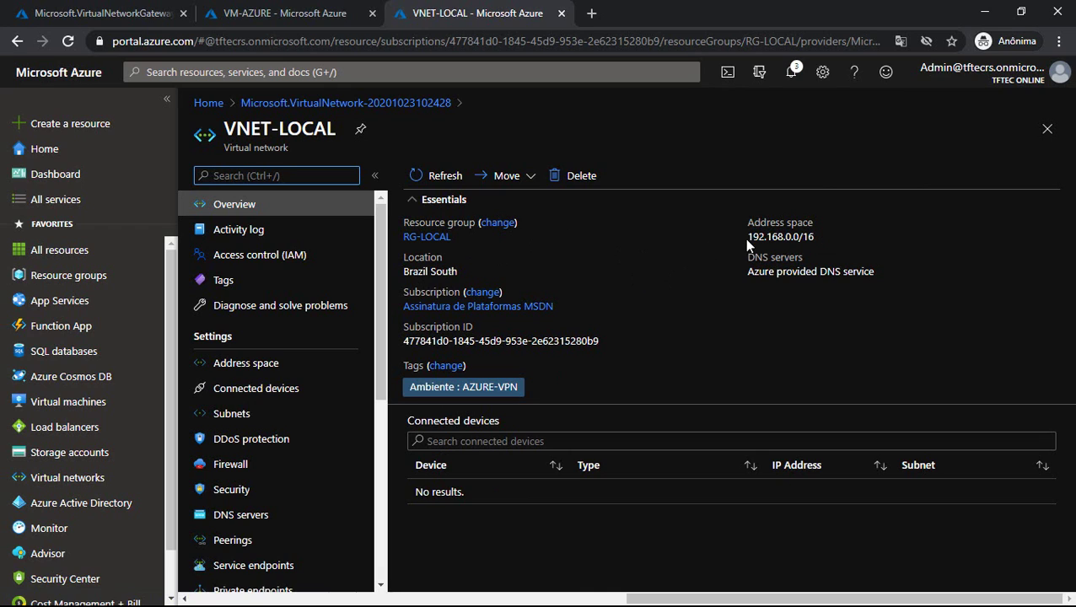
click(262, 415)
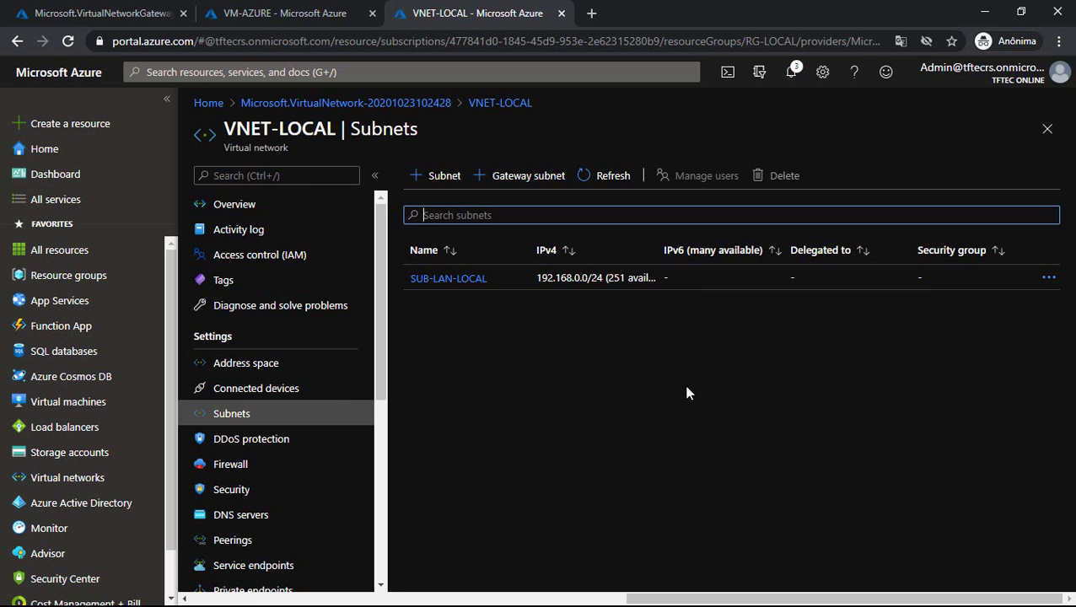
click(663, 389)
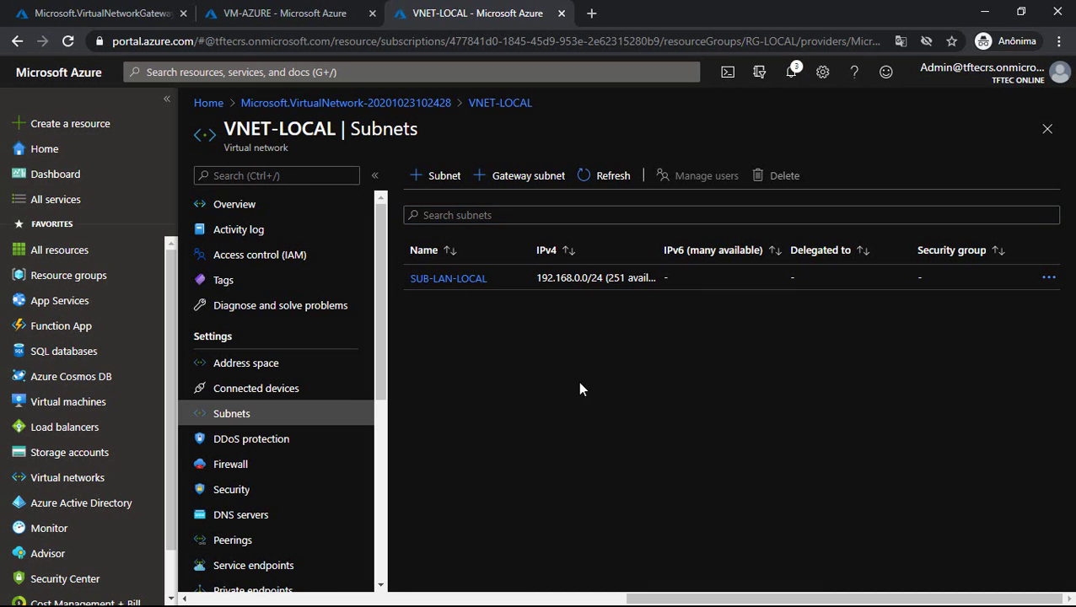
click(148, 401)
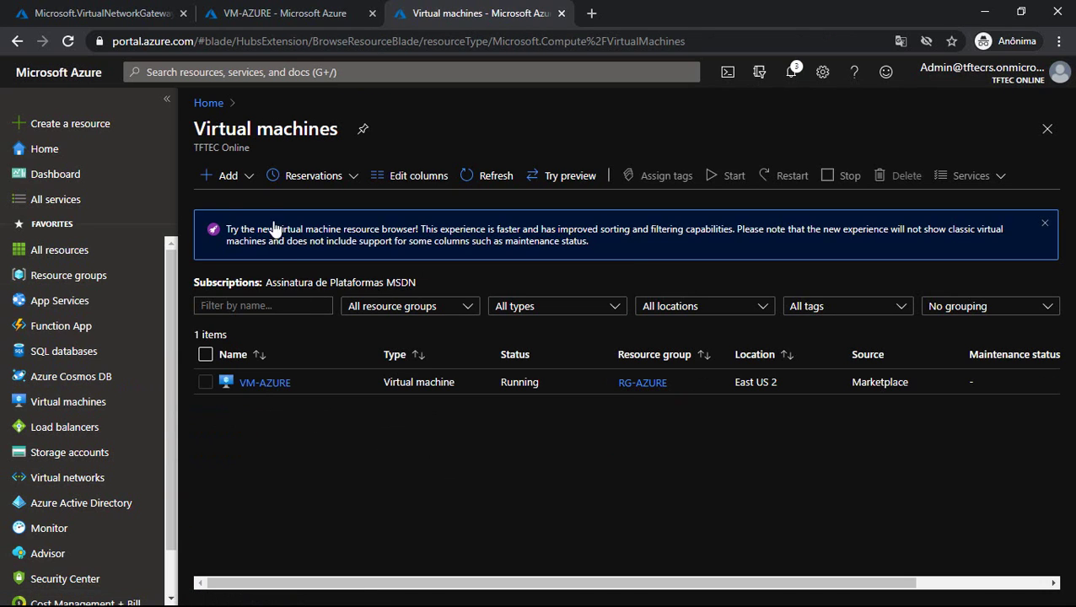
Start a new VM named VM-FW in RG-LOCAL using Windows Server 2019 Datacenter Gen1
click(228, 175)
click(241, 204)
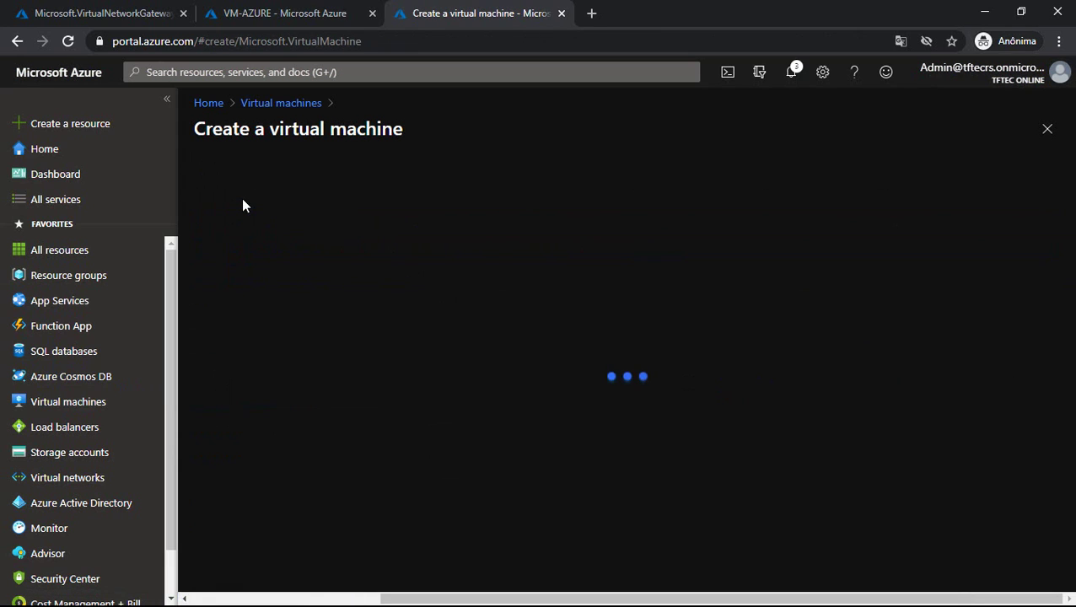
click(537, 380)
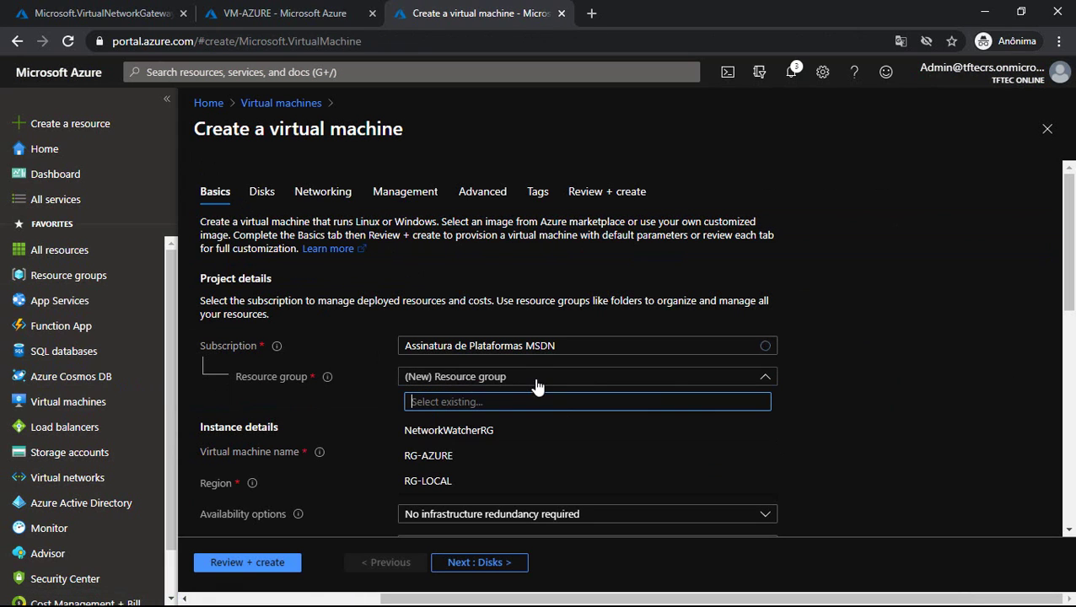
click(439, 486)
click(434, 453)
text(V)
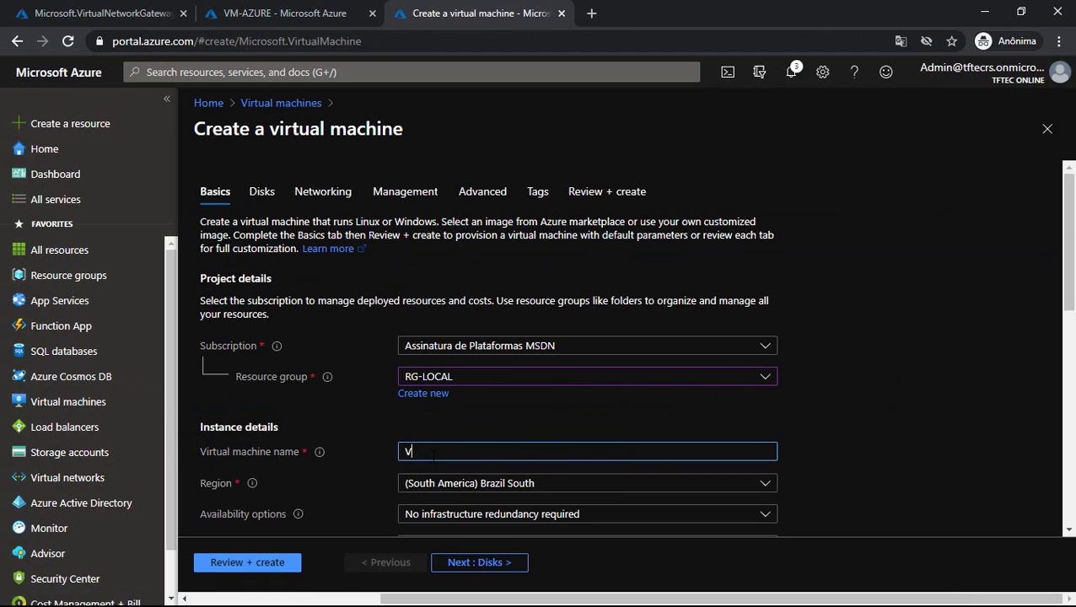
text(M-FW)
scroll(808, 349, down, 2)
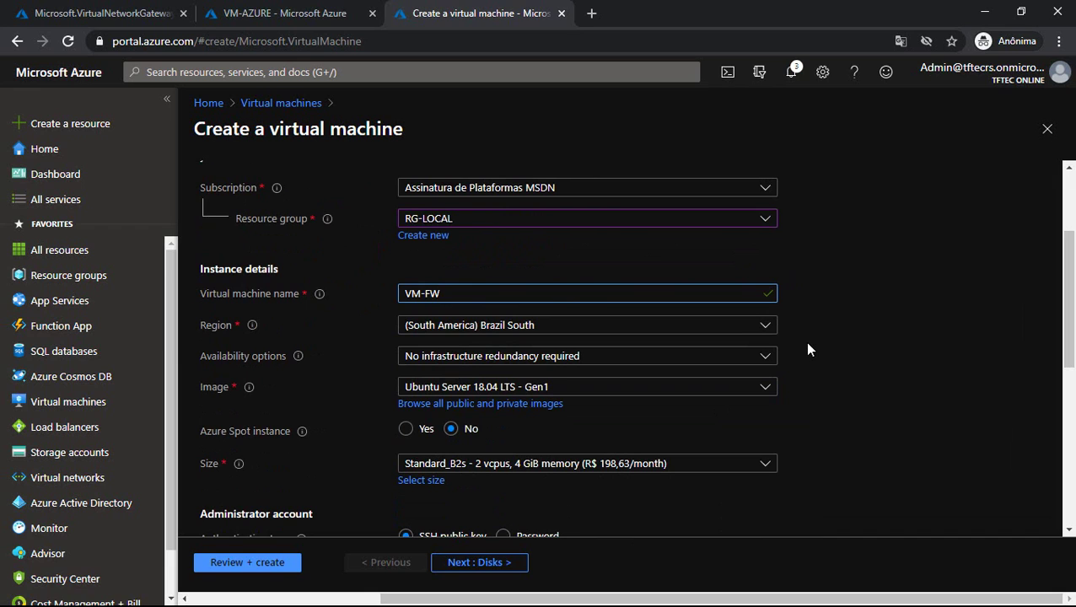
scroll(807, 350, down, 1)
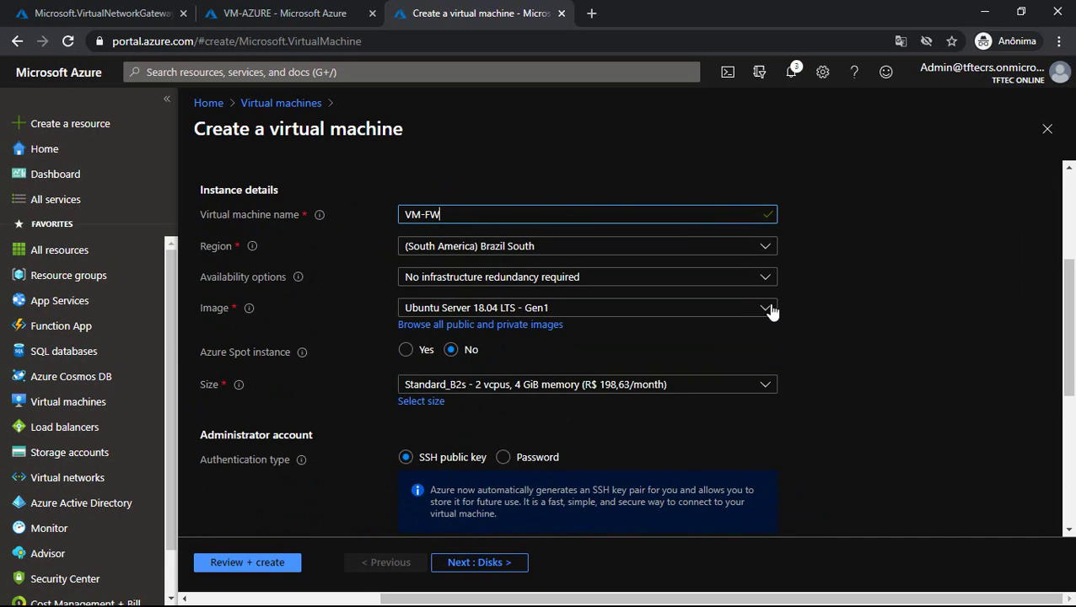
click(768, 309)
click(523, 507)
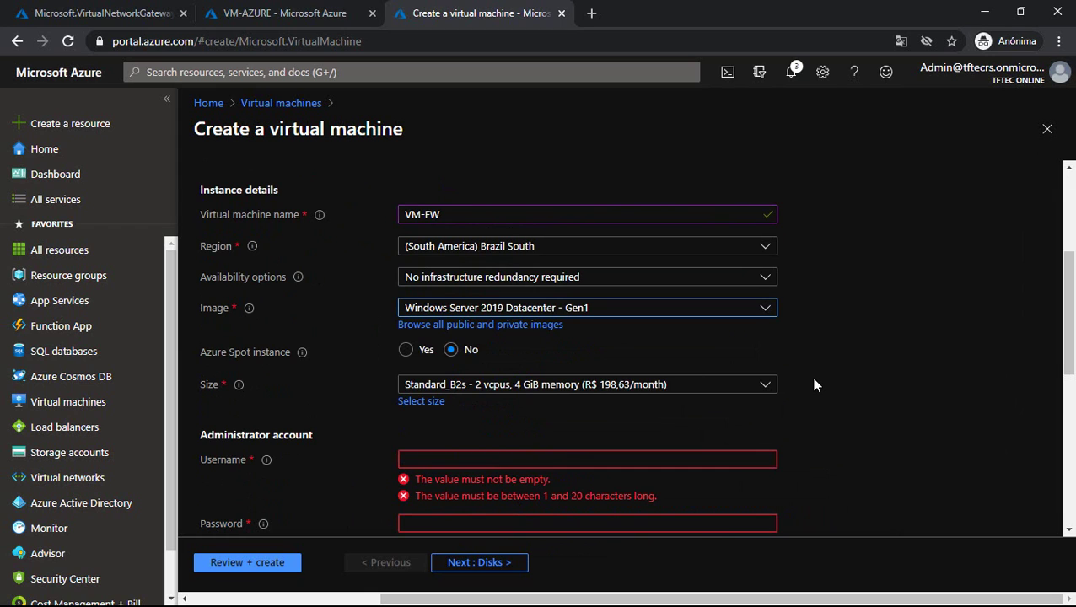
Enter the administrator username and password with confirmation, and proceed to the Disks step
scroll(814, 384, down, 1)
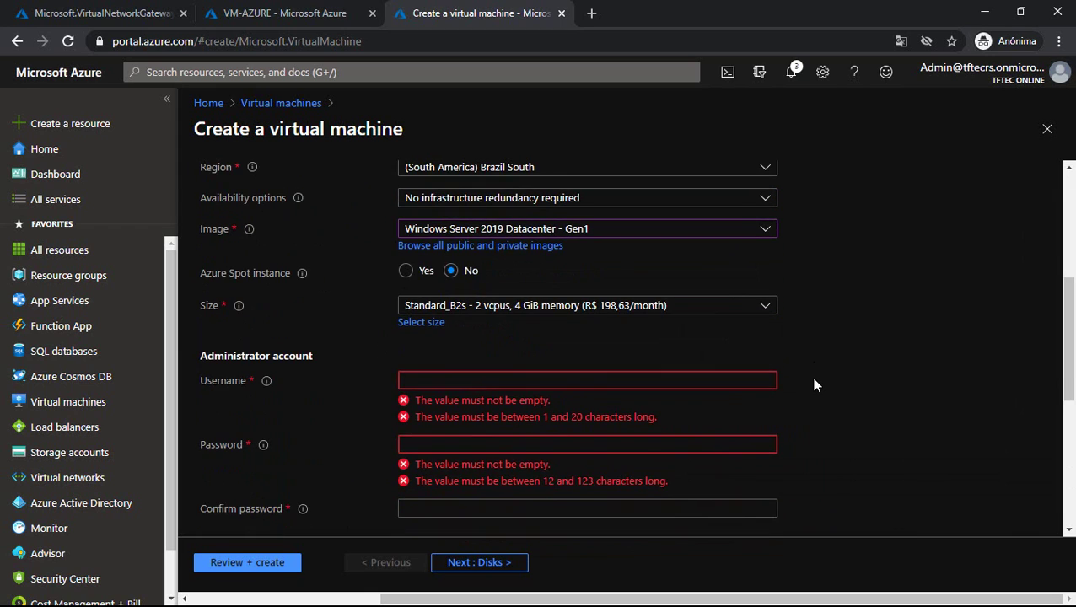
click(628, 380)
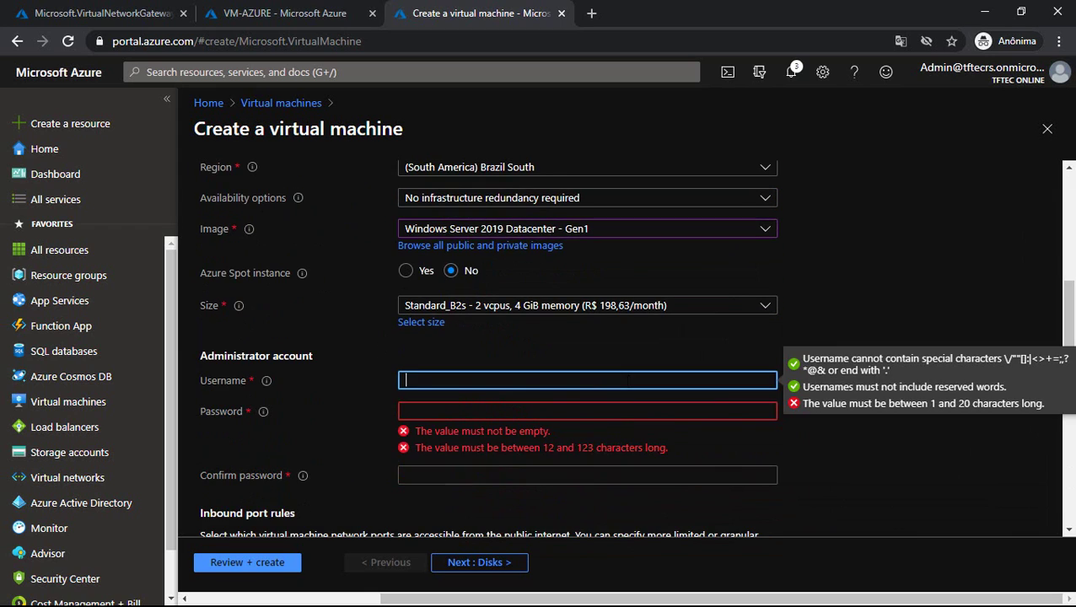
text(admin)
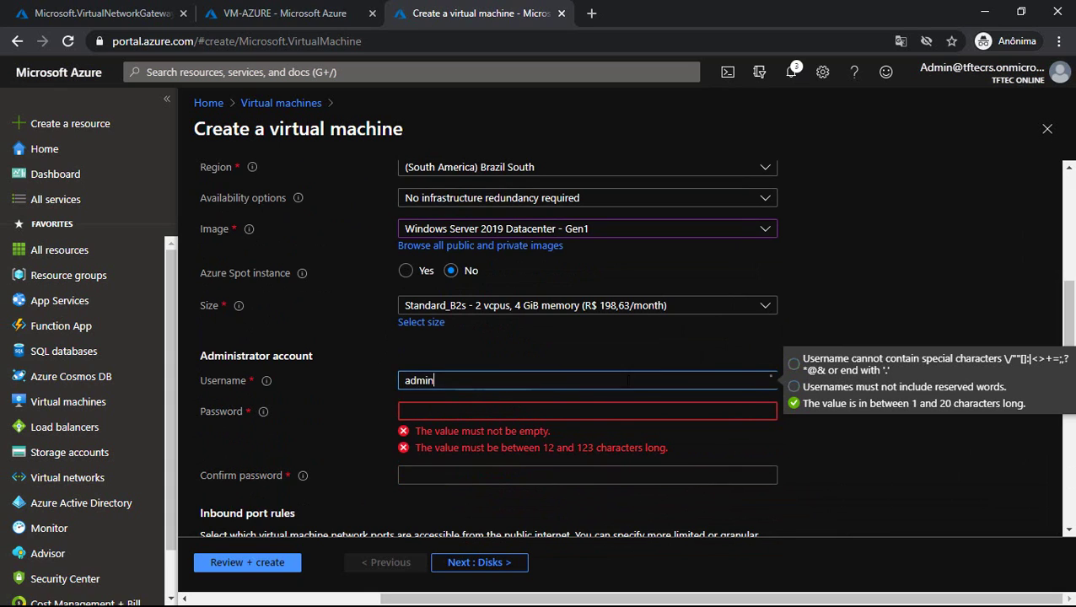
text(.raphael)
key(Tab)
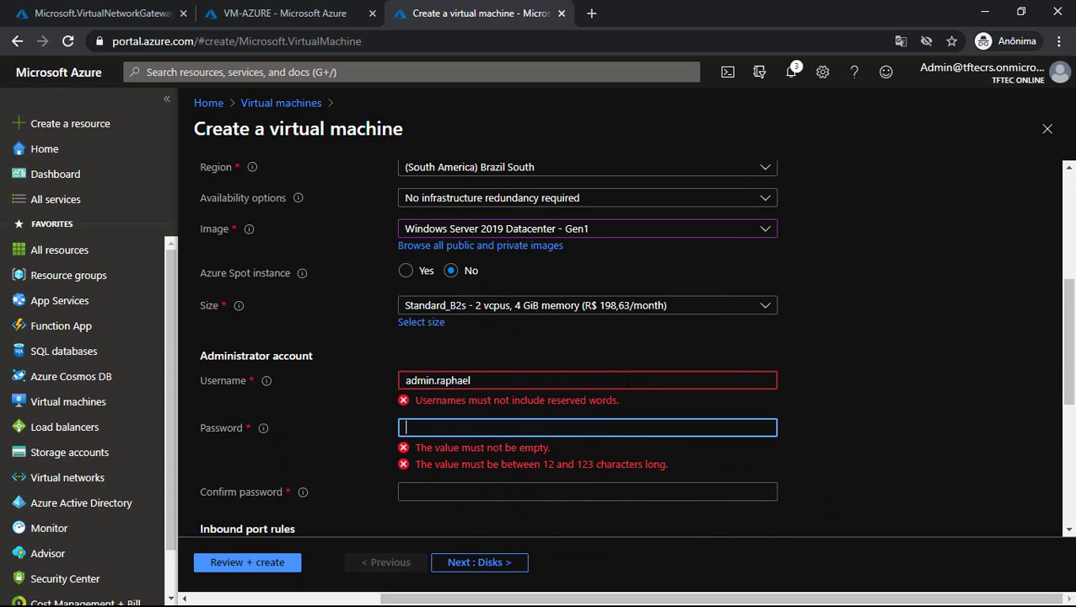
text(•••••••••)
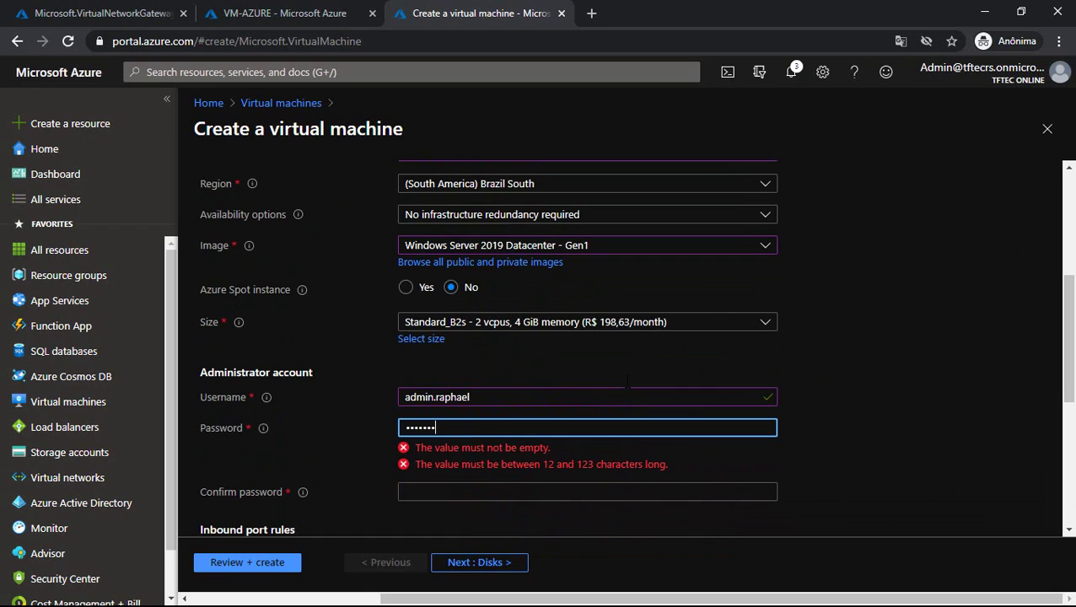
text(•••••)
key(Tab)
text(•••••••••)
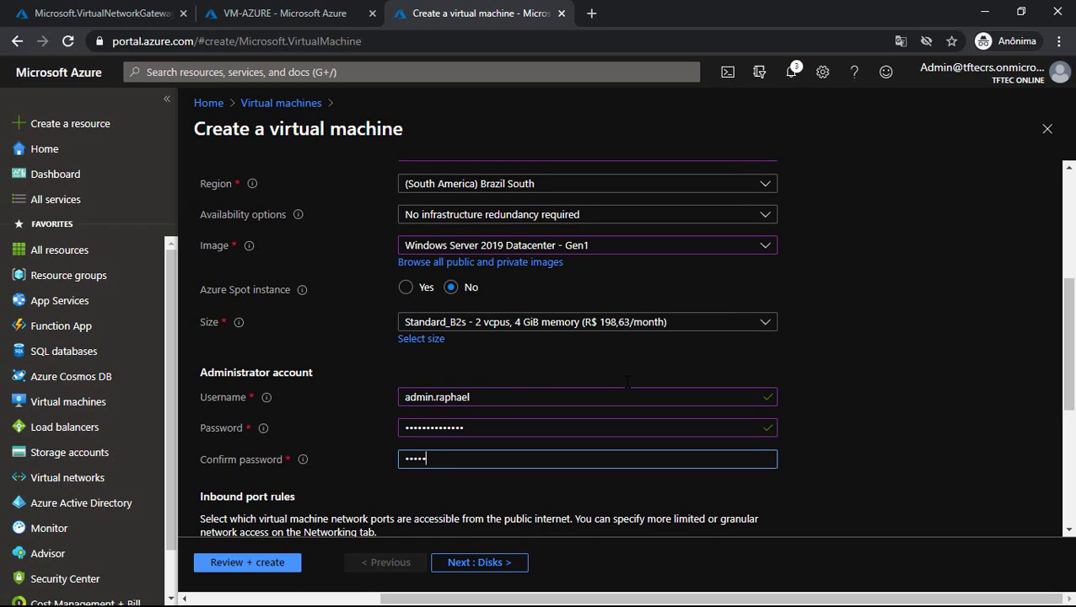
text(•••••)
scroll(623, 380, down, 3)
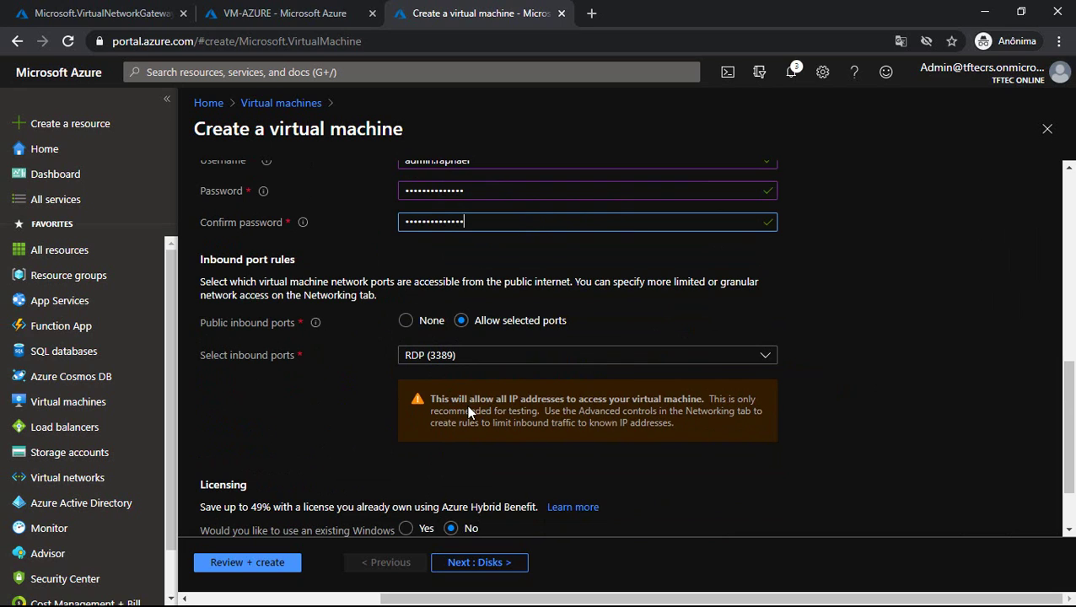
click(494, 558)
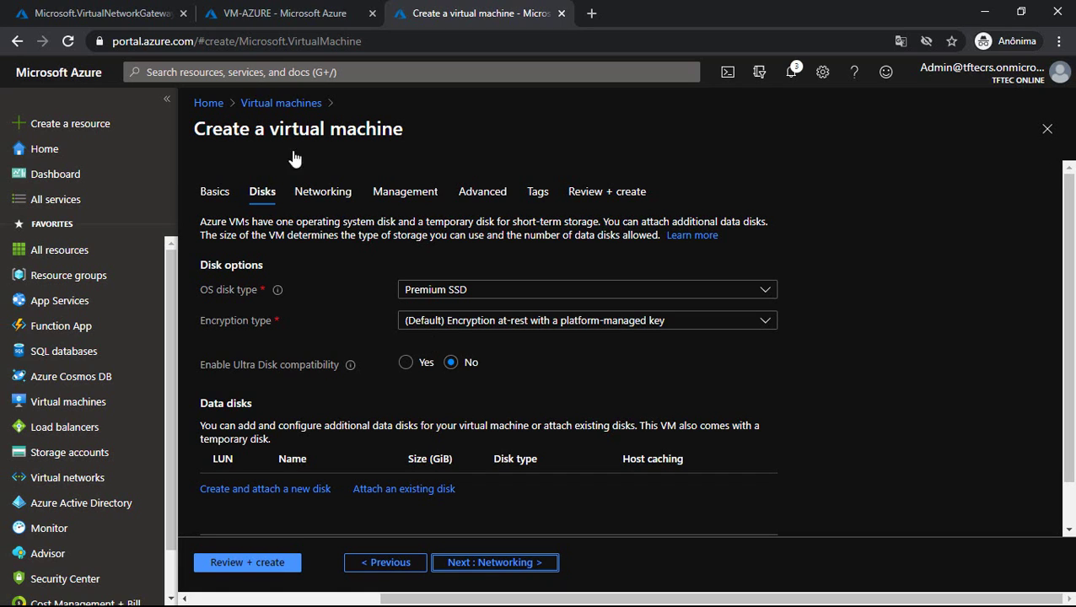
On the Networking step, keep VNET-LOCAL, subnet SUB-LAN-LOCAL and the new public IP VM-FW-ip
scroll(327, 306, down, 1)
scroll(327, 306, up, 1)
click(460, 562)
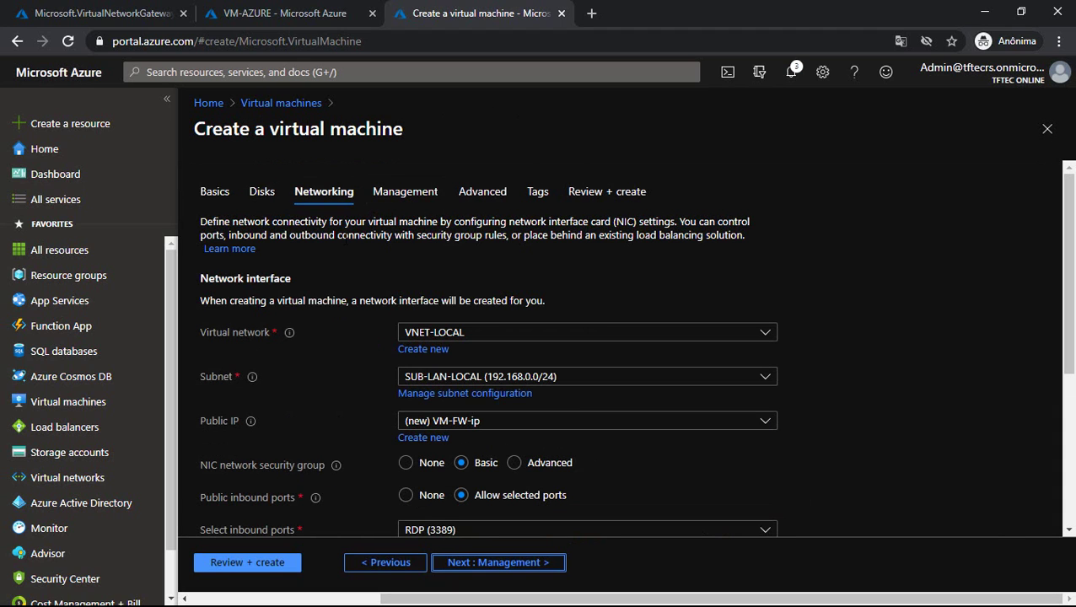
scroll(341, 257, down, 2)
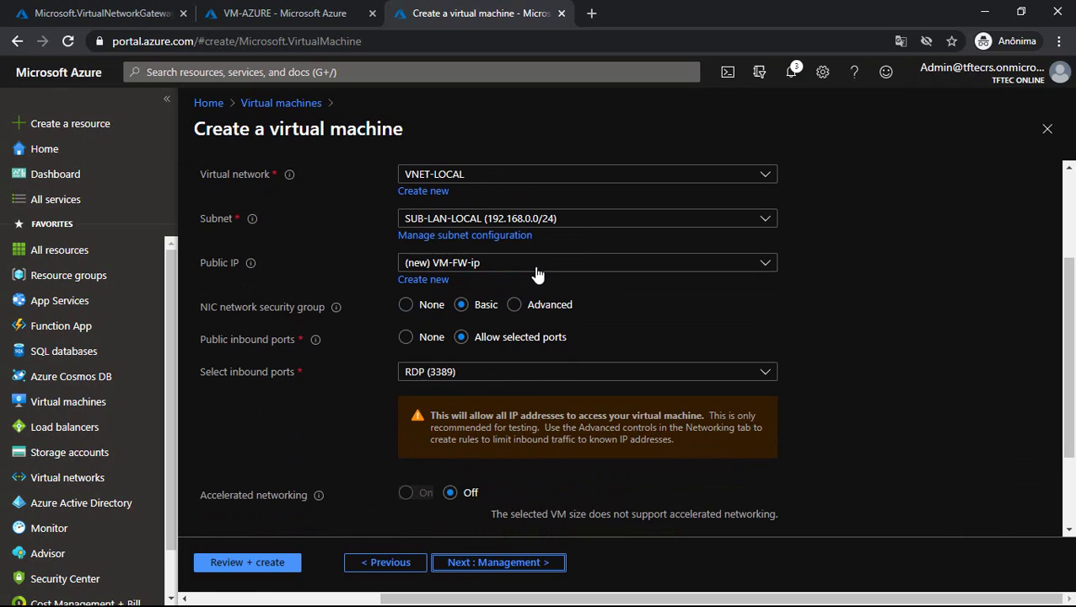
click(537, 272)
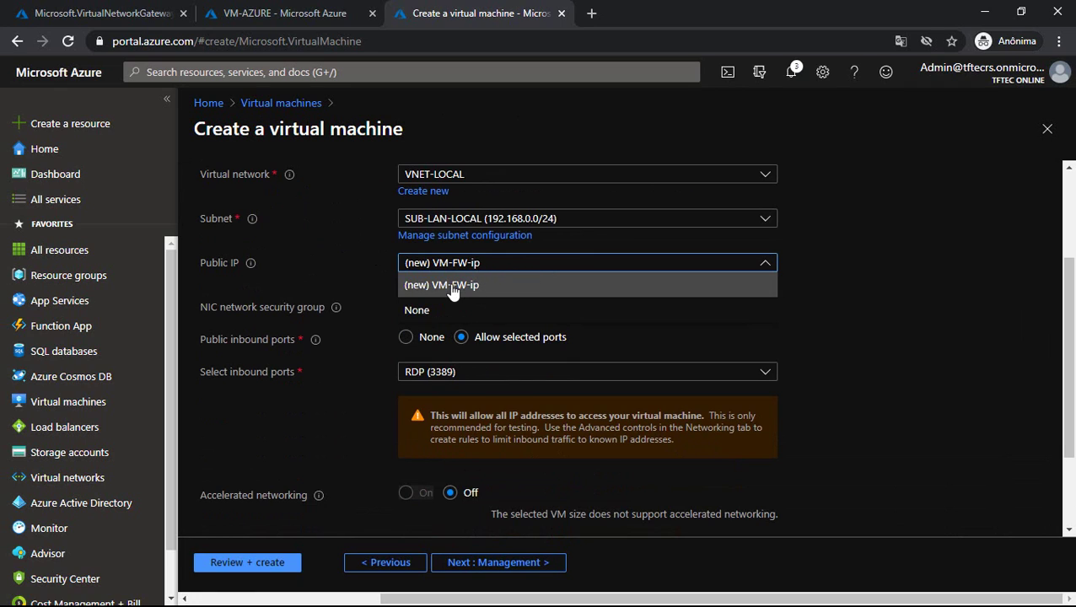
click(803, 278)
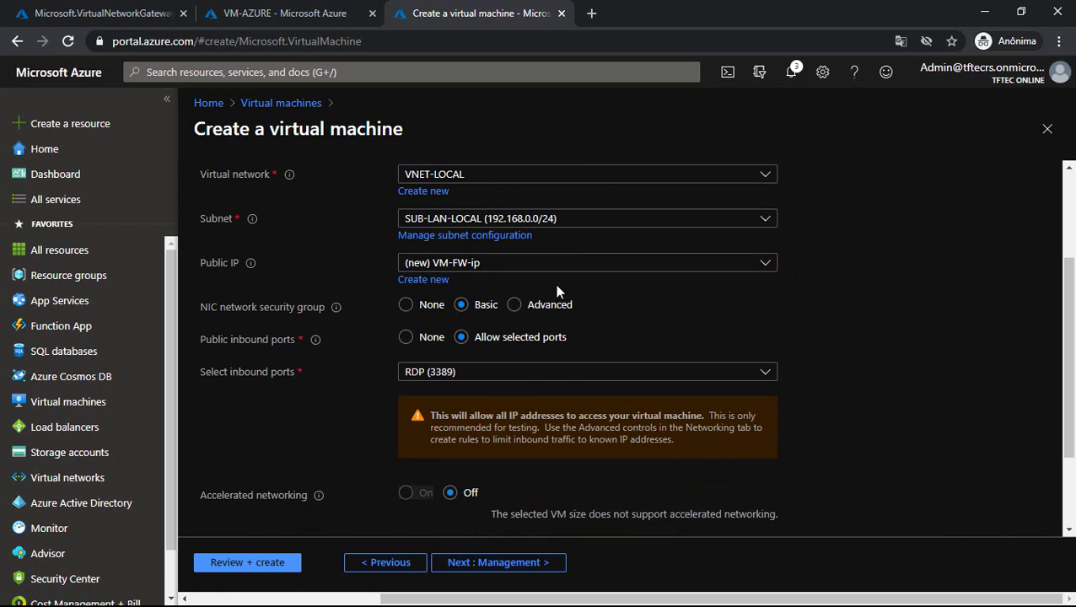
Change the VM-FW-ip public address assignment from Dynamic to Static and confirm it
click(439, 280)
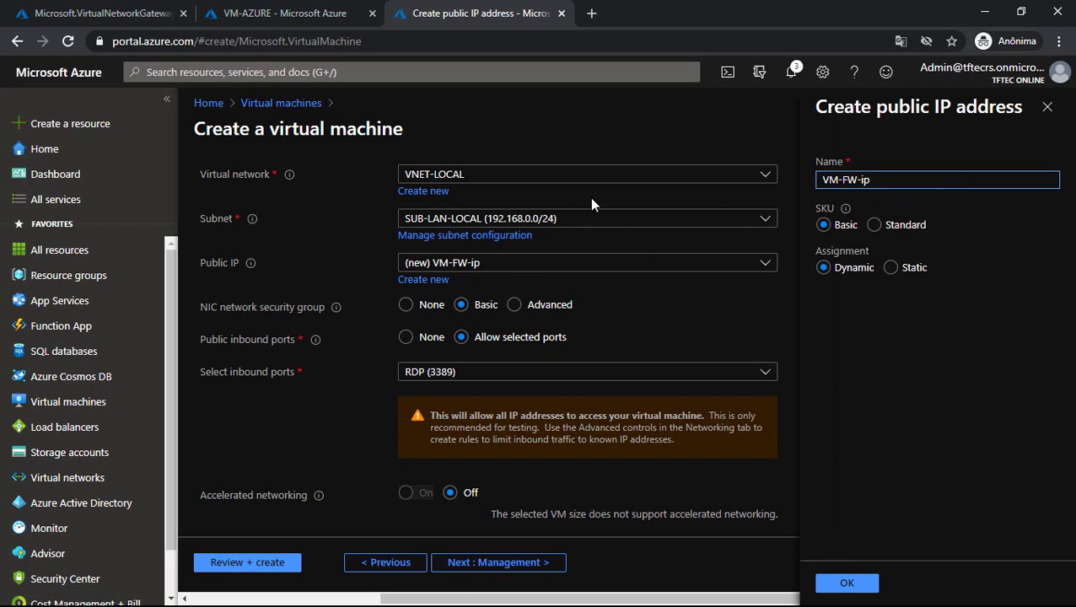
click(890, 269)
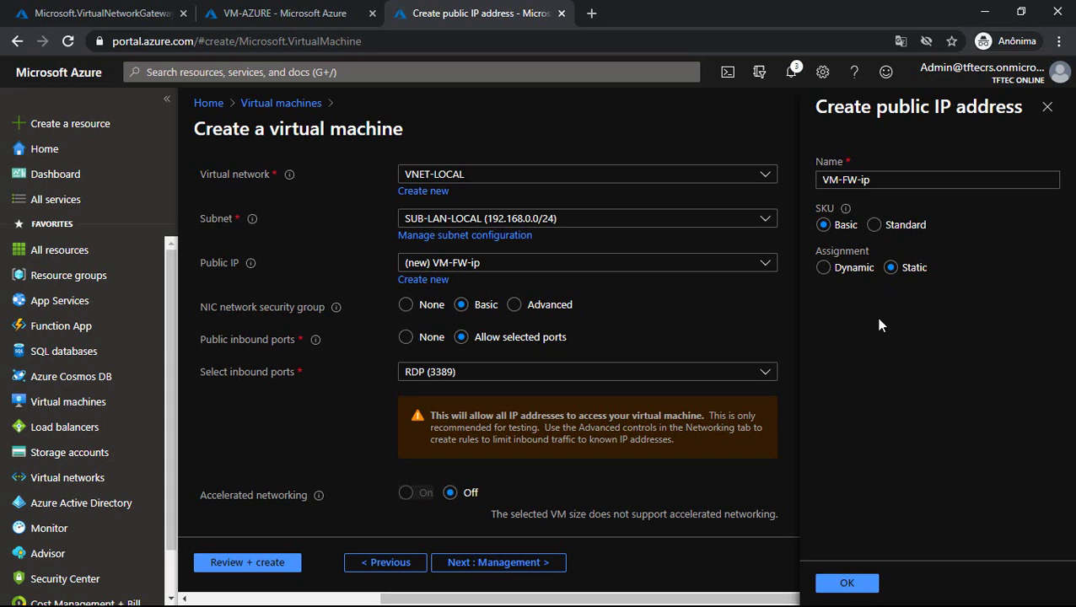
click(847, 583)
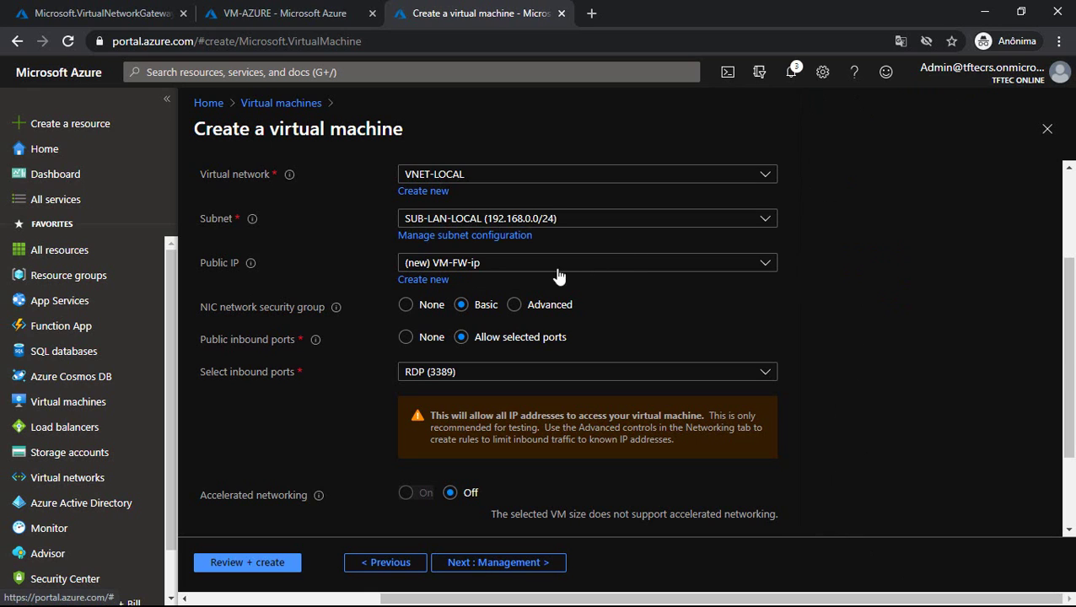
Turn off boot diagnostics in the VM's management settings
scroll(629, 279, down, 2)
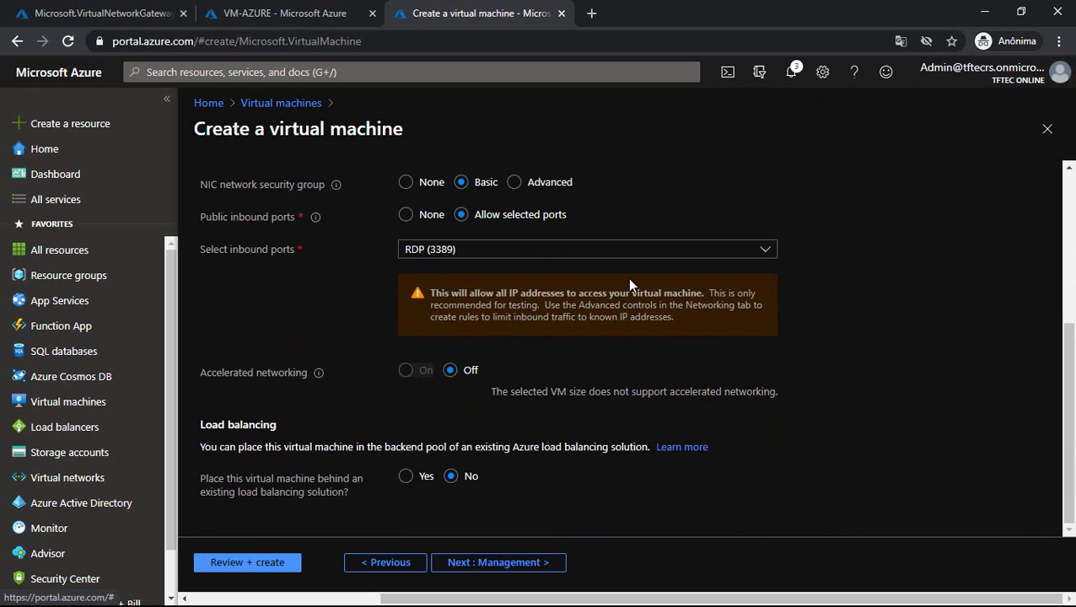
scroll(629, 279, up, 2)
scroll(629, 285, down, 1)
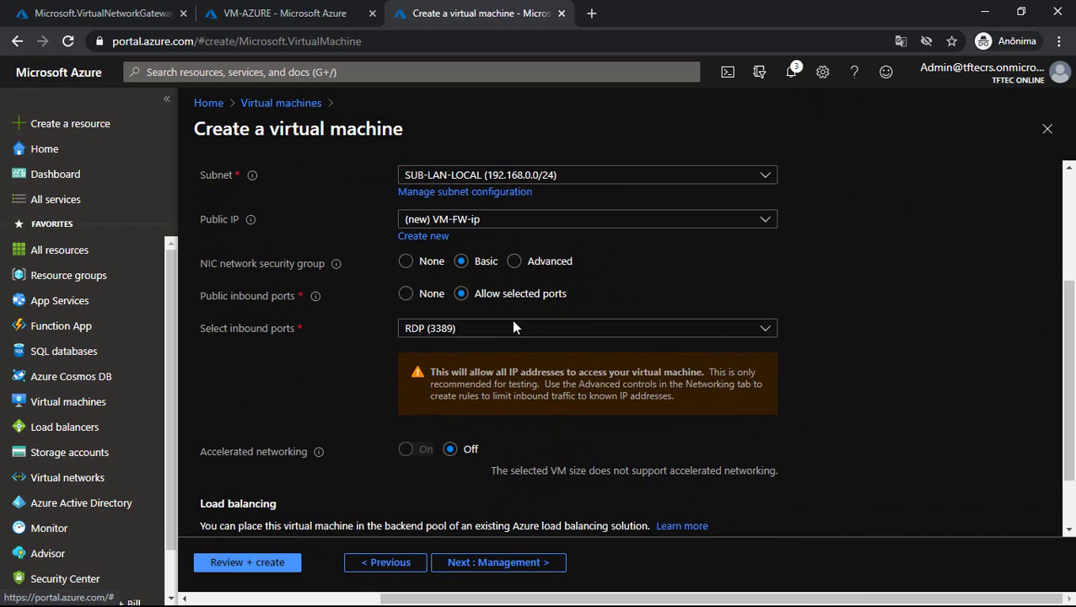
click(483, 563)
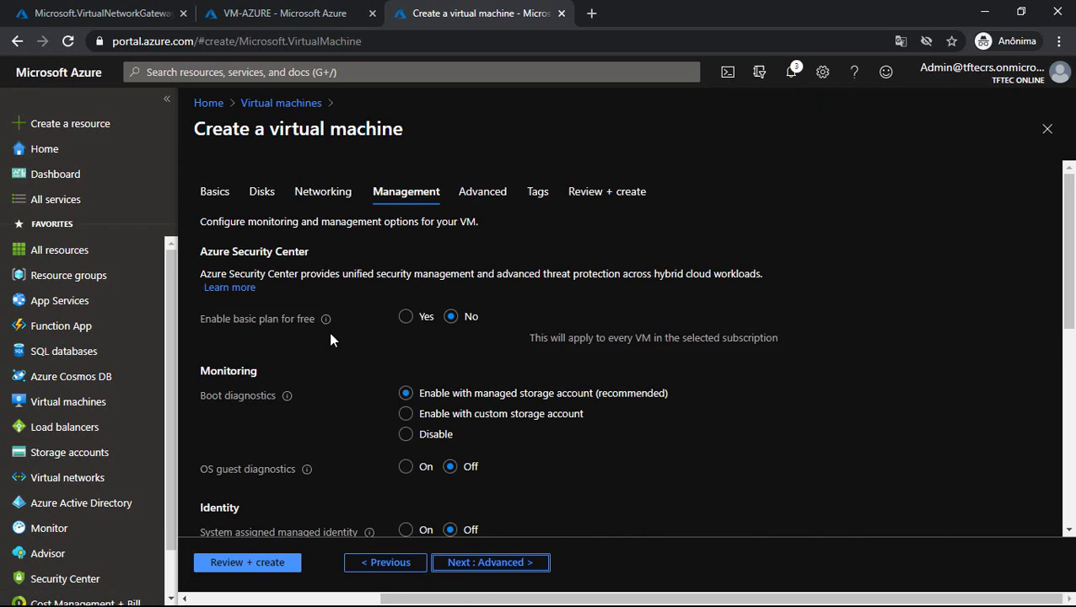
click(405, 433)
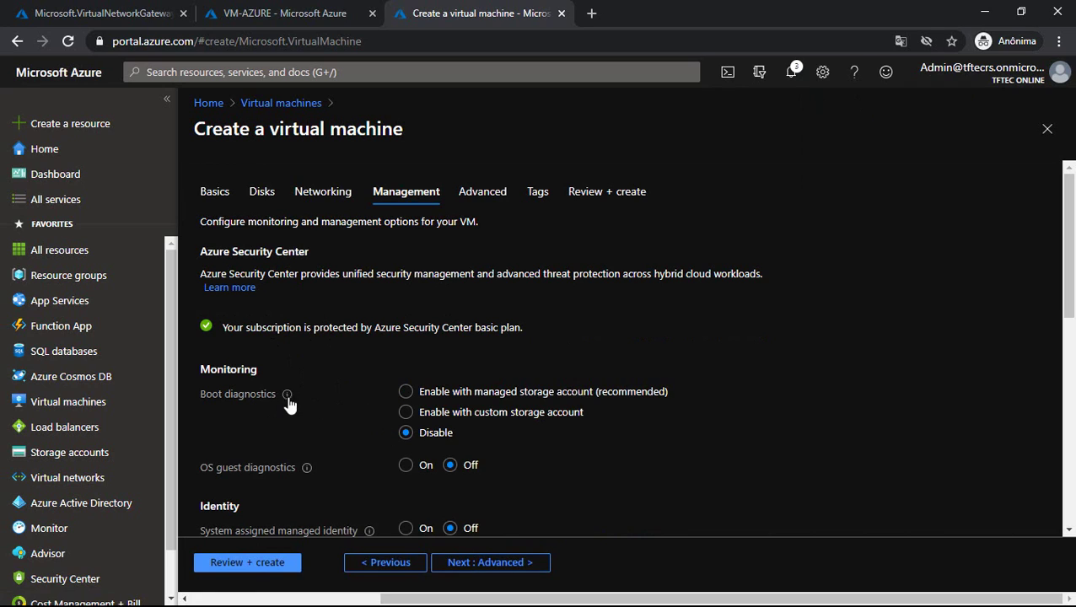
Add the tag Ambiente with value AZURE-VPN to the virtual machine
click(507, 573)
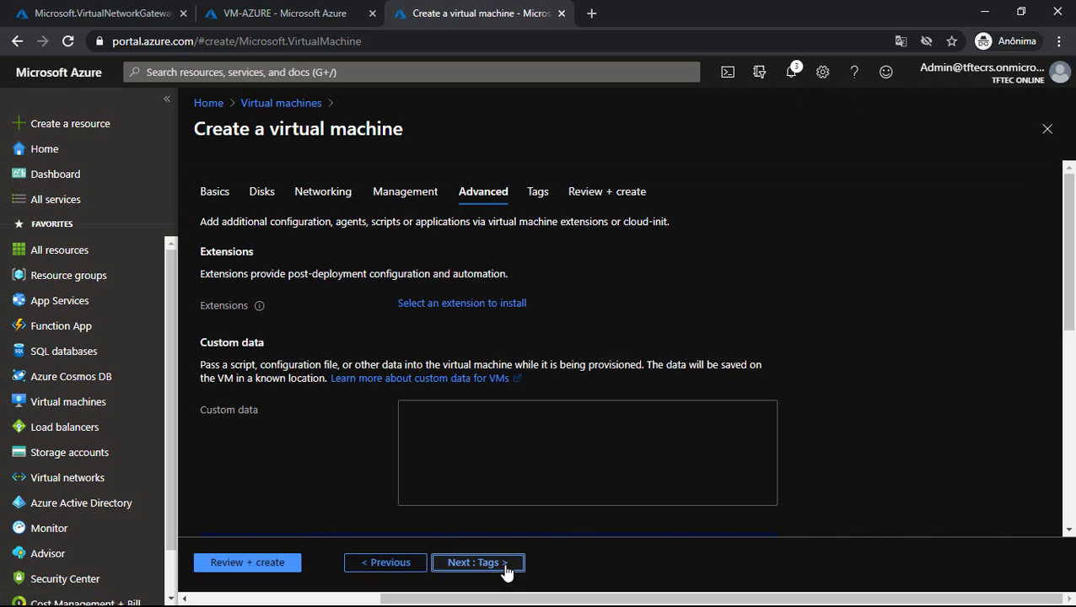
click(507, 573)
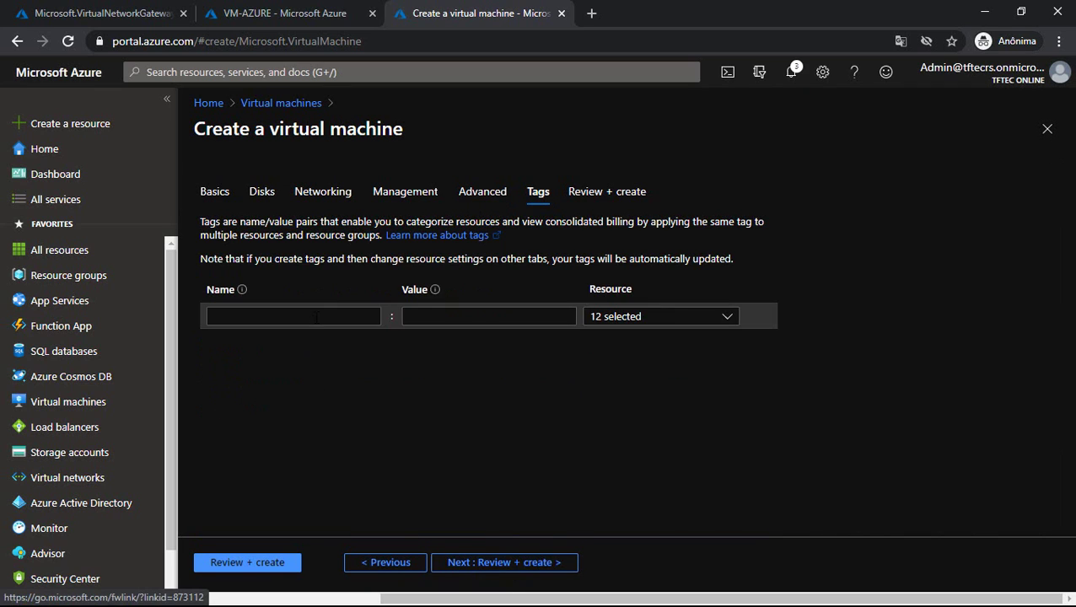
text(a)
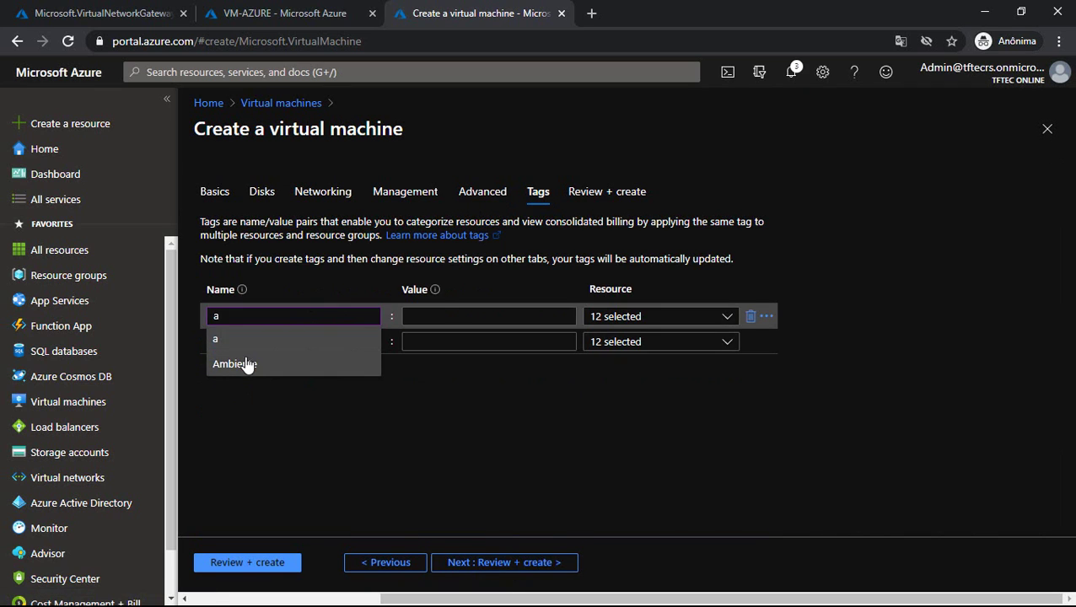
click(247, 365)
click(440, 318)
click(444, 335)
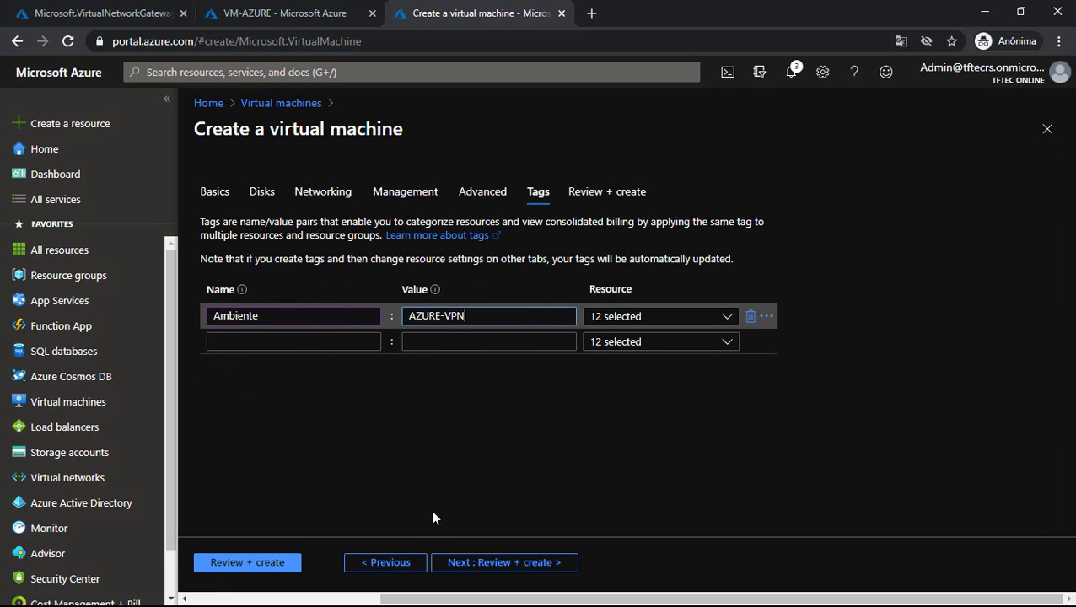
Validate and create the VM, then view the VM-AZURE overview page
click(473, 563)
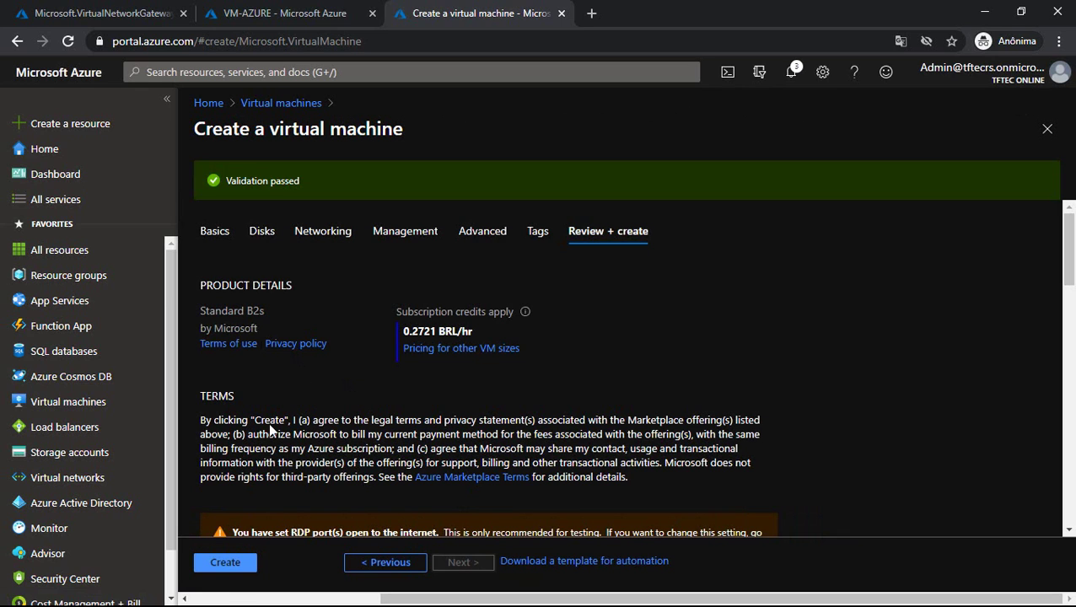
click(225, 562)
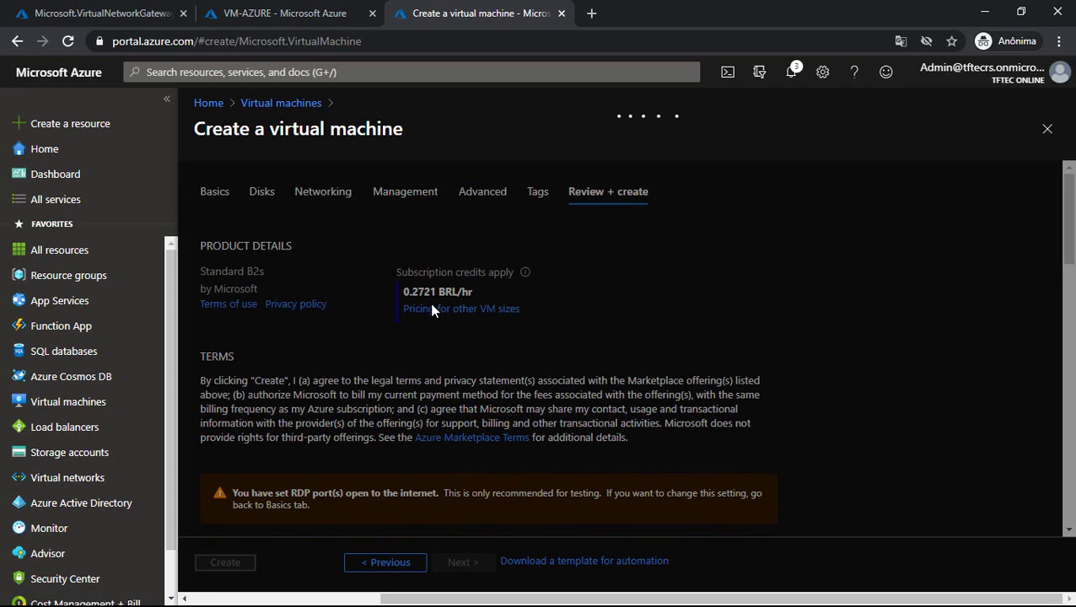
click(308, 17)
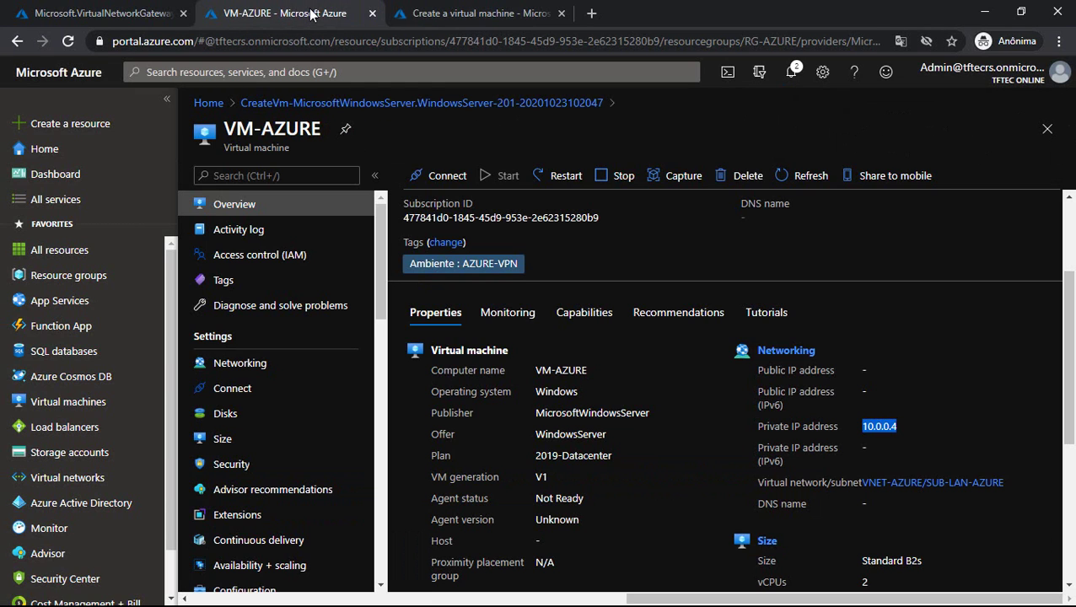
Close VM-AZURE, check the gateway deployment's notifications, then return to the VM-FW deployment
click(372, 14)
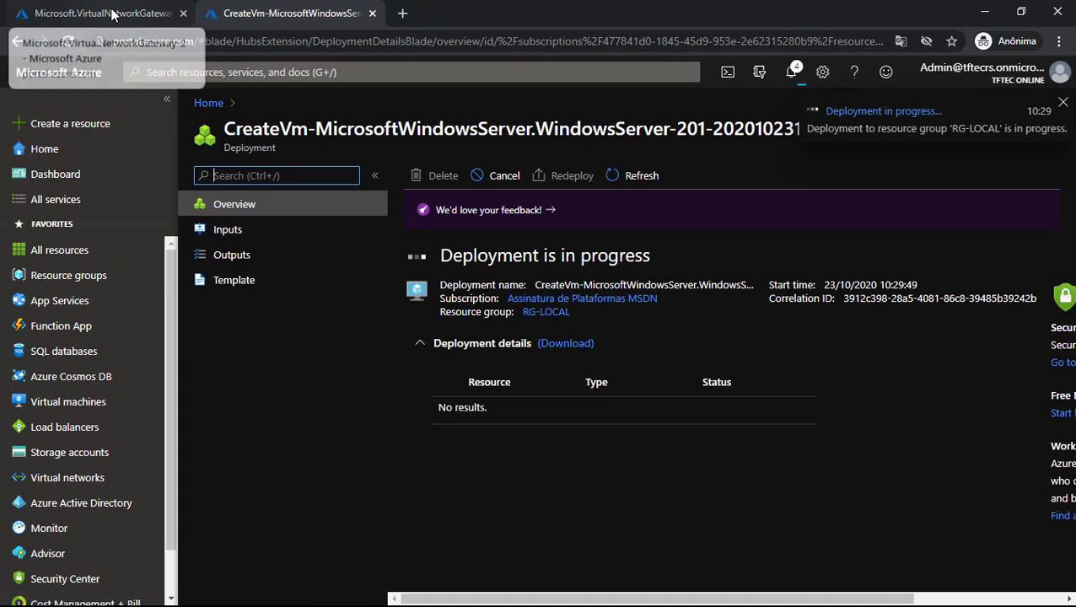
click(112, 15)
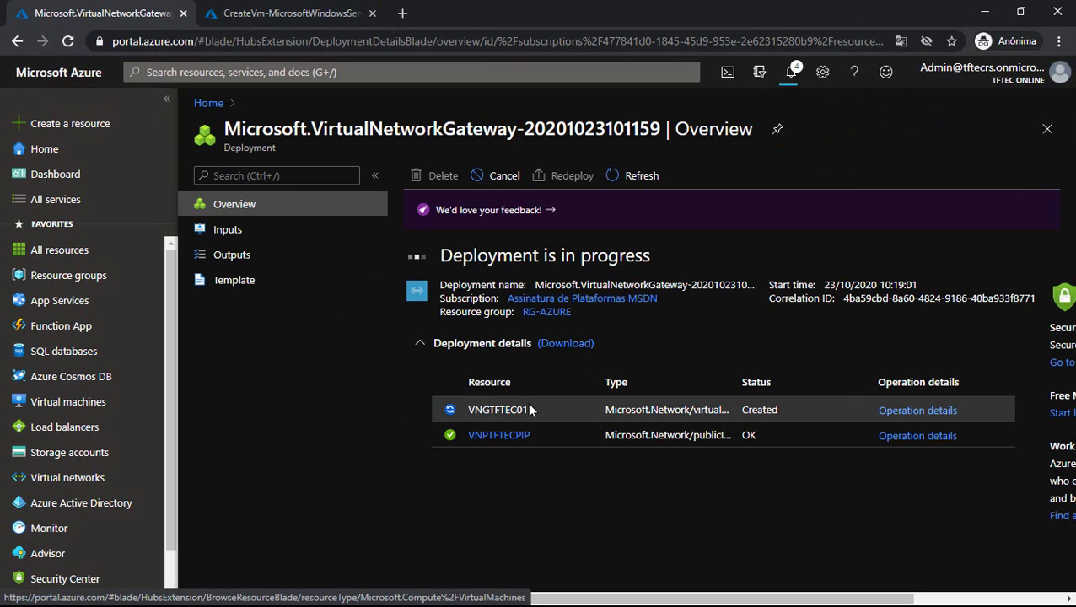
click(791, 73)
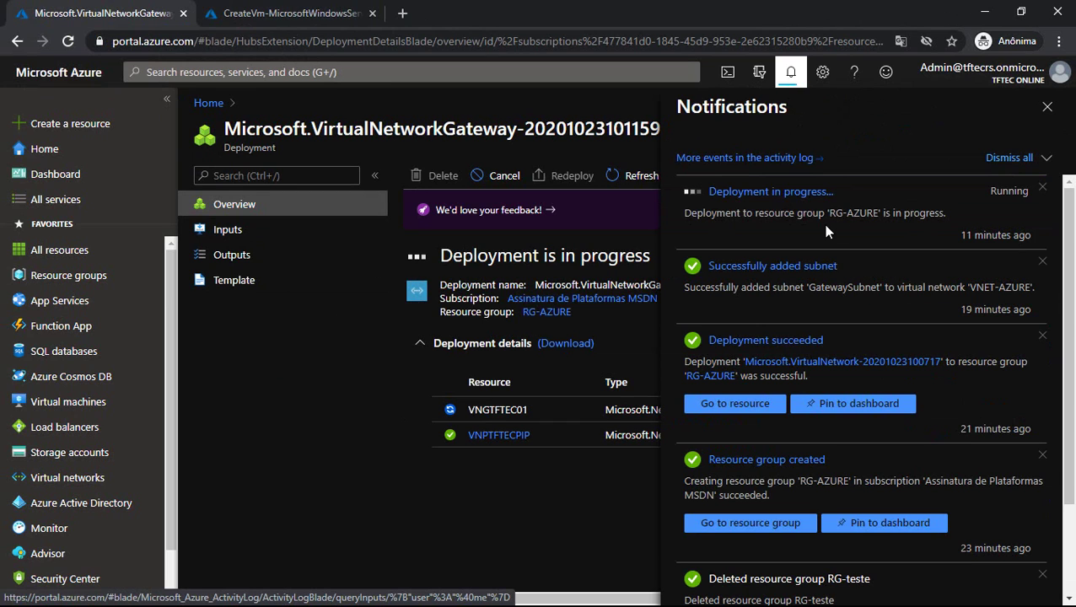
scroll(826, 232, down, 2)
scroll(826, 232, up, 2)
click(1046, 109)
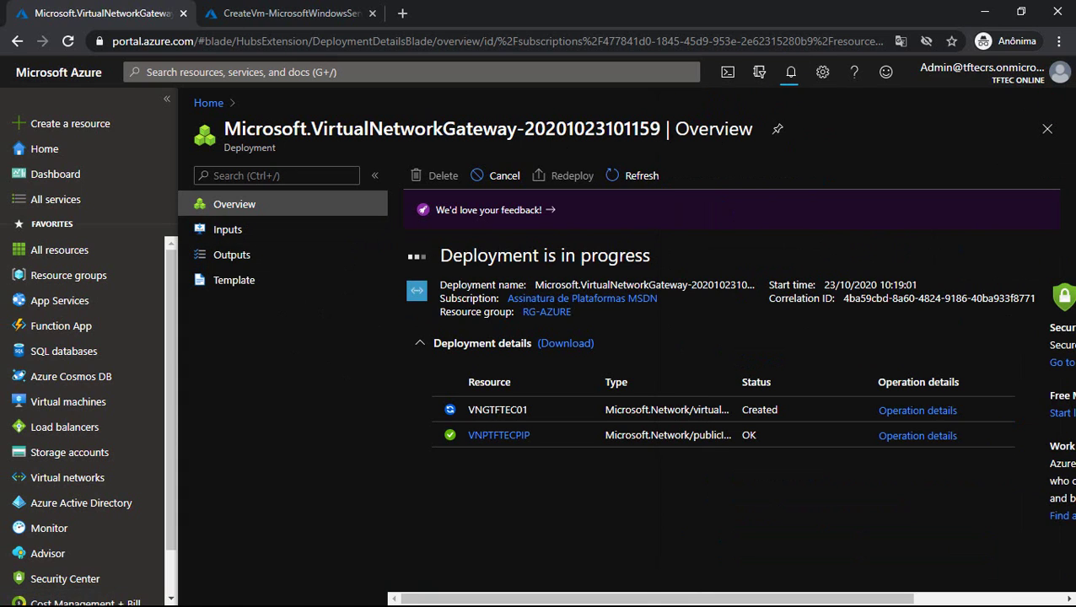
click(295, 13)
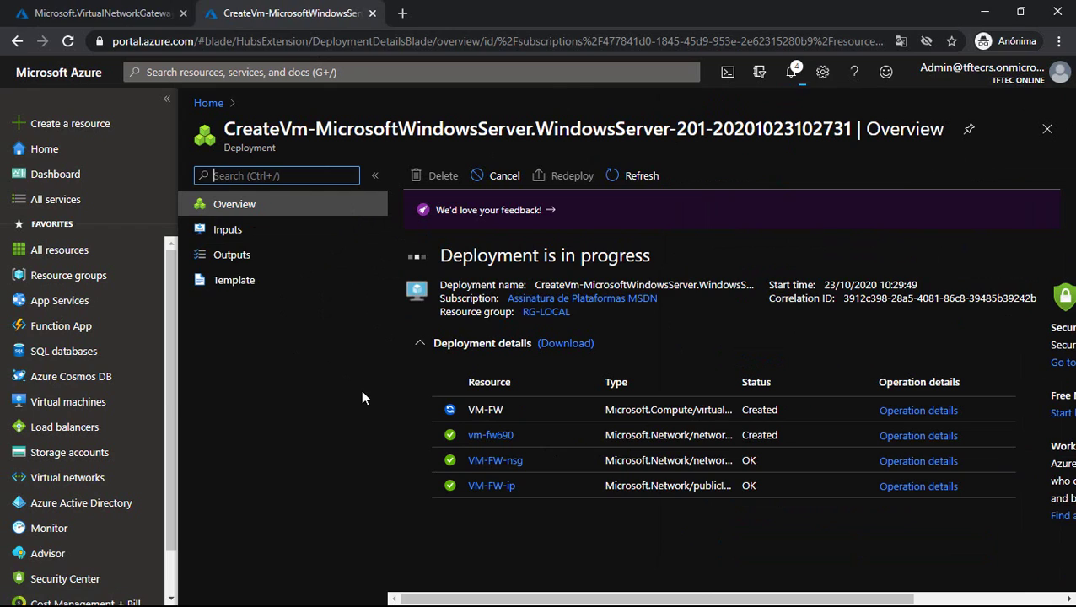
Present the site-to-site VPN slide, then wait on the VM-FW deployment until complete
key(alt+Tab)
click(128, 10)
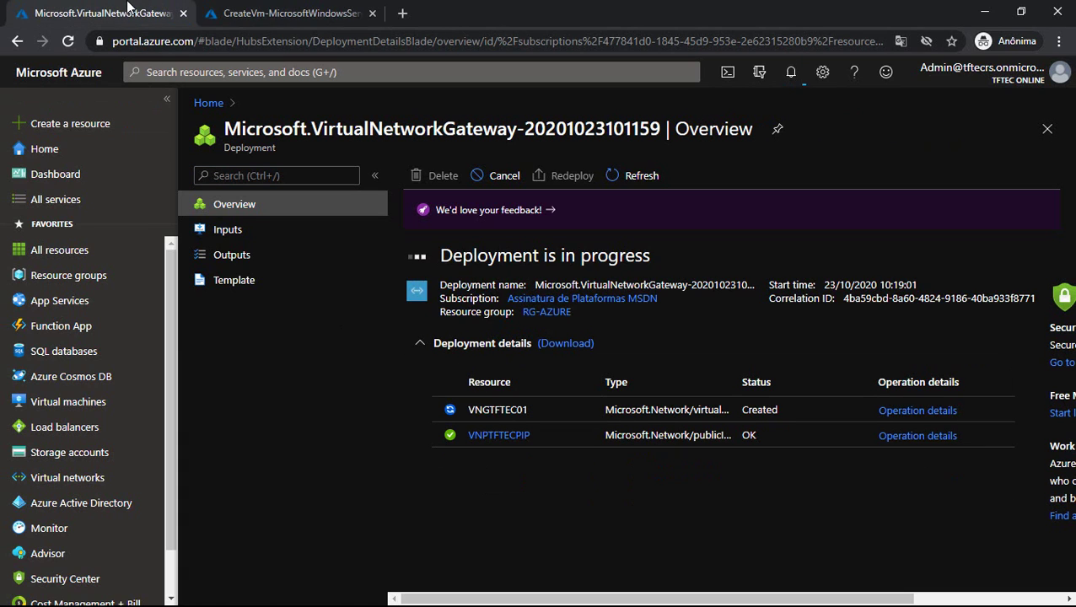
click(277, 11)
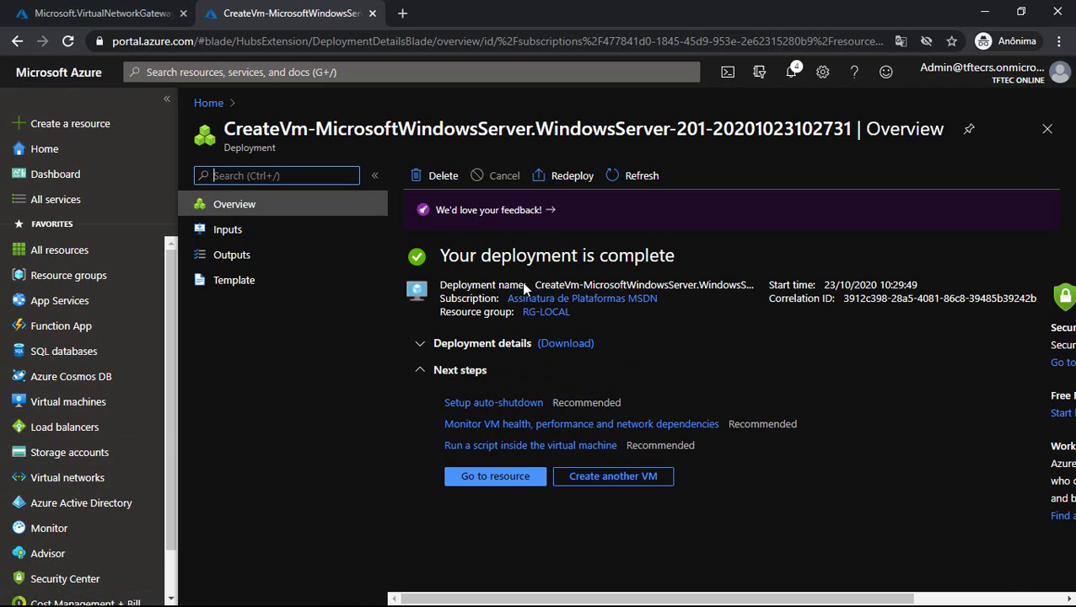
Go to the VM-FW resource from the completed deployment page
click(509, 485)
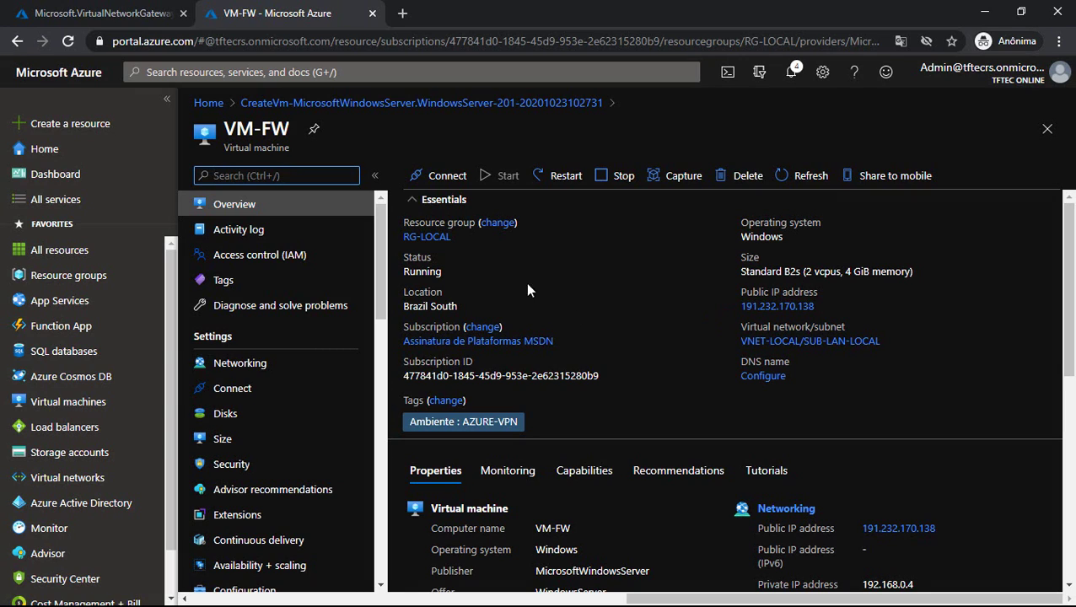
Download the VM-FW.rdp file through Connect > RDP and open it
click(447, 181)
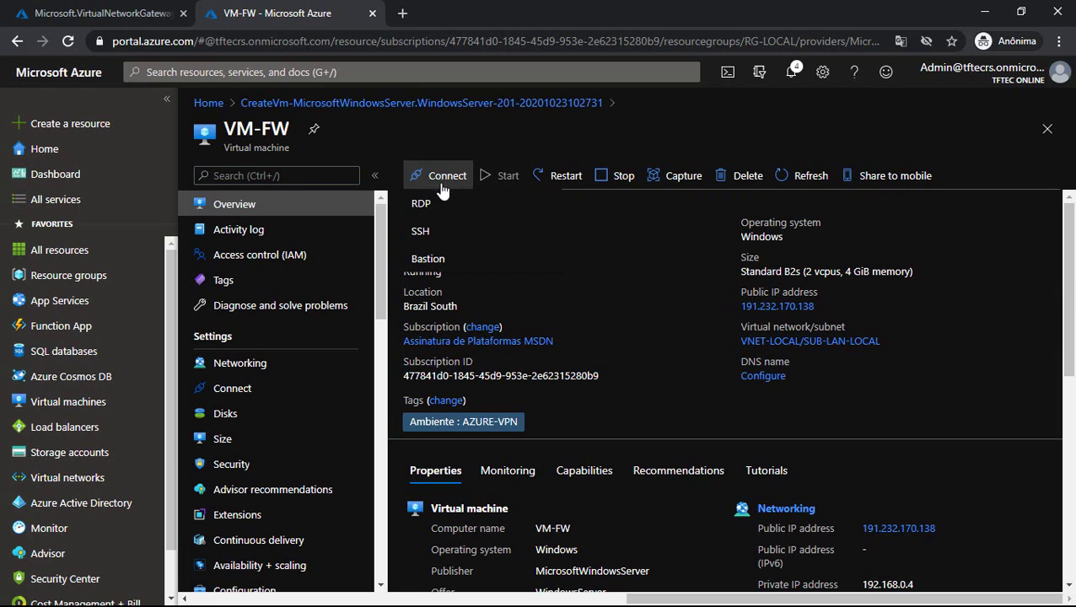
click(424, 204)
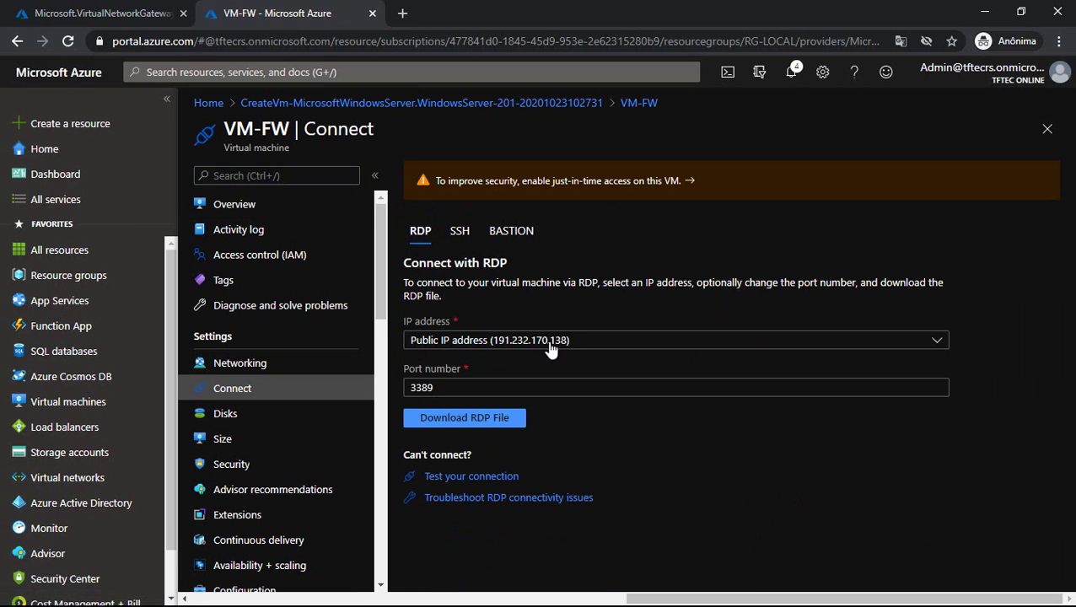
click(440, 419)
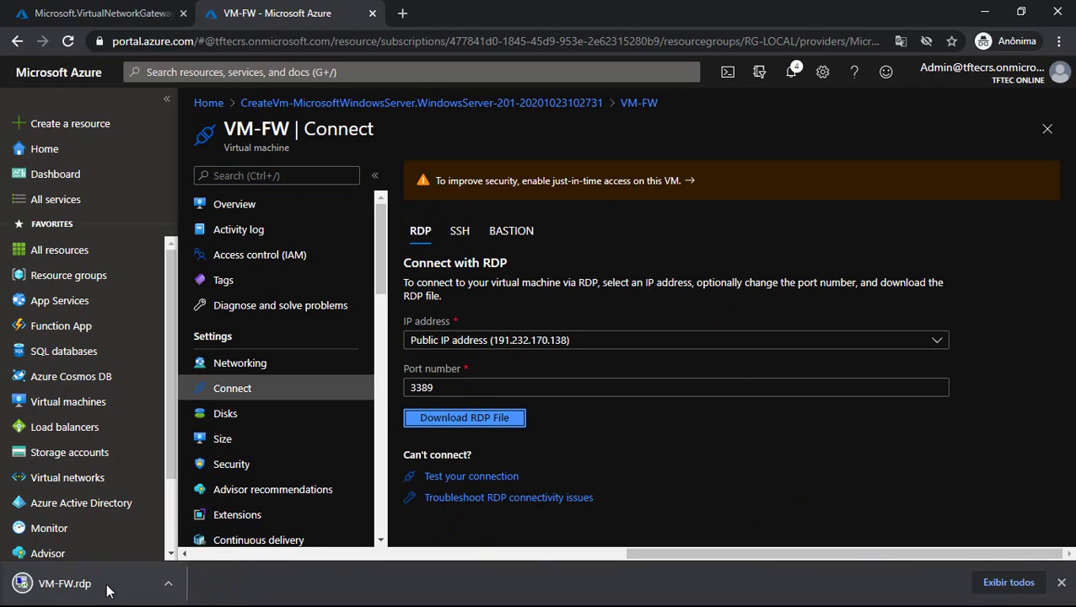
click(54, 593)
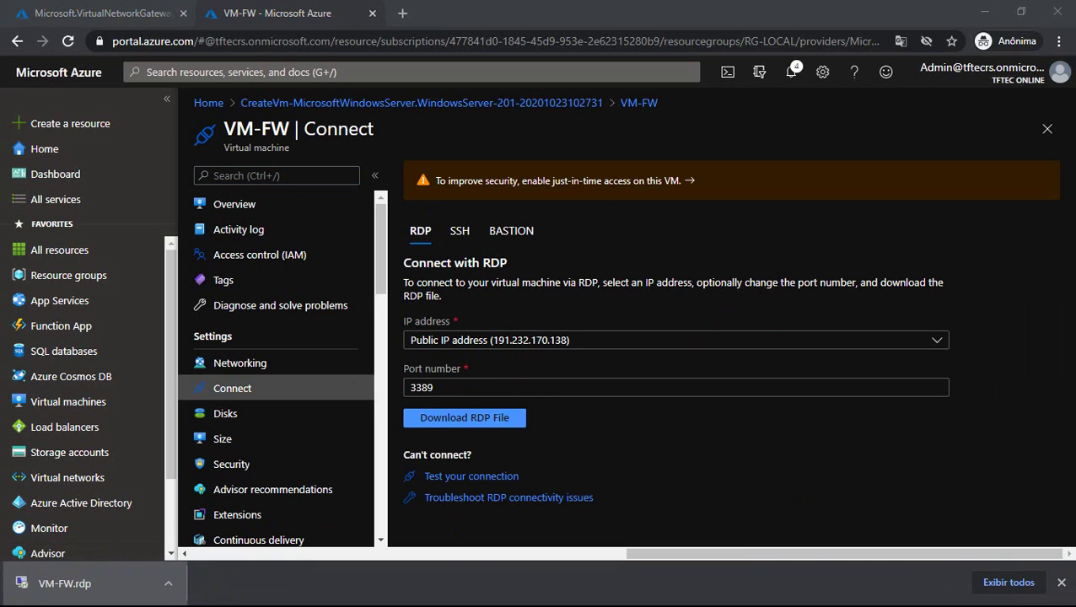
Sign in to VM-FW with the administrator username and password, then maximize the session
text(a)
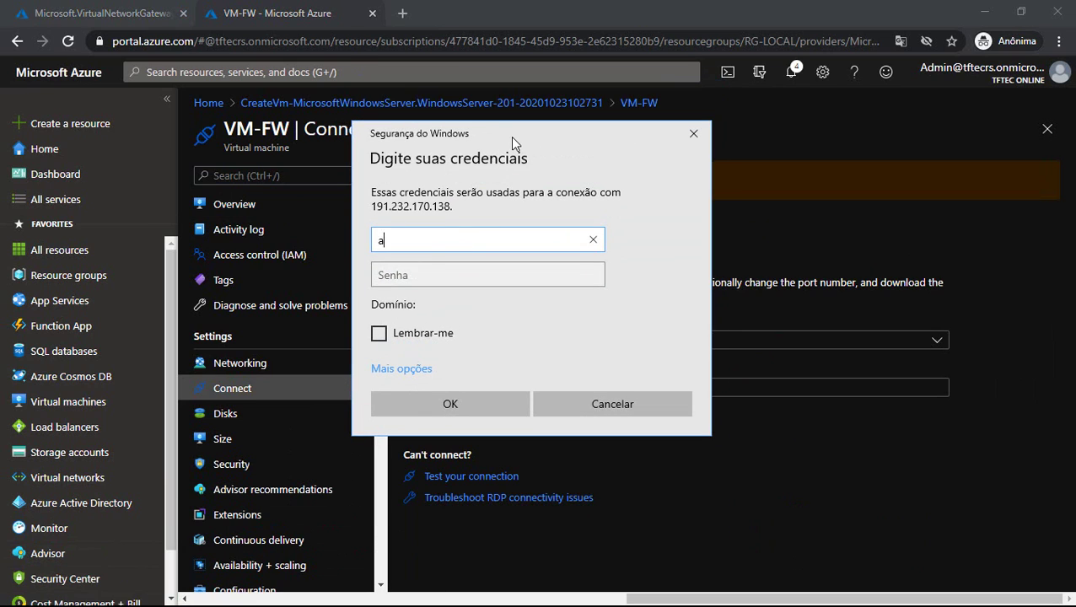
text(dmin.raphael)
key(Tab)
text(••••••)
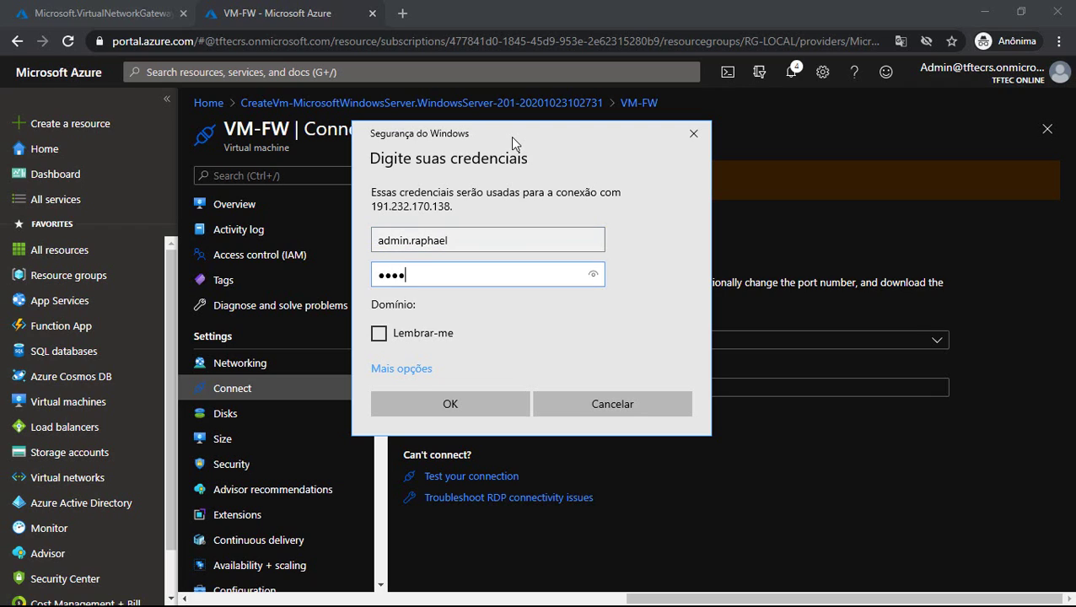
text(••••••)
key(Return)
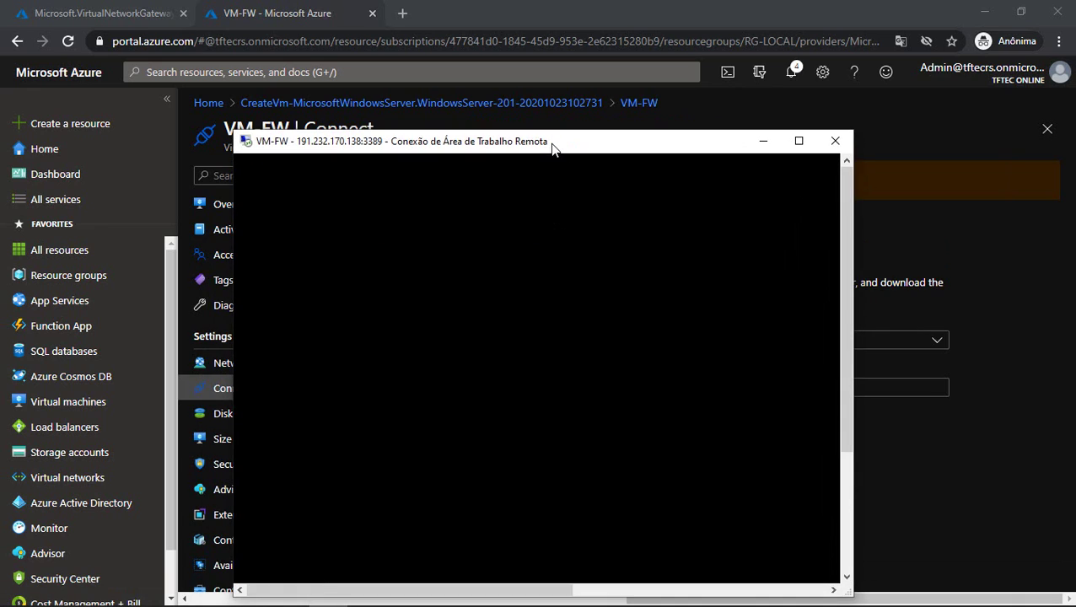
double_click(553, 141)
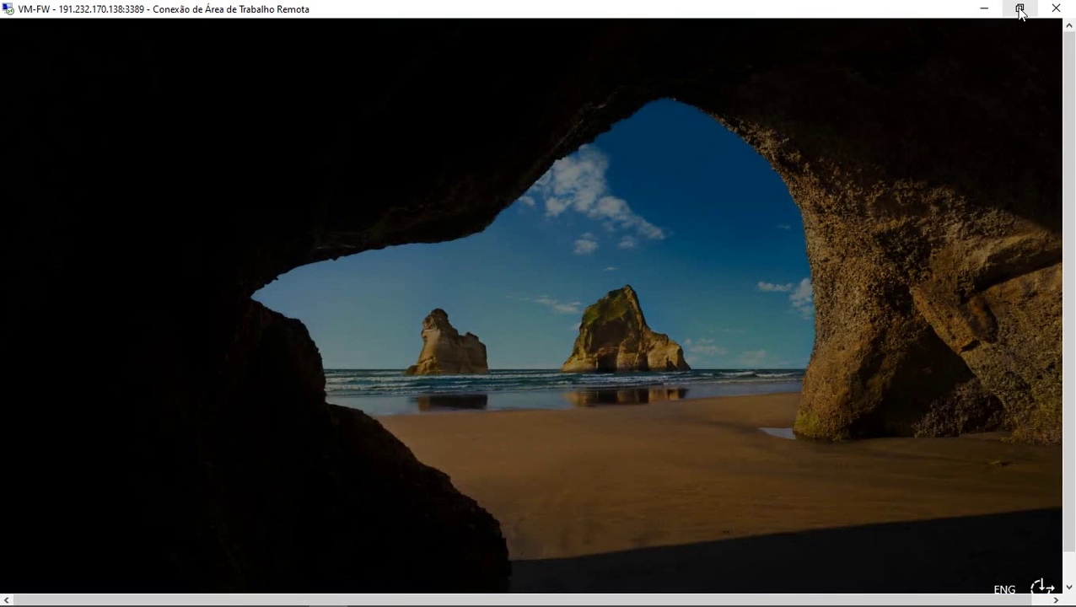
Maximize the remote session, check gateway notifications in Azure, and allow VM-FW network discovery
click(1020, 8)
click(793, 141)
drag(1069, 180, 1069, 211)
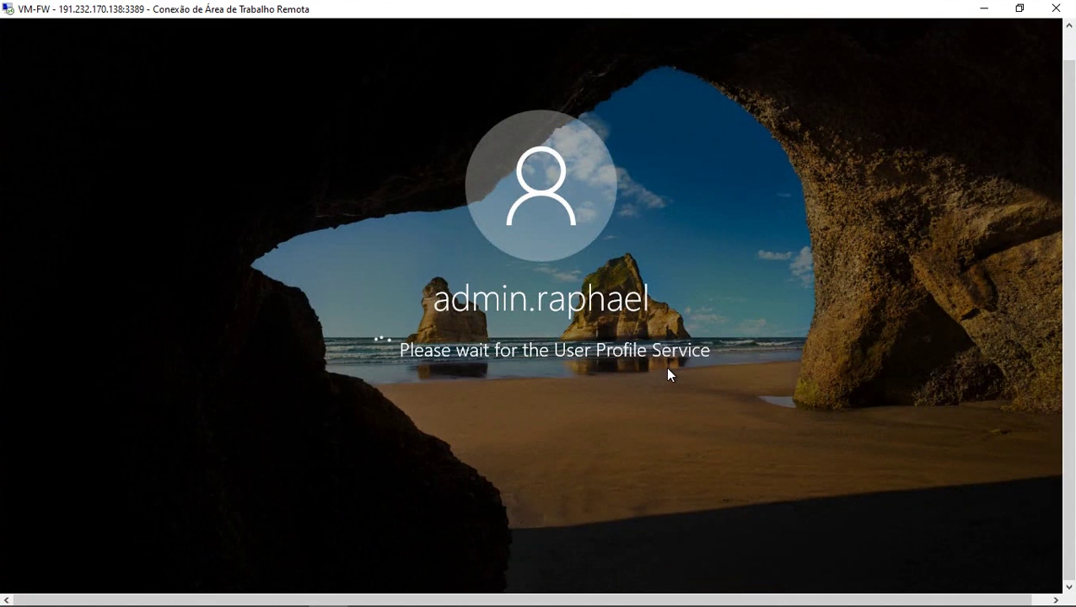
key(alt+Tab)
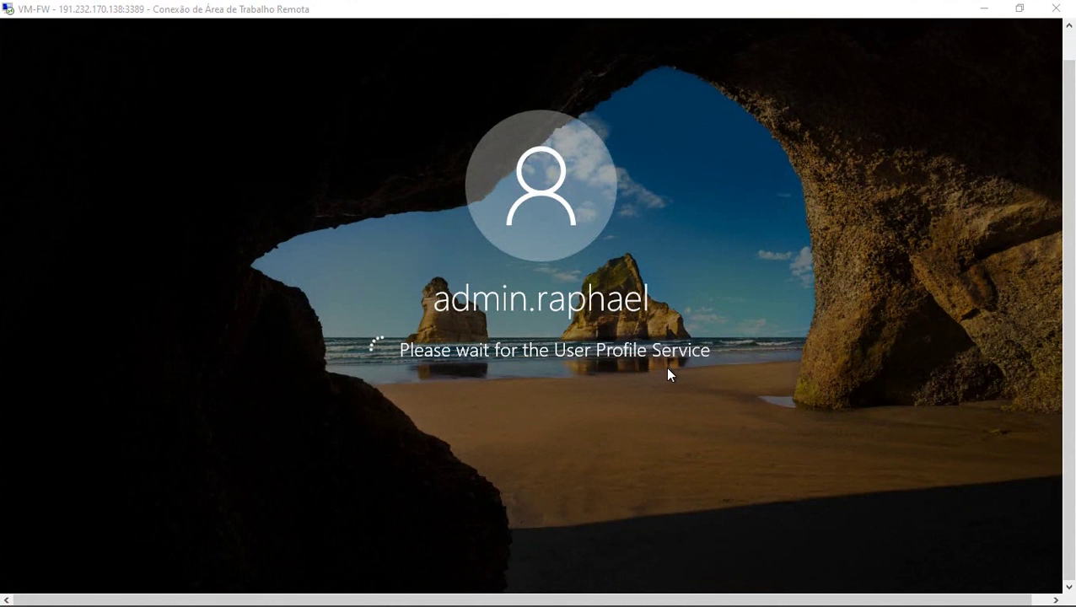
click(139, 19)
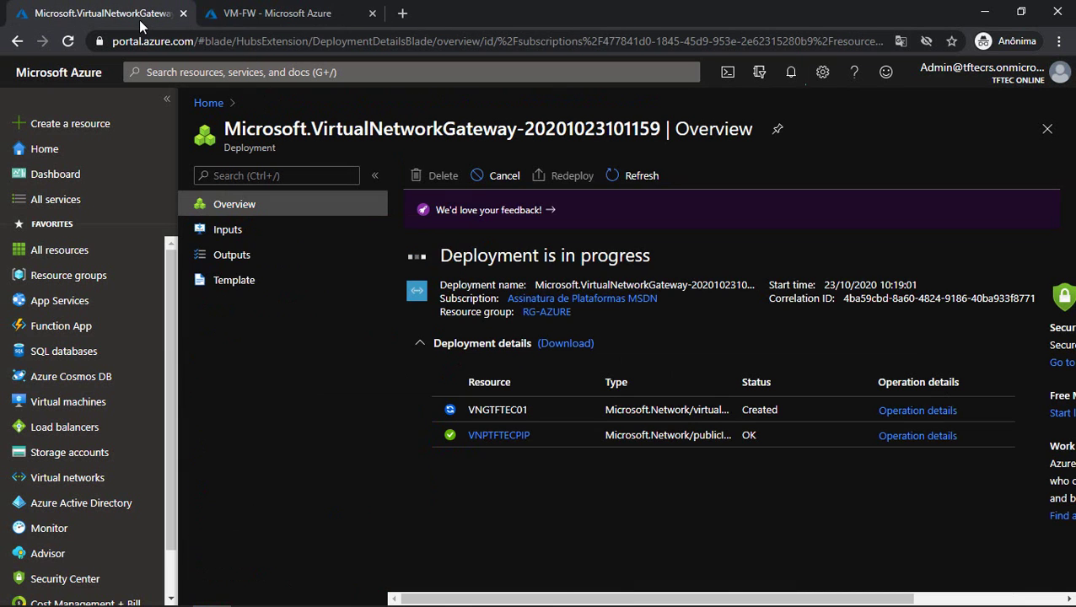
click(791, 74)
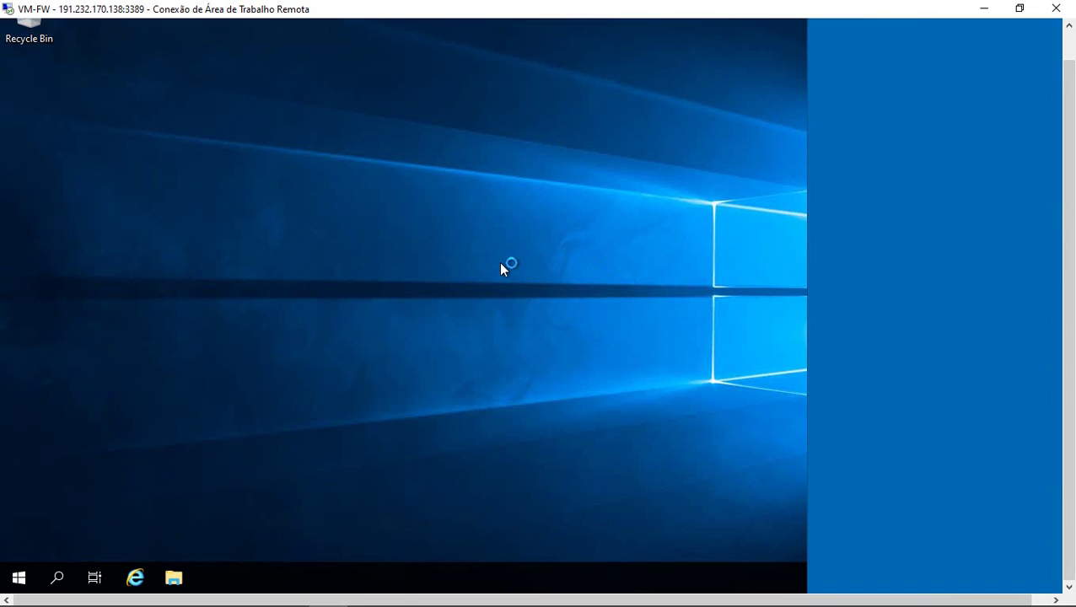
click(924, 279)
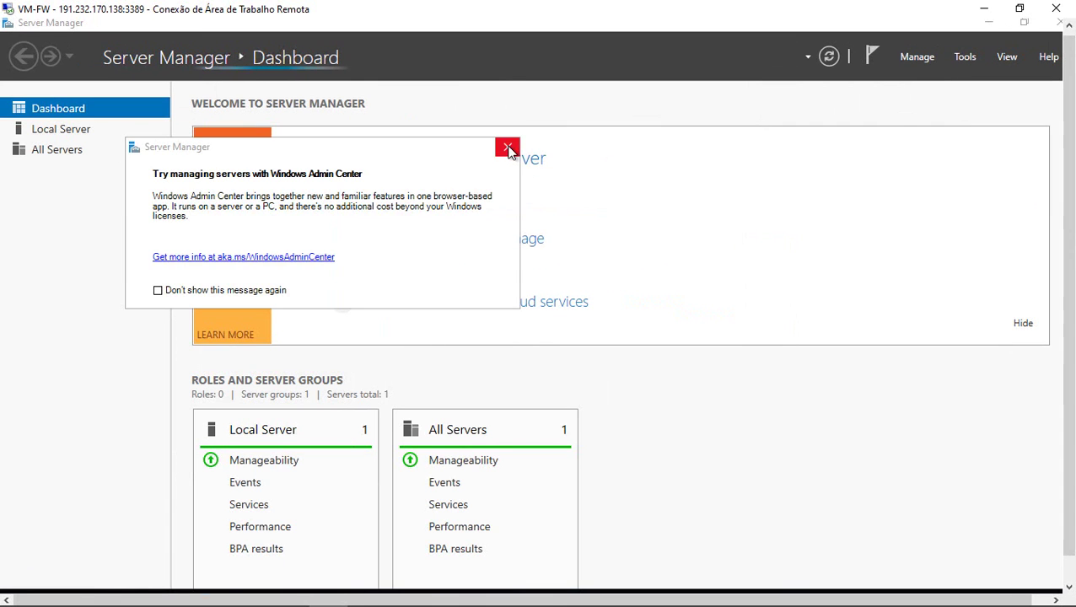
Dismiss the Windows Admin Center prompt and launch Manage > Add Roles and Features
click(508, 147)
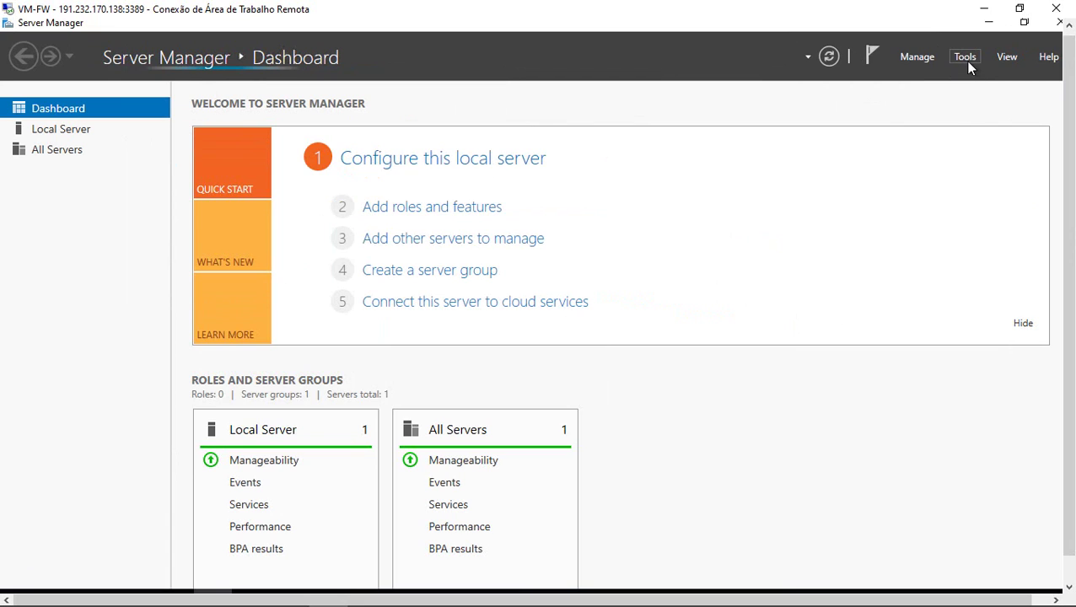
click(967, 59)
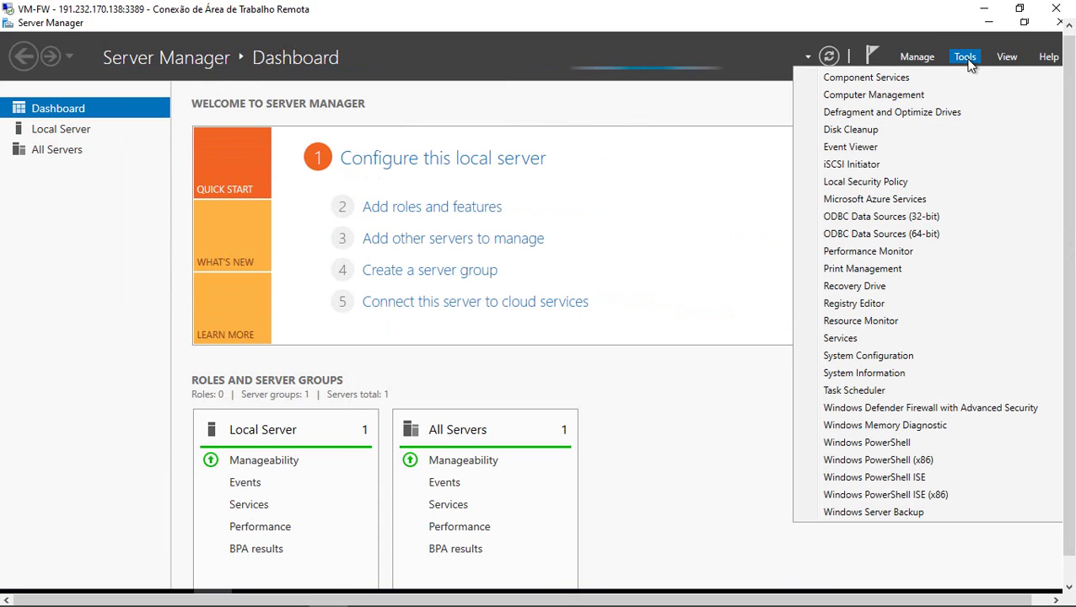
click(923, 64)
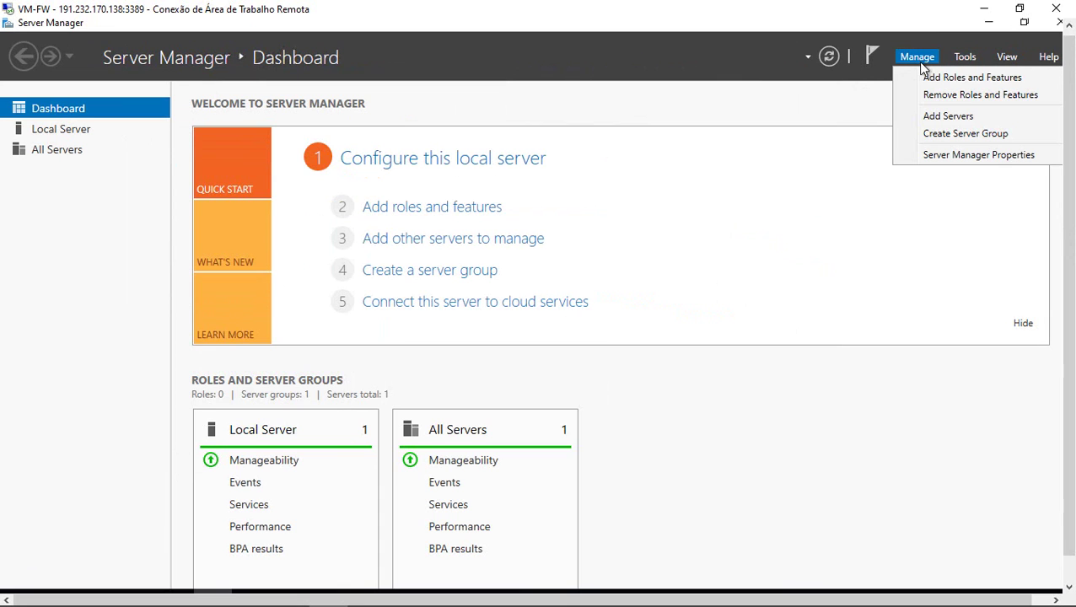
click(932, 80)
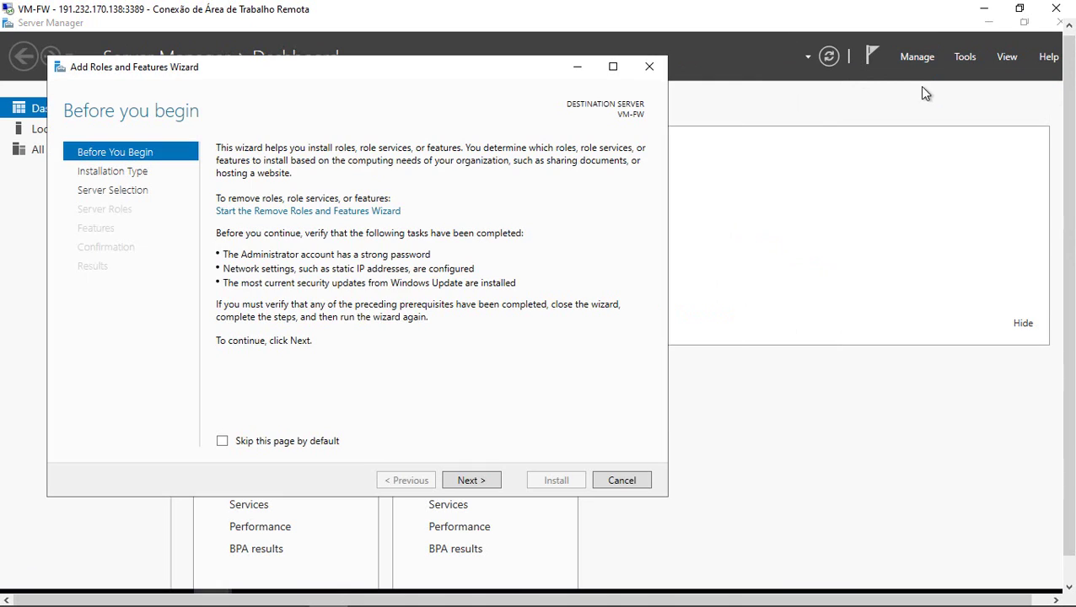
Select the Remote Access role plus the Routing role service and its required features
click(465, 481)
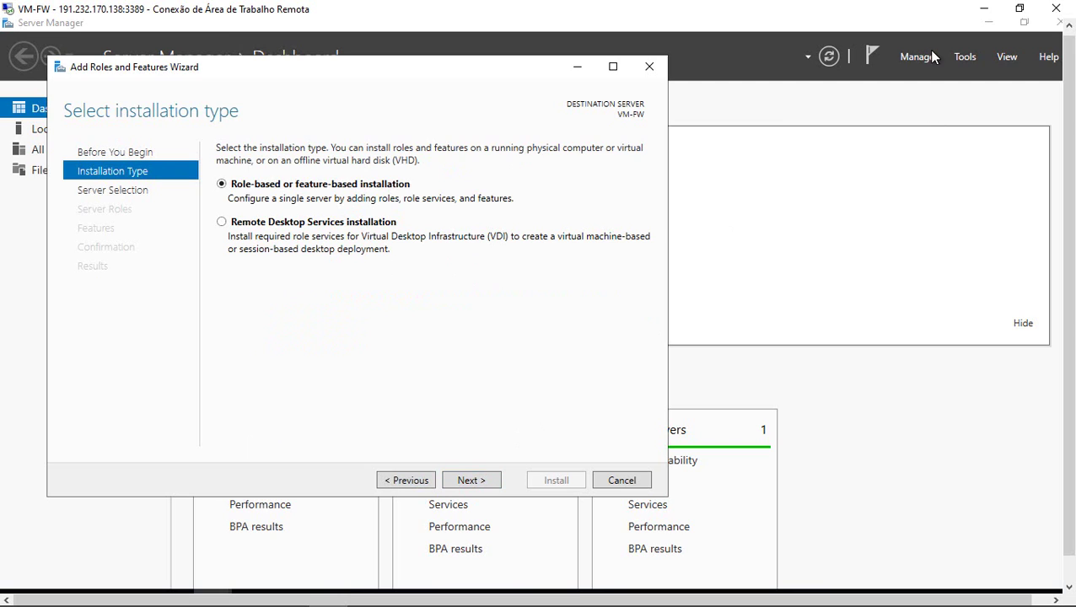
click(474, 483)
click(472, 481)
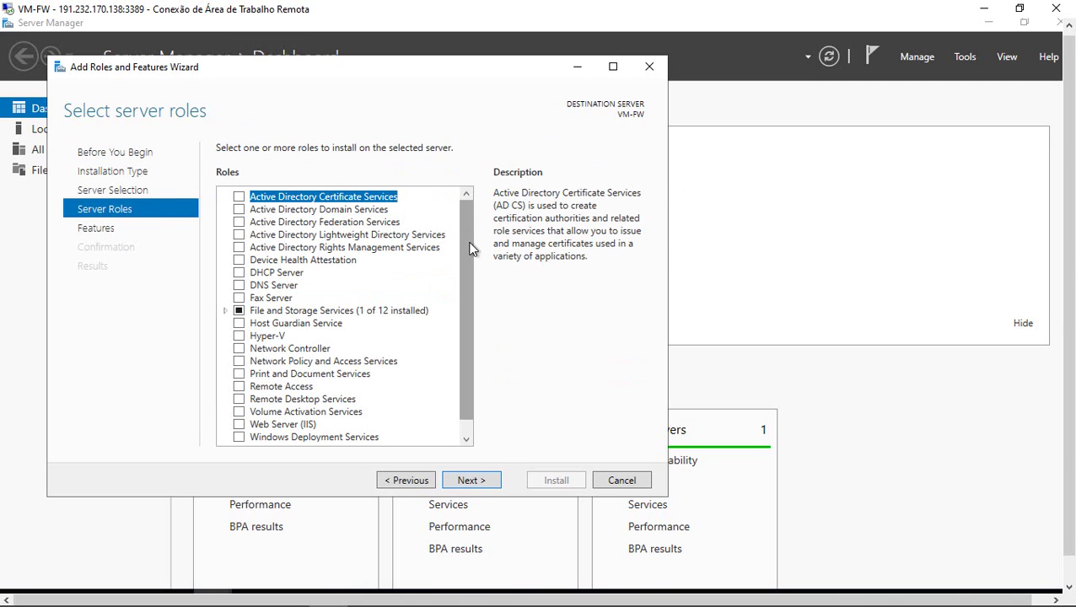
scroll(470, 244, down, 1)
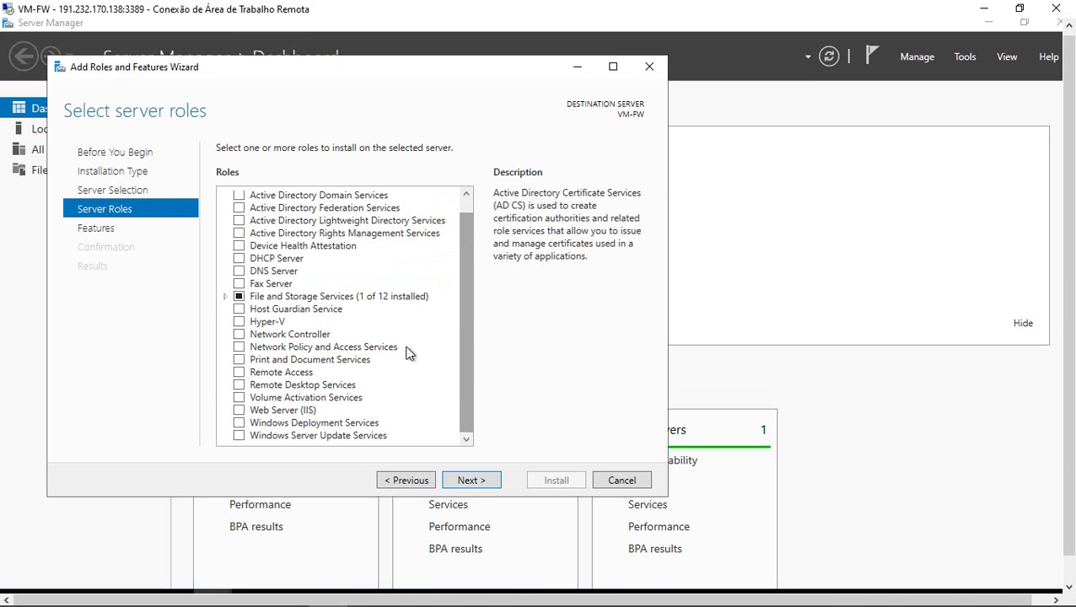
click(269, 374)
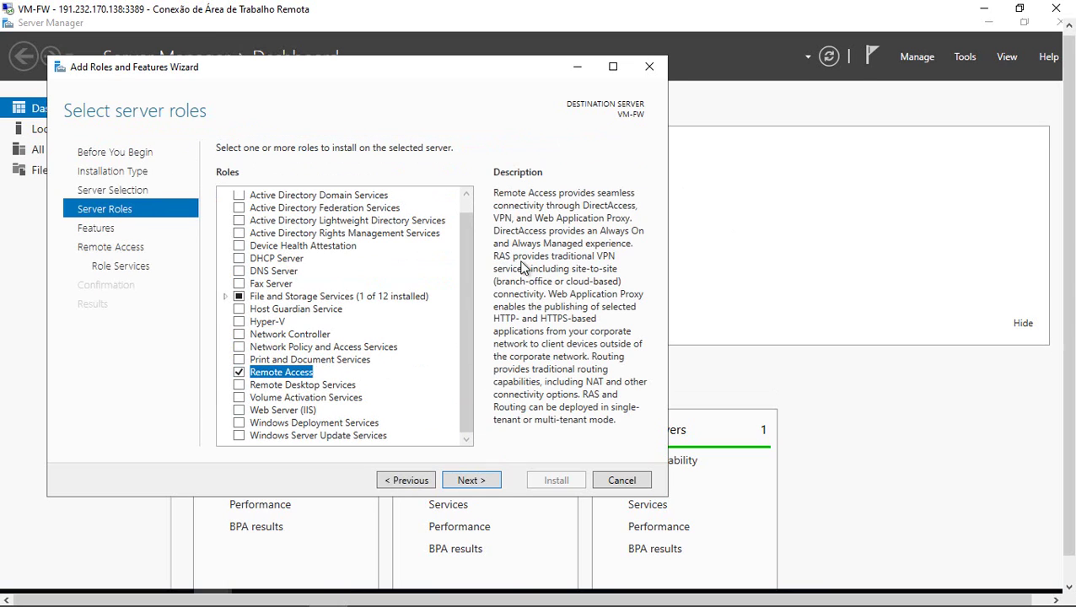
click(491, 482)
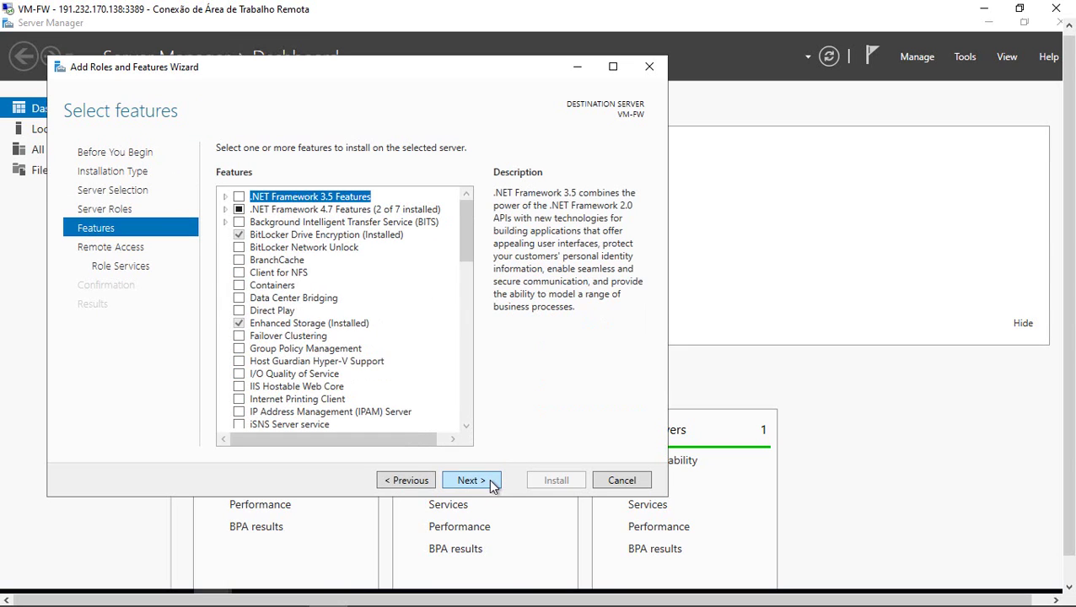
click(491, 483)
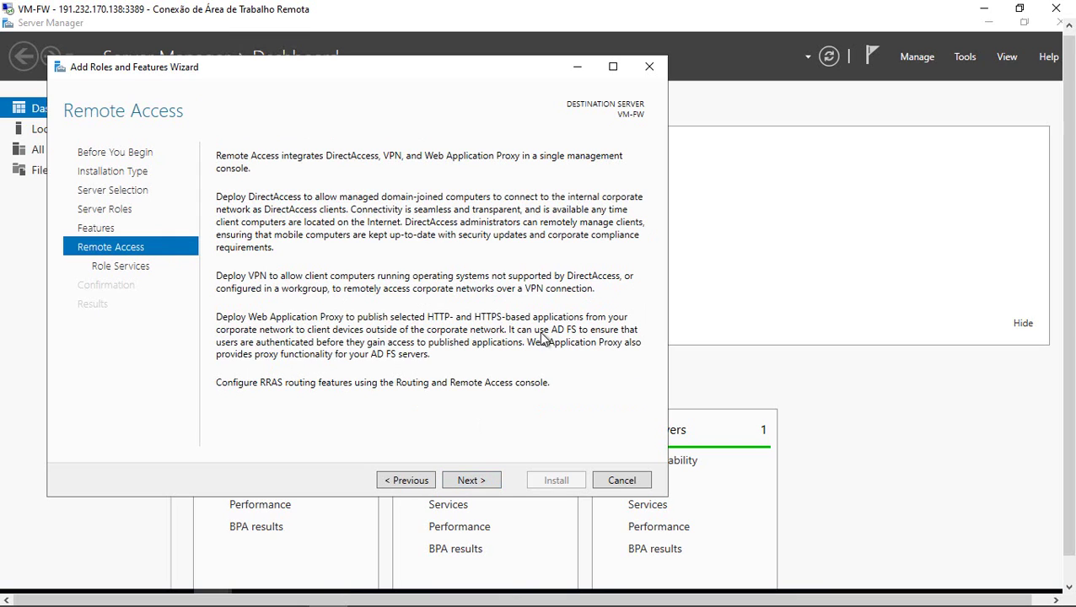
click(470, 480)
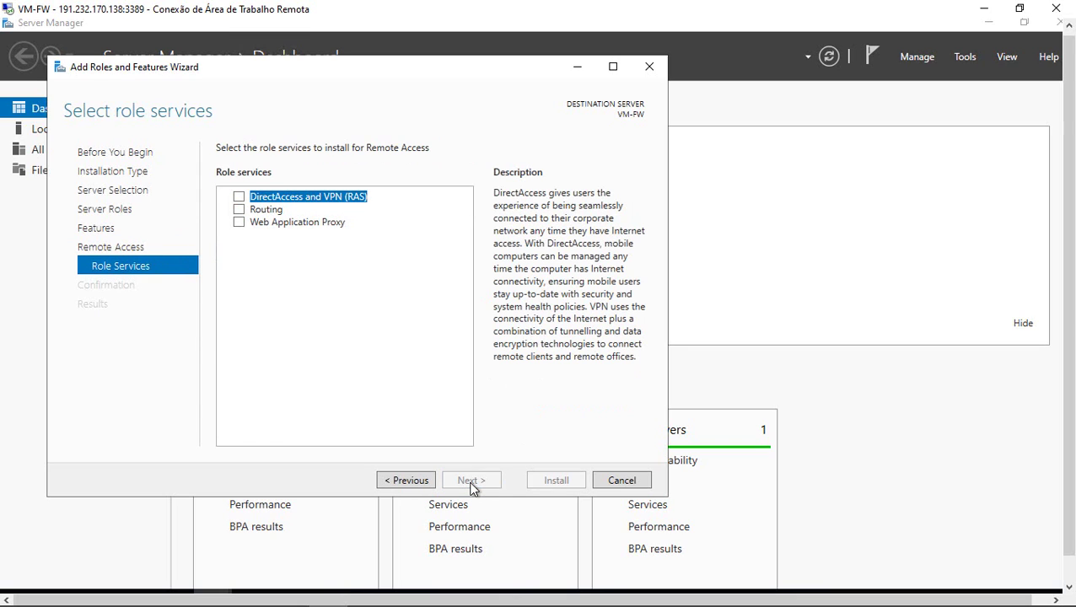
click(240, 210)
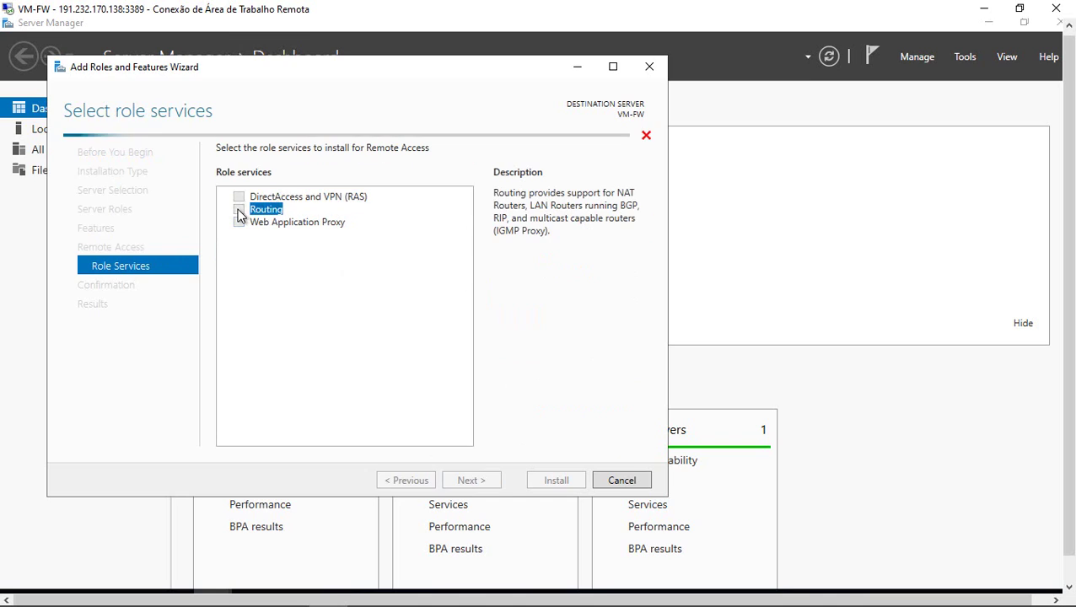
click(406, 409)
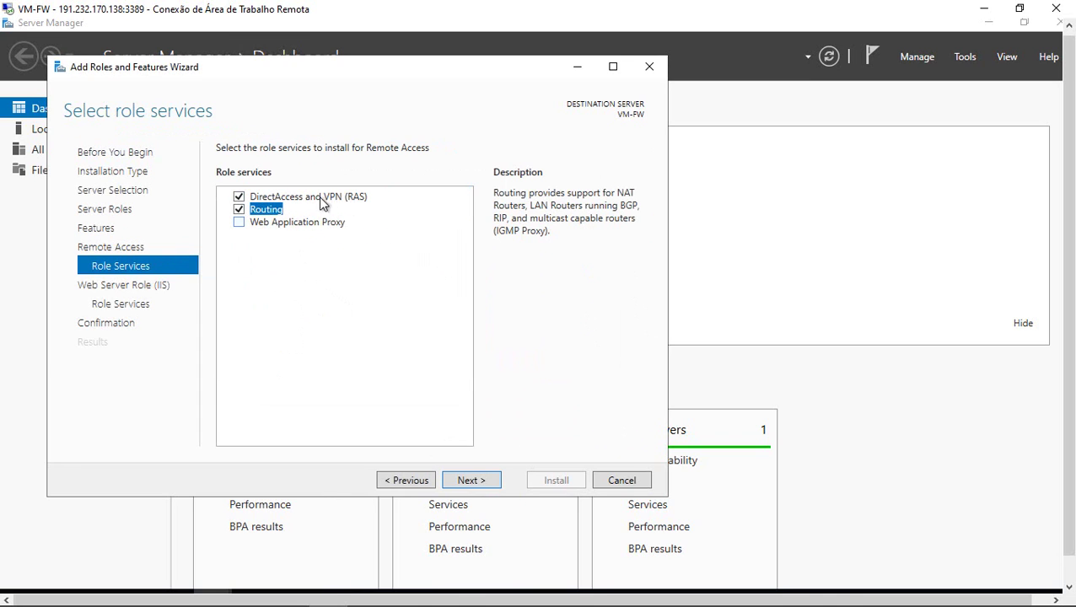
Keep the default IIS services and allow automatic restarts on the confirmation page
click(457, 482)
click(456, 483)
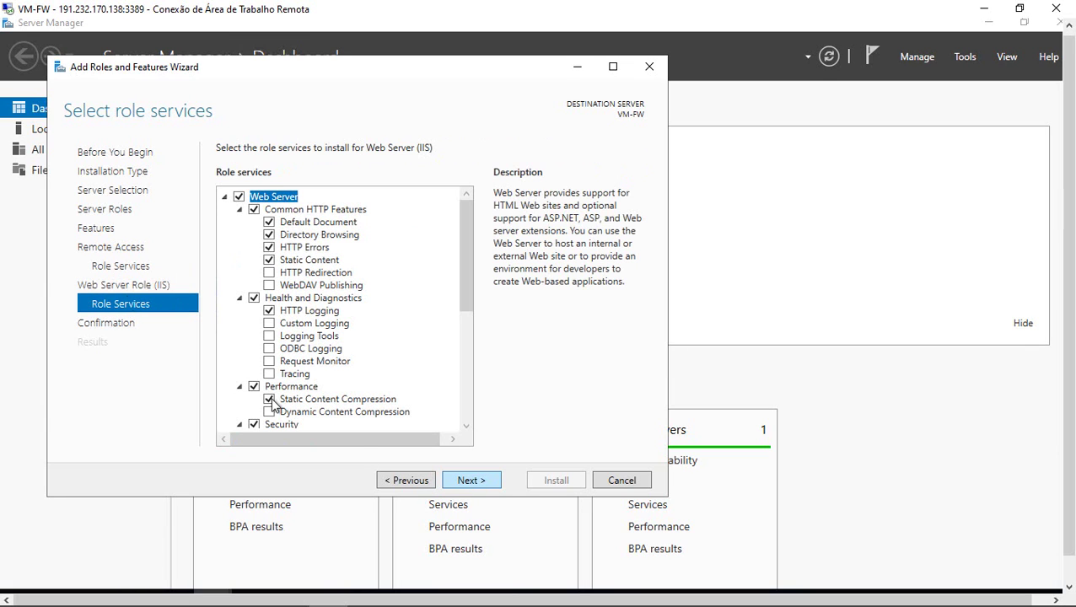
click(462, 481)
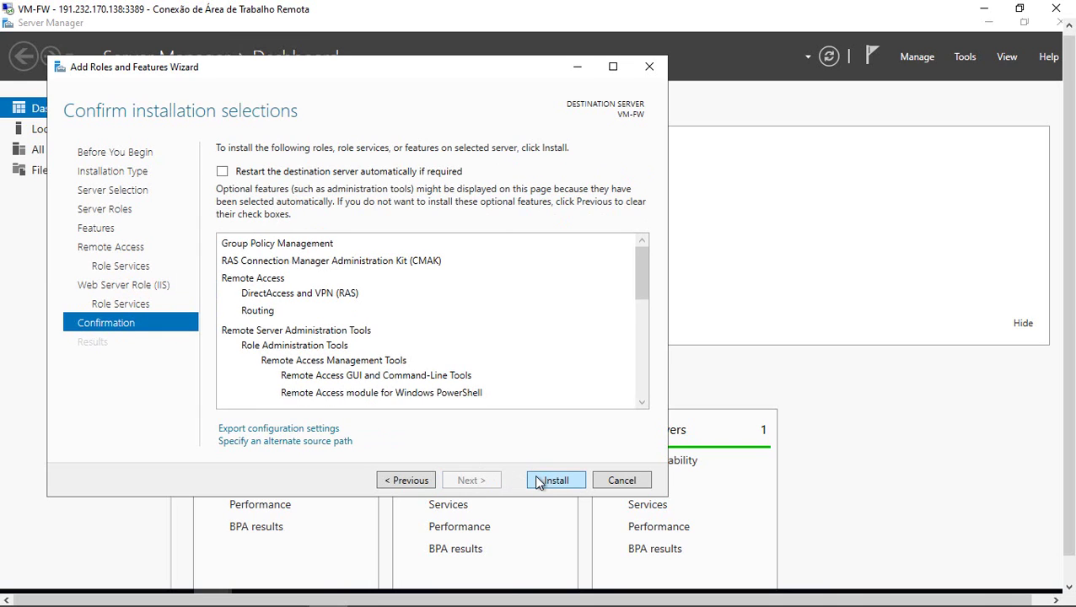
click(223, 171)
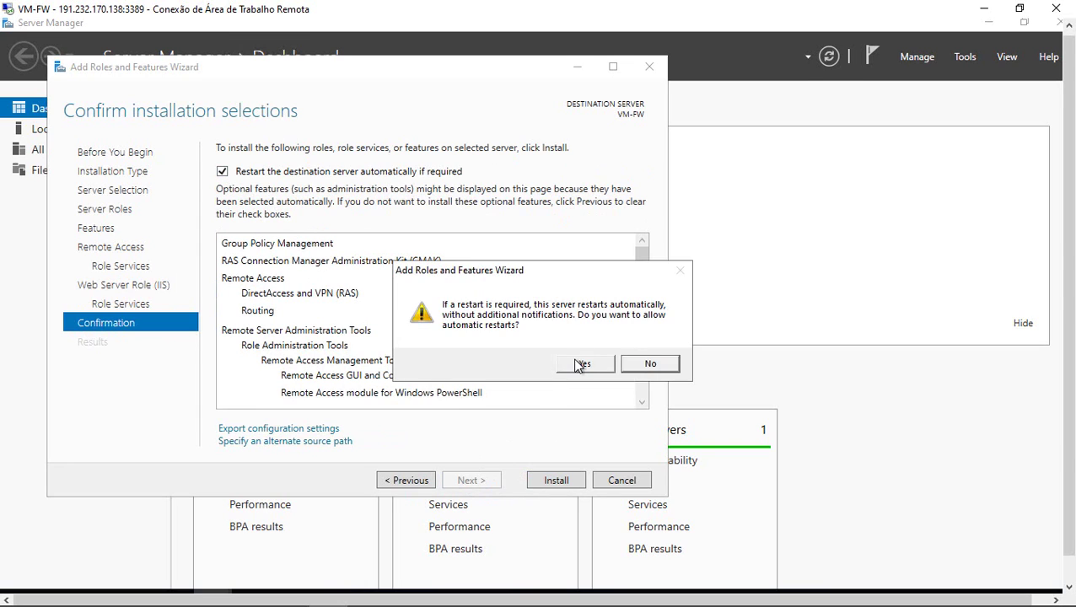
click(571, 366)
Start installing Remote Access with DirectAccess and VPN (RAS) and Routing on VM-FW
click(553, 477)
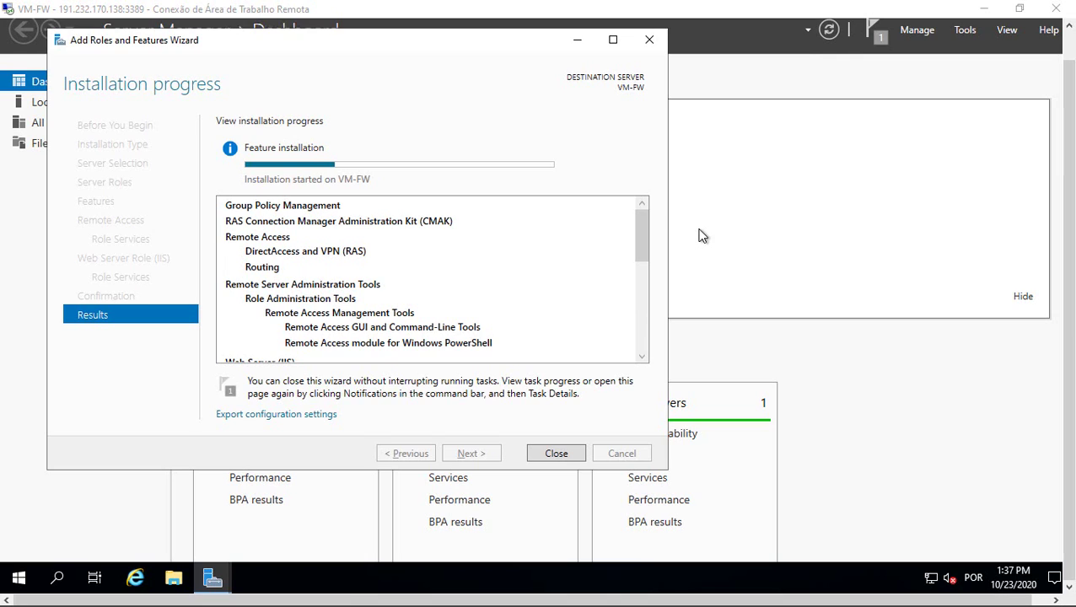
Back in the Azure portal, dismiss notifications and expand the deployment details
key(alt+Tab)
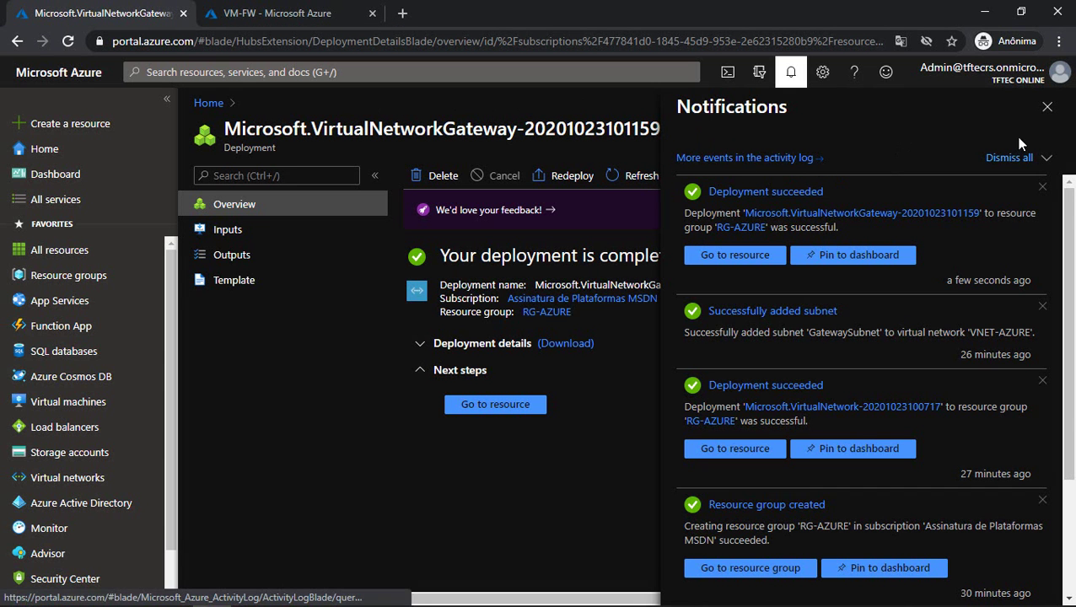
click(1048, 109)
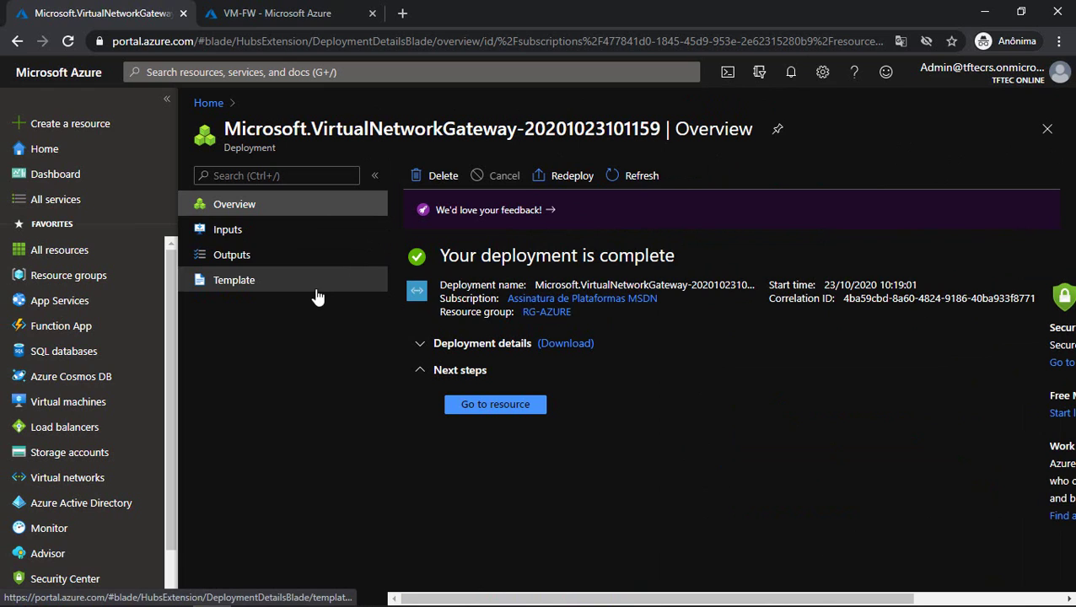
click(423, 347)
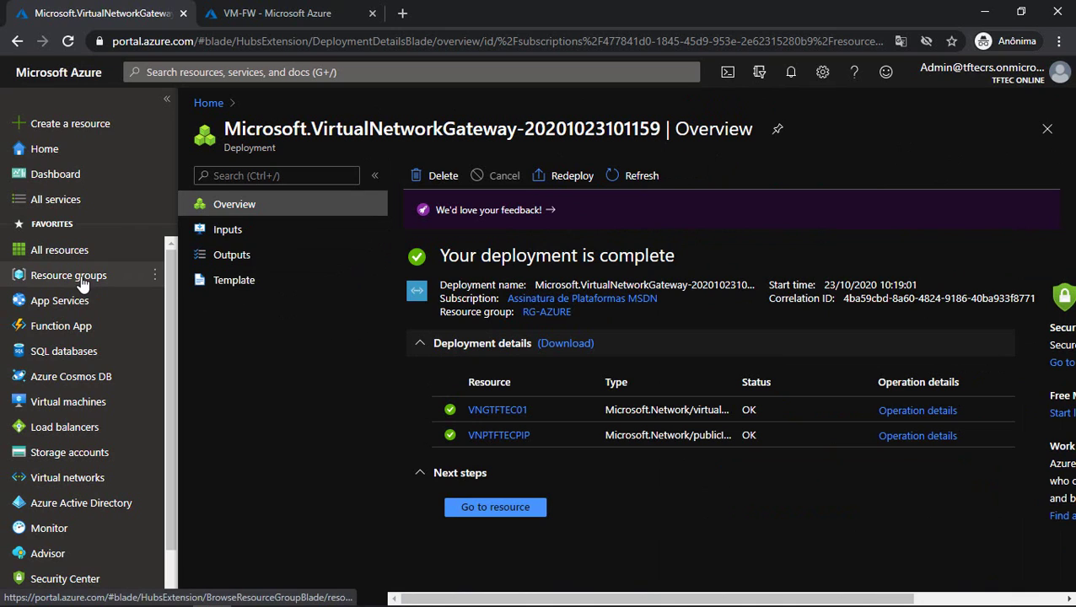
Search 'virtua' and open Virtual network gateways, glancing at VM-FW's installation progress meanwhile
click(258, 72)
text(v)
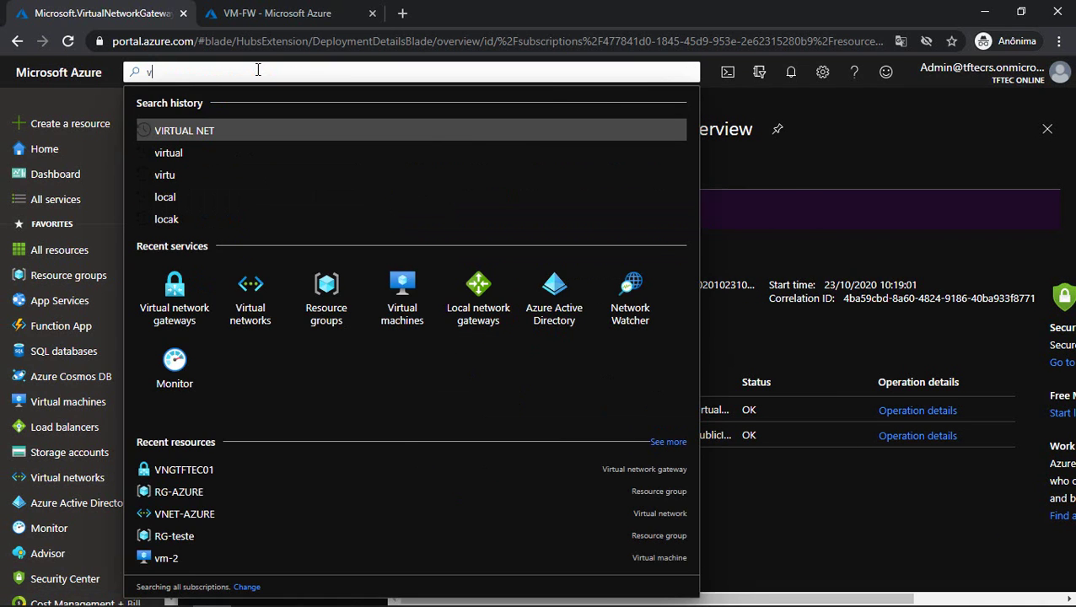
text(irtua)
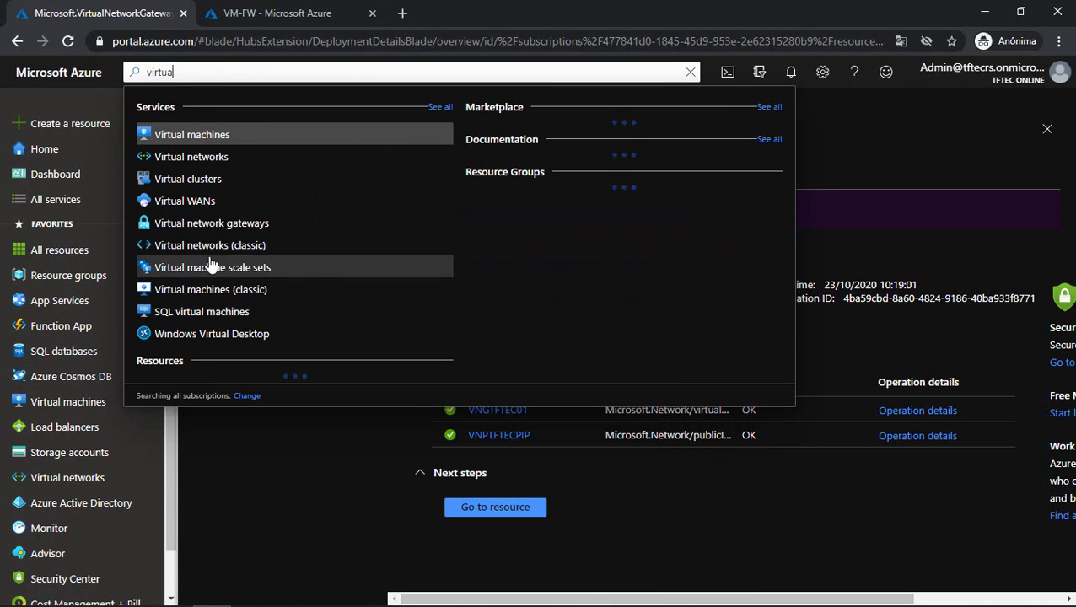
click(215, 224)
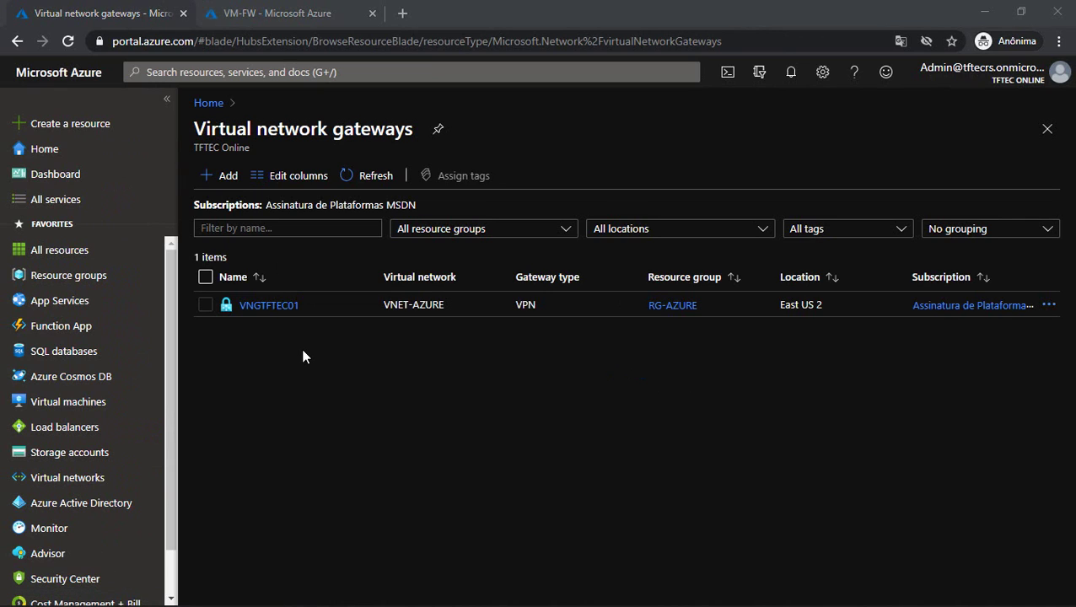
key(alt+Tab)
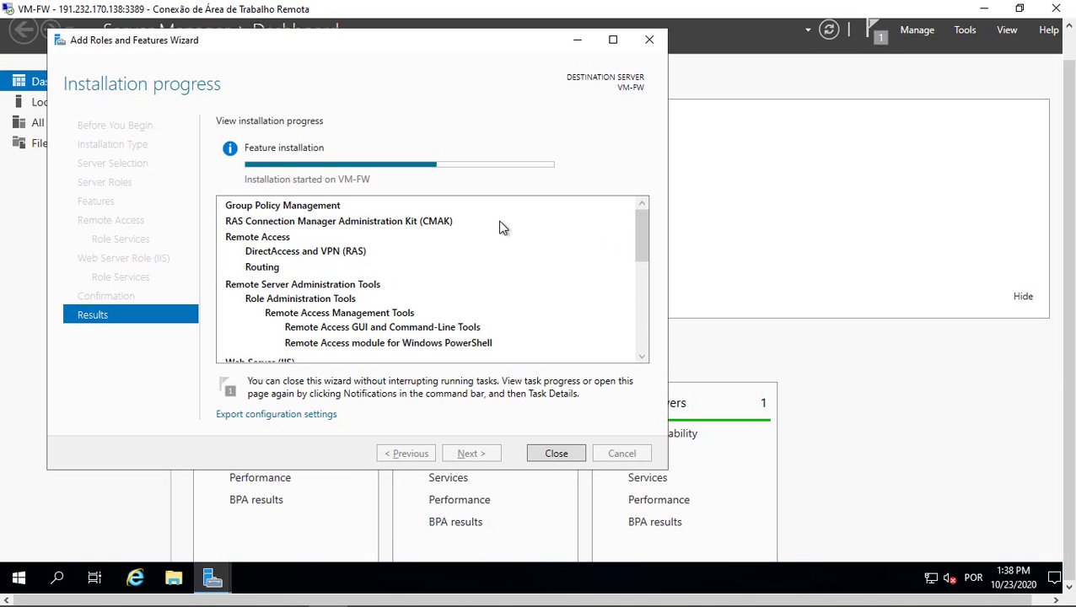
key(alt+Tab)
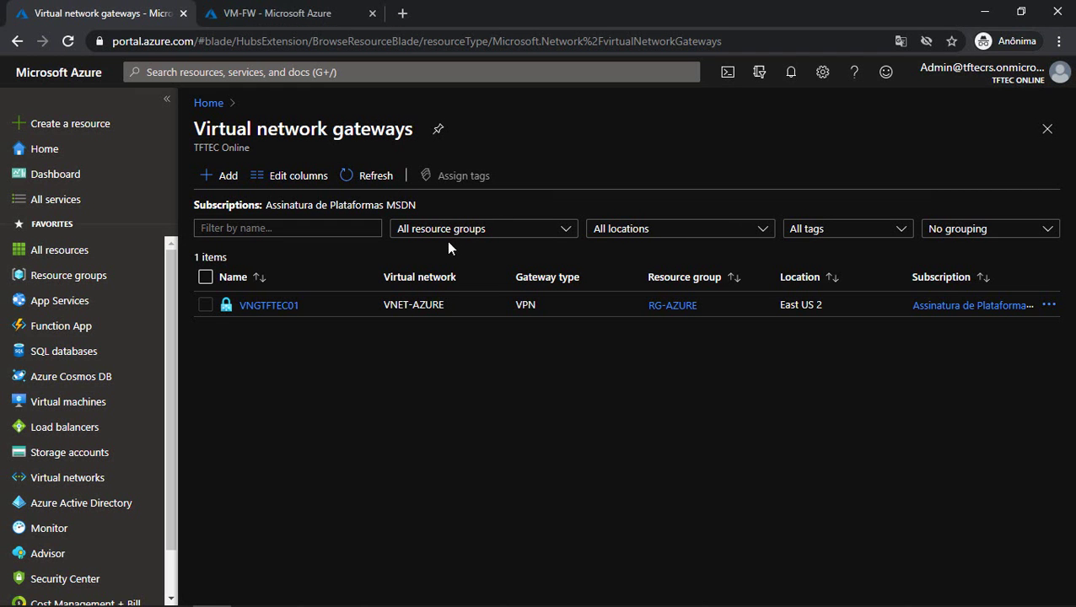
Open VNGTFTEC01 and review its overview: VpnGw1 SKU, route-based VPN, public IP 52.252.43.10
click(263, 309)
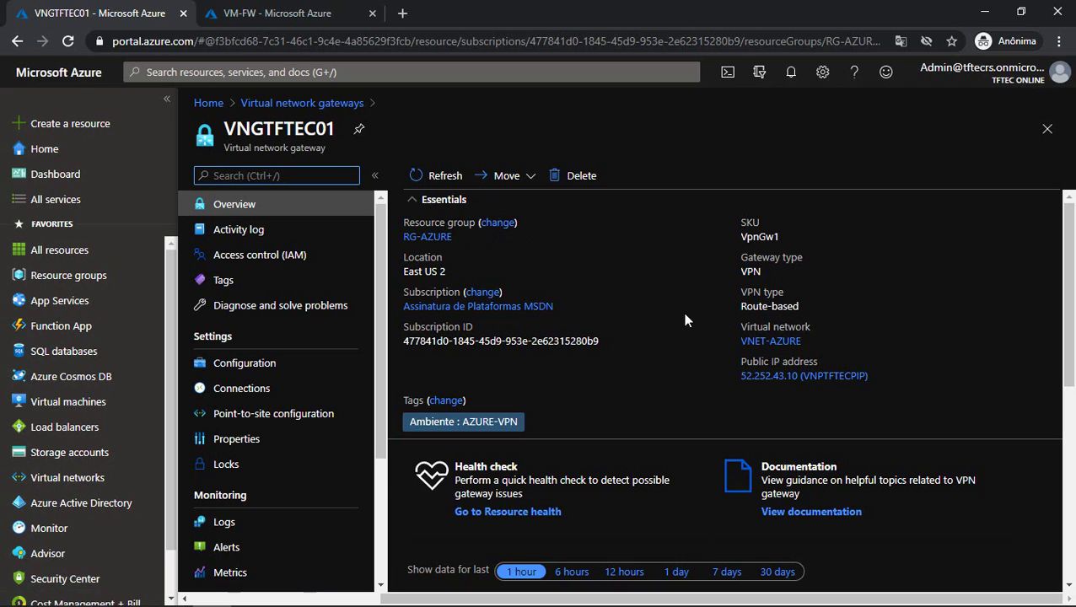
mouse_move(759, 305)
mouse_move(791, 384)
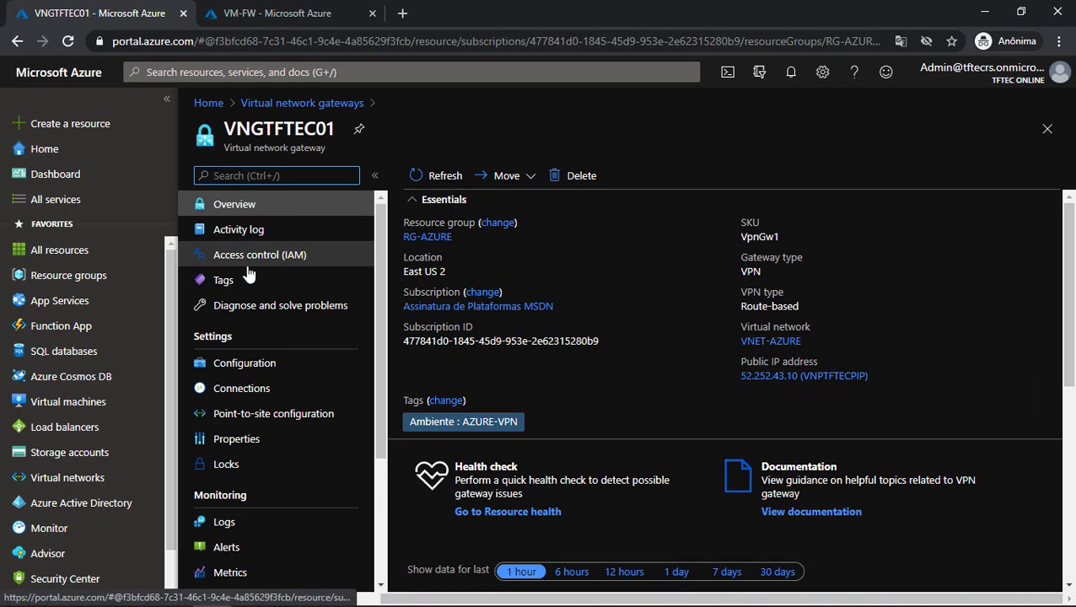
scroll(249, 276, down, 1)
Try the VpnGw2 and VpnGw3 SKUs, revert the gateway to VpnGw1, and view its empty Connections
click(207, 285)
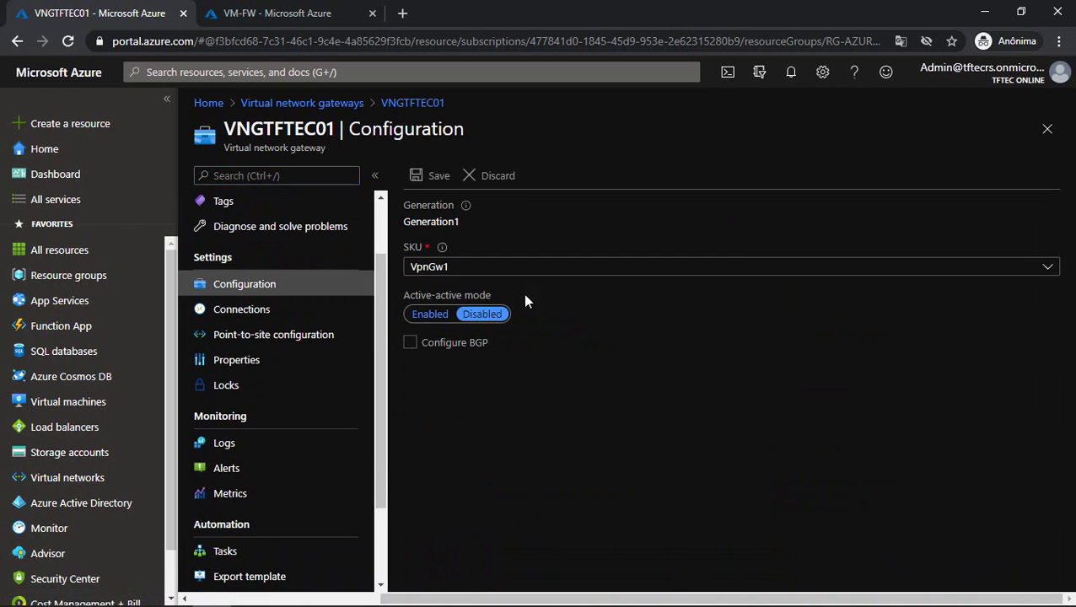
click(1048, 268)
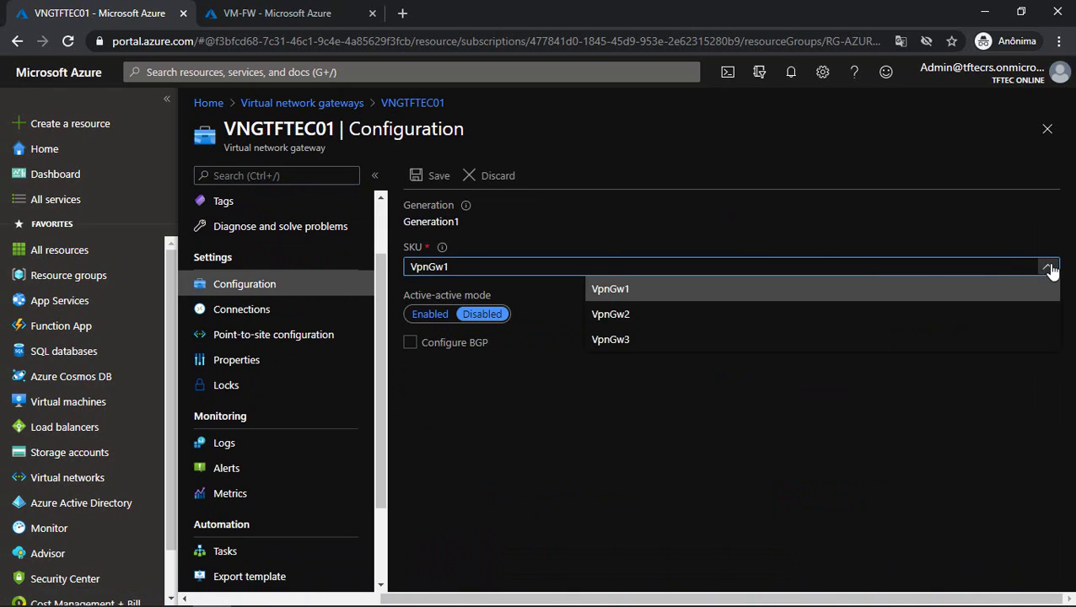
click(614, 317)
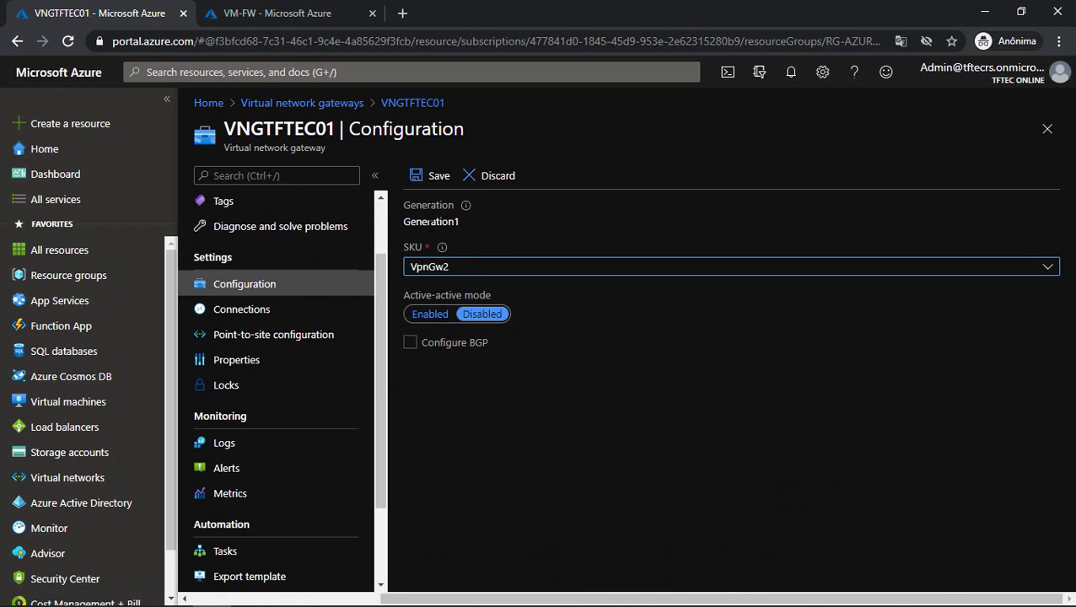
click(1029, 266)
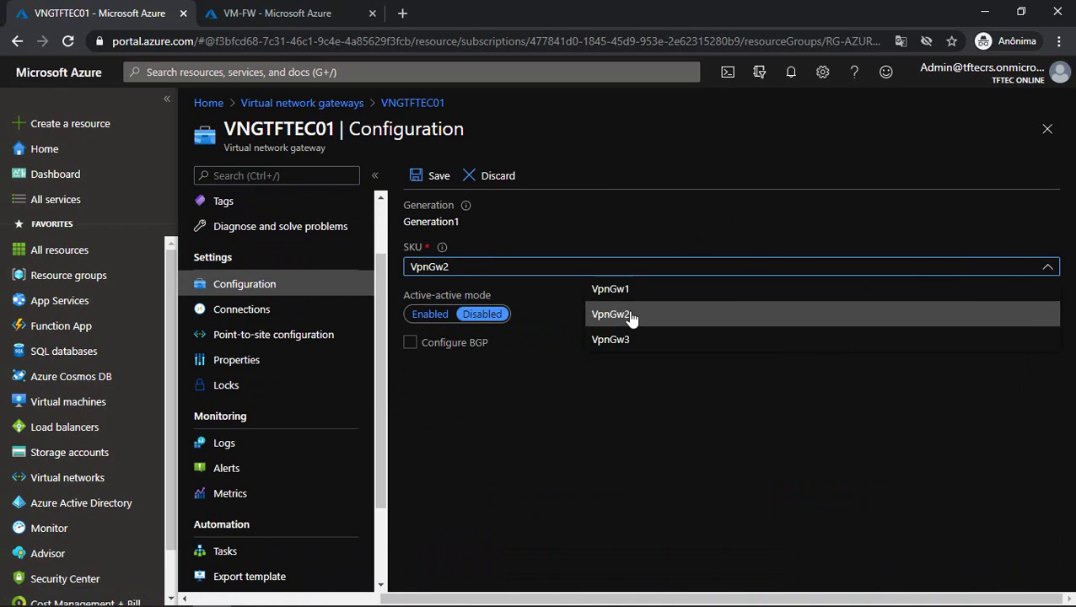
click(591, 340)
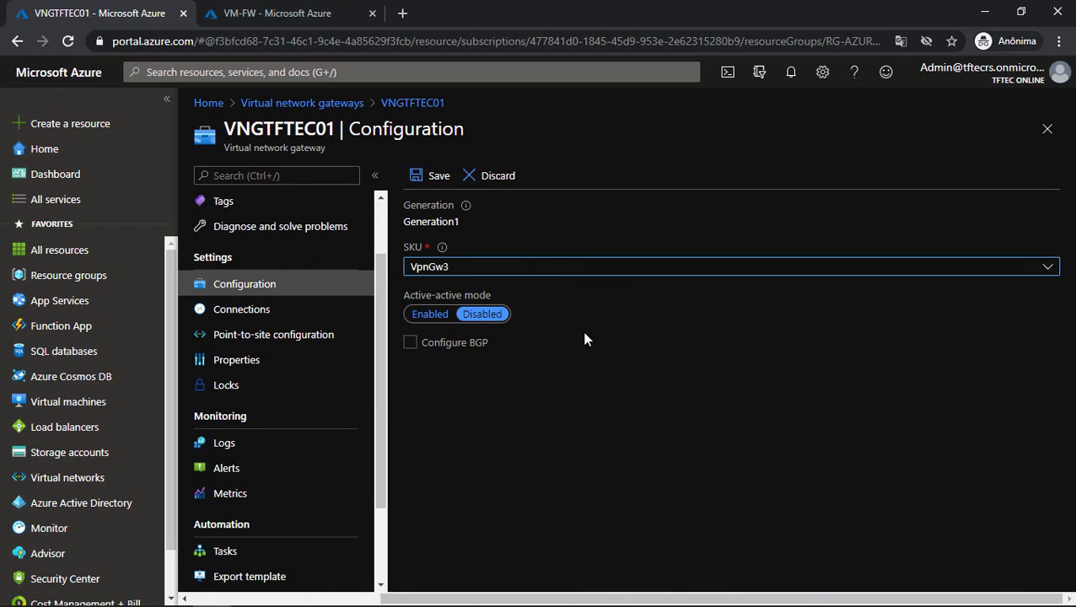
click(966, 276)
click(642, 290)
click(279, 311)
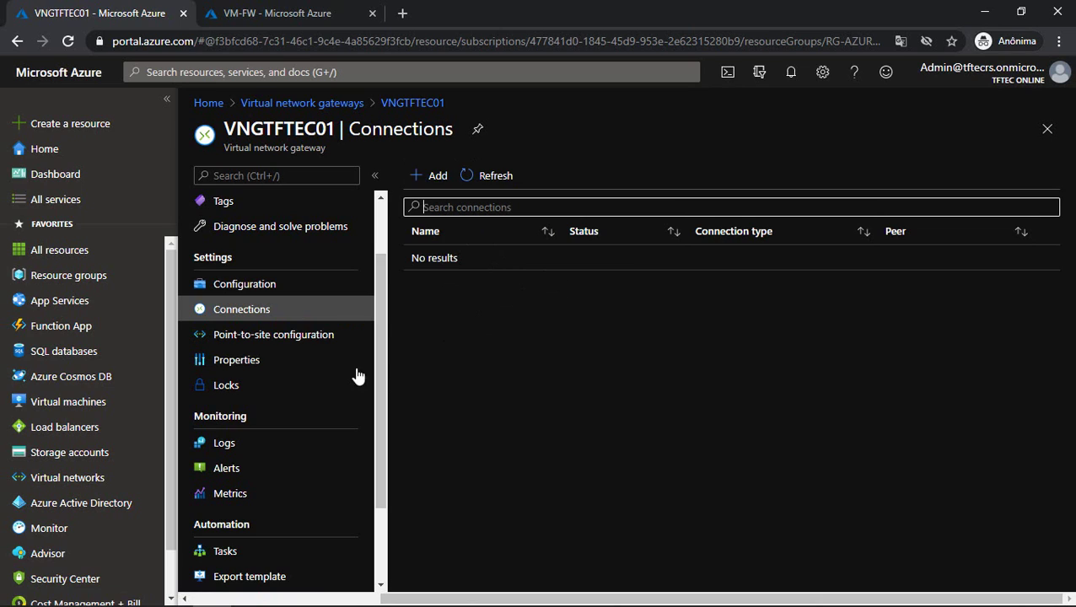
Confirm point-to-site is not configured on VNGTFTEC01, then go to its Properties
click(326, 342)
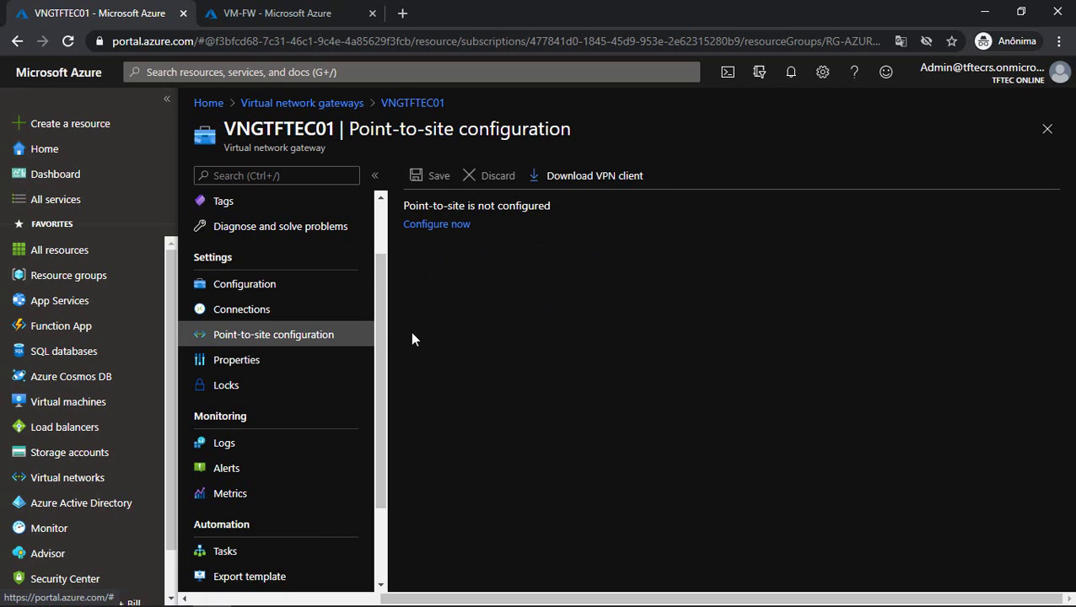
scroll(388, 374, down, 3)
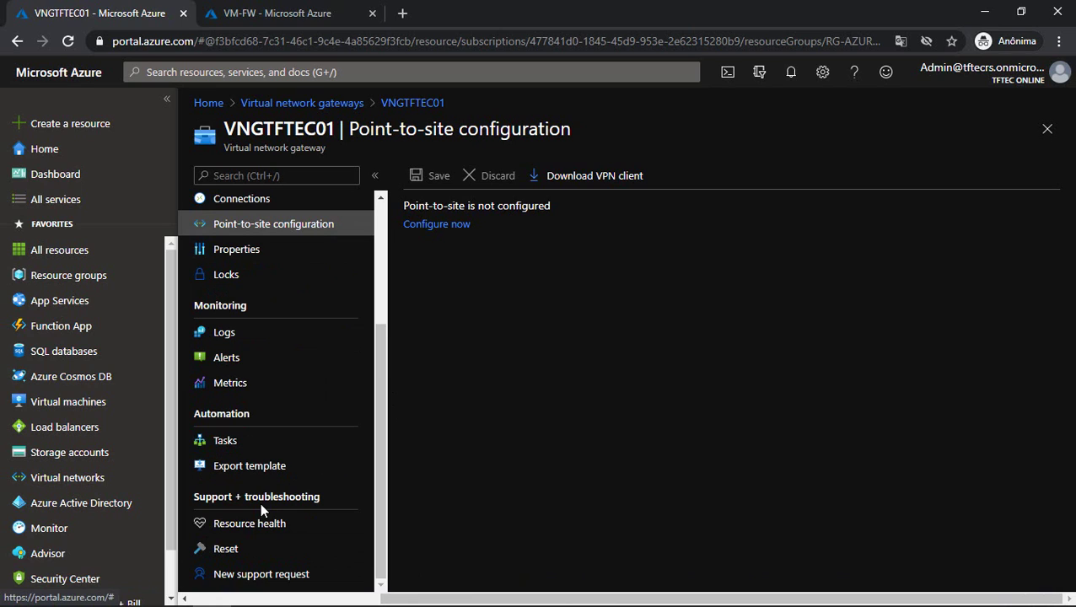
scroll(260, 502, up, 3)
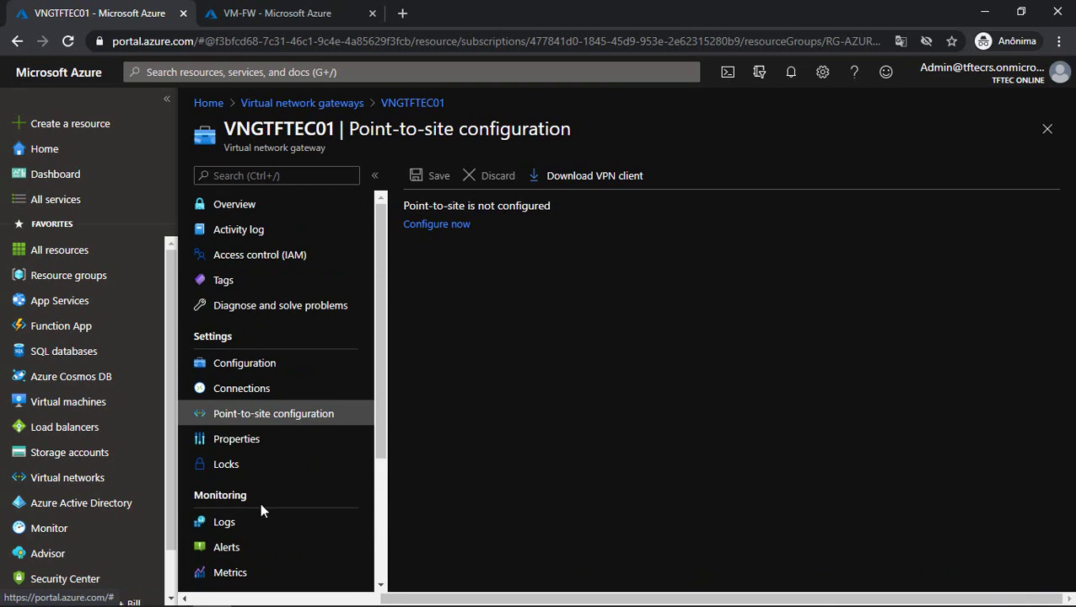
click(245, 442)
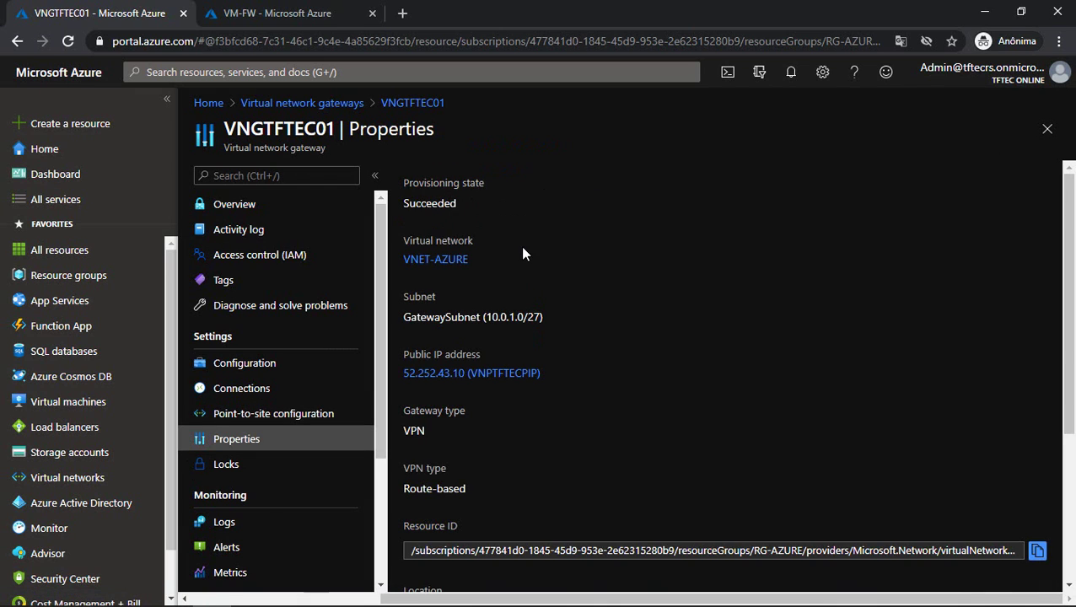
Scroll through VNGTFTEC01's properties: VNET-AZURE, GatewaySubnet, public IP 52.252.43.10, route-based
scroll(523, 253, down, 3)
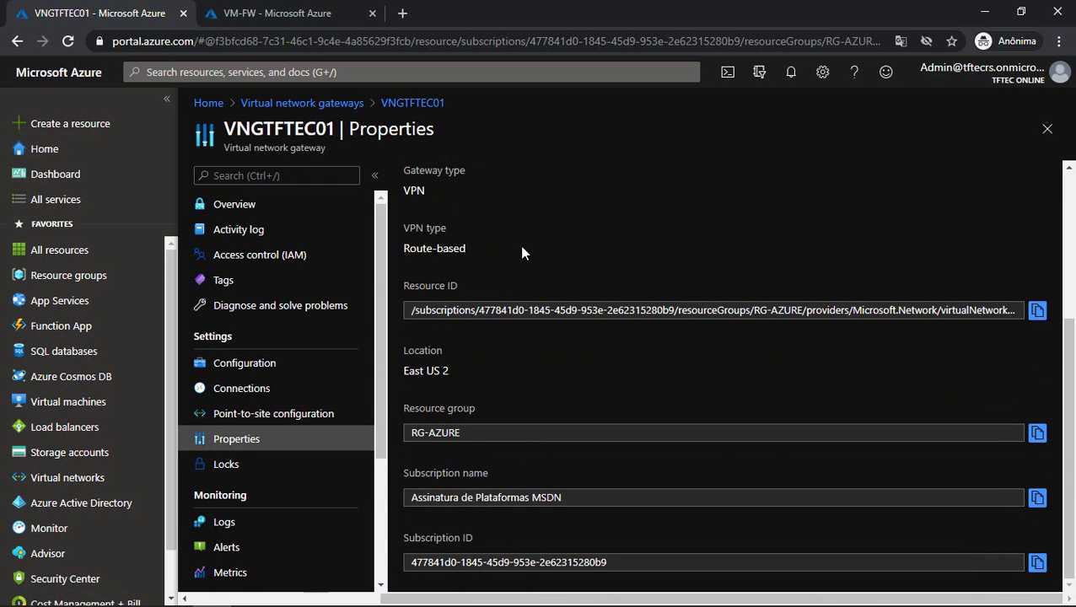
scroll(517, 371, up, 3)
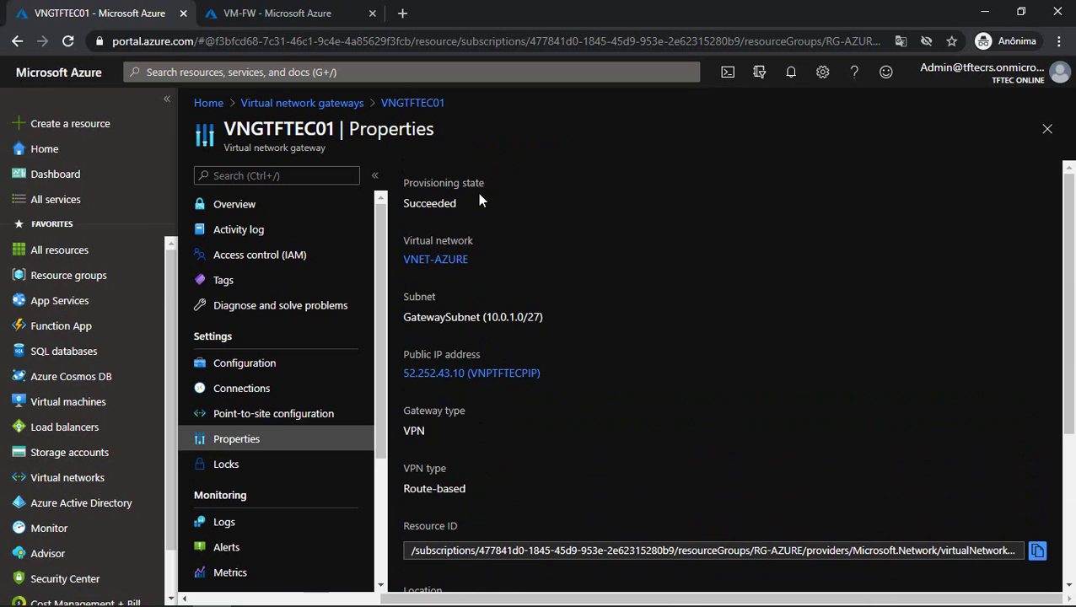
scroll(492, 290, down, 3)
scroll(494, 295, up, 3)
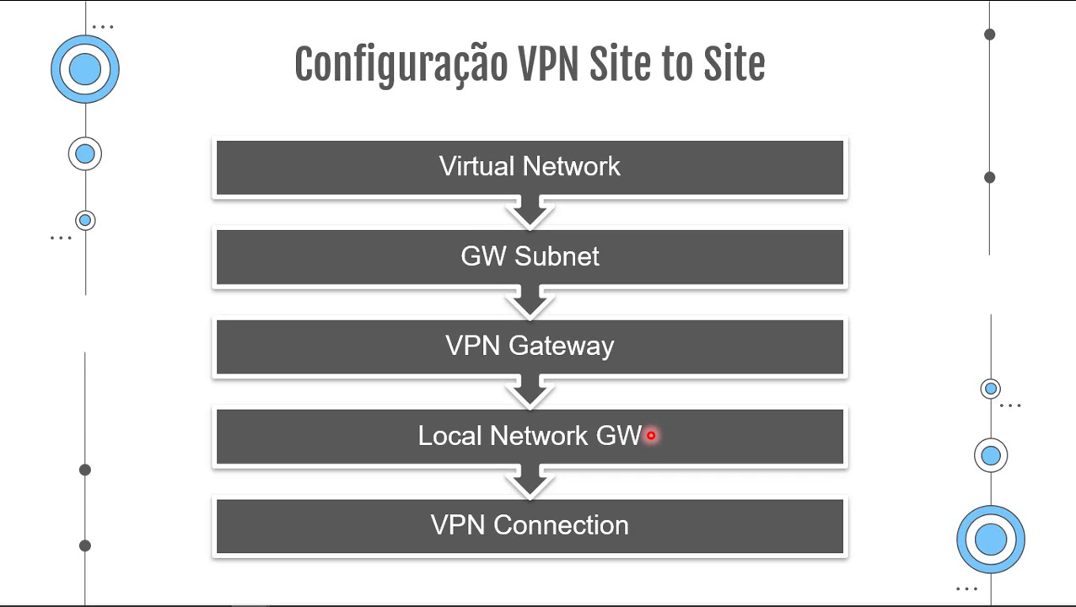
Leave the slideshow and return to VNGTFTEC01's Properties page in the Azure portal
key(alt+Tab)
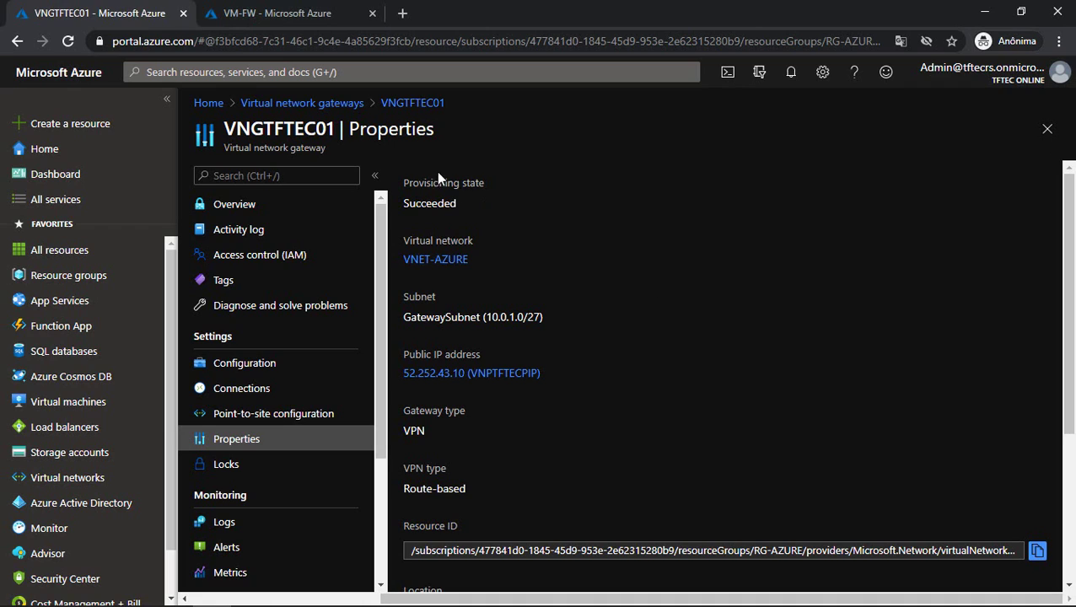
Copy VM-FW's public IP 191.232.170.138 from its overview and return to the VNGTFTEC01 tab
click(293, 15)
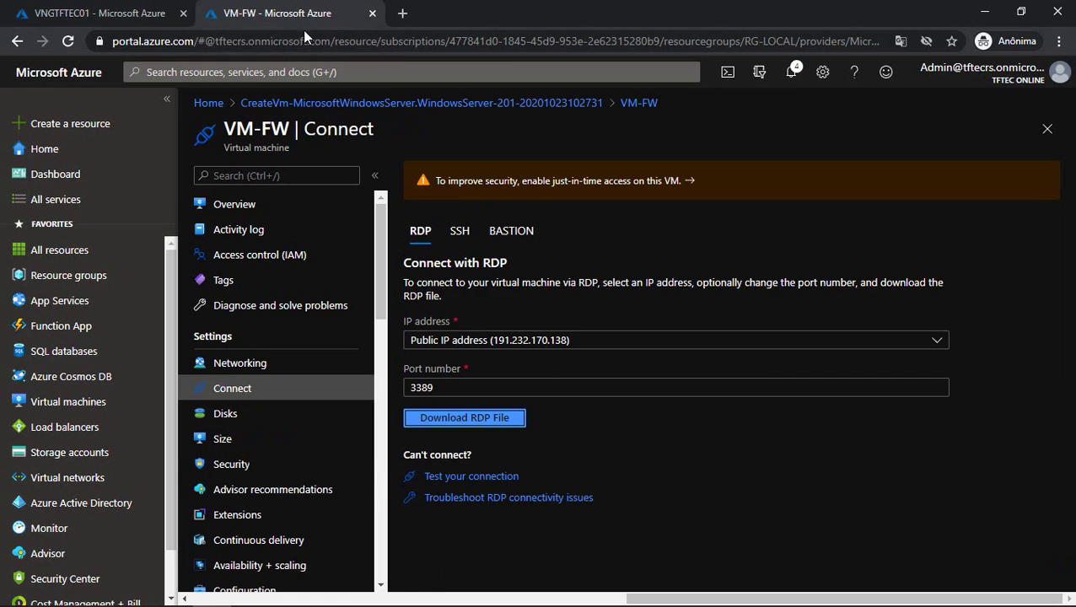
click(251, 207)
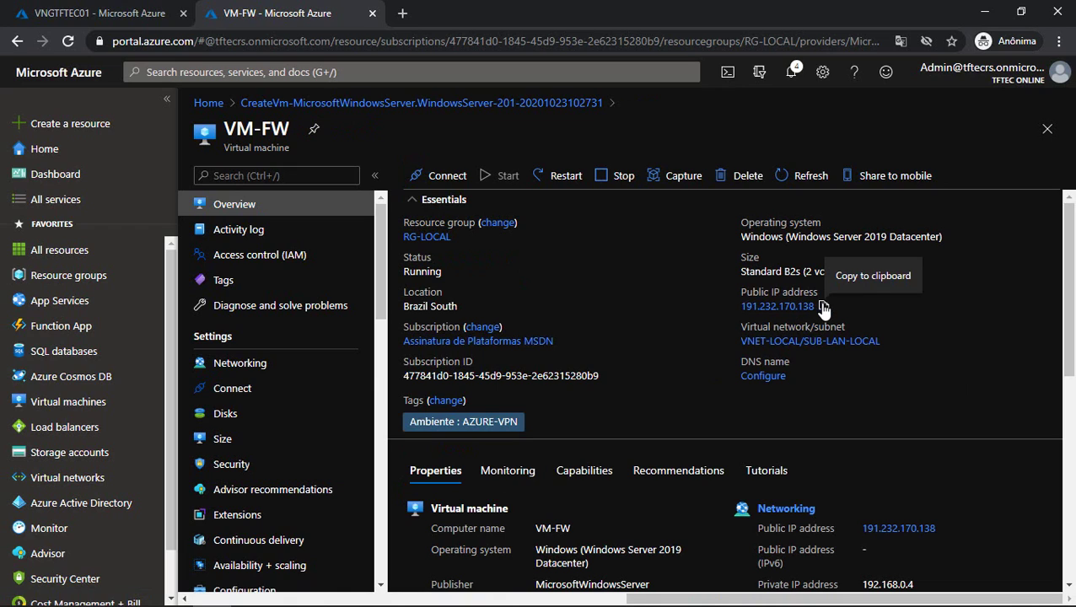
click(824, 309)
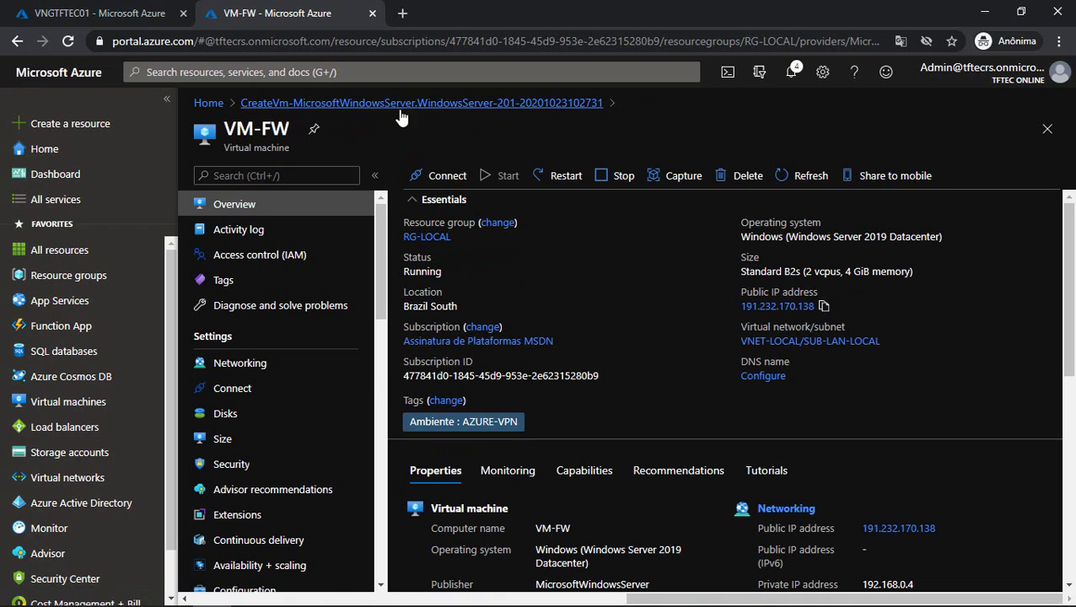
click(99, 12)
Search 'local', open Local network gateways and start adding a new gateway
click(296, 73)
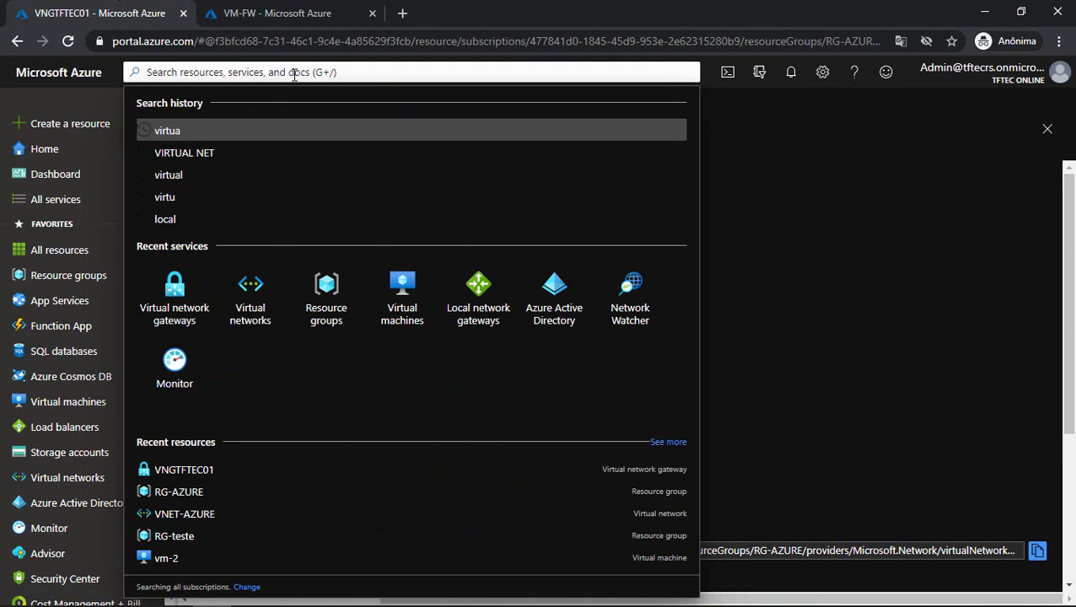
text(local)
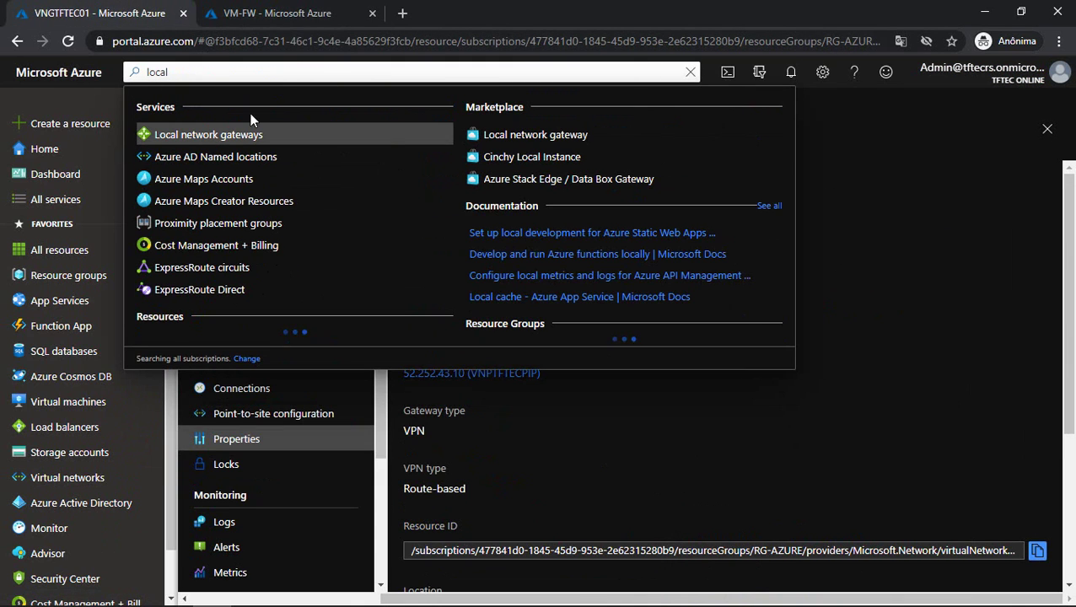
click(220, 137)
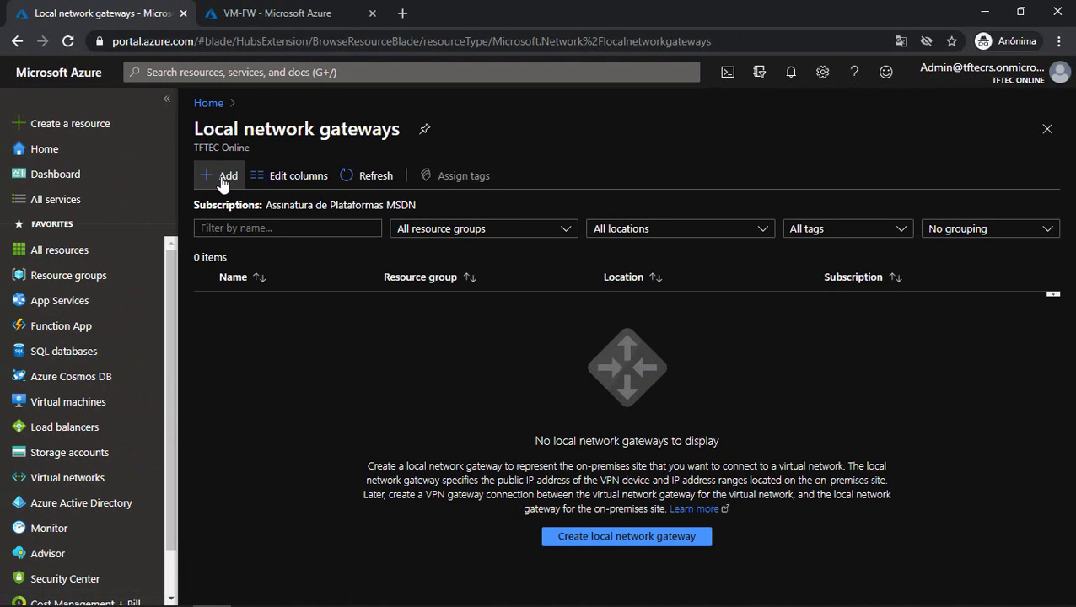
click(223, 179)
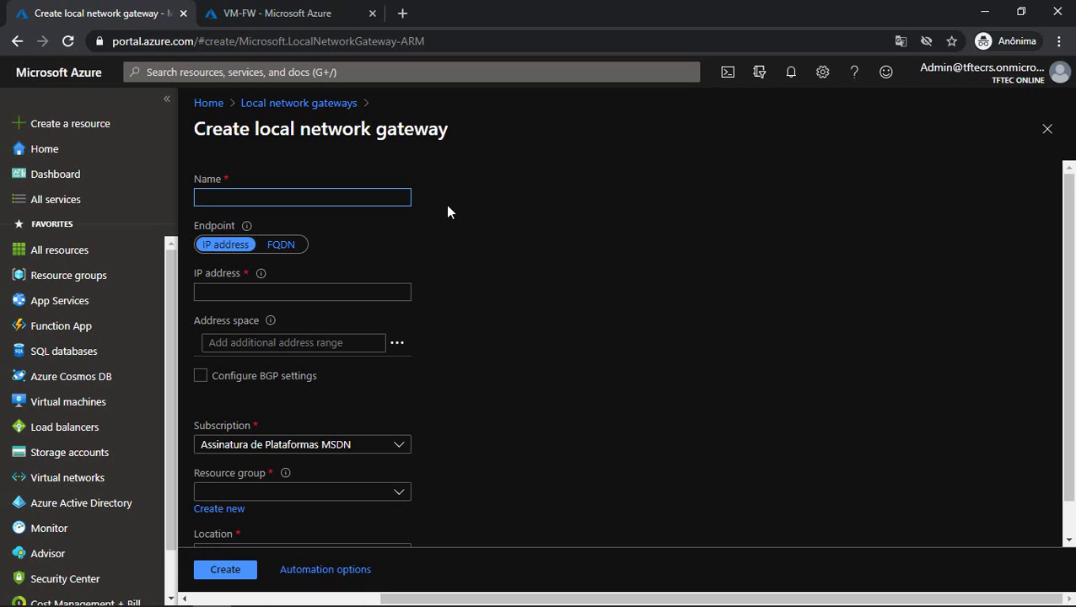
Toggle the local gateway's endpoint type to FQDN and back to IP address
mouse_move(248, 226)
click(279, 250)
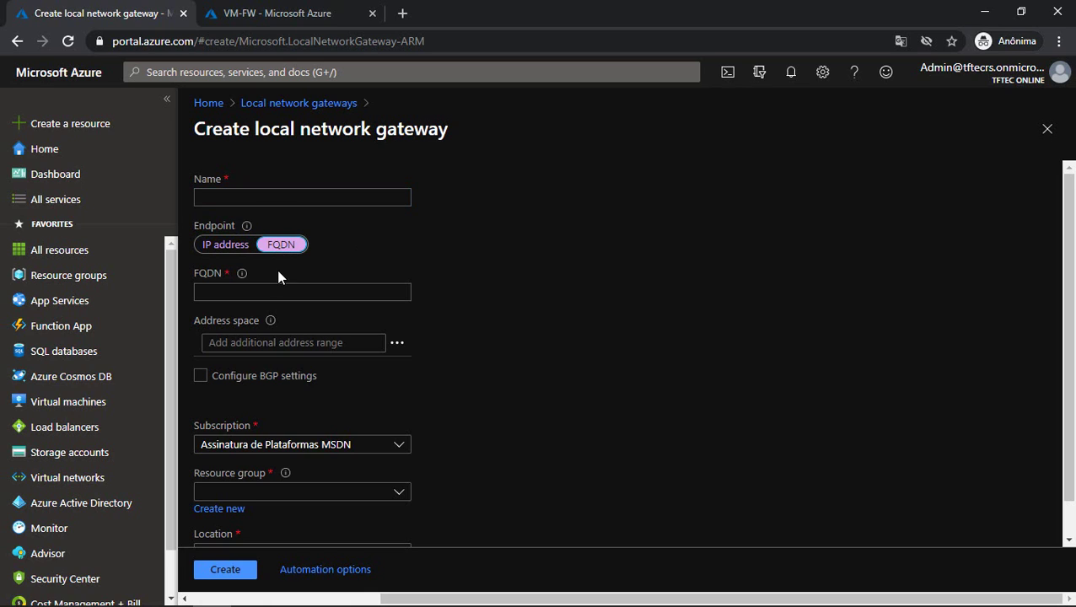
click(252, 293)
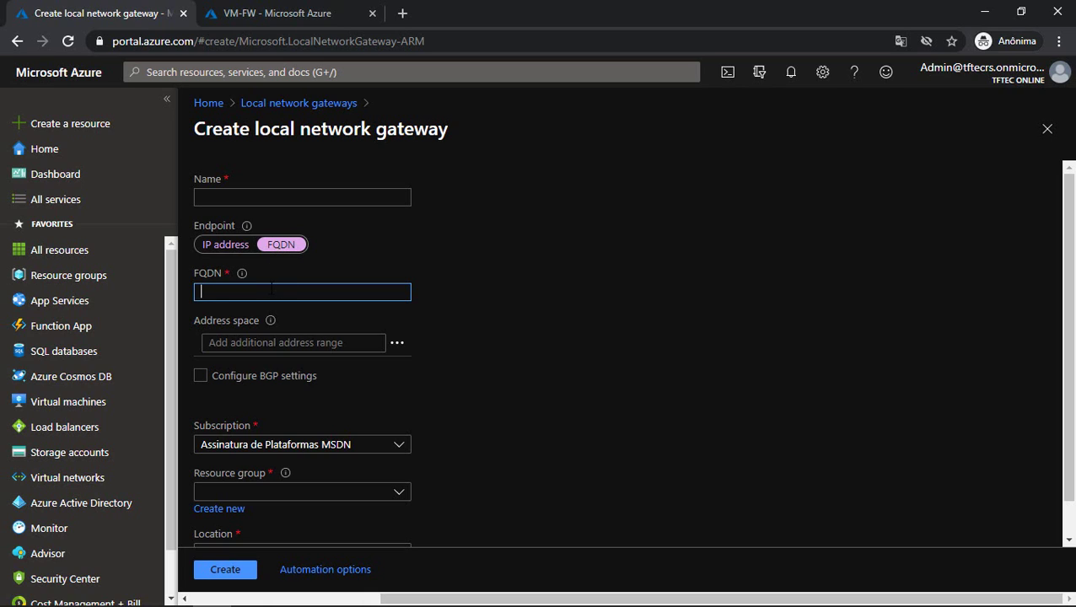
mouse_move(242, 281)
click(225, 244)
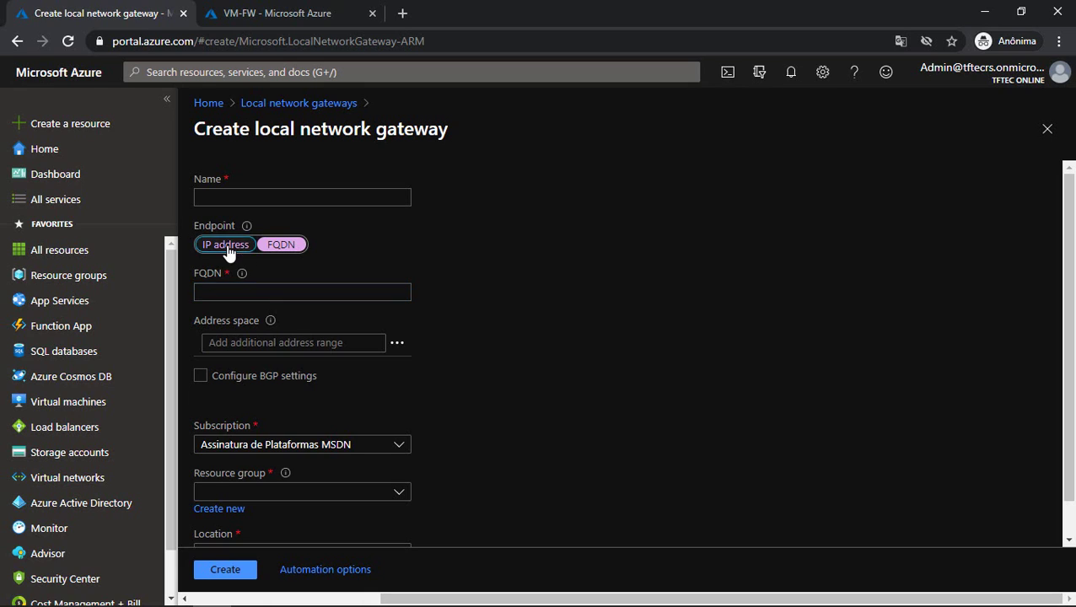
Name the gateway lngtftec and enter endpoint IP address 191.232.170.138
click(223, 200)
text(In)
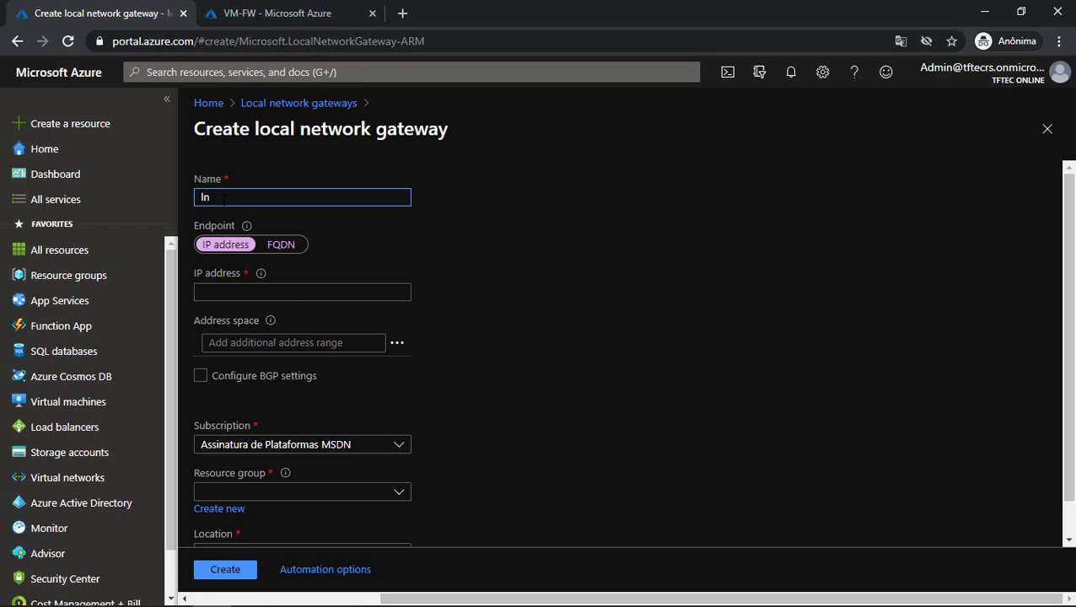
text(gt)
key(BackSpace)
text(on)
key(BackSpace)
key(BackSpace)
text(tftec)
click(253, 291)
text(191.232.170.133)
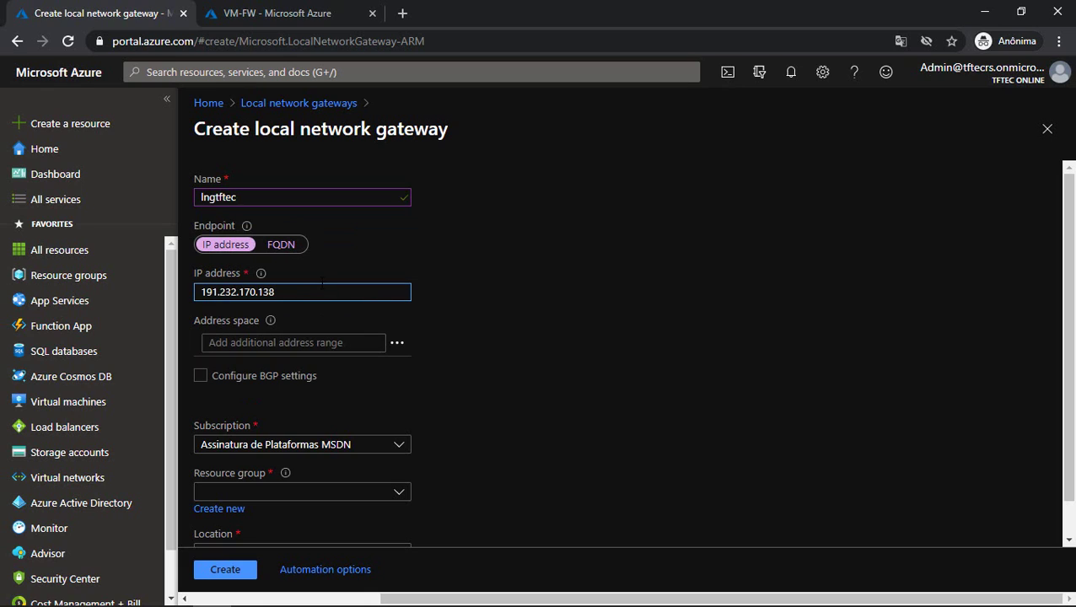
click(567, 321)
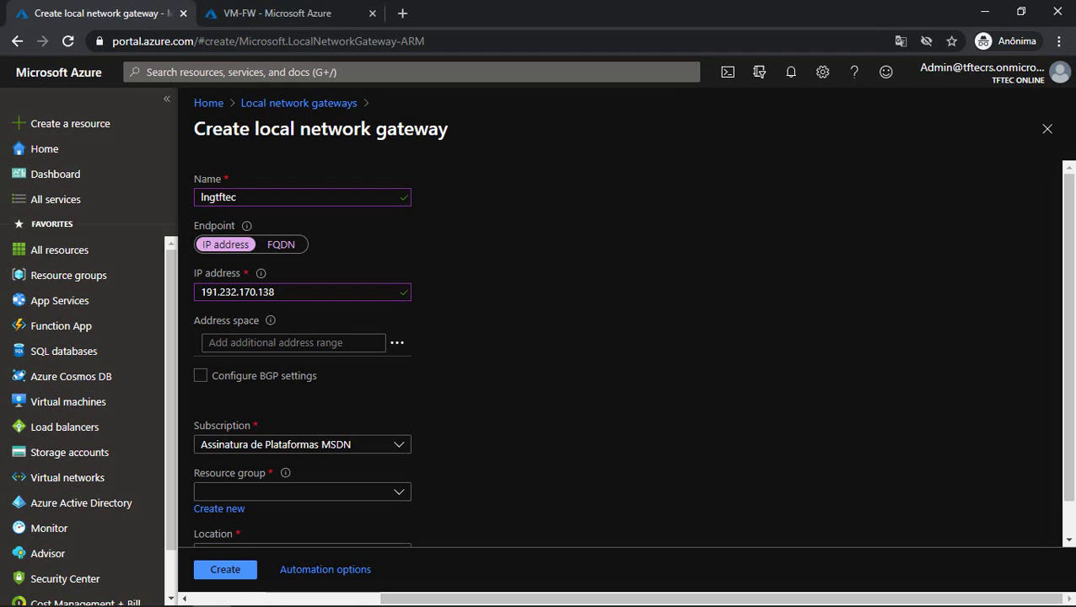
click(377, 343)
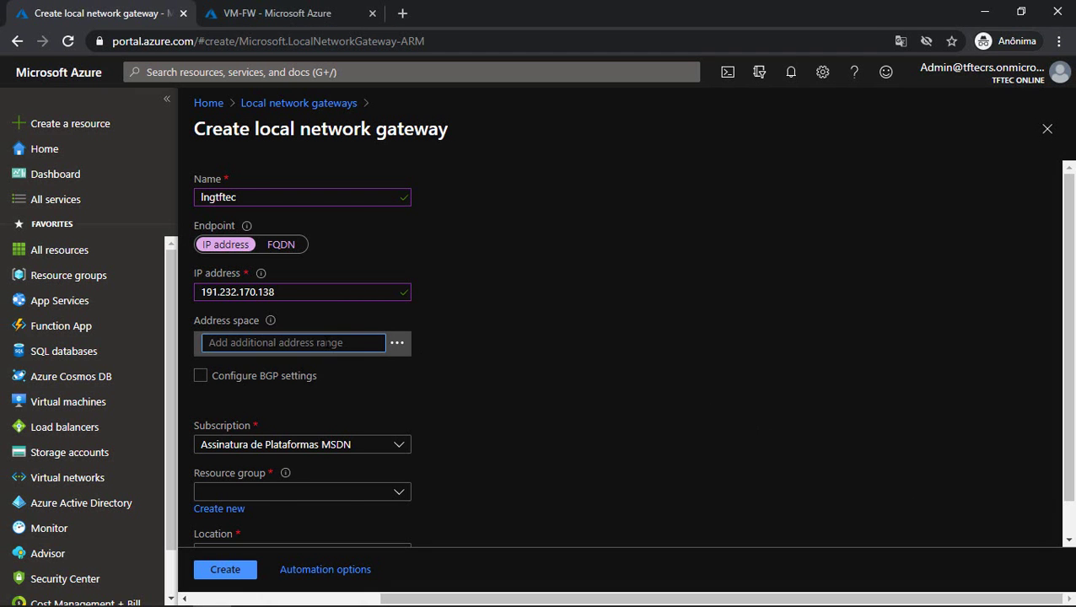
Enter address space 192.168.0.0/16, briefly trying /24 before settling on /16
text(192.168.0.0/16)
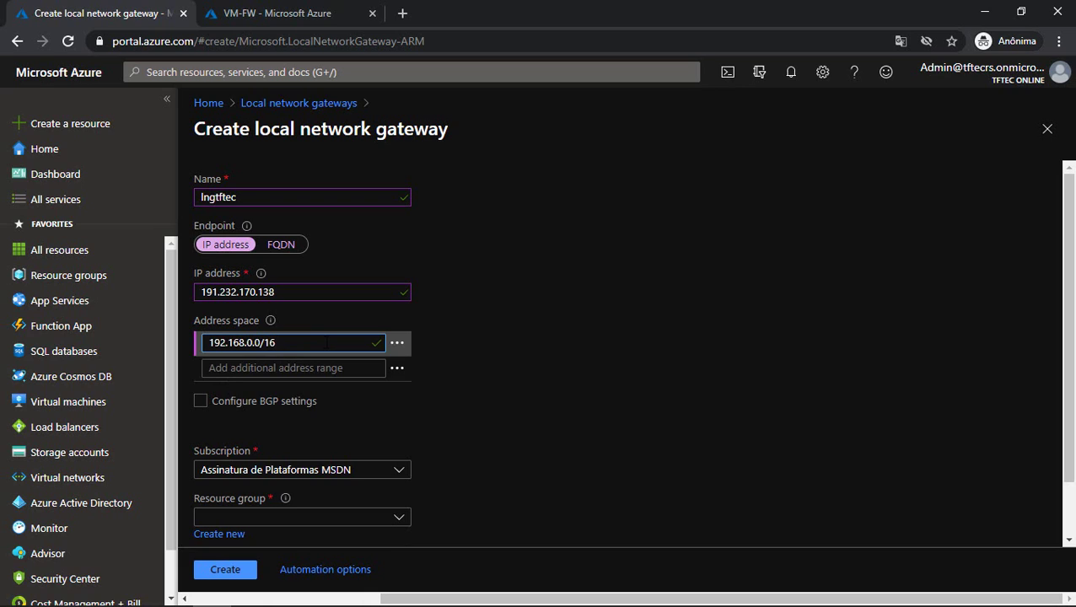
key(BackSpace)
key(BackSpace)
text(2)
text(4)
key(BackSpace)
key(BackSpace)
text(16)
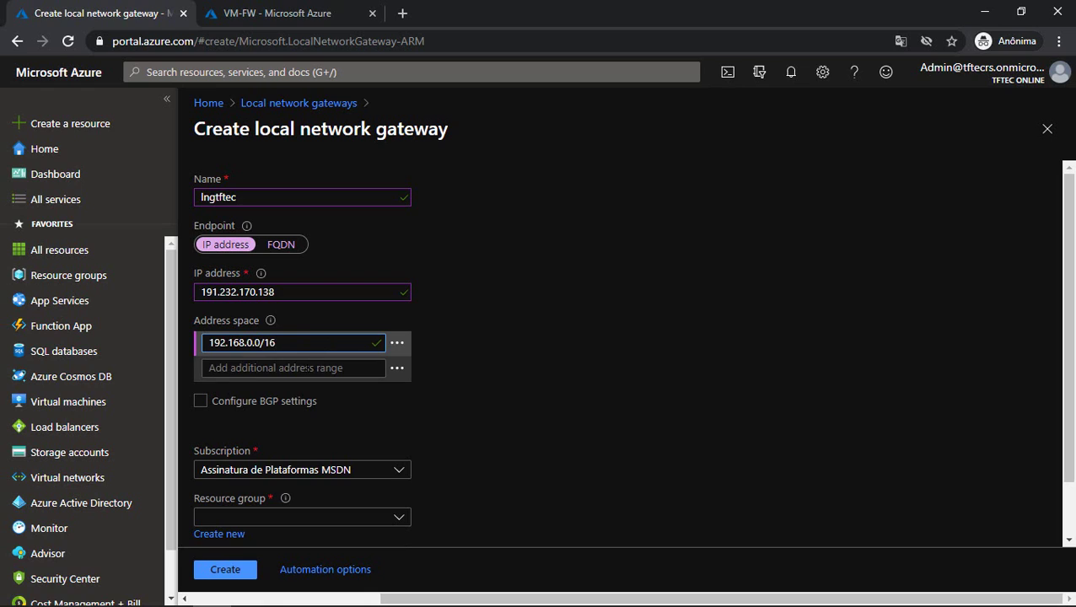
Add and discard an extra 172.16.0.0/24 range, removing its empty row
click(303, 368)
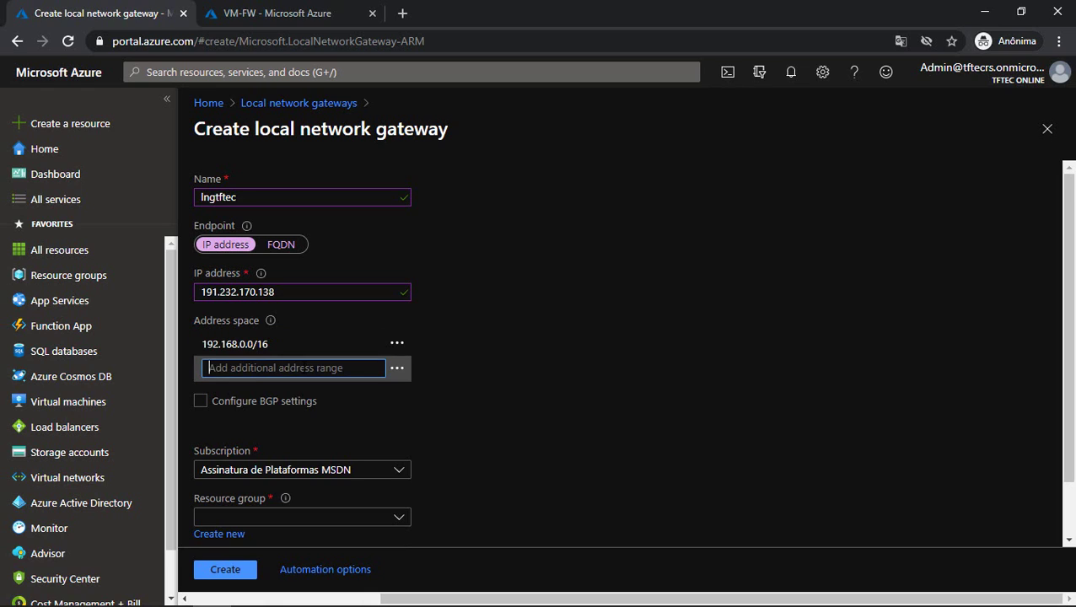
text(172.16)
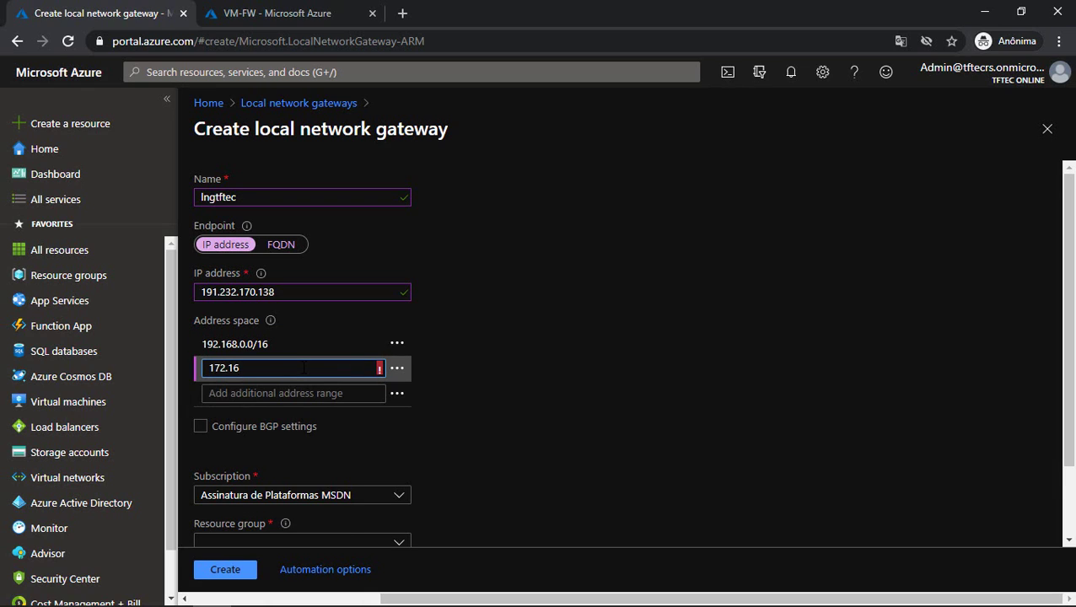
text(.0.0/24)
key(BackSpace)
key(BackSpace)
key(BackSpace)
key(BackSpace)
key(BackSpace)
key(BackSpace)
key(BackSpace)
key(BackSpace)
key(BackSpace)
key(BackSpace)
key(BackSpace)
key(BackSpace)
key(BackSpace)
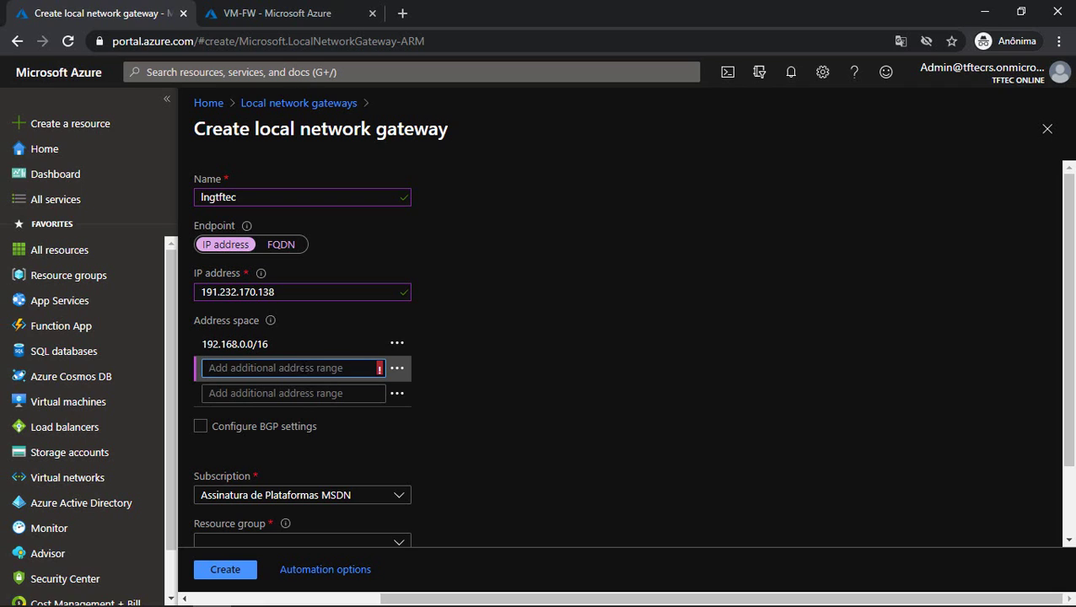
click(397, 369)
click(417, 390)
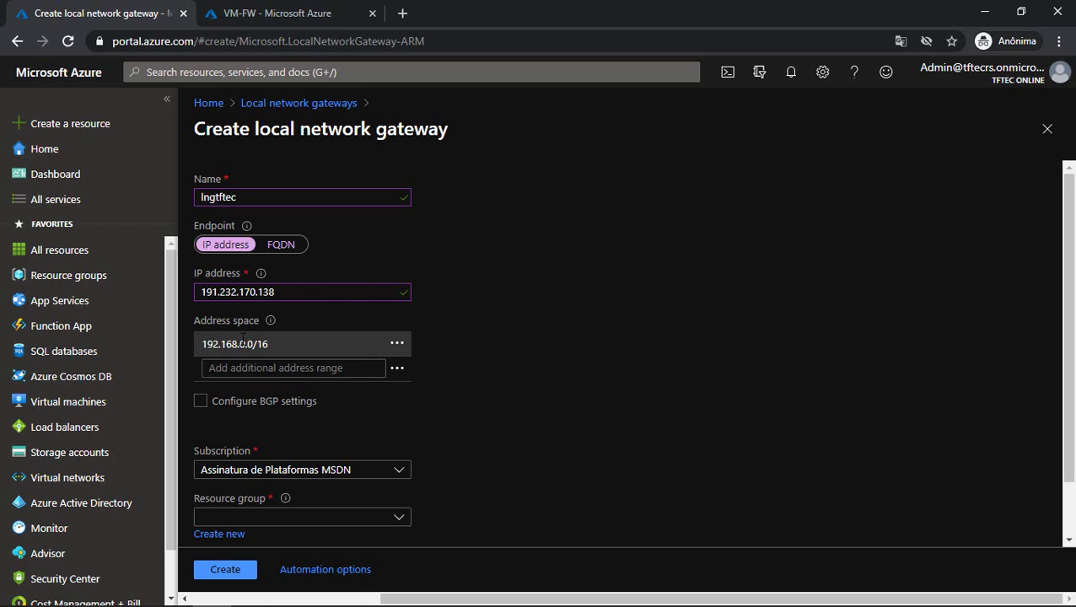
click(285, 345)
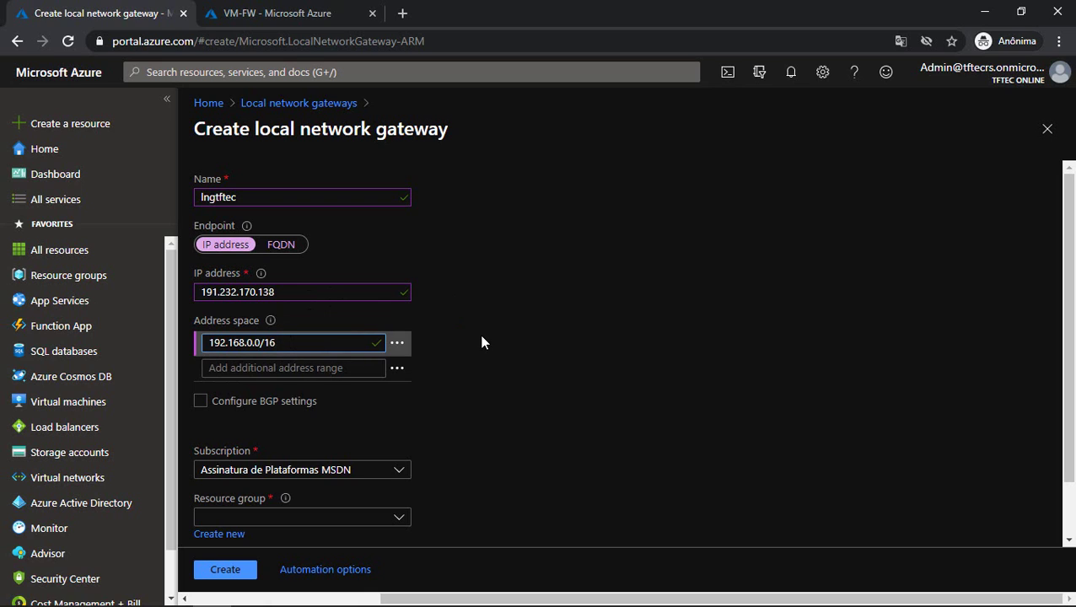
Put local network gateway lngtftec in resource group RG-AZURE and submit it for validation
scroll(481, 341, down, 1)
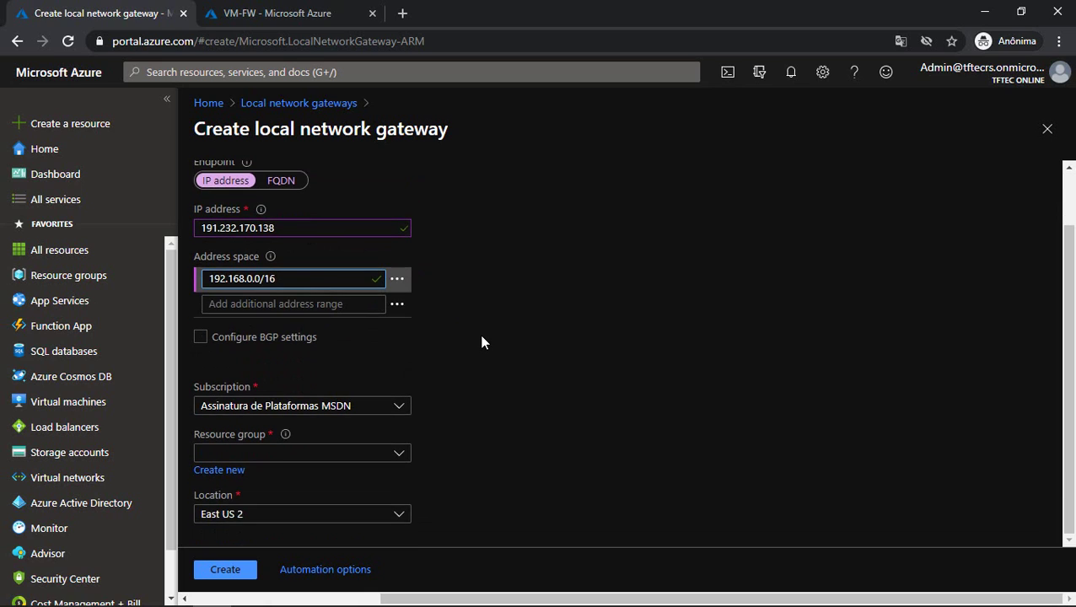
click(390, 456)
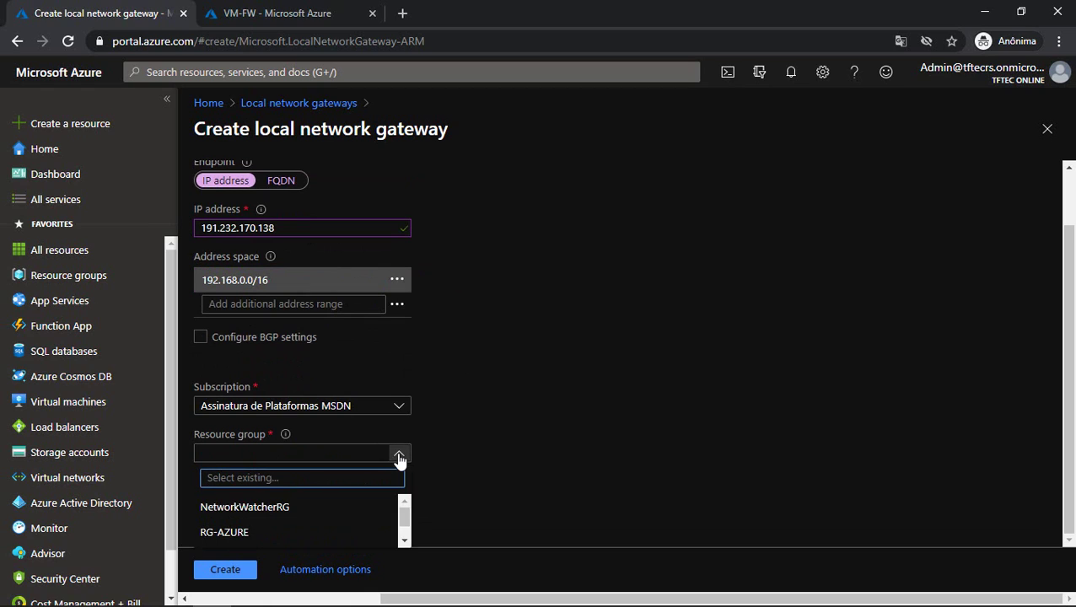
scroll(354, 530, down, 1)
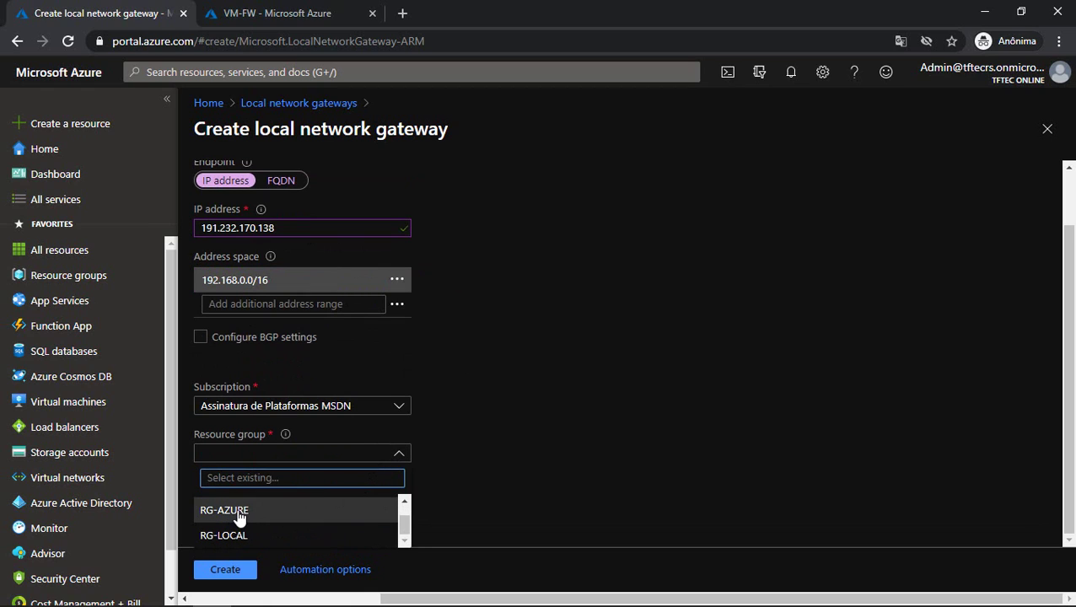
click(253, 511)
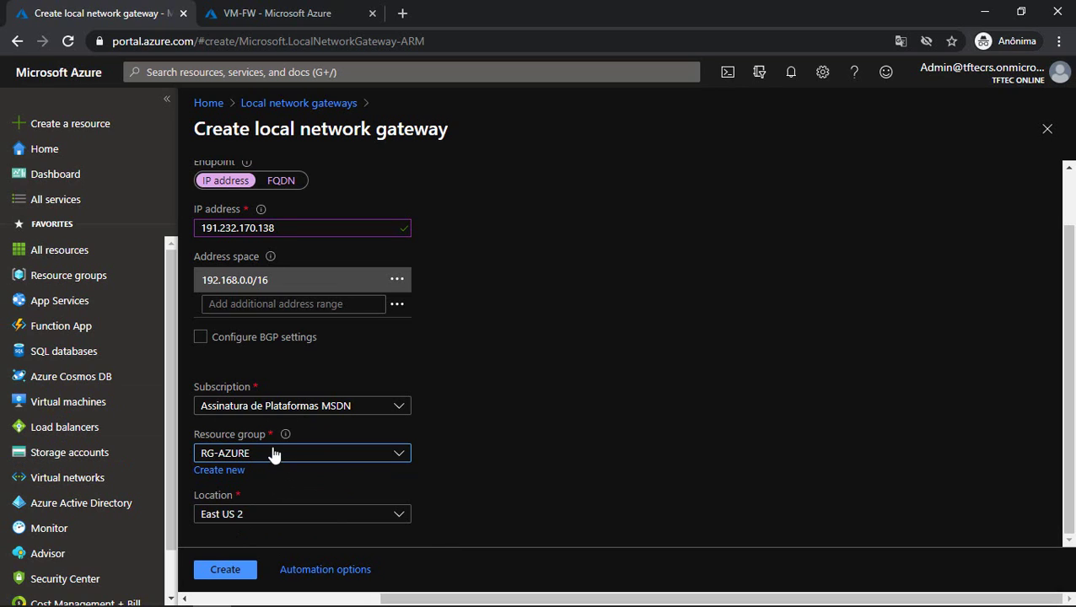
scroll(271, 446, up, 1)
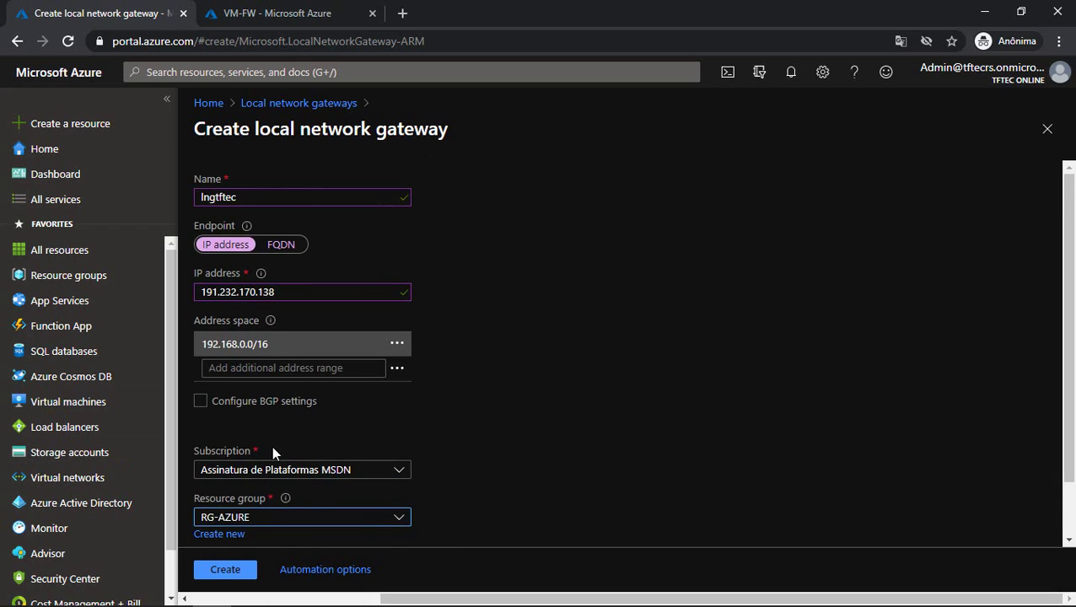
scroll(272, 445, down, 1)
click(225, 569)
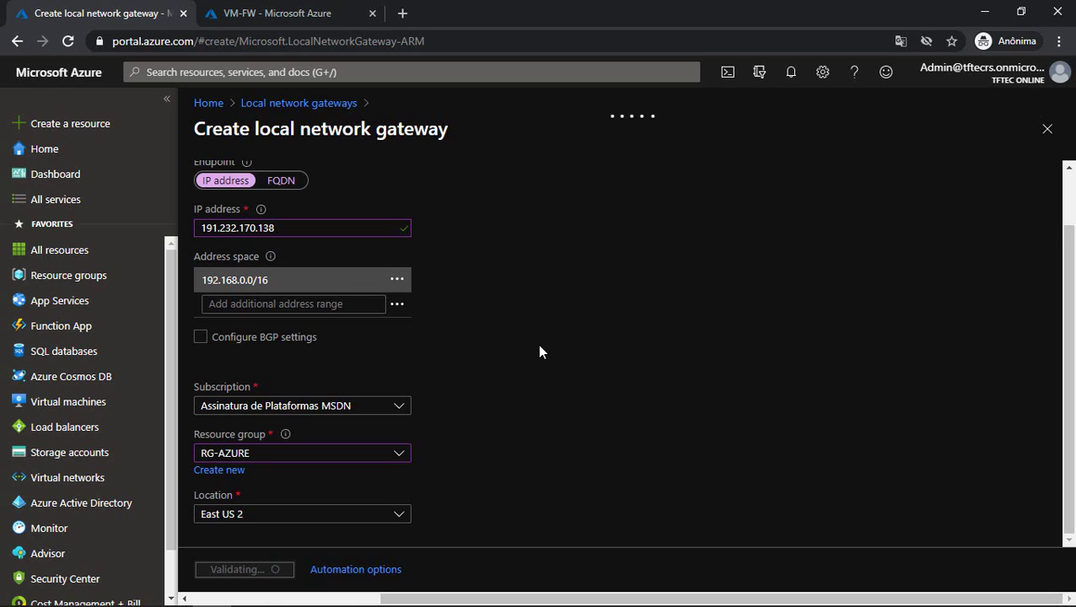
Start the lngtftec deployment and switch to the VM-FW Remote Desktop session
key(Return)
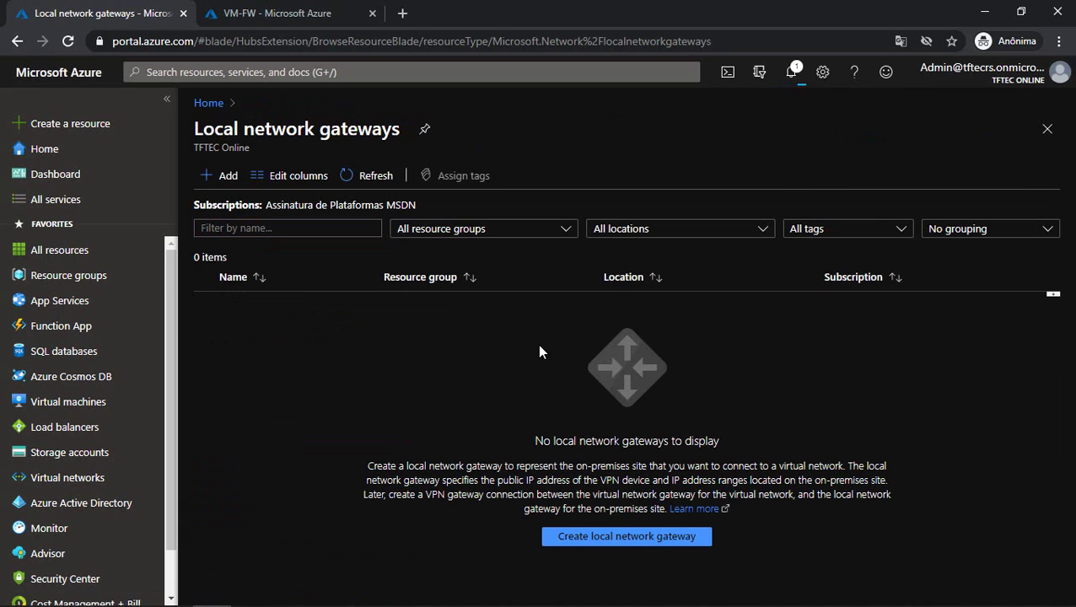
key(alt+Tab)
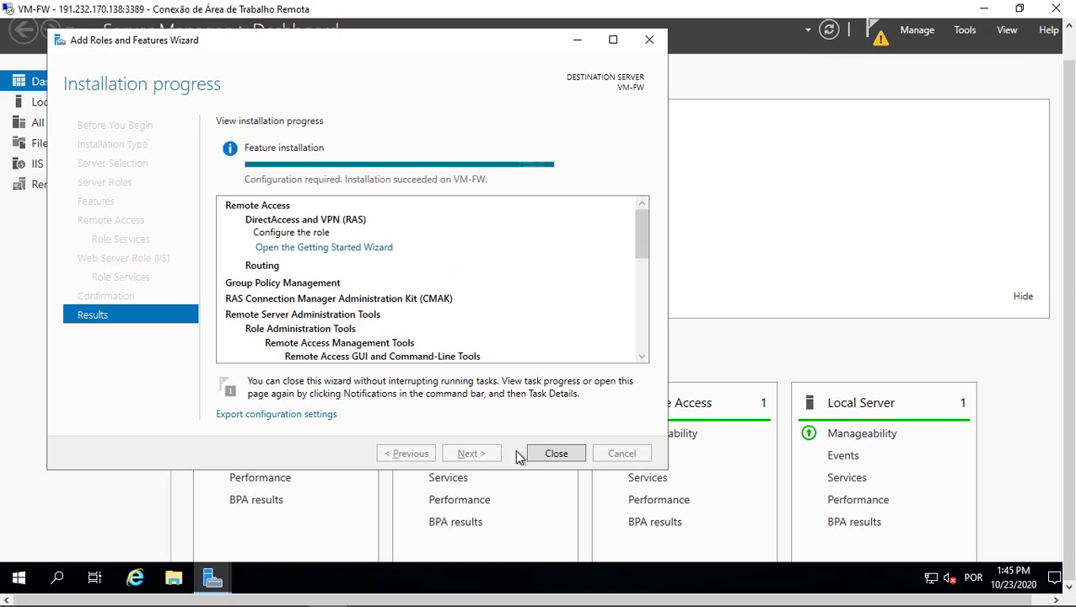
Close the Add Roles wizard and run the Remote Access post-deployment Getting Started Wizard from notifications
click(553, 456)
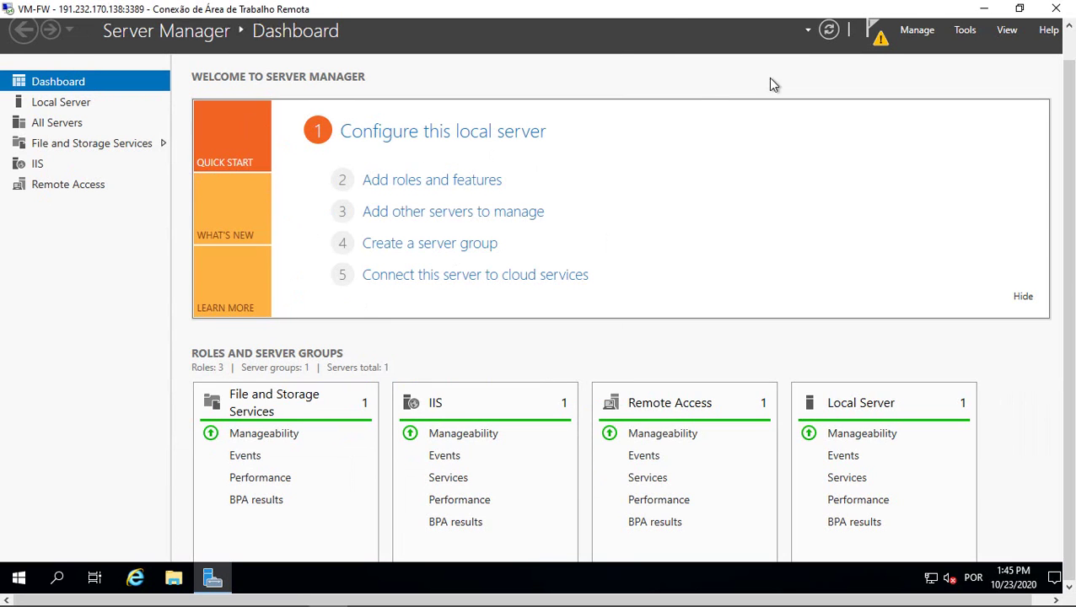
click(879, 39)
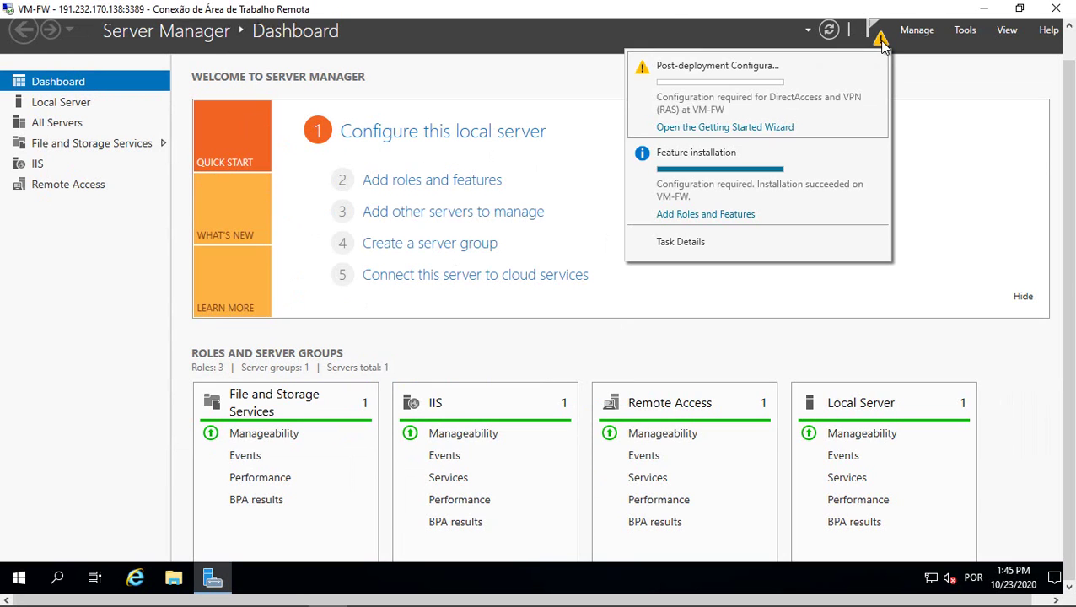
click(692, 128)
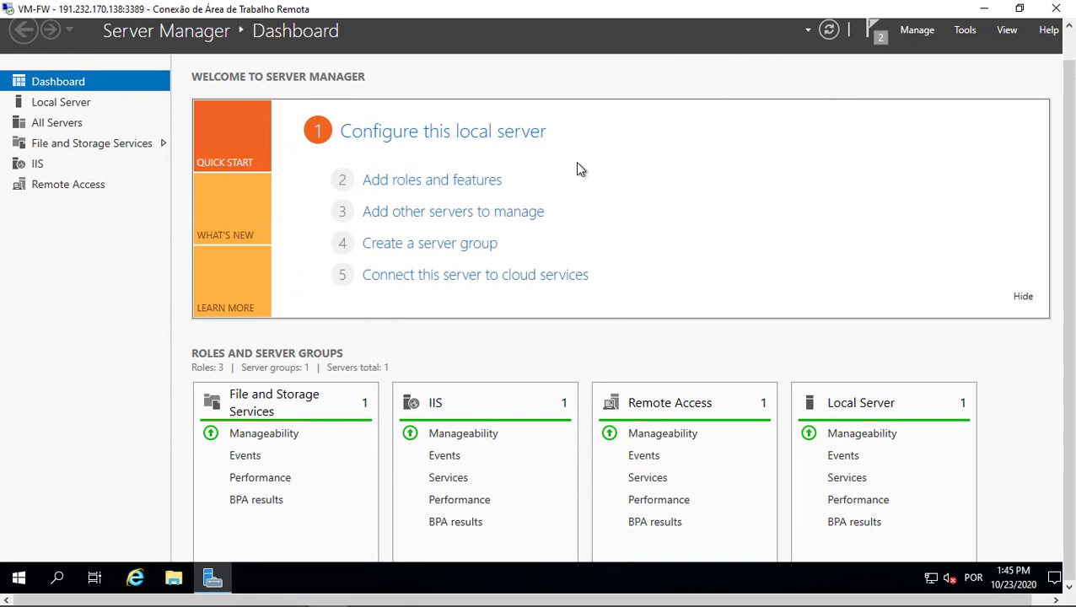
click(877, 36)
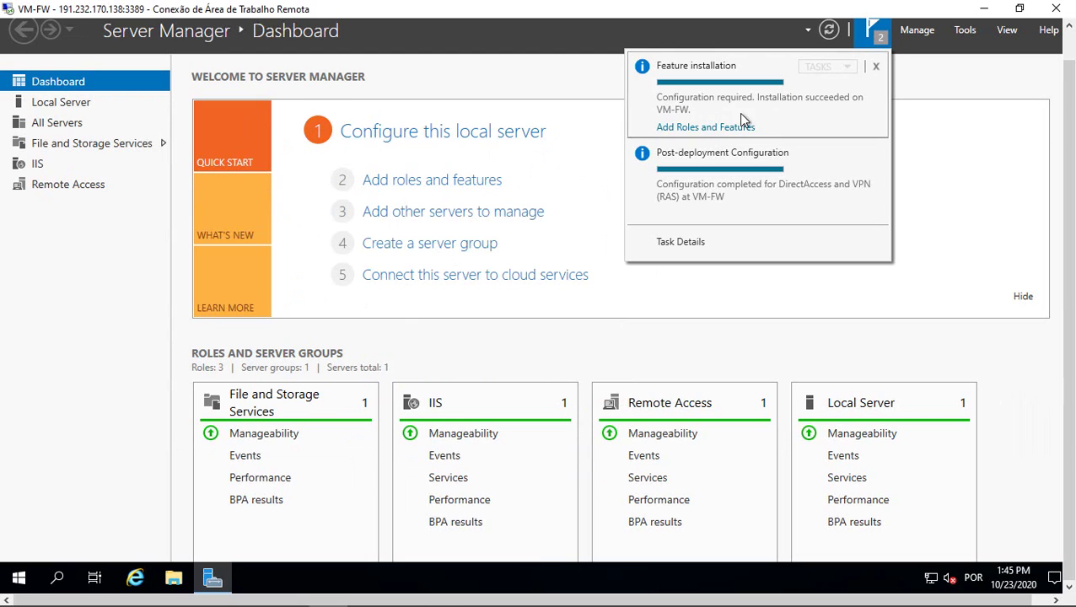
click(966, 33)
click(967, 32)
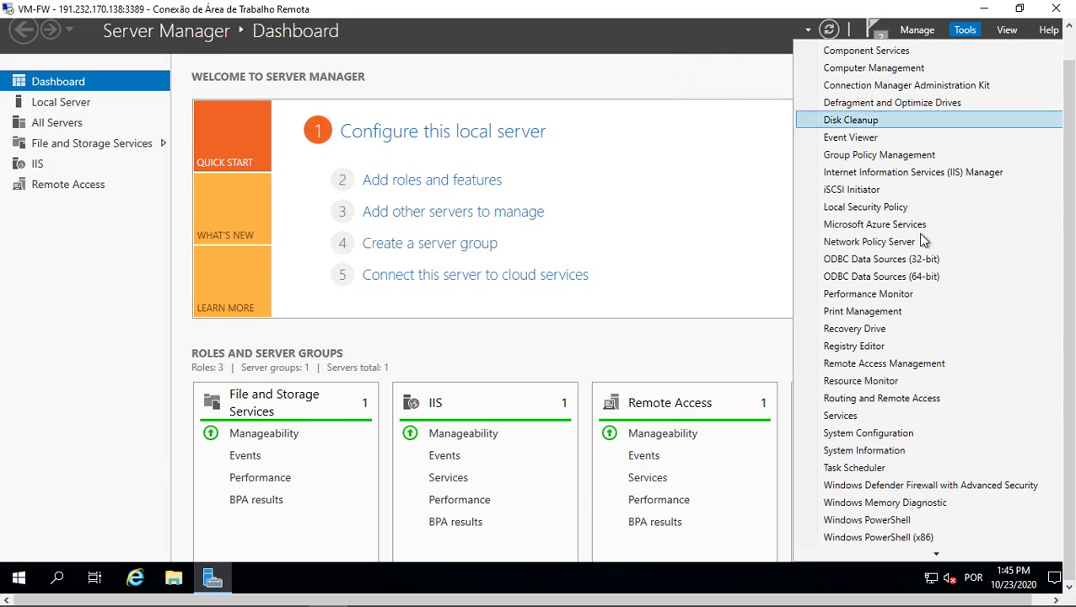
Open the Routing and Remote Access console maximized and select the VM-FW (local) server
click(854, 403)
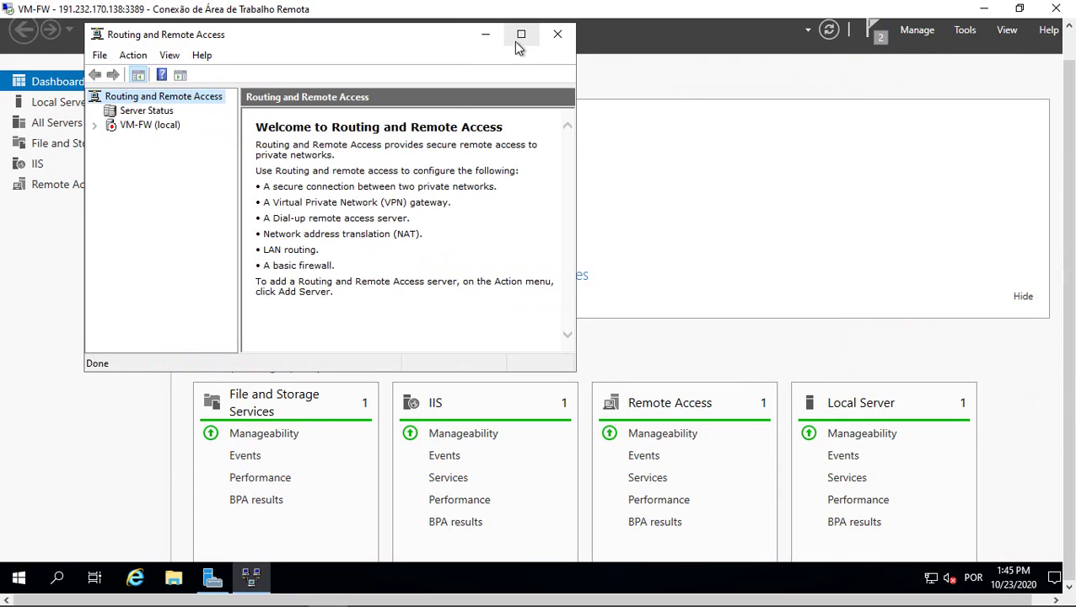
click(516, 39)
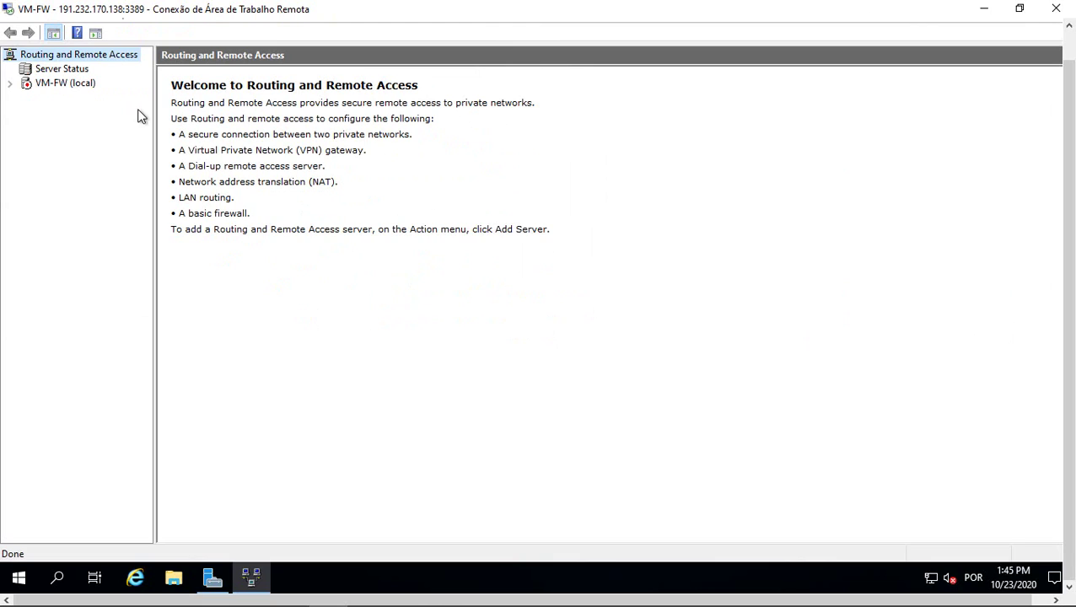
click(10, 84)
click(44, 72)
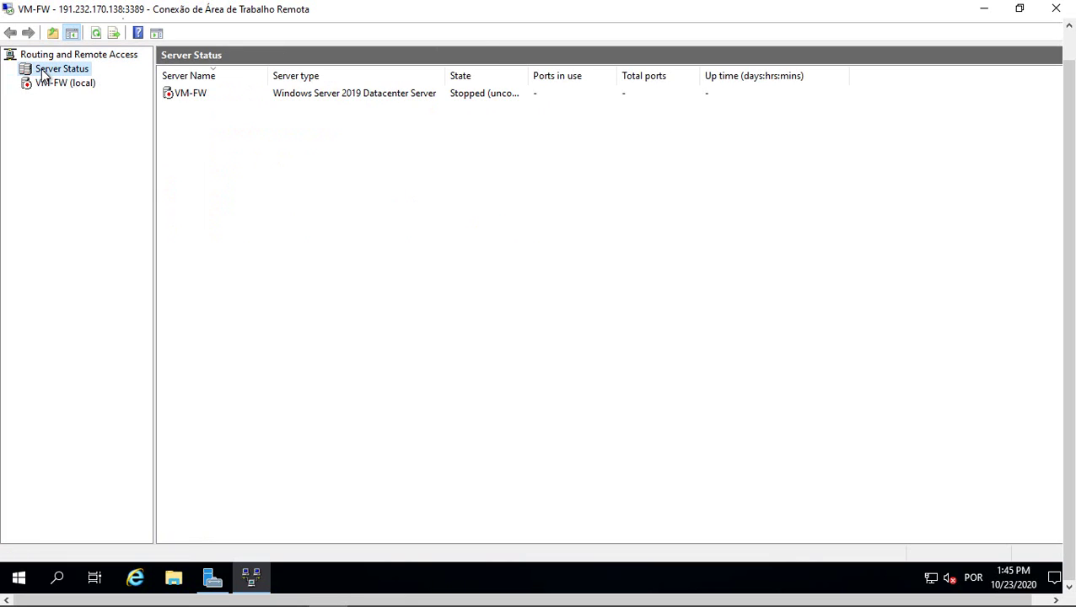
right_click(44, 73)
click(27, 118)
click(36, 88)
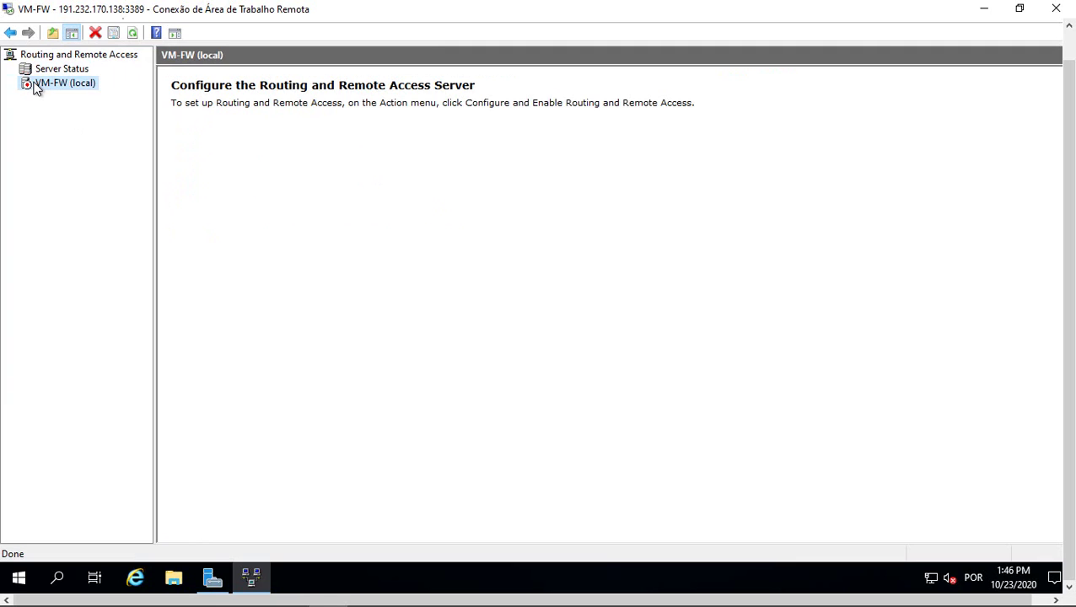
Launch Configure and Enable Routing and Remote Access for VM-FW (local)
right_click(36, 88)
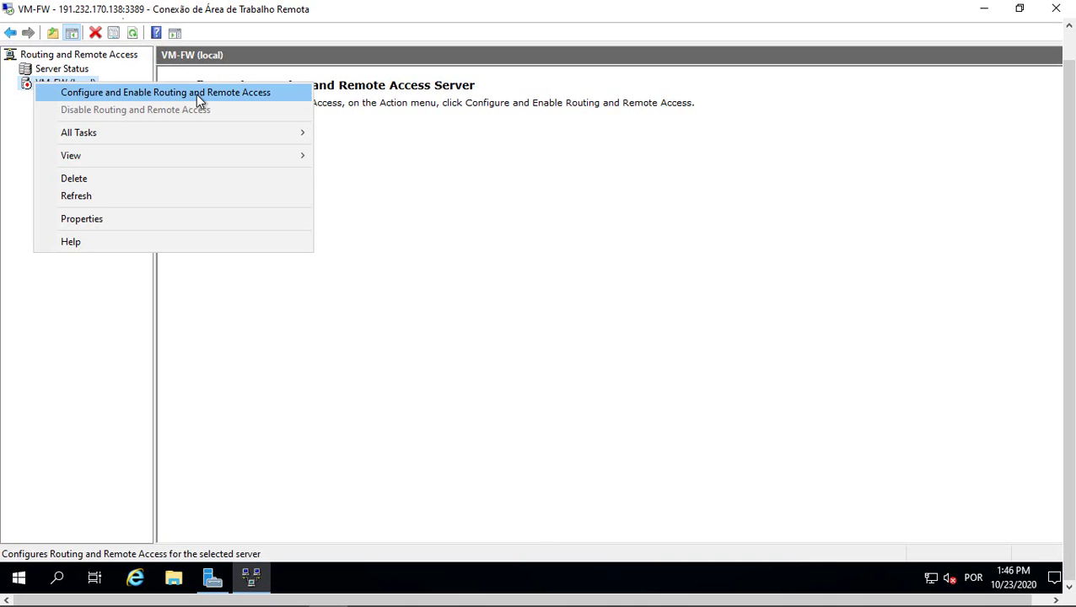
right_click(23, 83)
click(14, 94)
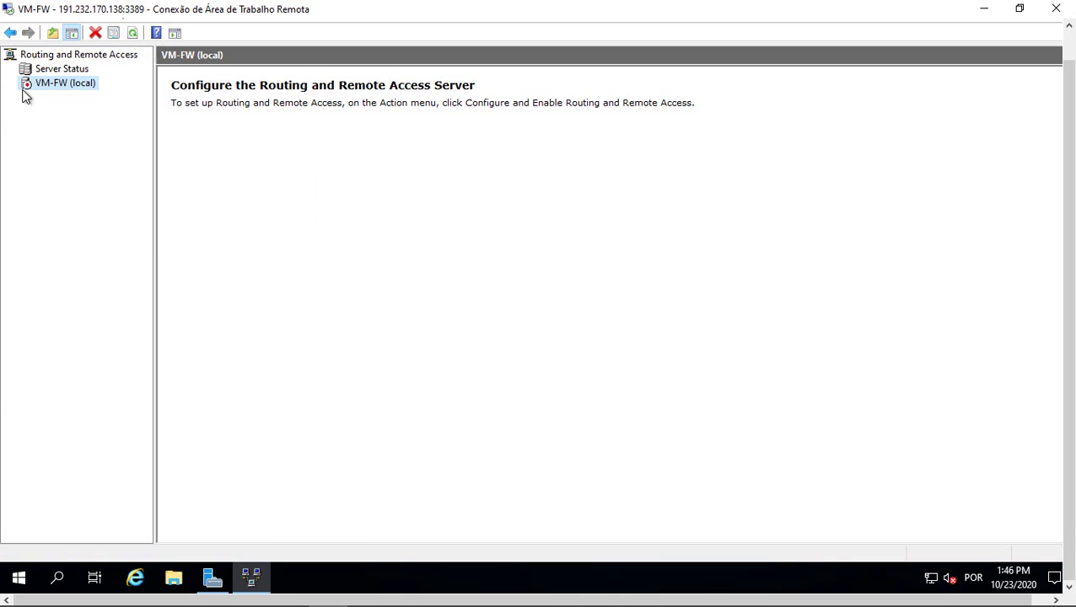
right_click(65, 85)
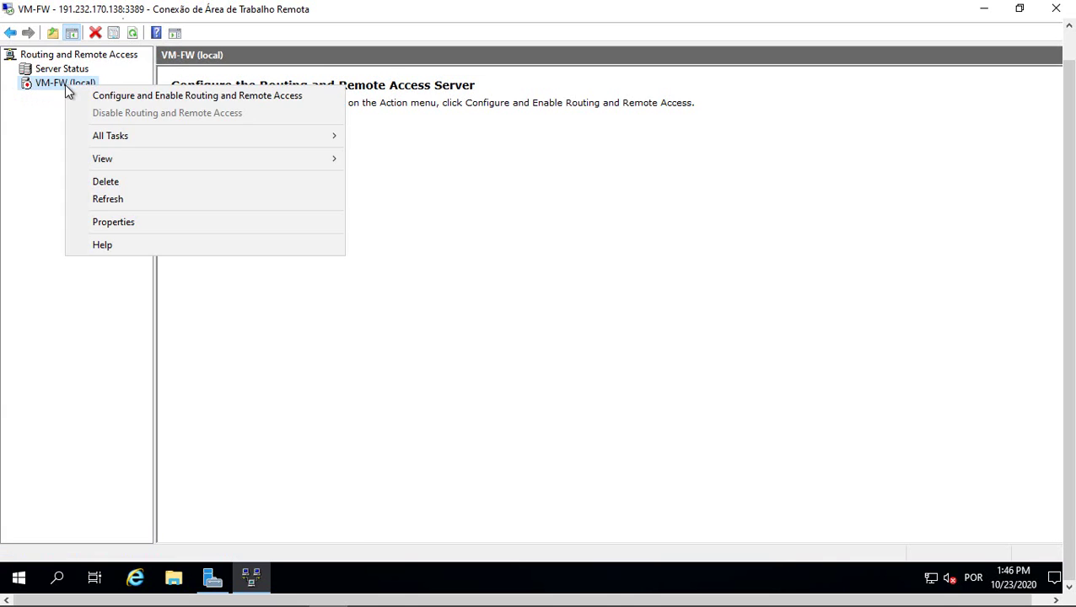
click(116, 97)
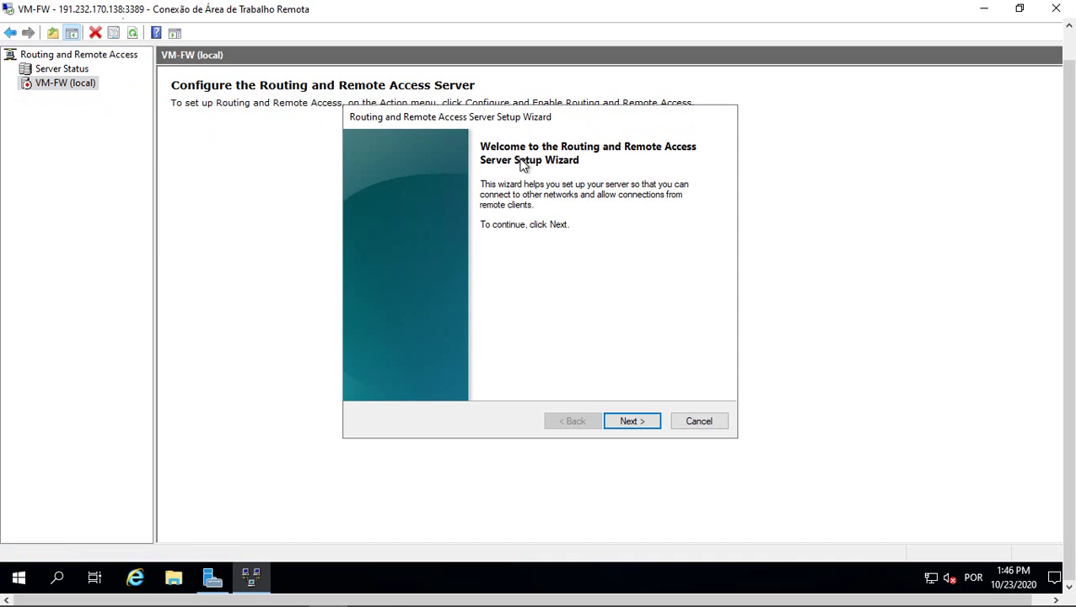
Configure VM-FW for secure connection between two private networks, choosing No for demand-dial, and finish
click(633, 422)
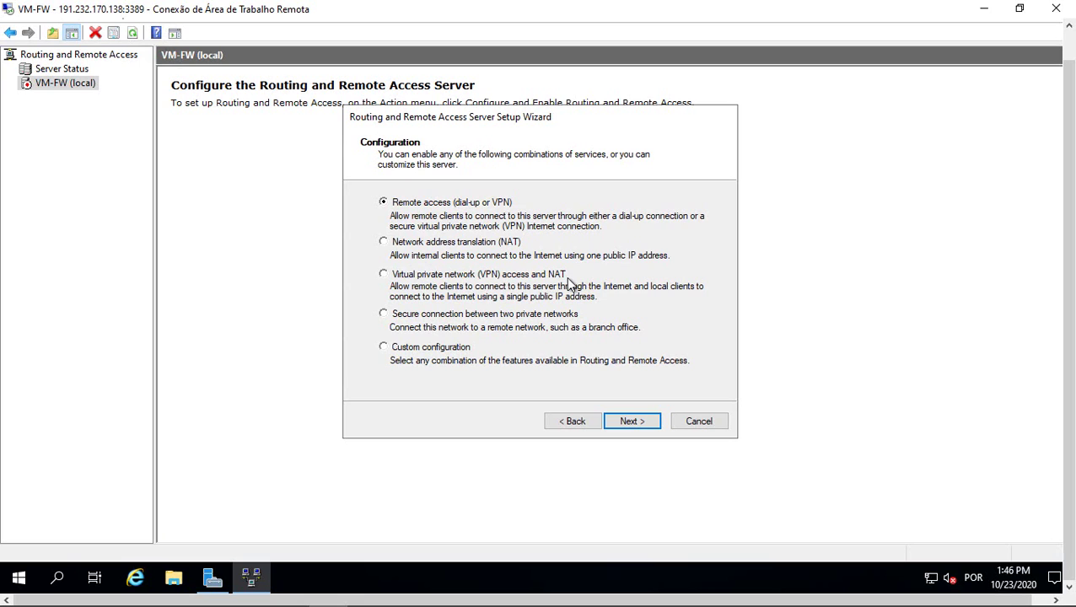
click(409, 317)
click(621, 422)
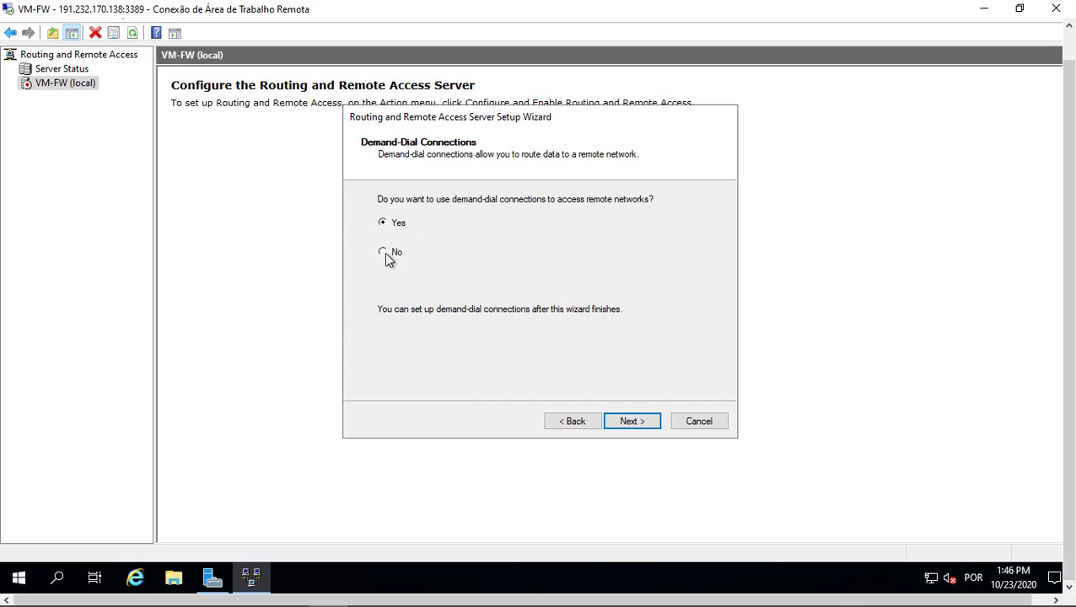
click(627, 421)
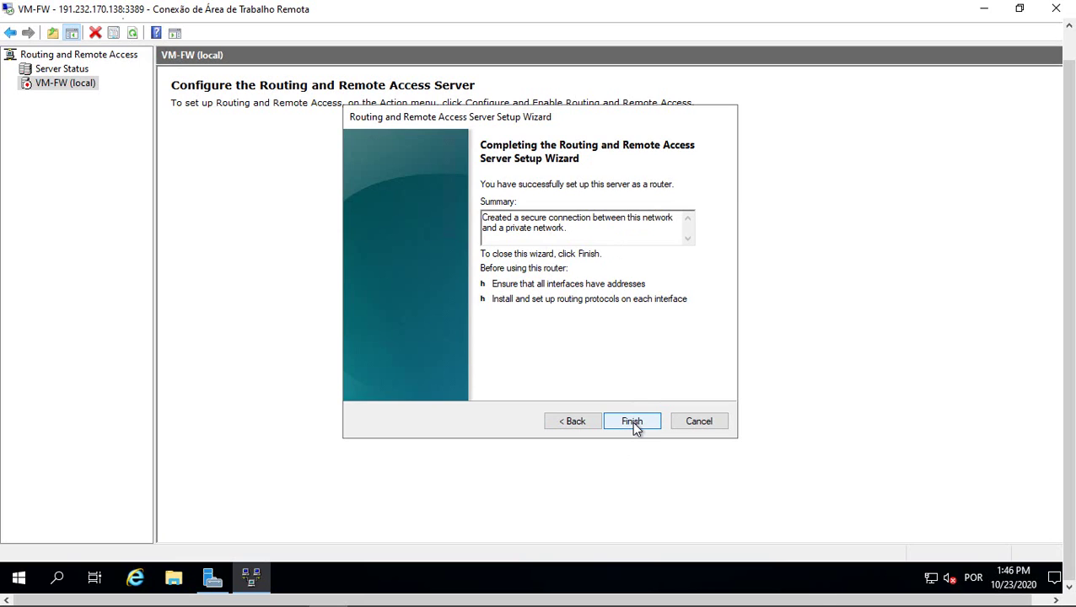
click(632, 421)
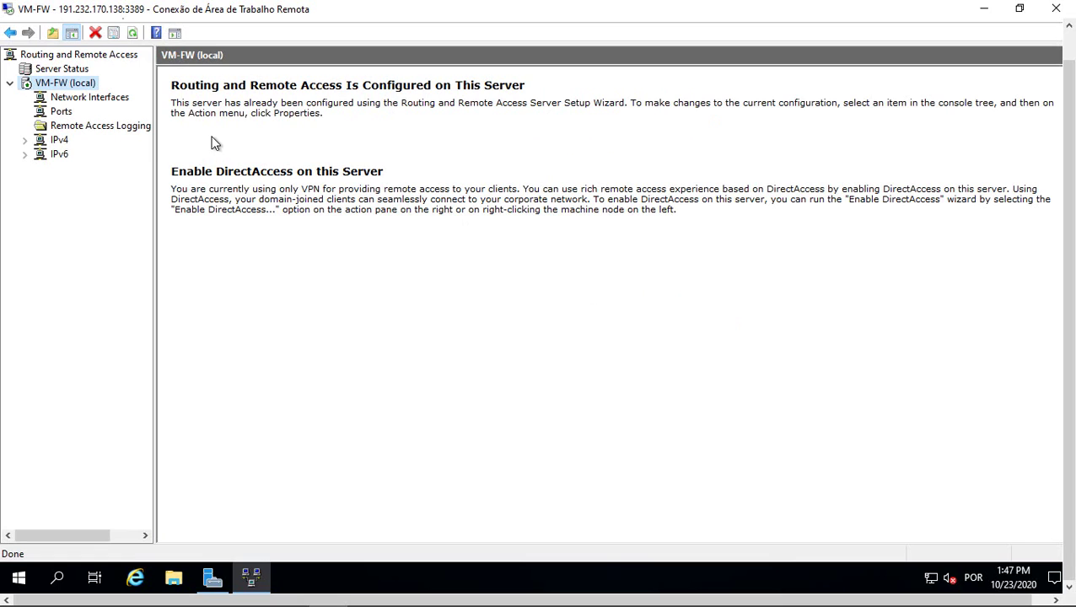
Browse VM-FW's Ports, Remote Access Logging, IPv4 and expanded IPv6 nodes
click(55, 101)
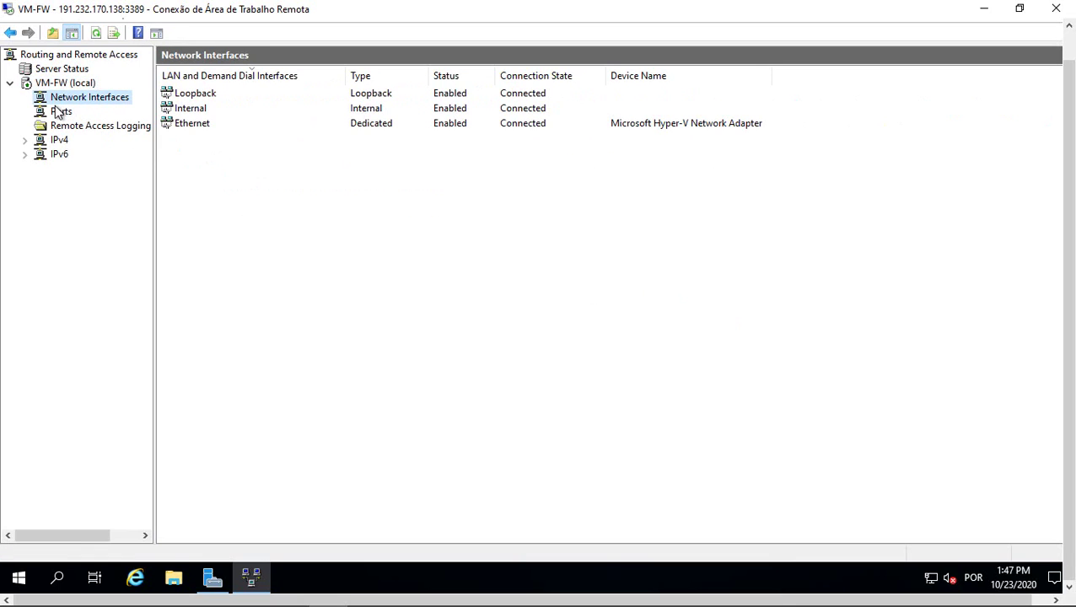
click(55, 108)
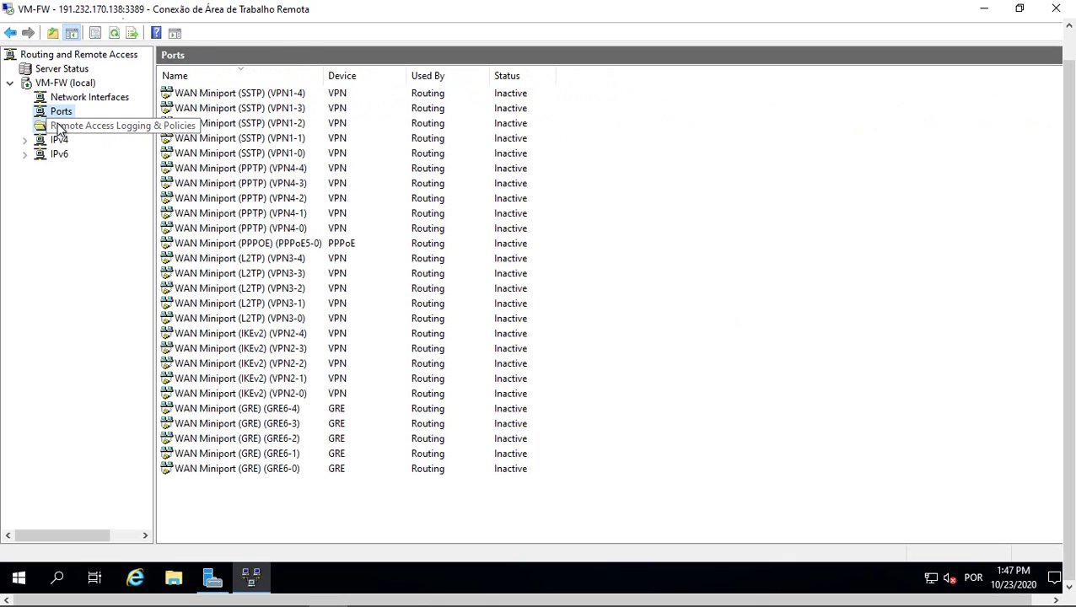
click(59, 126)
click(58, 142)
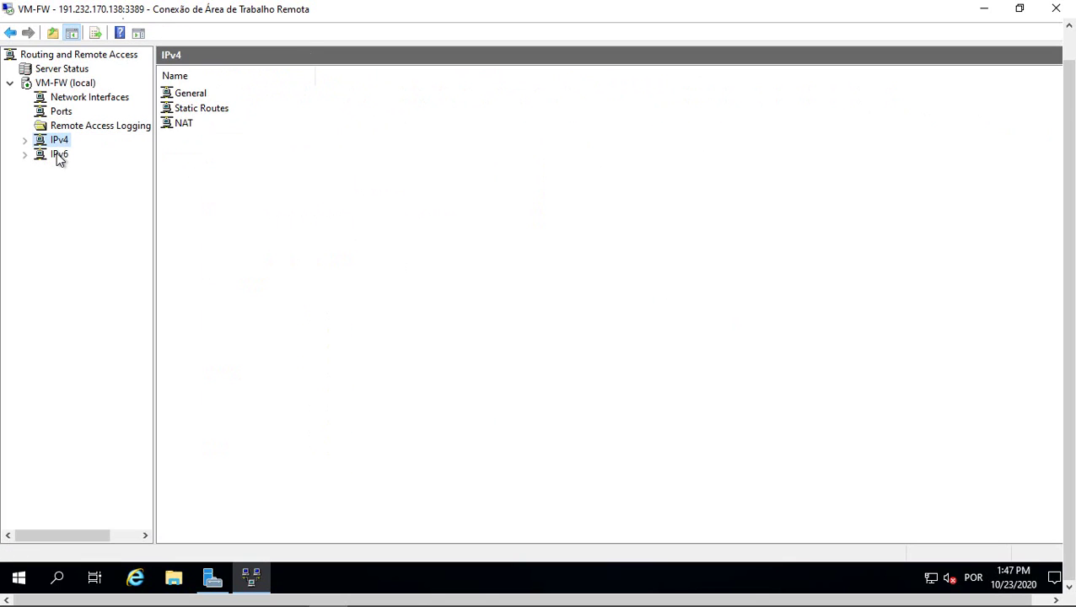
double_click(57, 156)
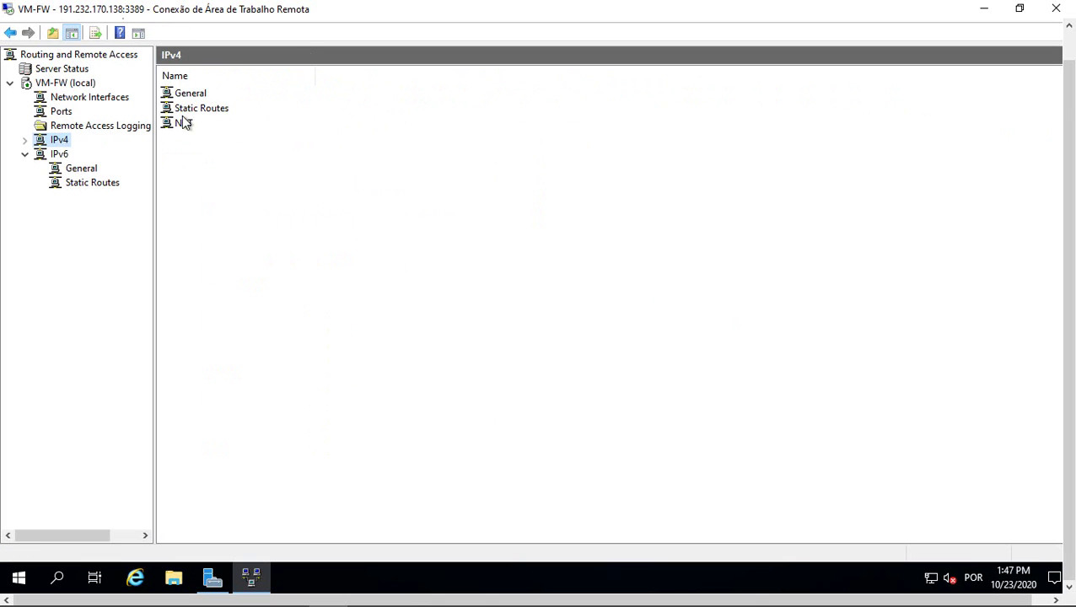
click(57, 155)
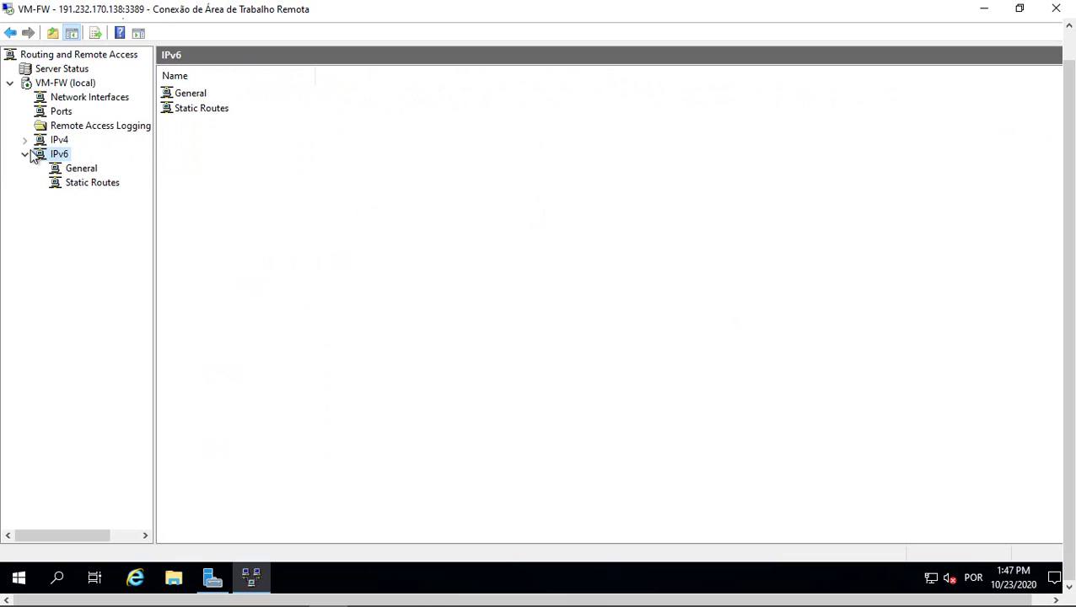
Select Network Interfaces under VM-FW and bring up its actions
right_click(66, 85)
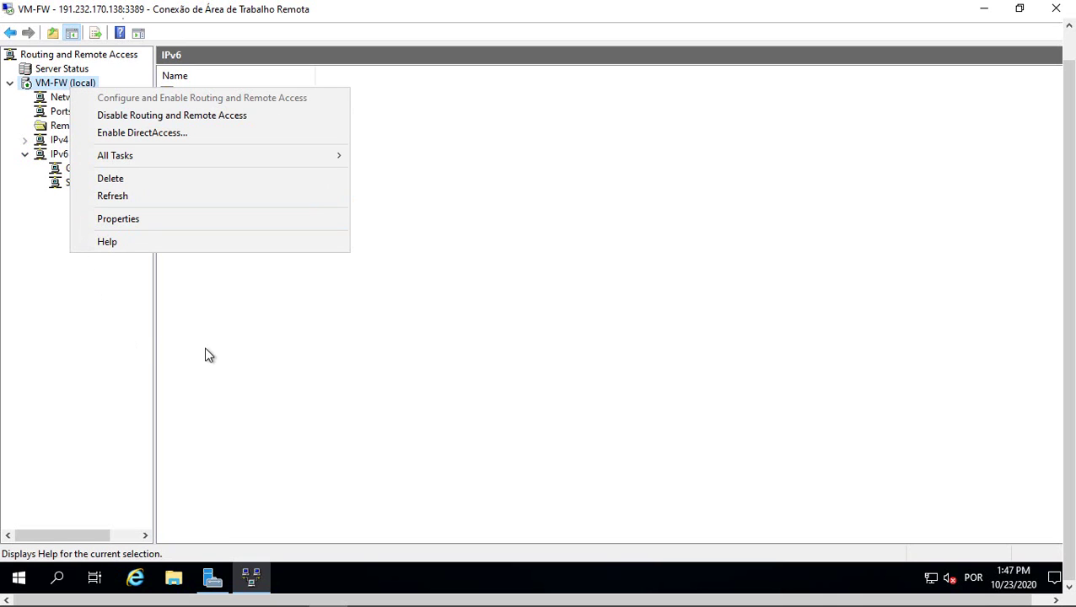
click(205, 348)
click(65, 83)
right_click(68, 87)
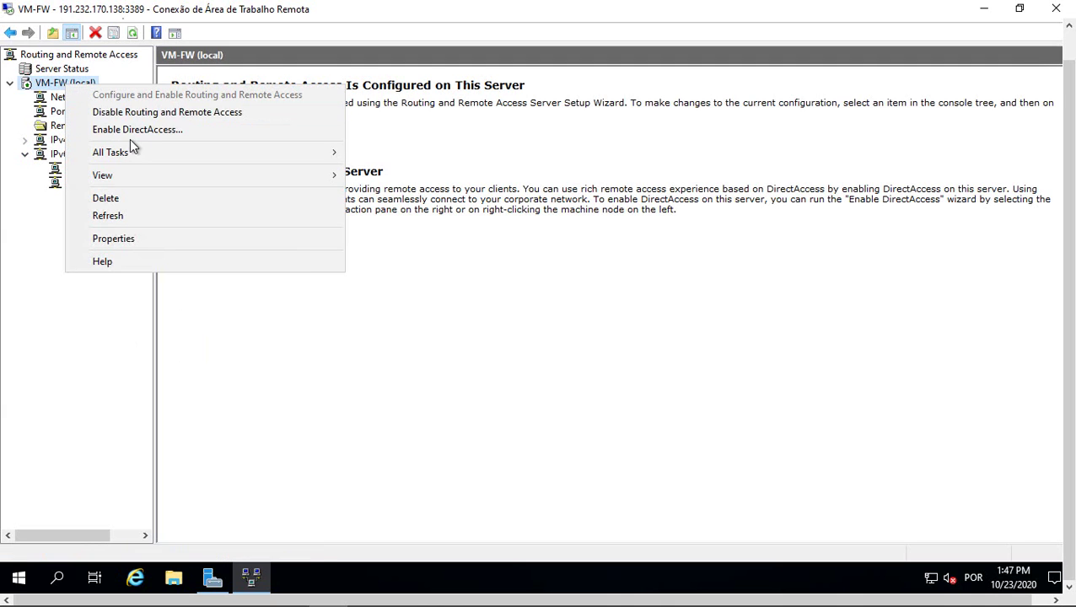
mouse_move(144, 156)
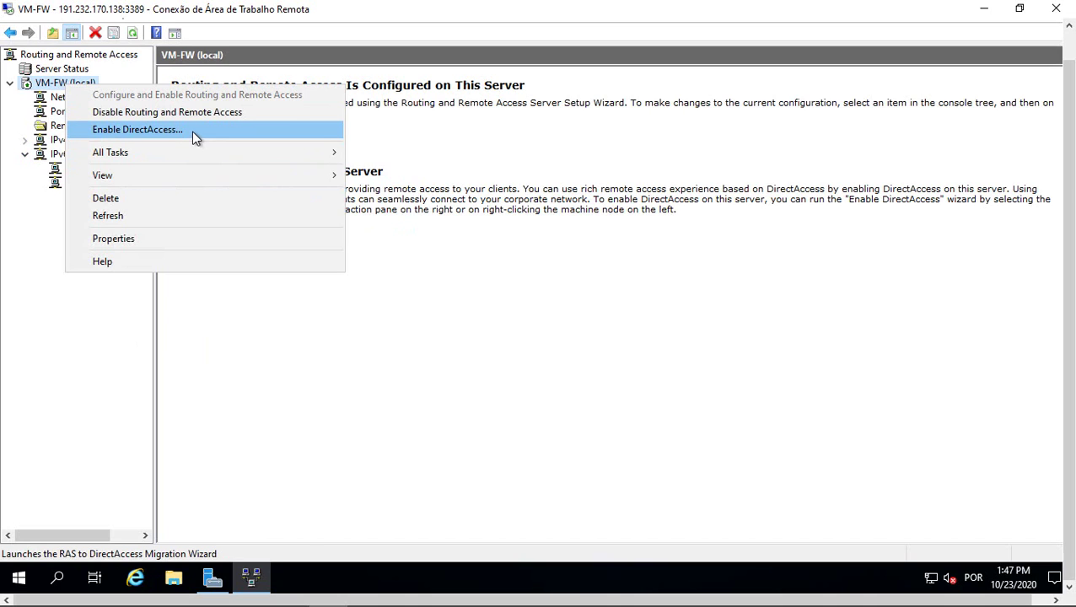
click(76, 294)
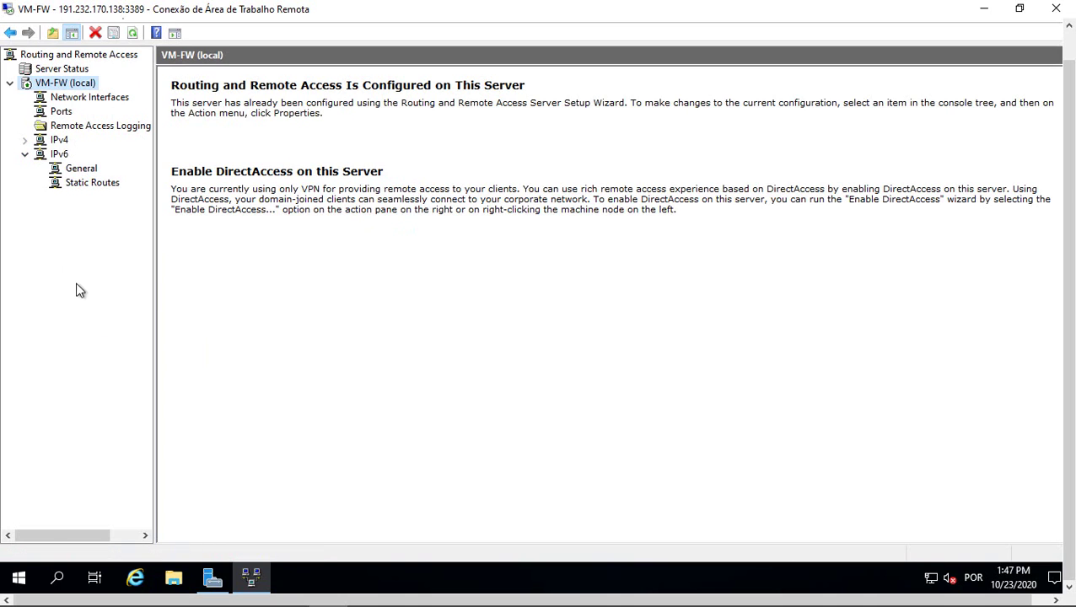
click(68, 99)
right_click(68, 99)
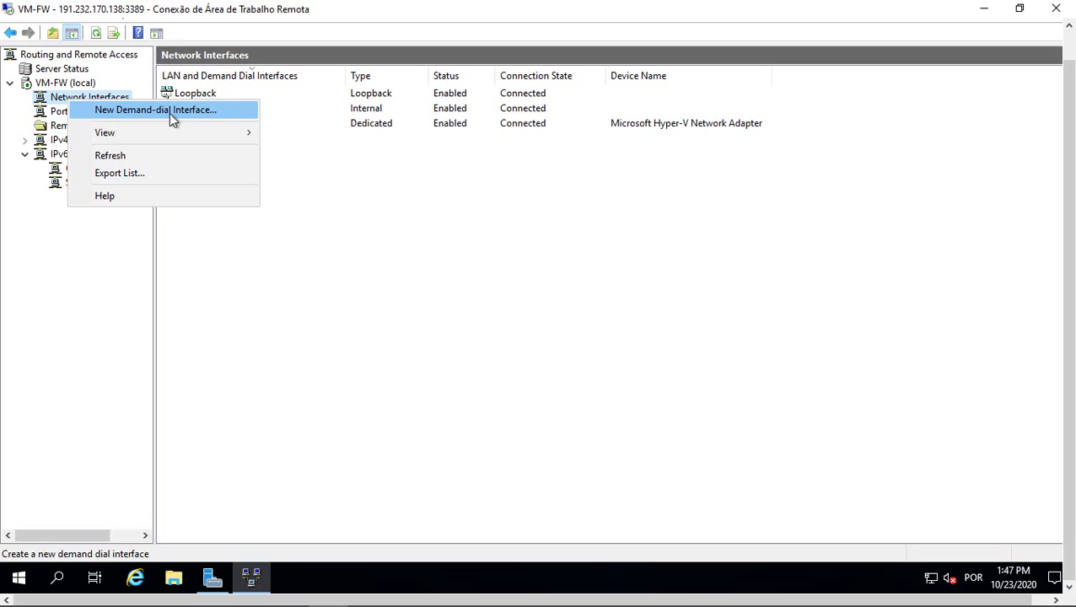
Create a new demand-dial interface VPN-AZURE with VPN connection type and IKEv2
click(169, 113)
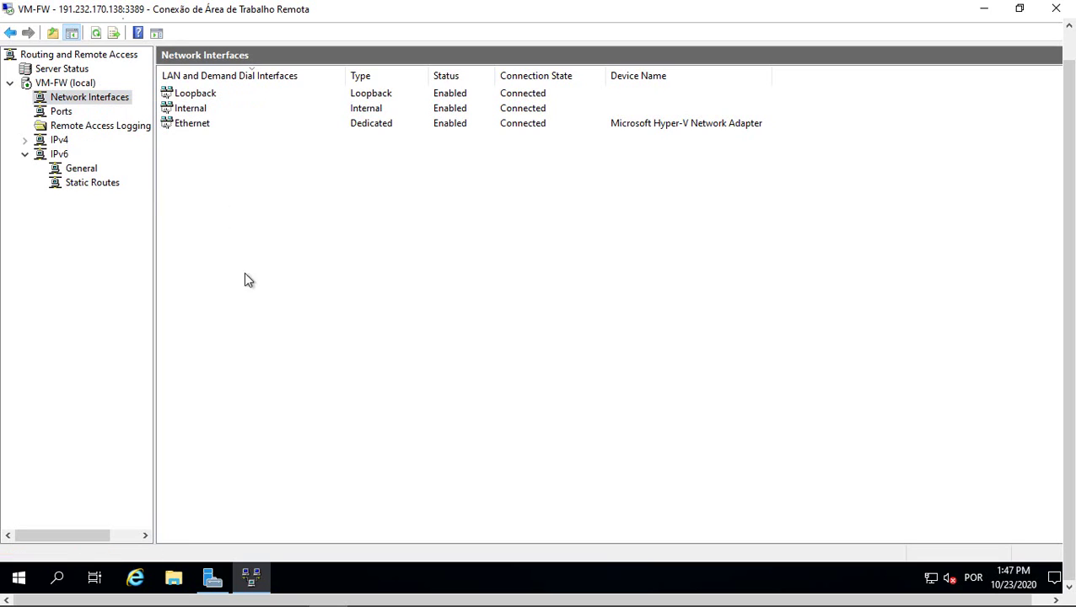
right_click(101, 96)
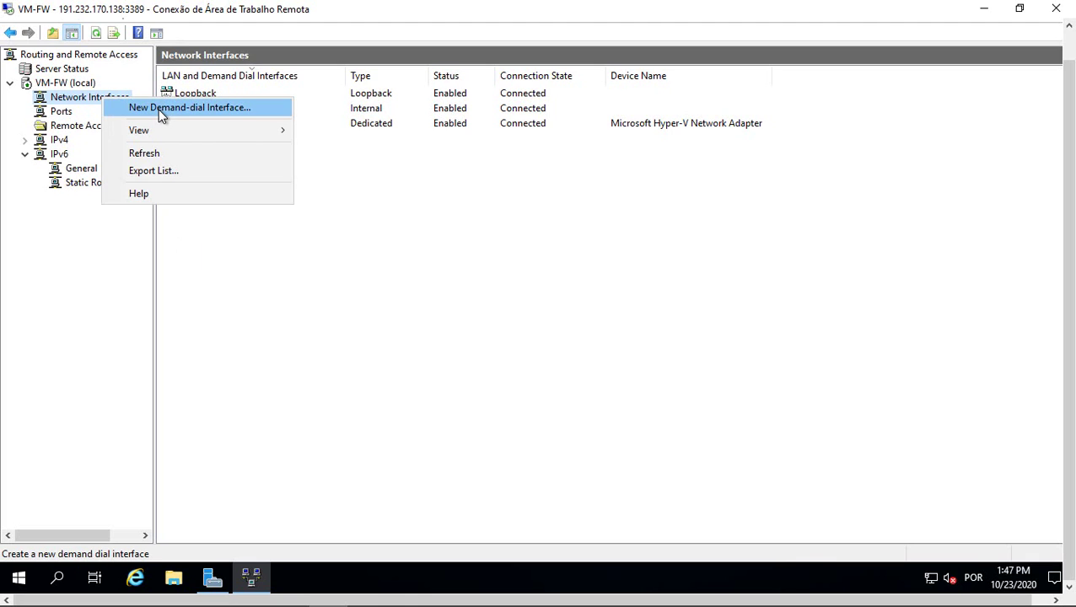
click(163, 110)
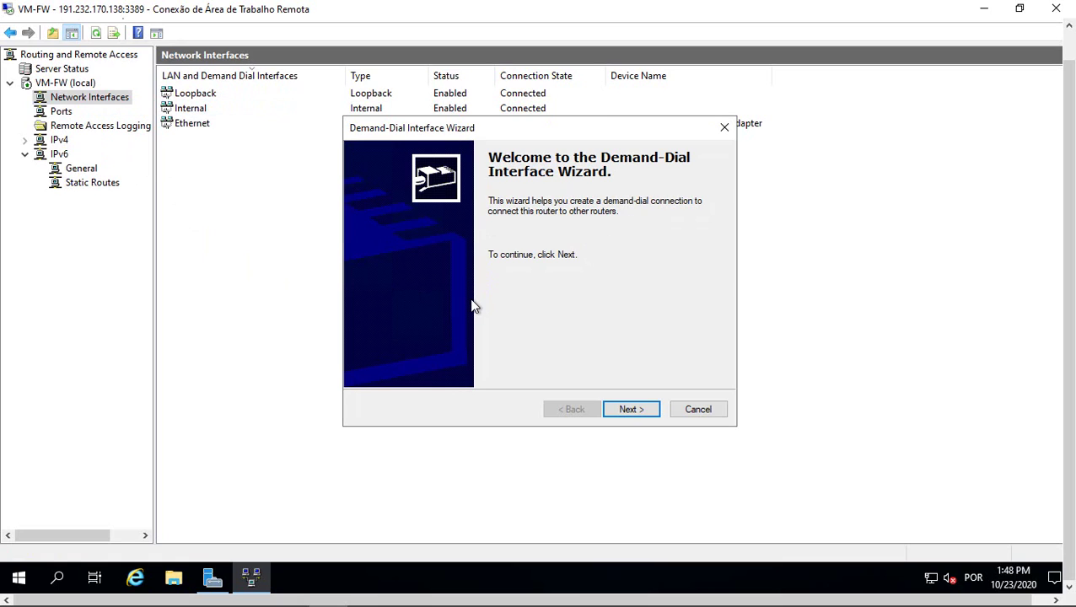
click(615, 411)
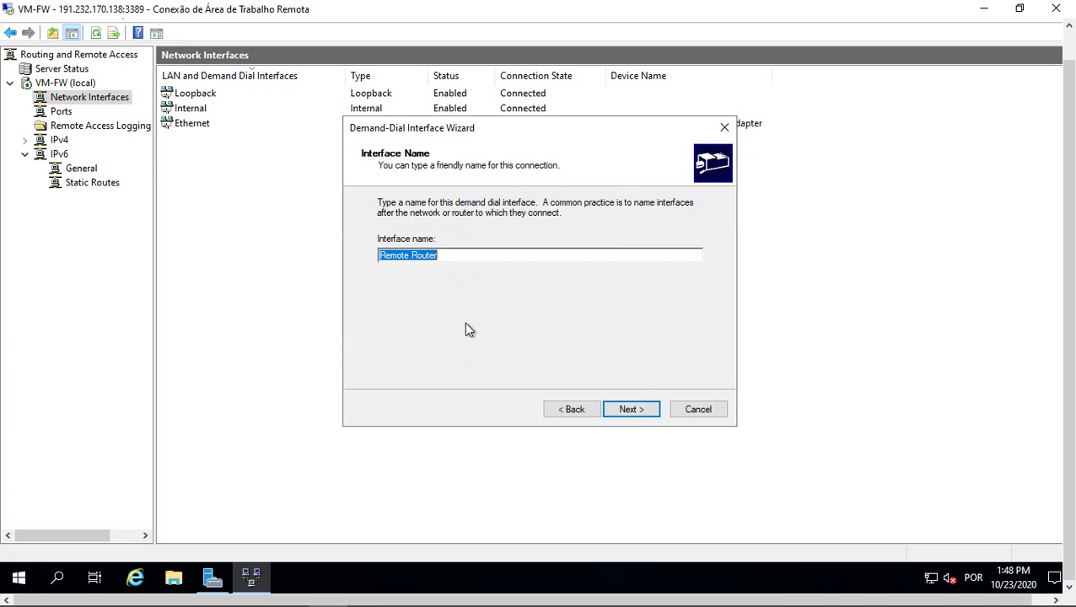
drag(464, 253, 321, 232)
text(VP)
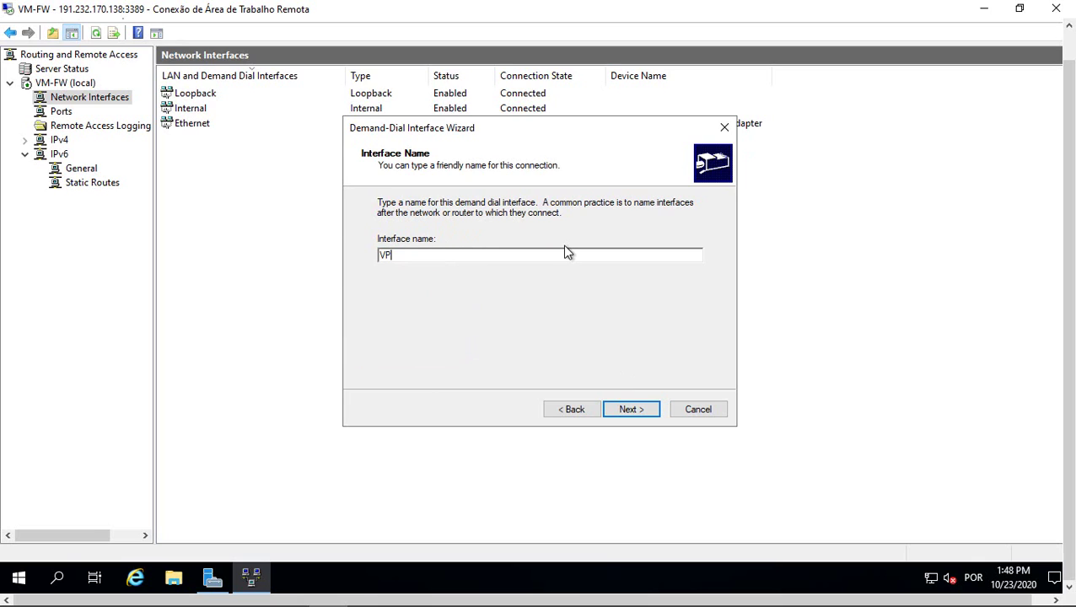
text(N-AZURE)
click(611, 413)
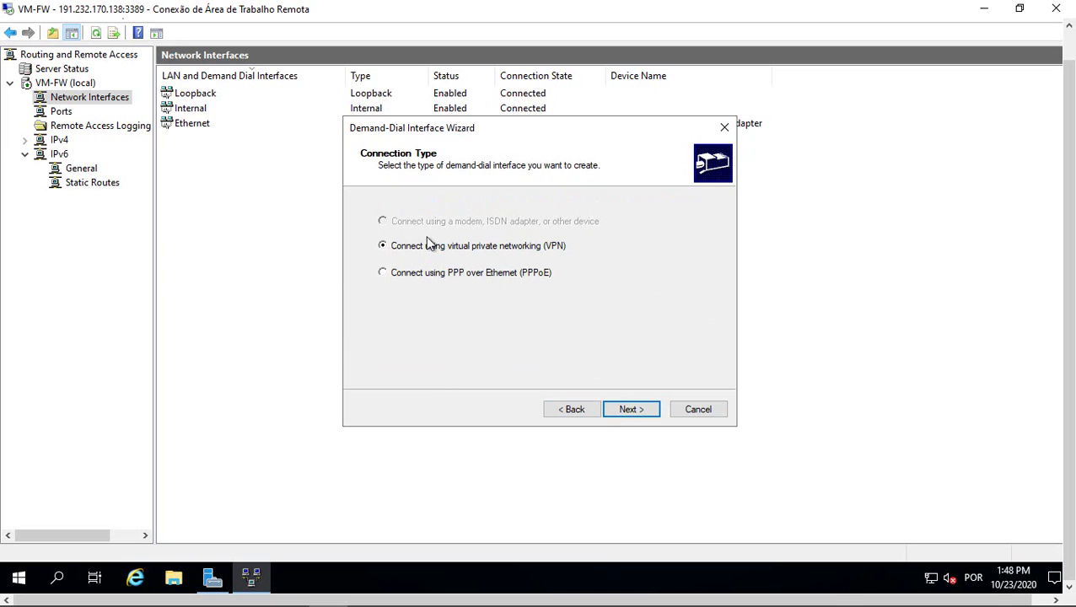
click(636, 415)
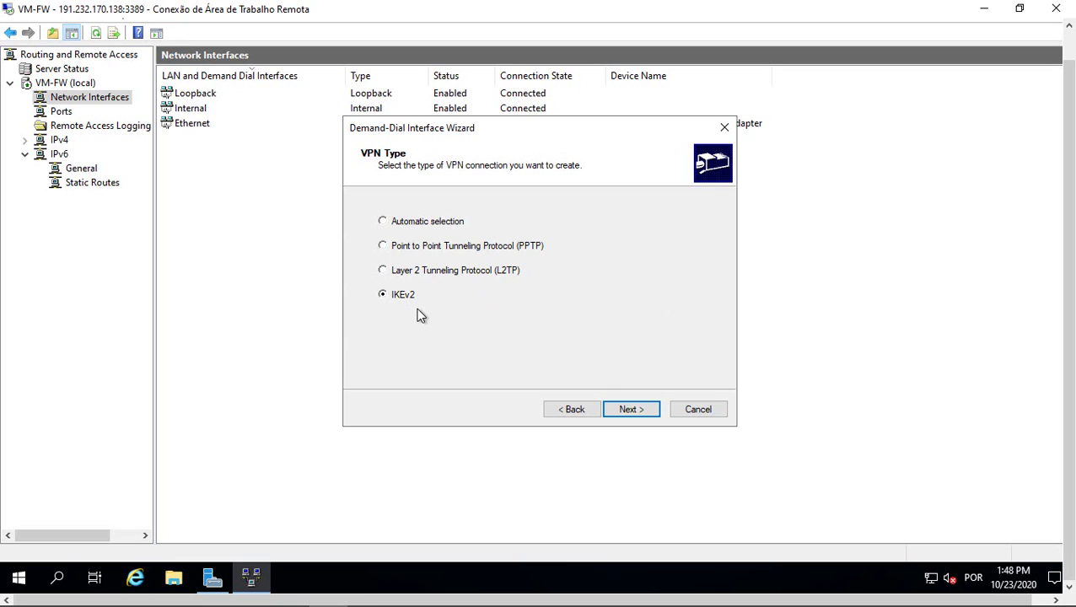
click(638, 409)
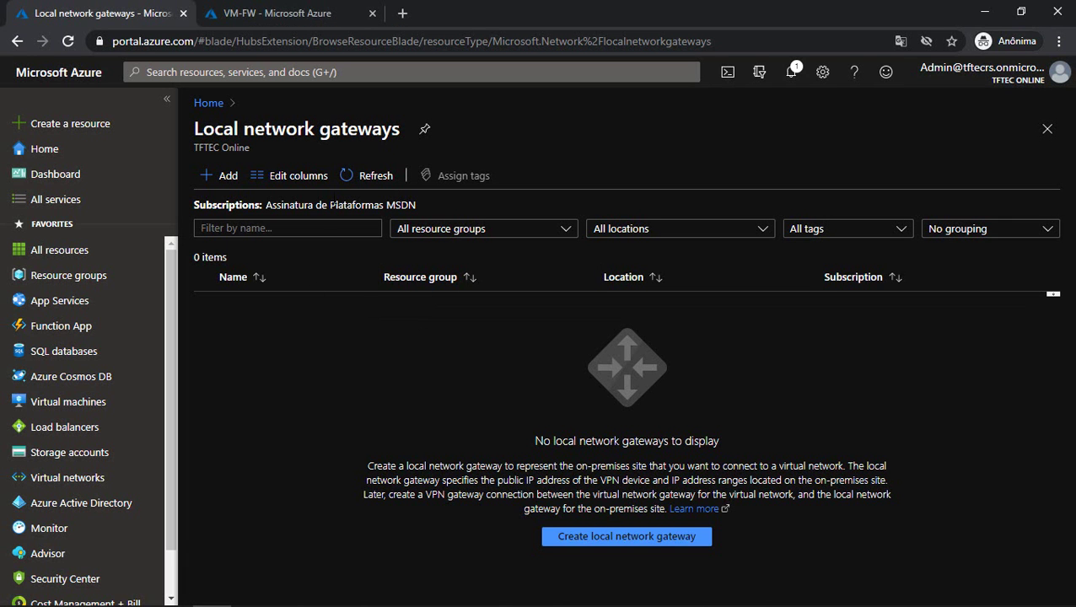
Refresh the Local network gateways list
click(355, 179)
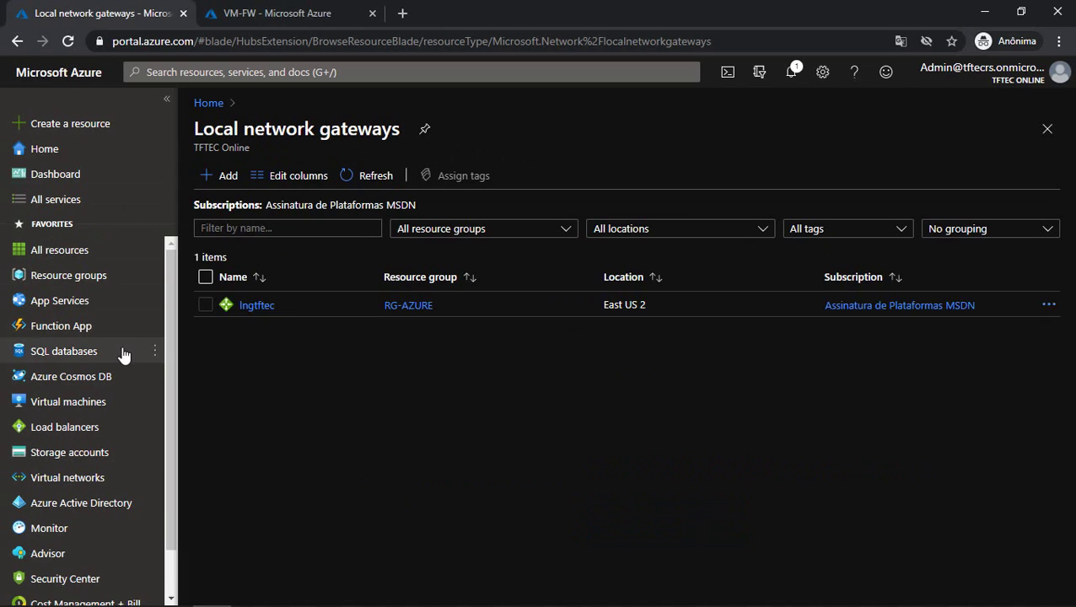
scroll(118, 367, down, 1)
scroll(67, 470, up, 1)
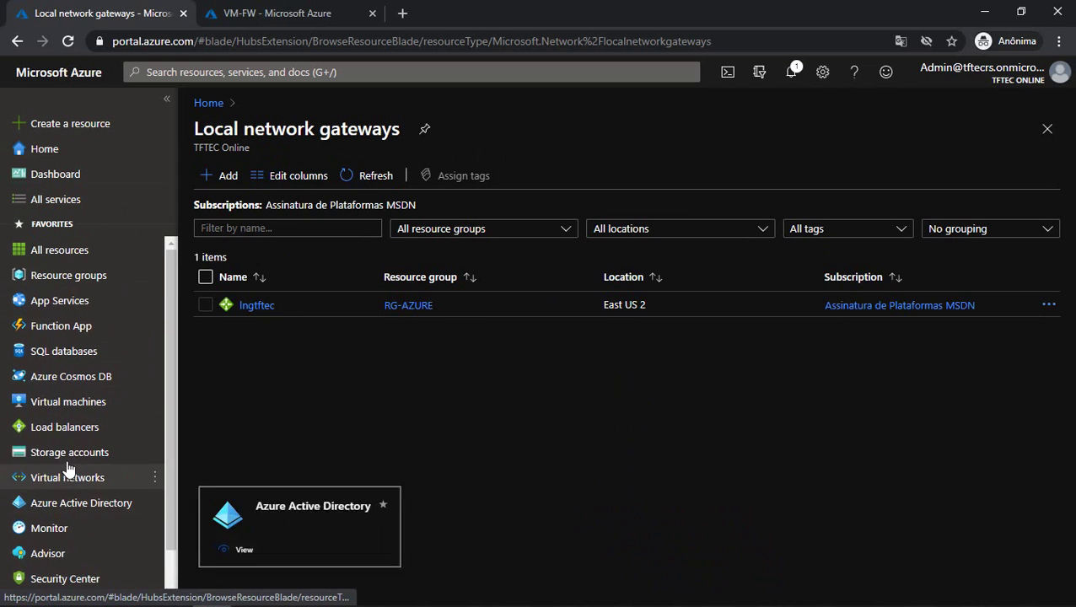
Open gateway VNGTFTEC01 from Virtual network gateways and copy its public IP 52.252.43.10
click(227, 76)
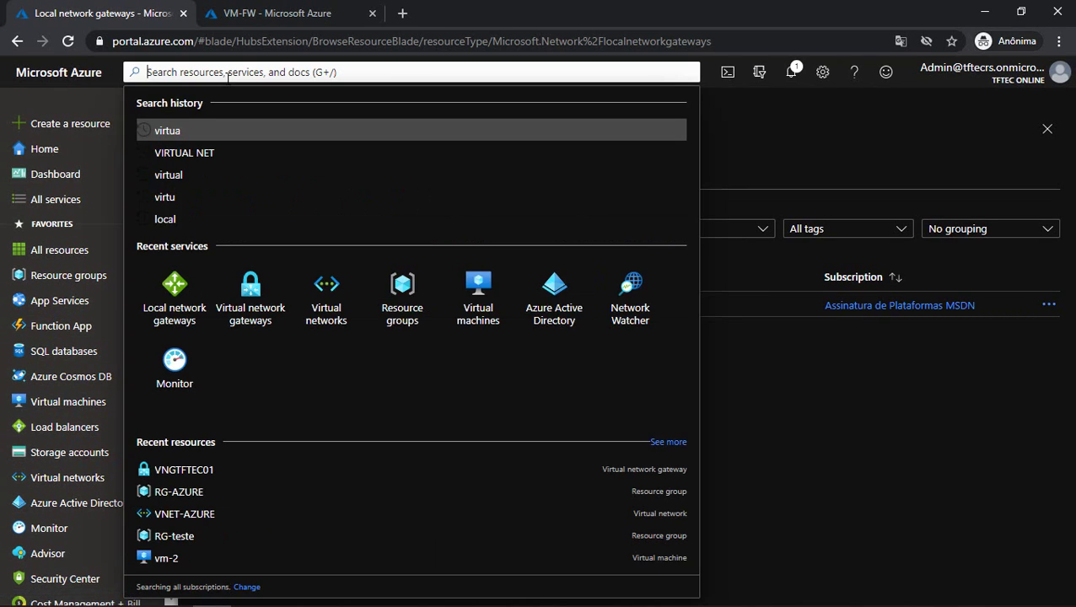
text(virtual ne)
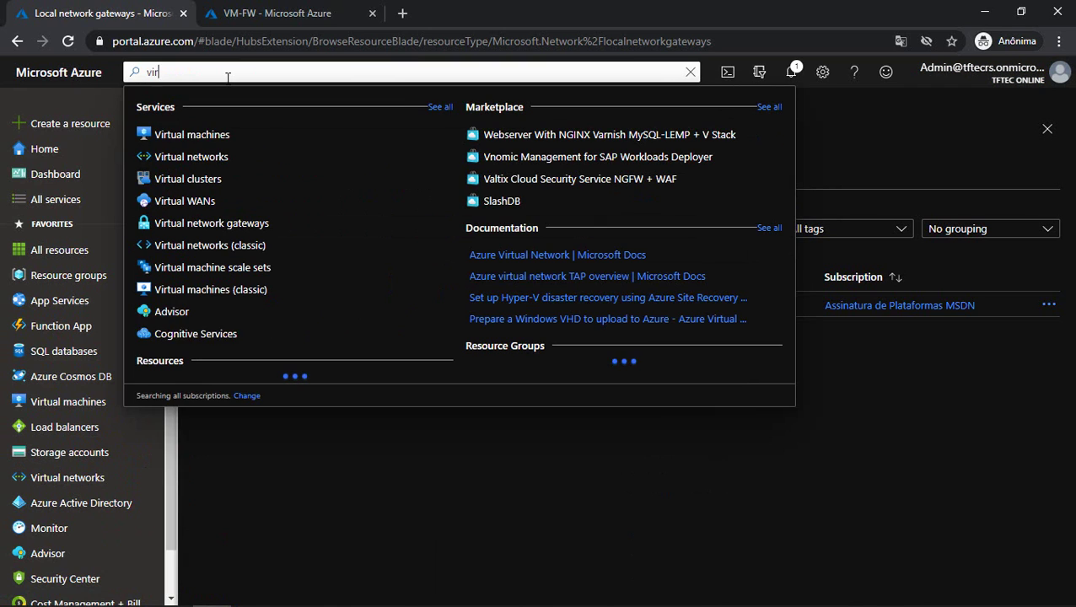
click(222, 157)
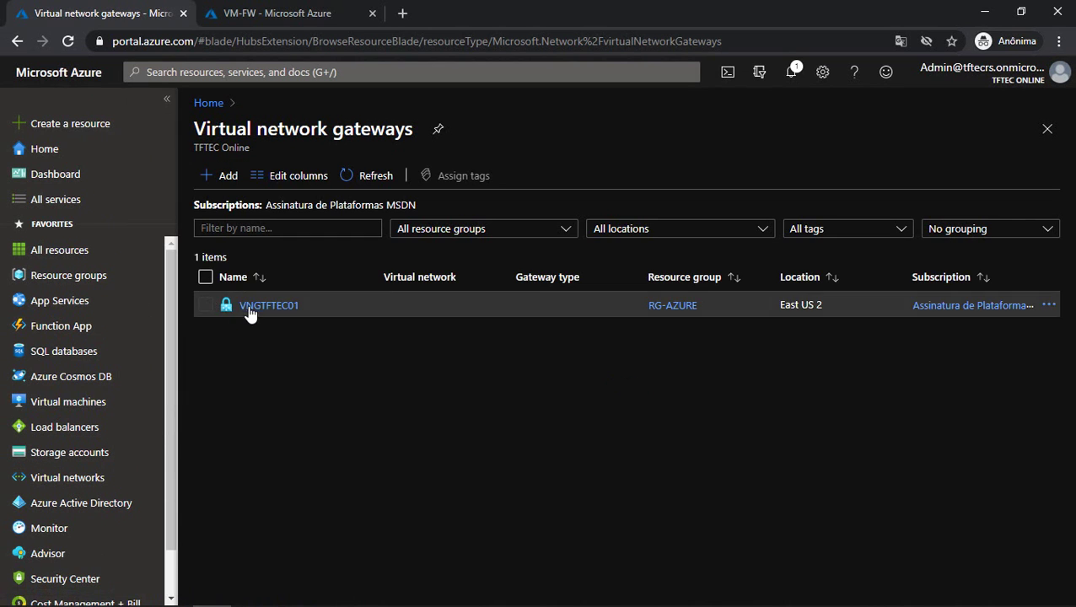
click(253, 307)
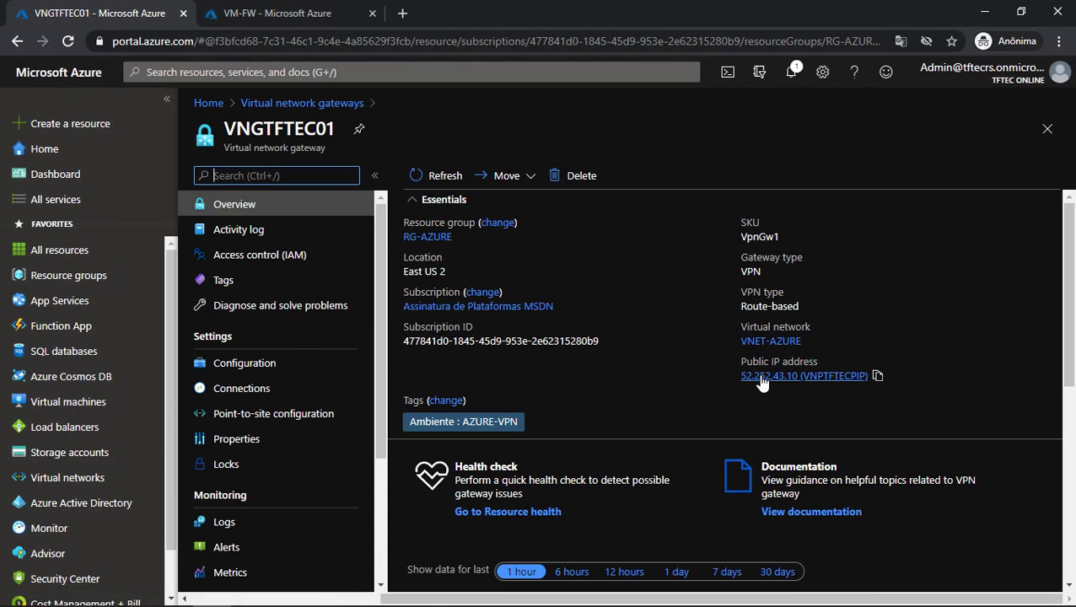
drag(740, 376, 798, 377)
key(ctrl+c)
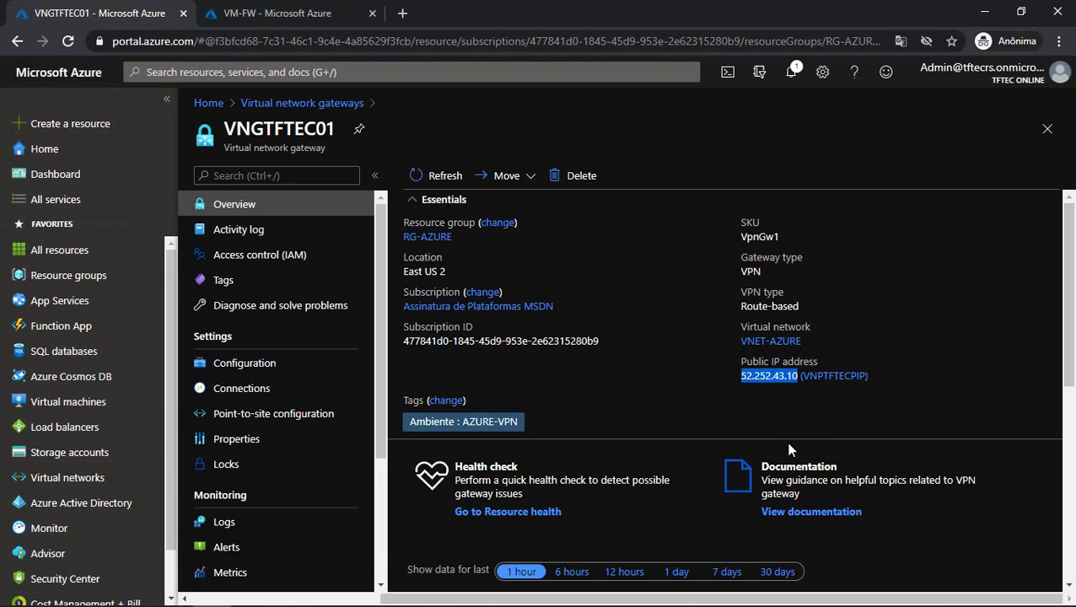
key(alt+Tab)
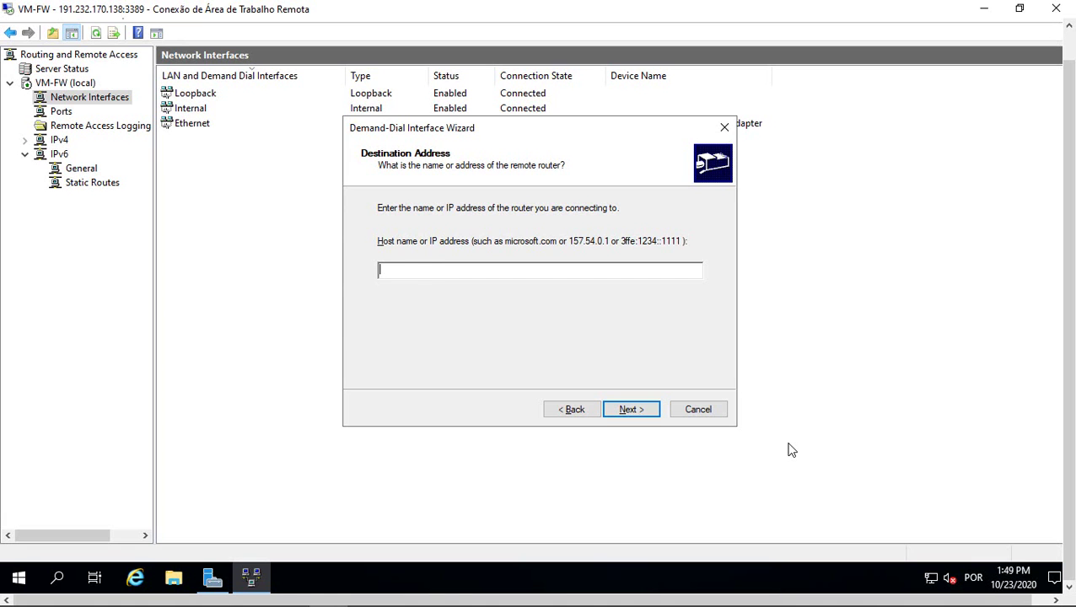
Enter destination 52.252.43.10 and keep Route IP packets on this interface enabled
key(ctrl+v)
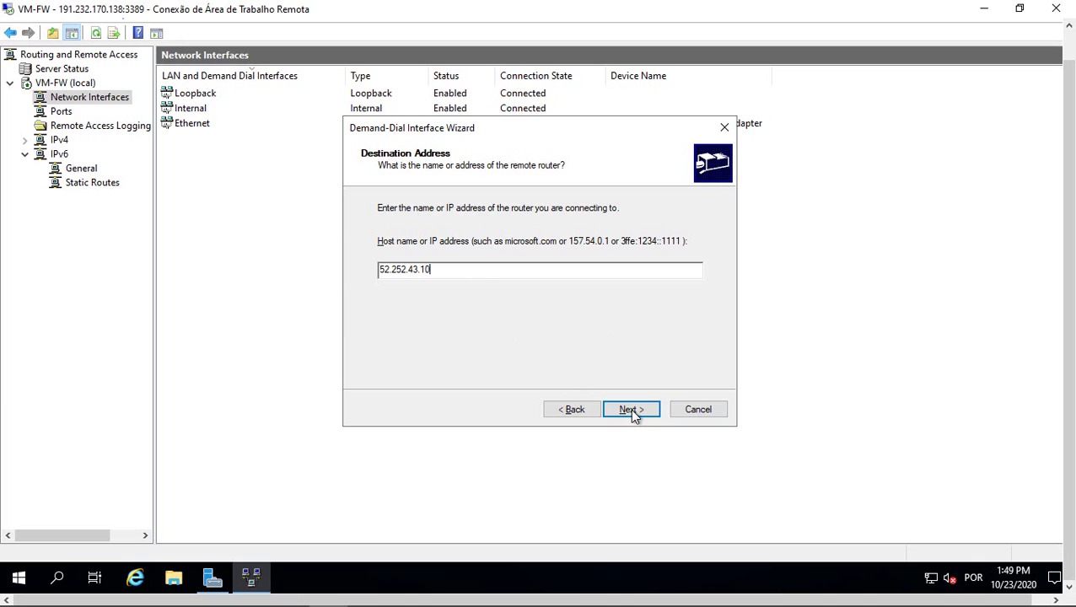
click(633, 413)
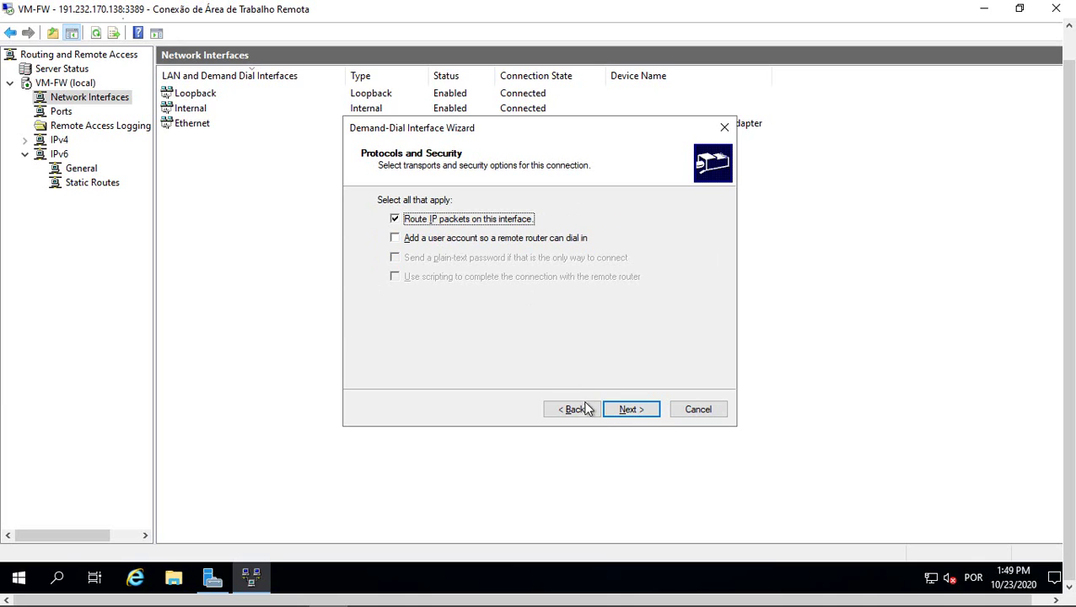
click(628, 412)
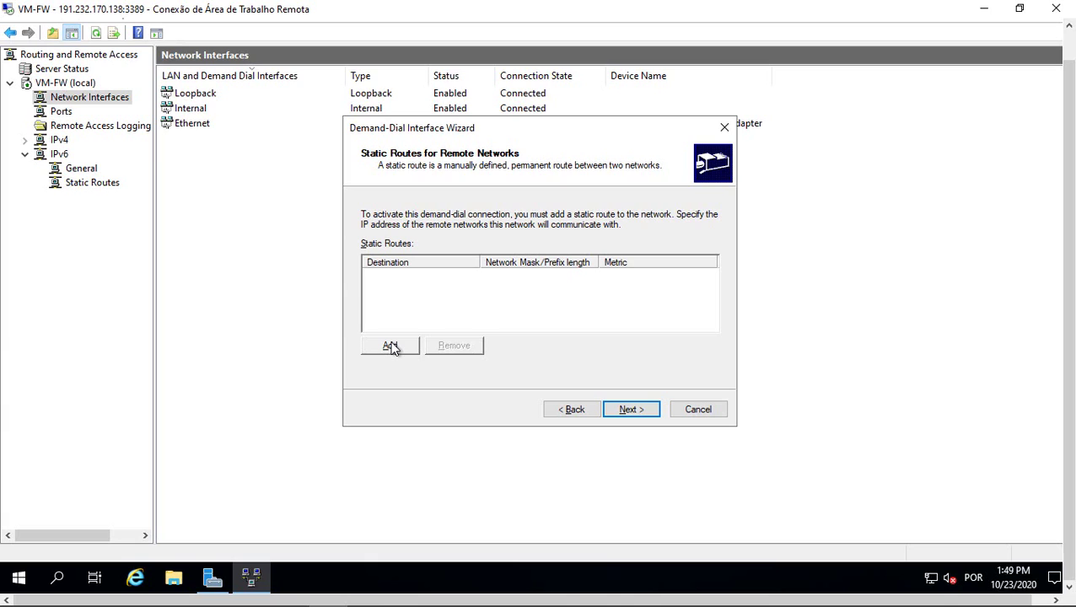
Add static route 10.0.0.0, mask 255.255.0.0, metric 10, and continue to credentials
click(391, 346)
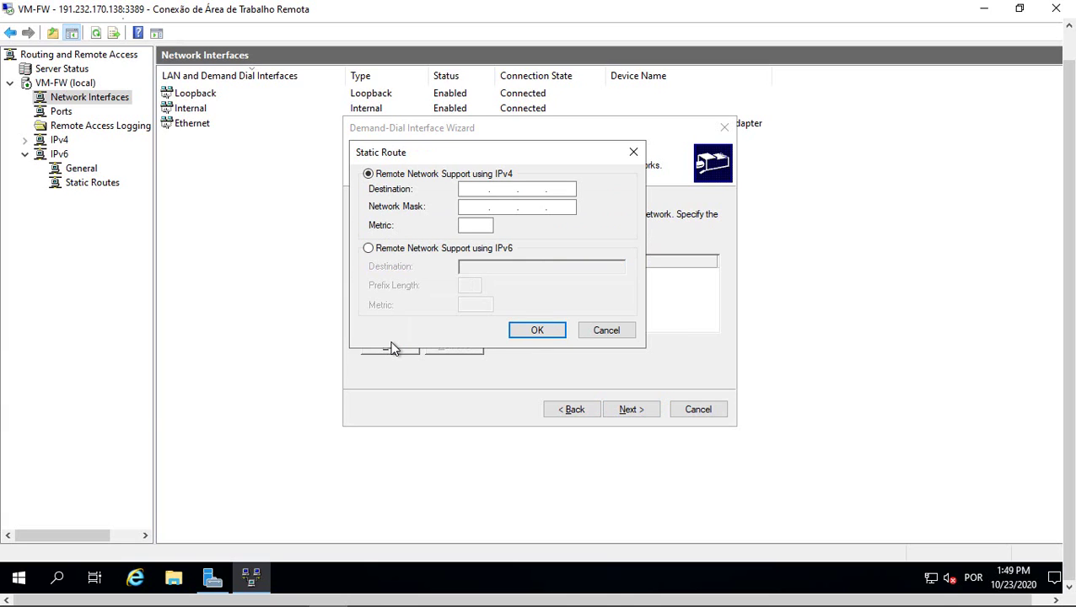
key(alt)
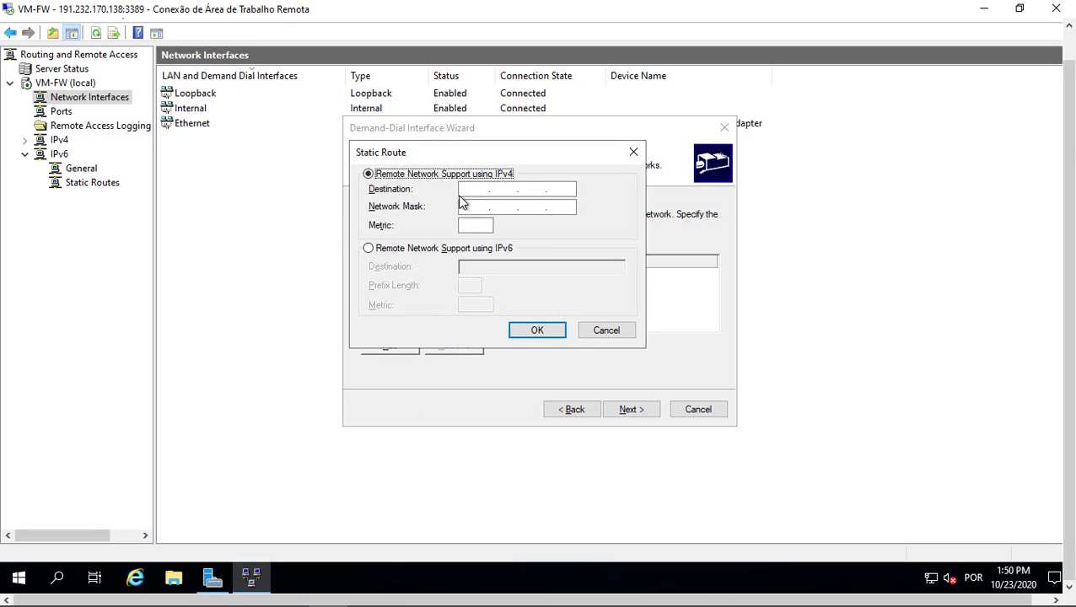
click(461, 195)
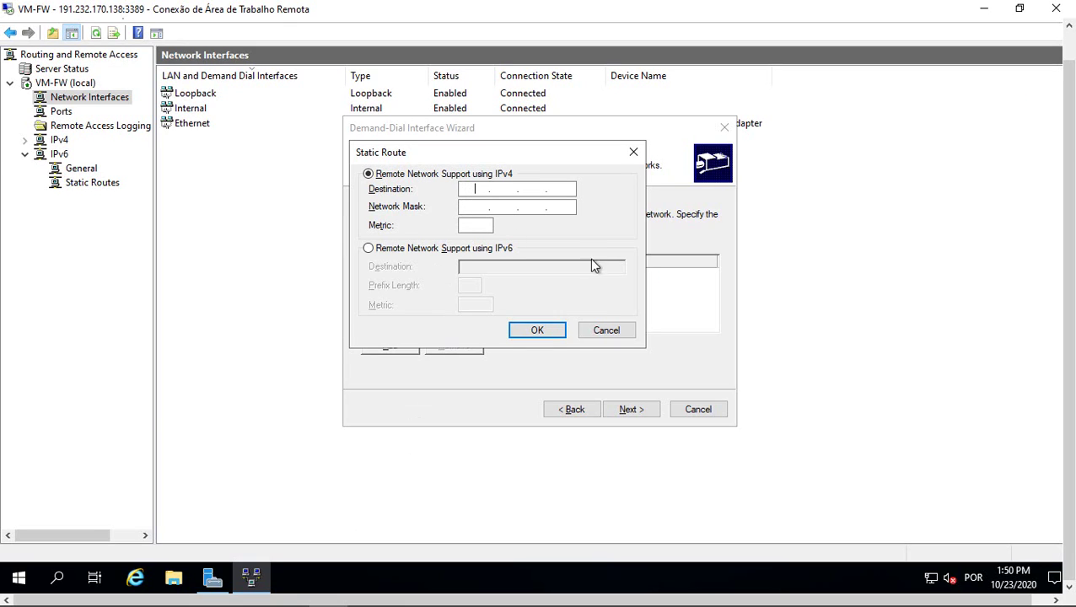
text(10.0.0.0)
click(509, 209)
text(255.)
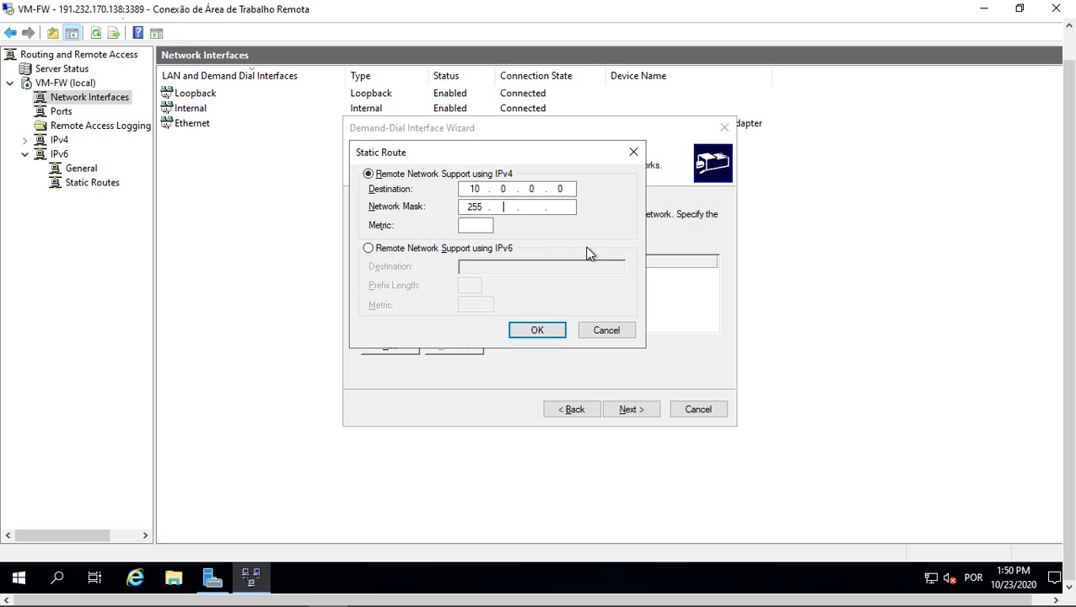
text(255.0.0)
click(469, 228)
click(537, 330)
click(526, 286)
text(10)
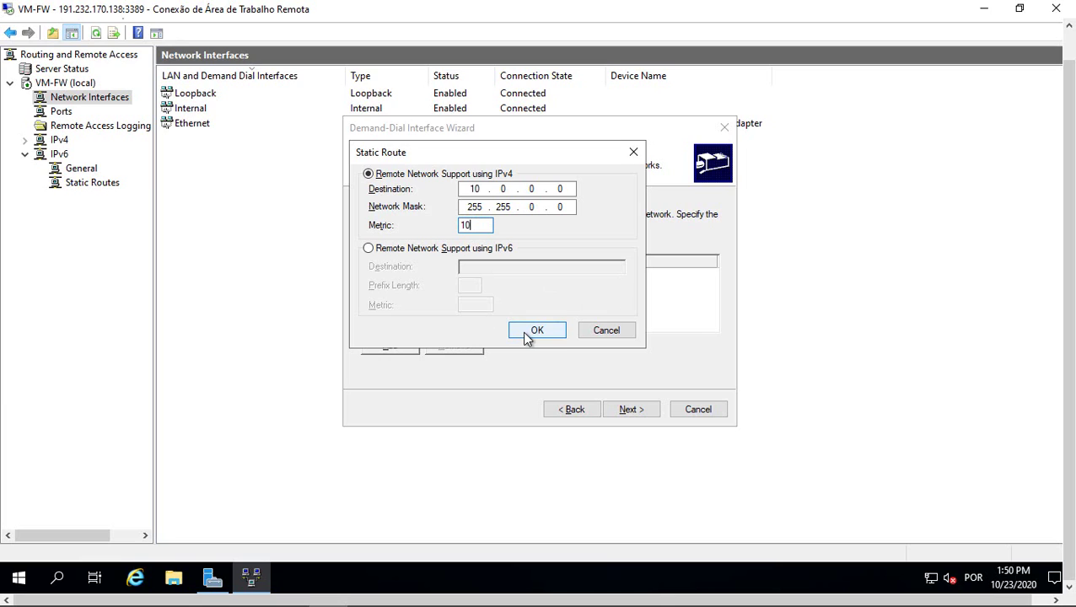
click(529, 332)
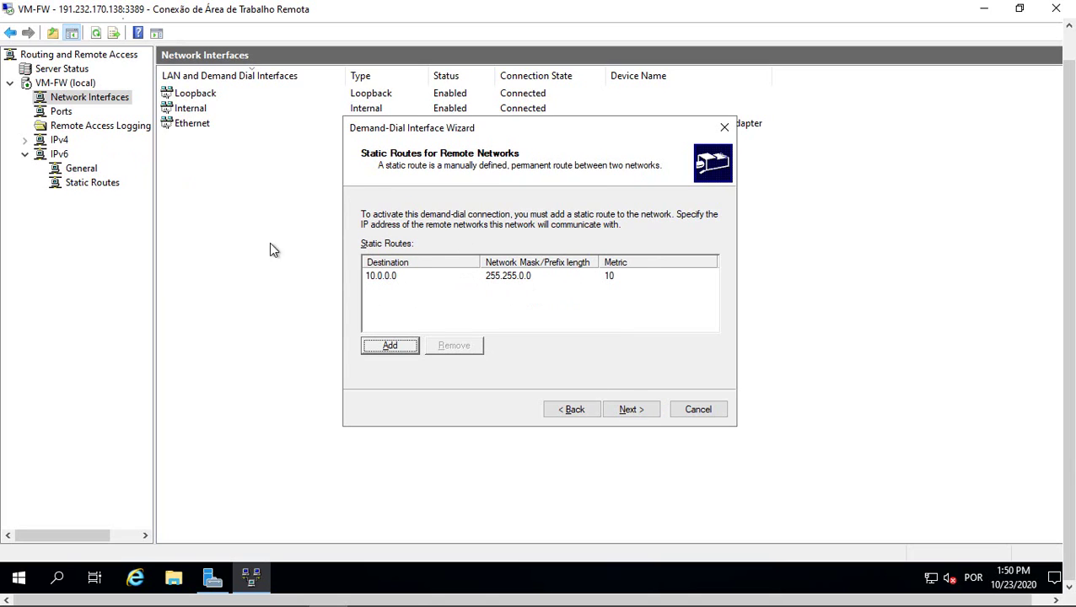
click(629, 411)
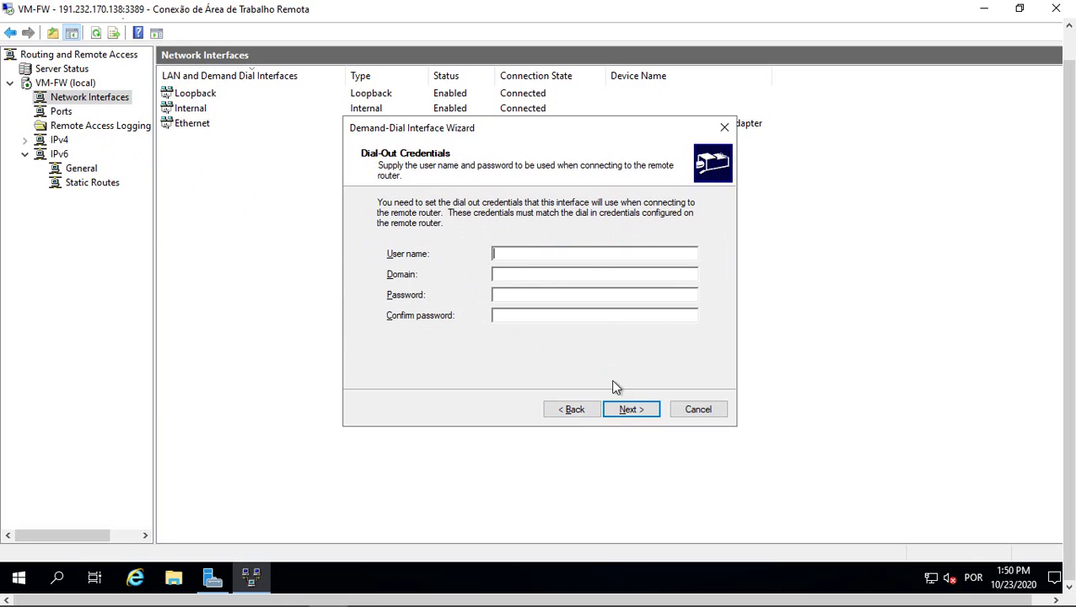
Finish the demand-dial wizard and select the new VPN-AZURE interface
click(625, 411)
click(624, 412)
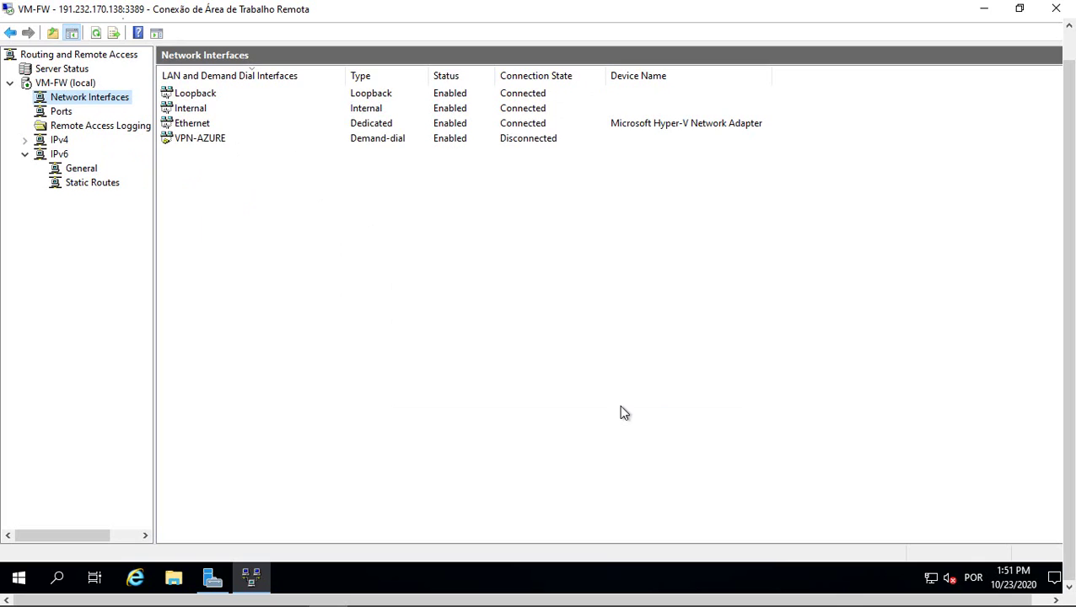
click(207, 142)
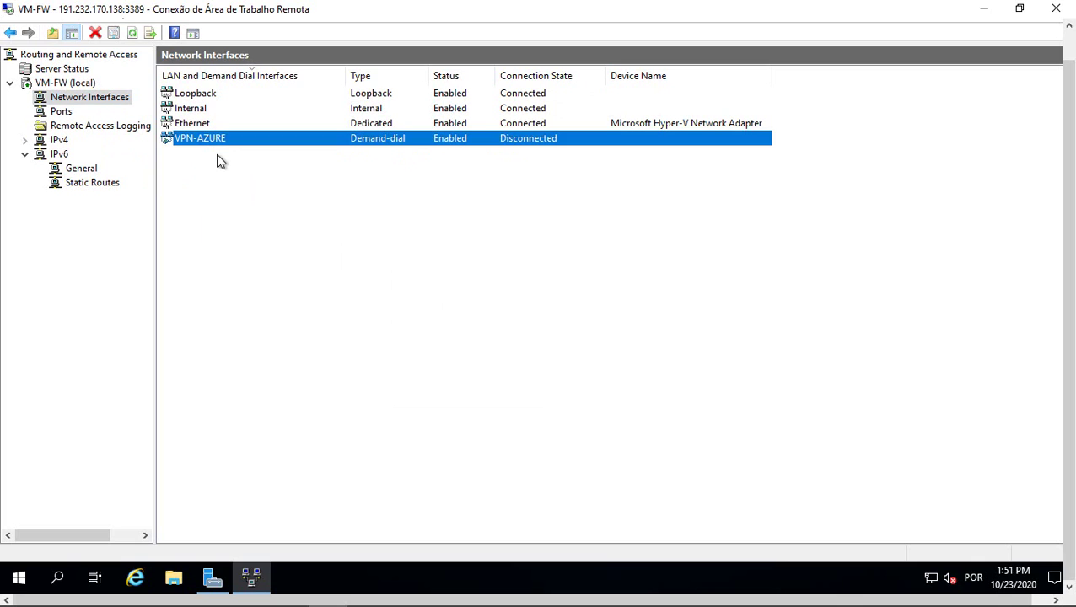
click(221, 157)
click(214, 144)
Bring up the context menu for the VPN-AZURE interface
right_click(213, 143)
click(199, 166)
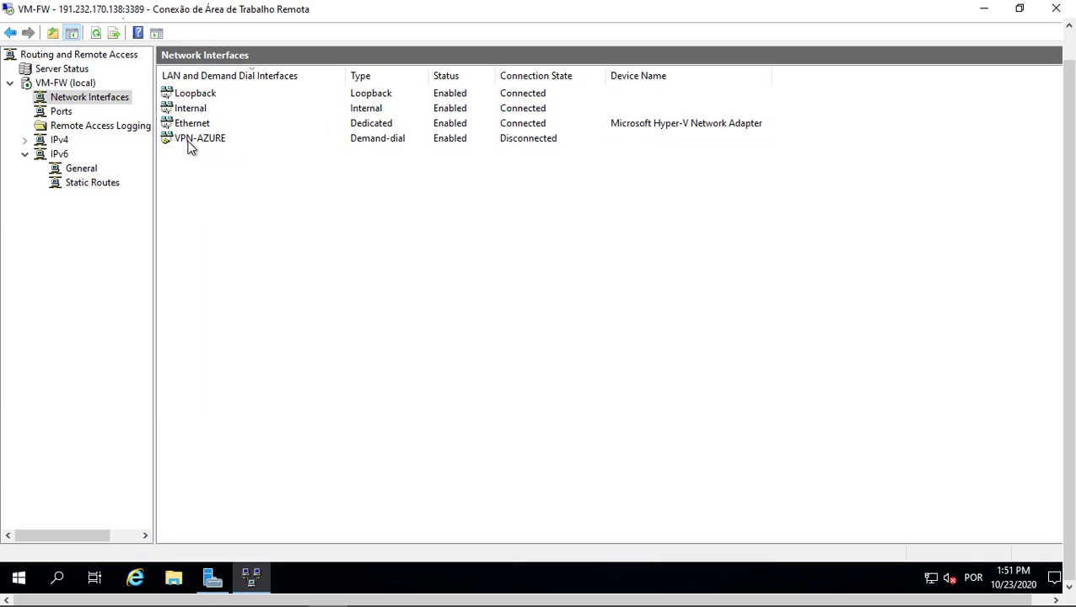
click(189, 135)
right_click(189, 136)
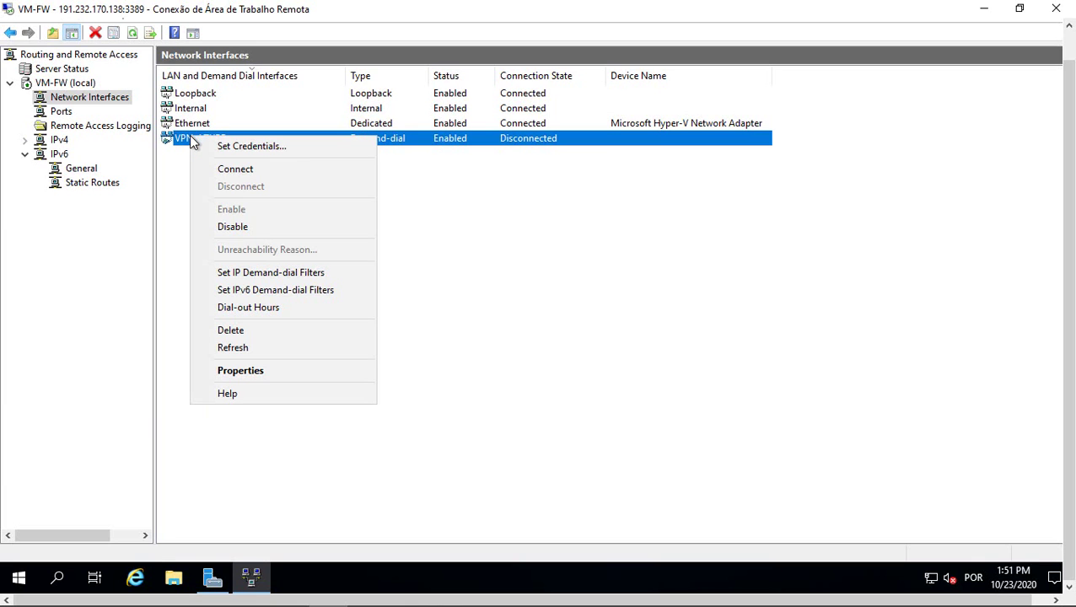
In VPN-AZURE Properties (destination 52.252.43.10), select Persistent connection with 3 redial attempts
click(240, 374)
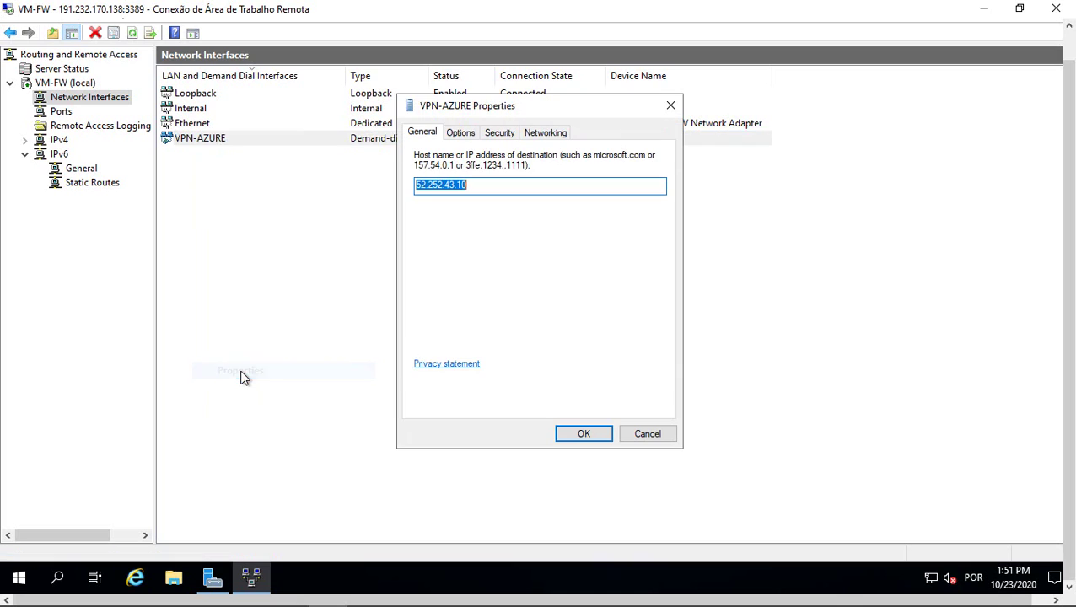
click(478, 183)
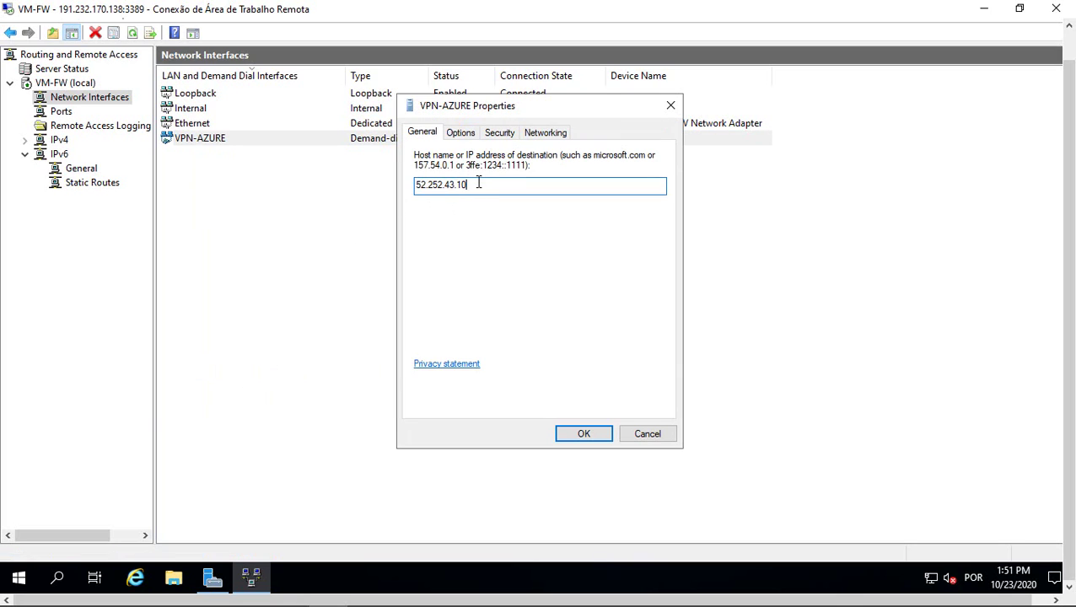
click(457, 133)
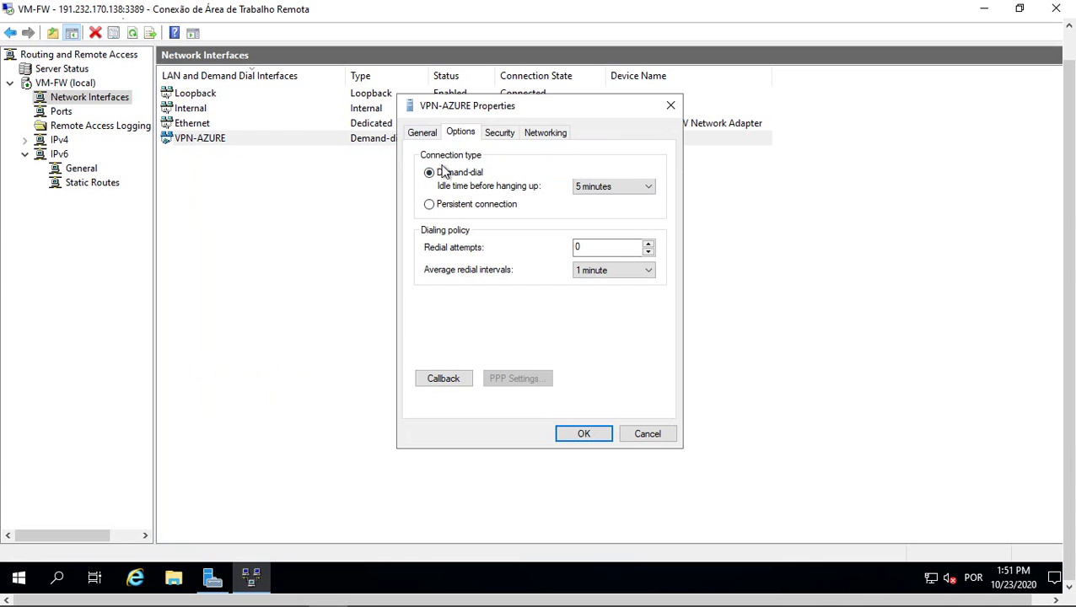
click(455, 211)
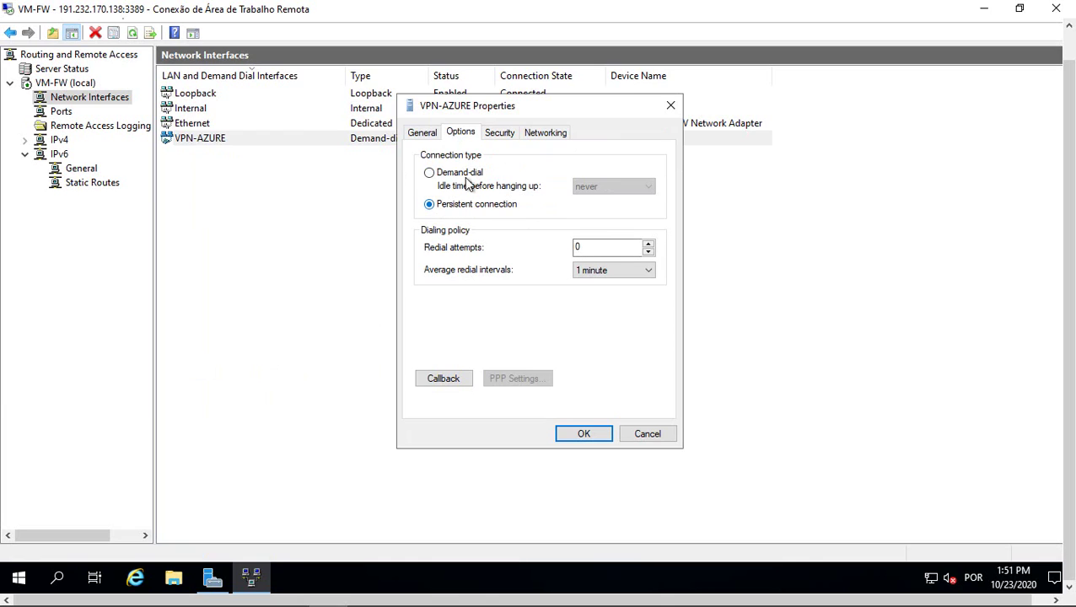
double_click(581, 247)
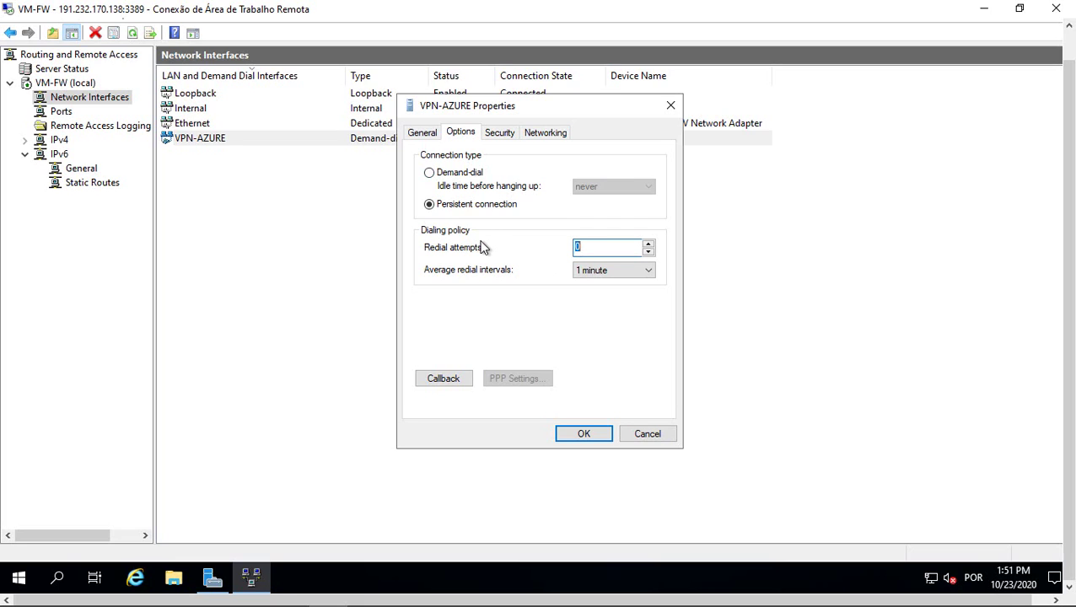
text(3)
Keep IKEv2 as the VPN type and switch authentication to a preshared key
click(497, 135)
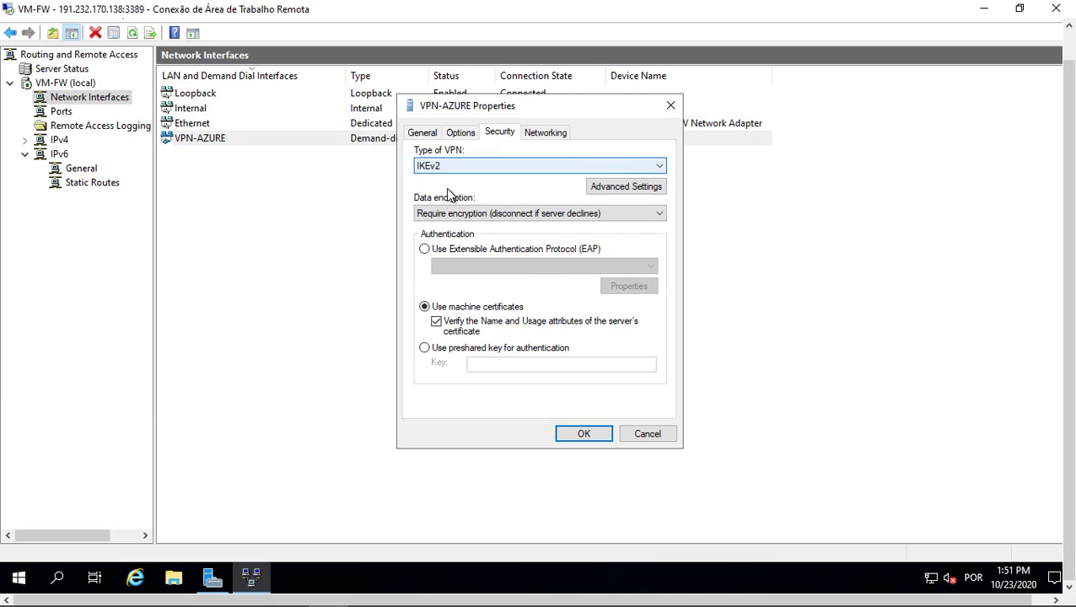
click(437, 166)
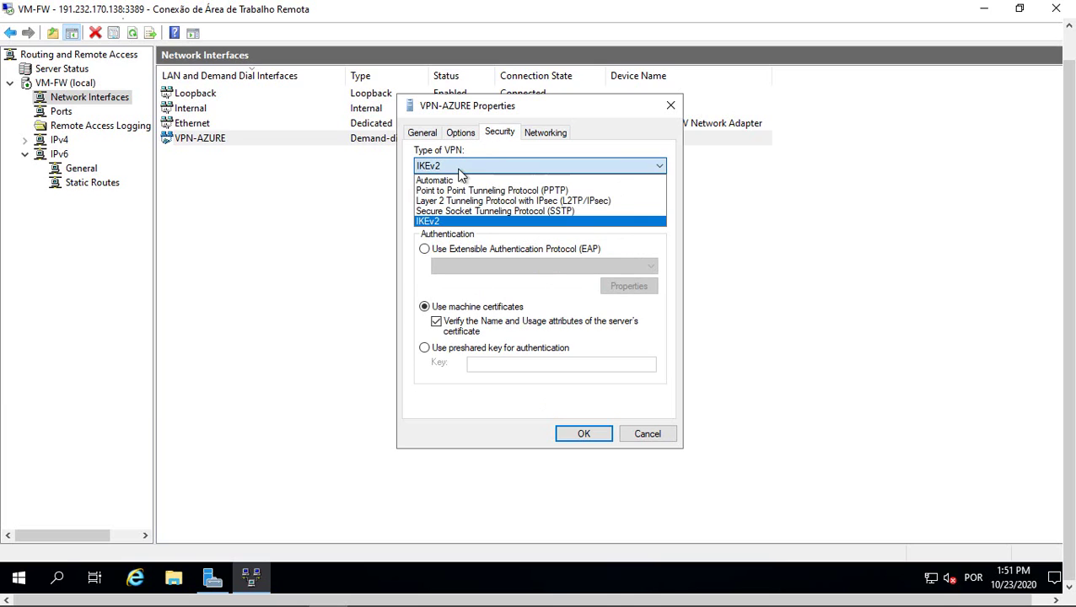
click(447, 223)
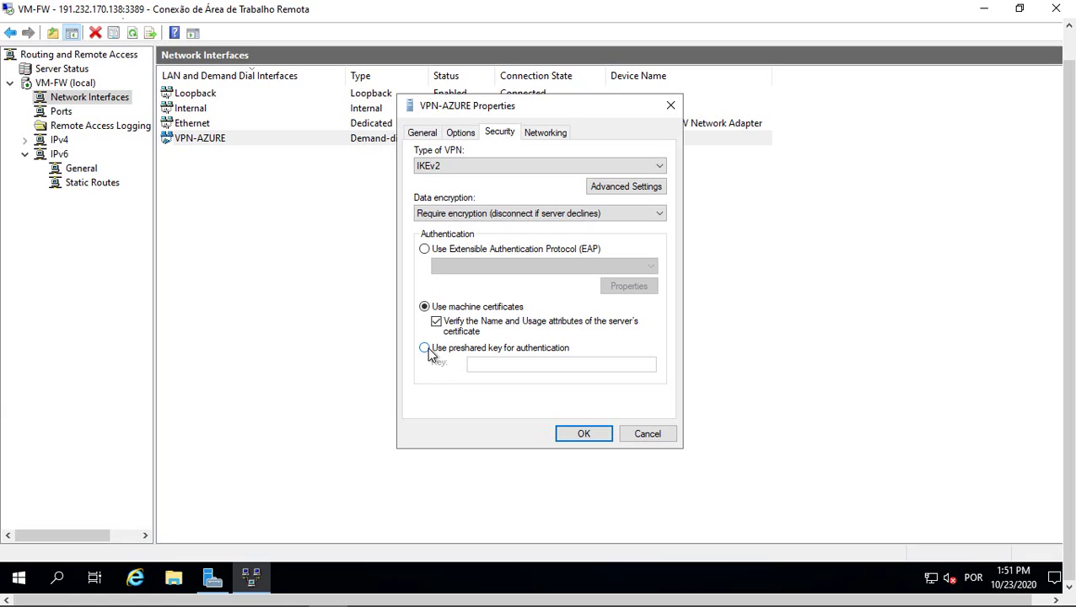
click(427, 350)
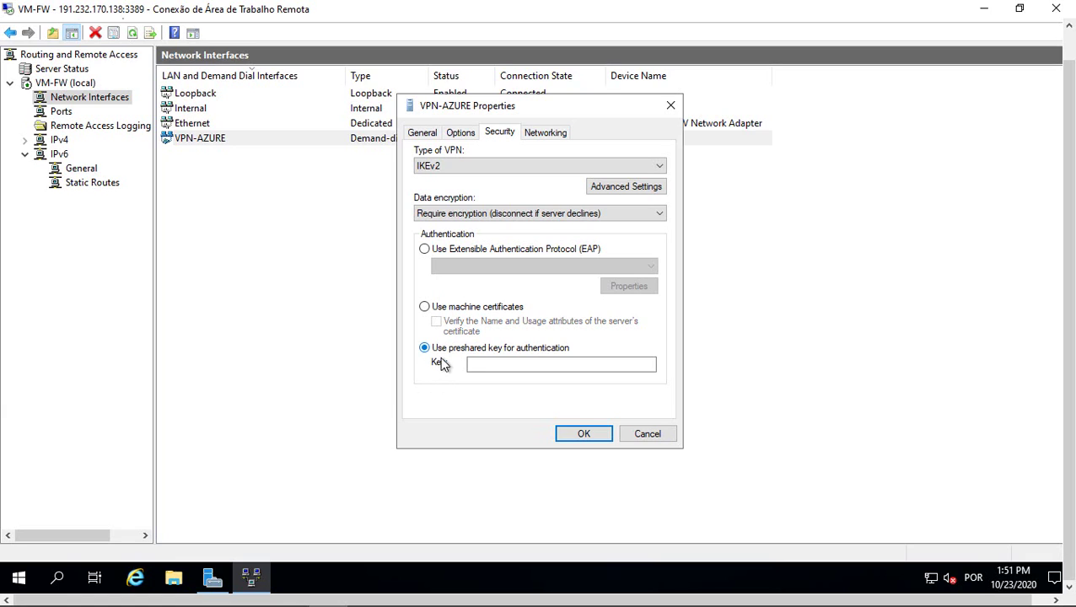
Enter and double-check the preshared key for VPN-AZURE
click(487, 363)
click(487, 362)
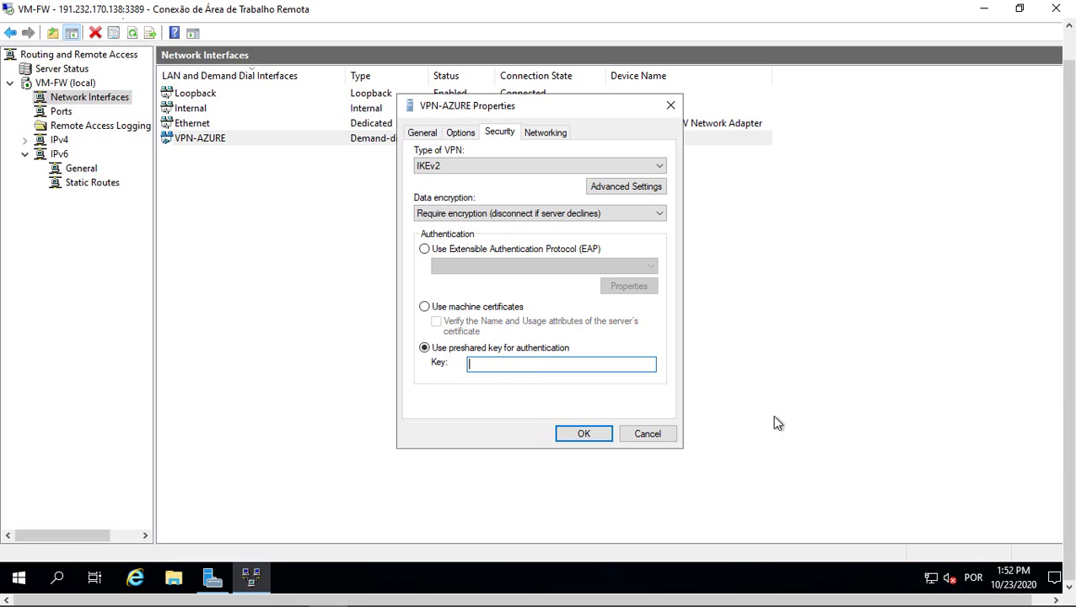
double_click(478, 361)
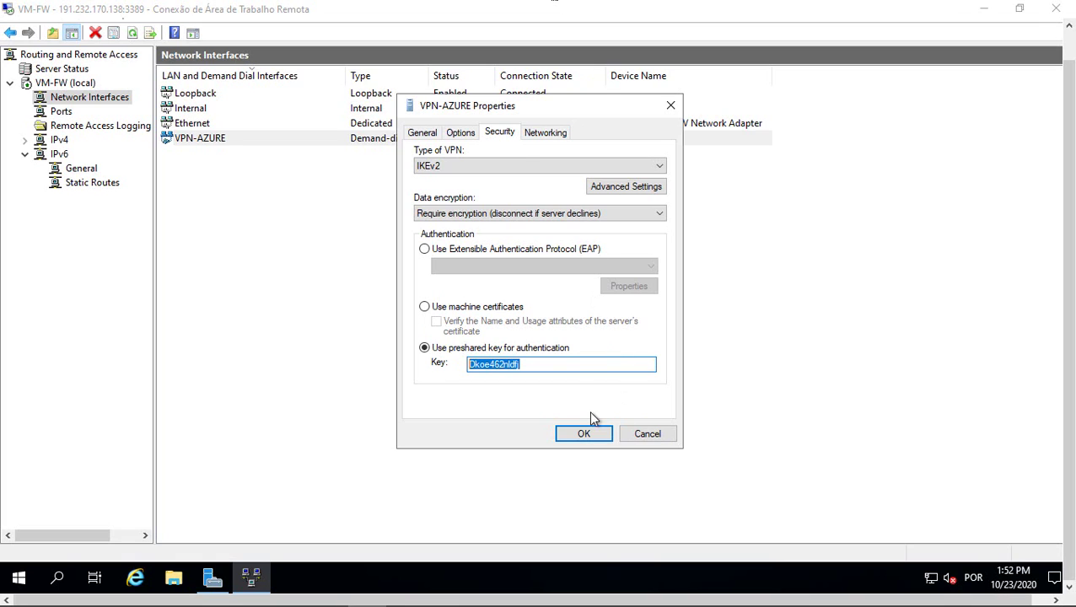
click(540, 133)
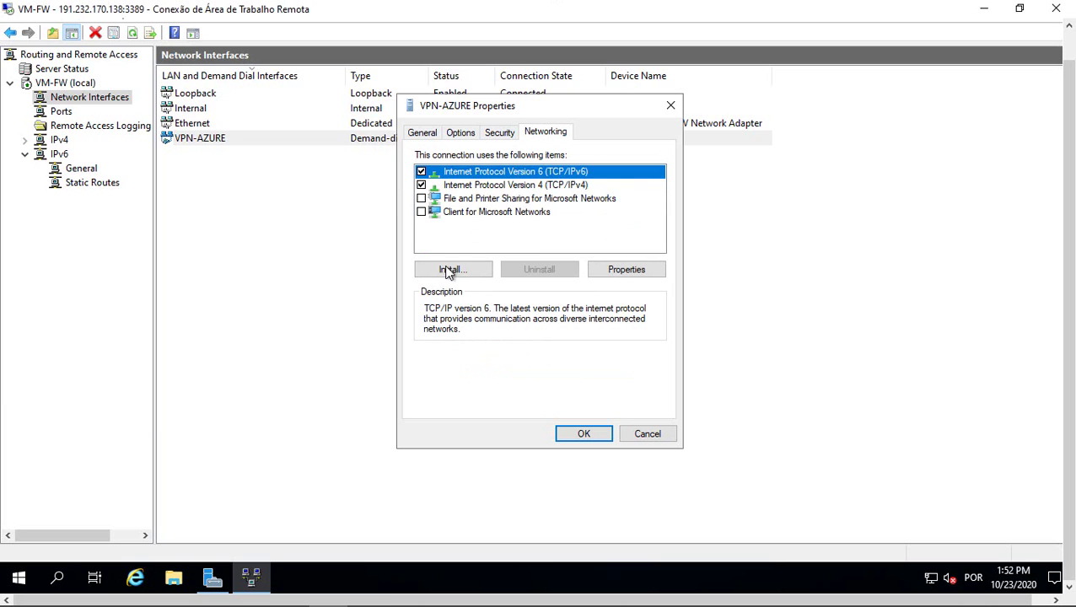
Review IPv4 settings without changes, then save VPN-AZURE Properties with OK
click(477, 185)
click(615, 269)
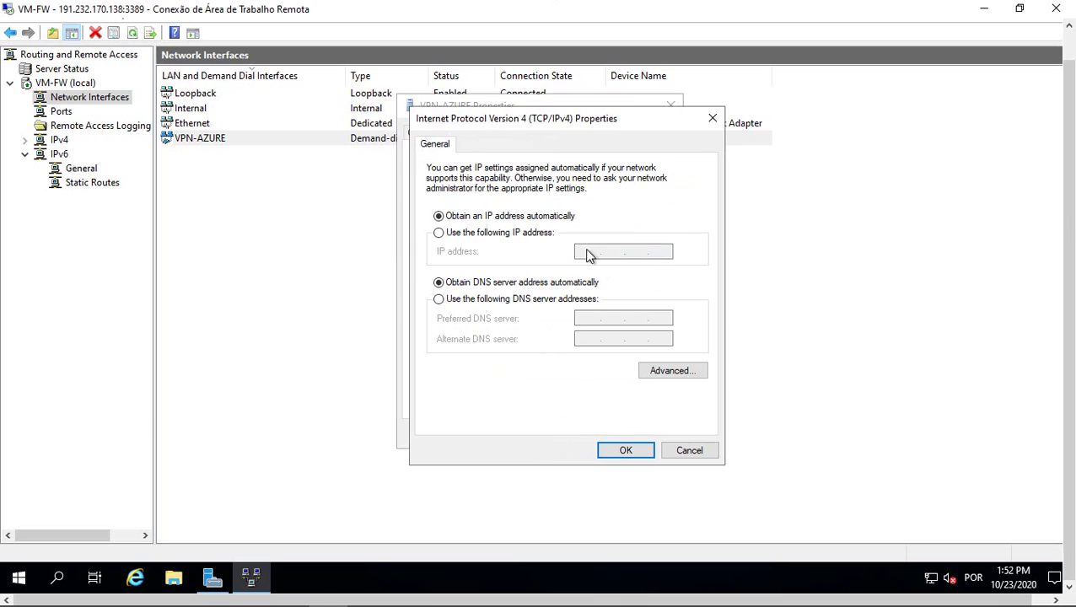
click(712, 118)
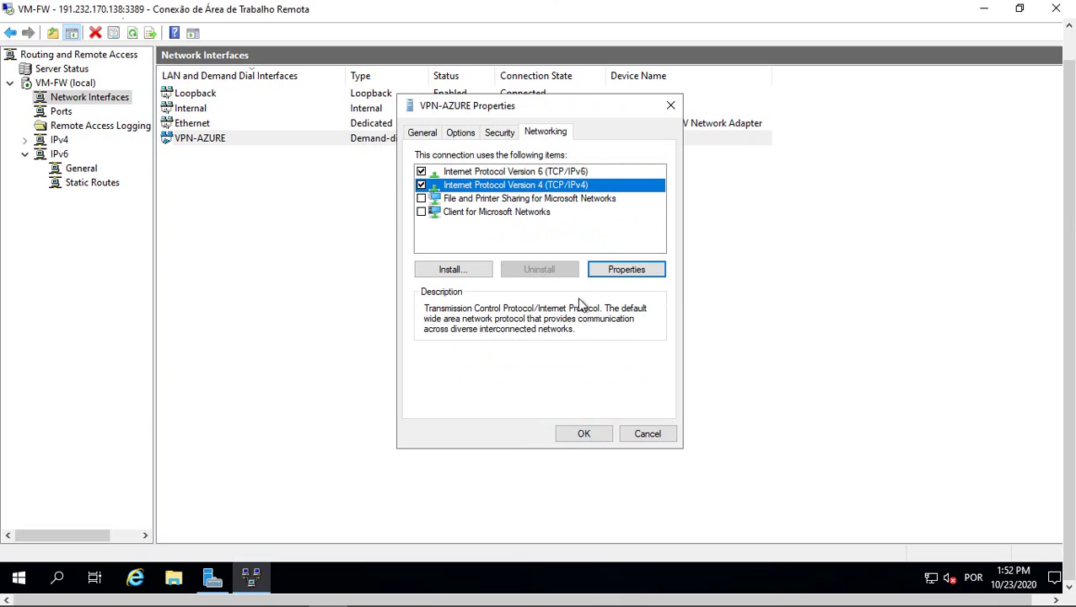
click(588, 433)
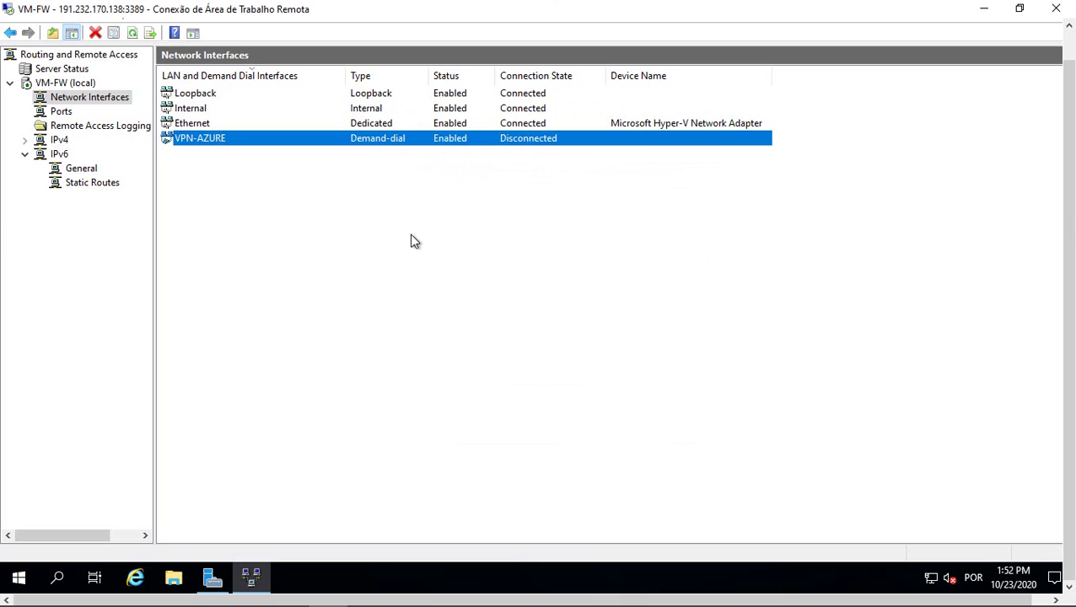
click(449, 140)
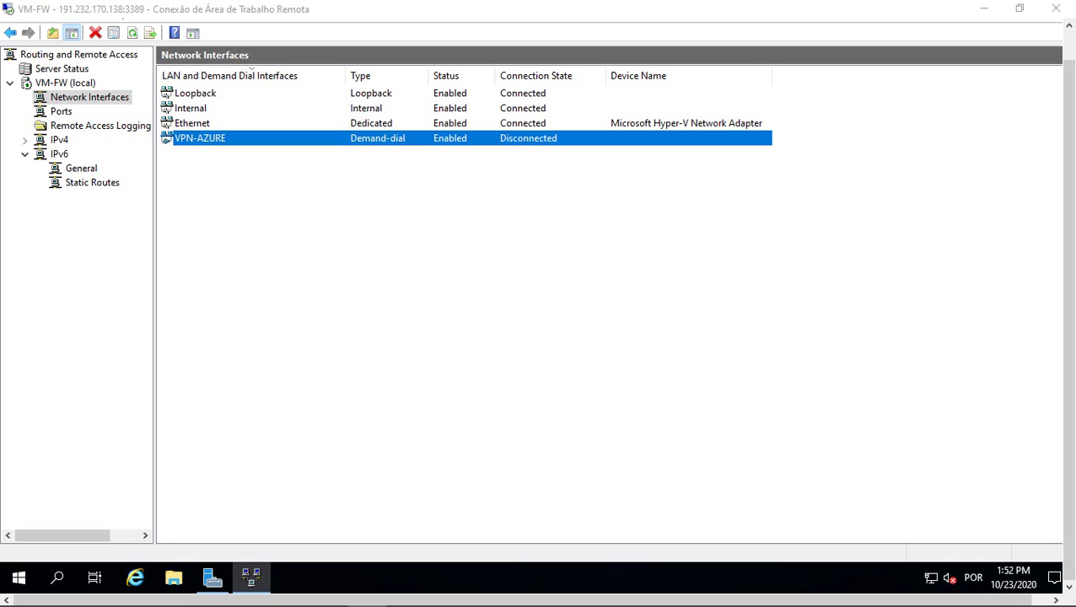
Return to the Azure portal and show VNGTFTEC01's empty Connections page
key(alt+Tab)
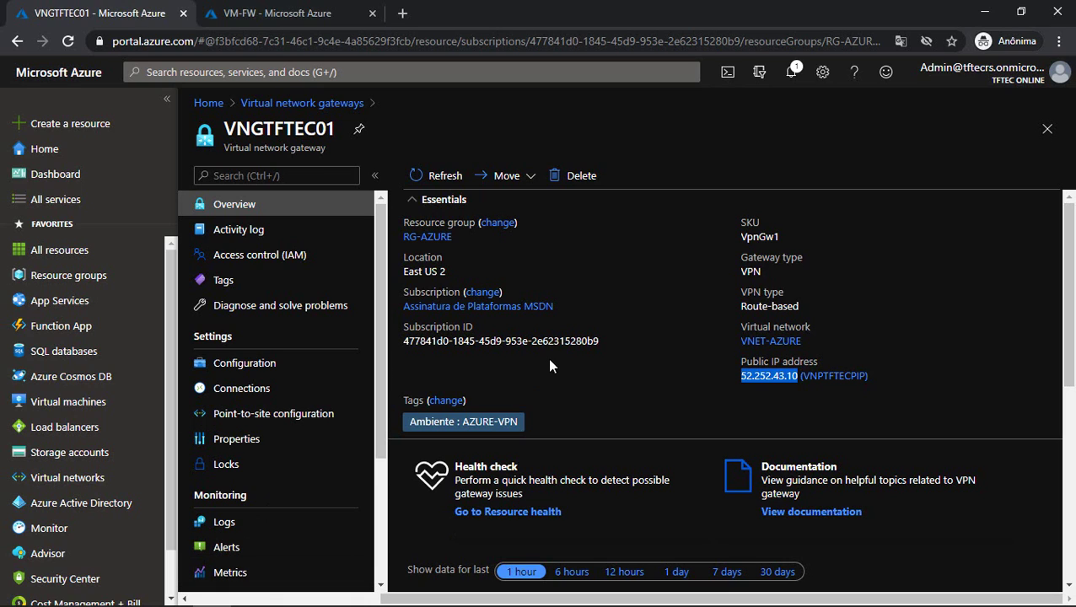
scroll(536, 286, down, 1)
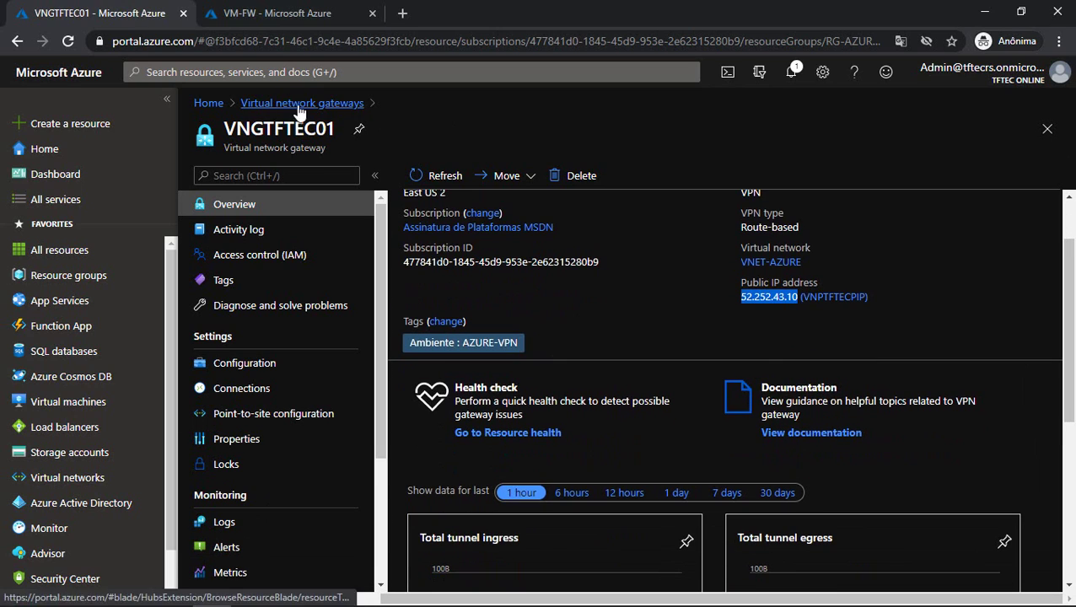
click(218, 395)
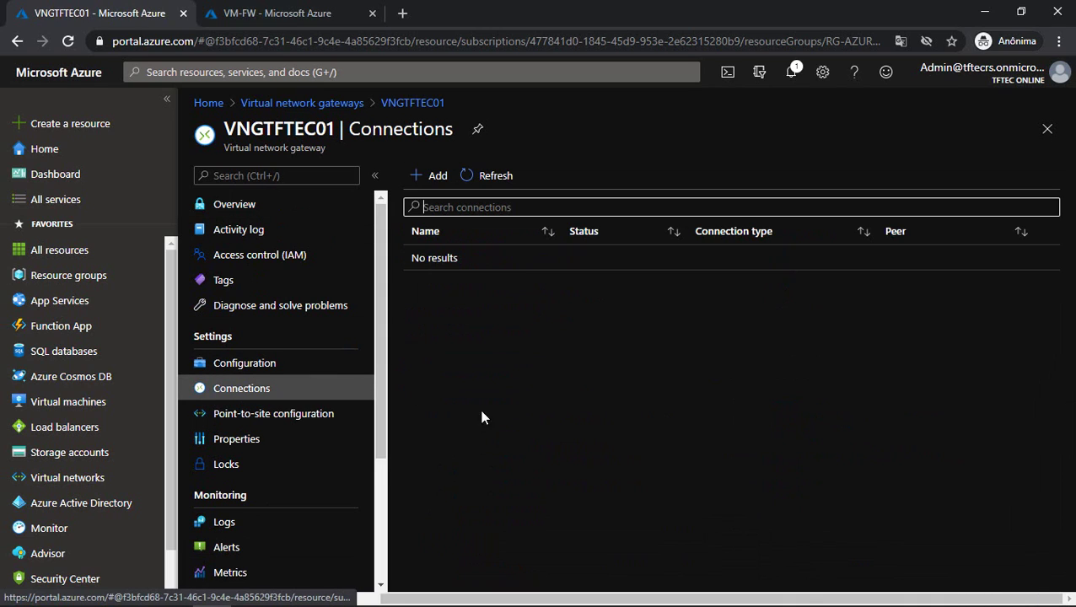
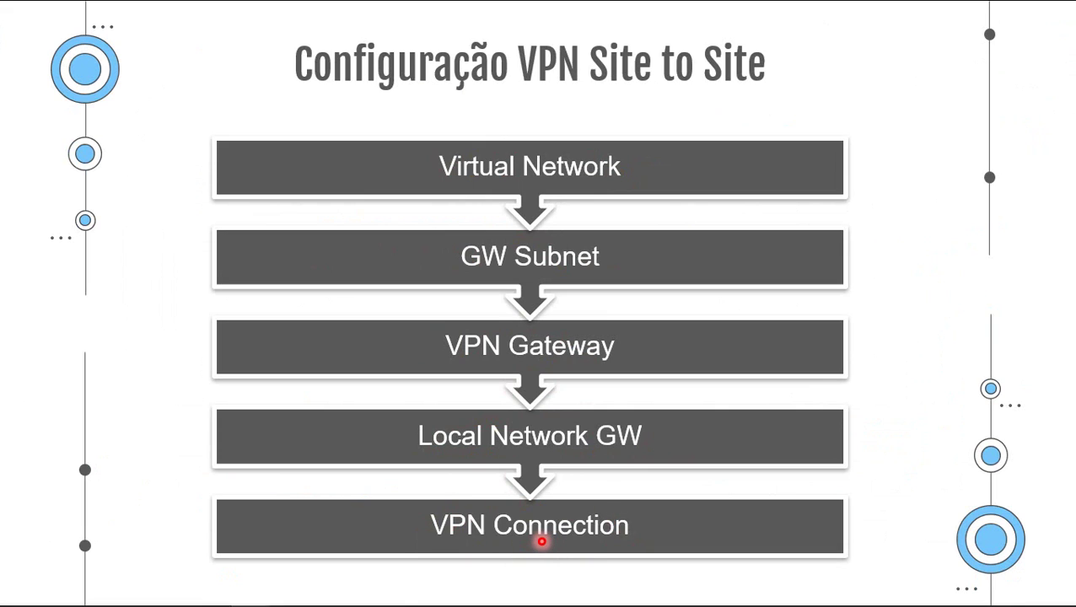
Switch from the PowerPoint VPN slide to the VNGTFTEC01 Connections page in the Azure portal
key(alt+Tab)
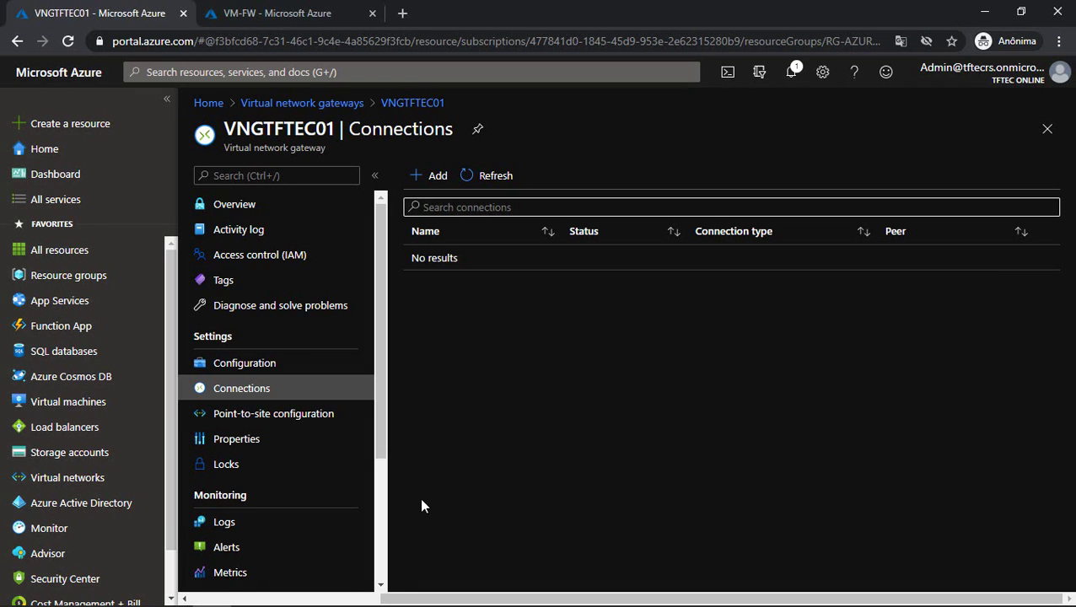
Add a new connection to VNGTFTEC01 and name it VPN-TO-LOCAL
click(440, 175)
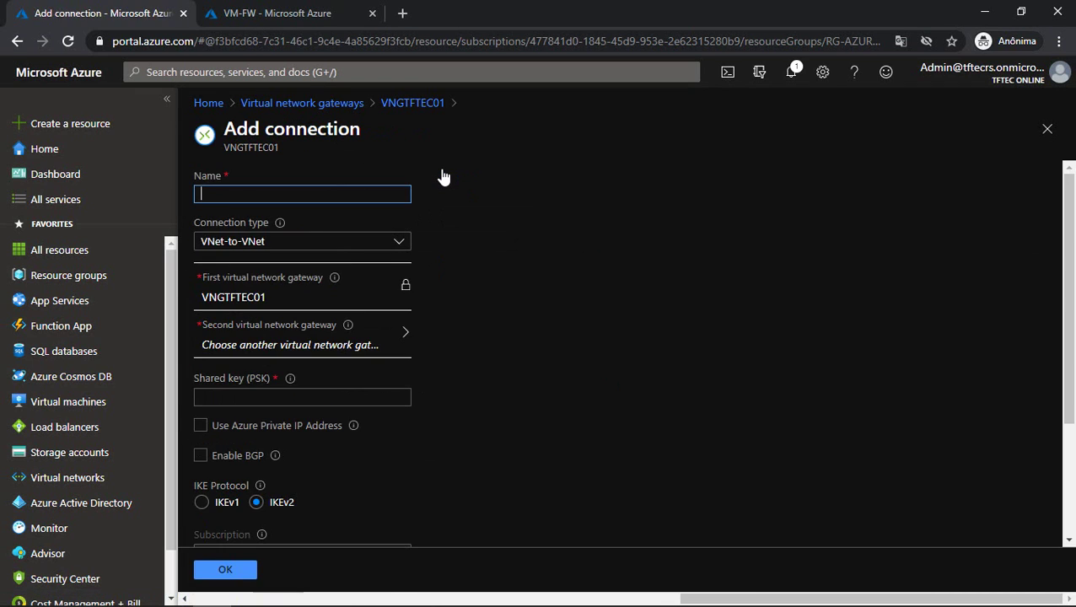
click(354, 194)
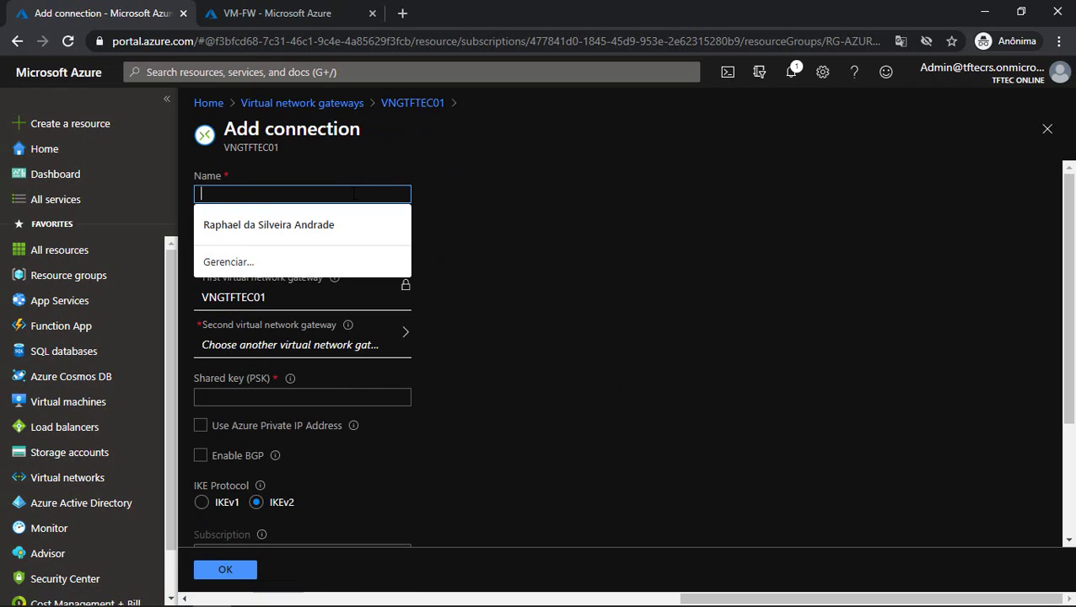
text(VPN-)
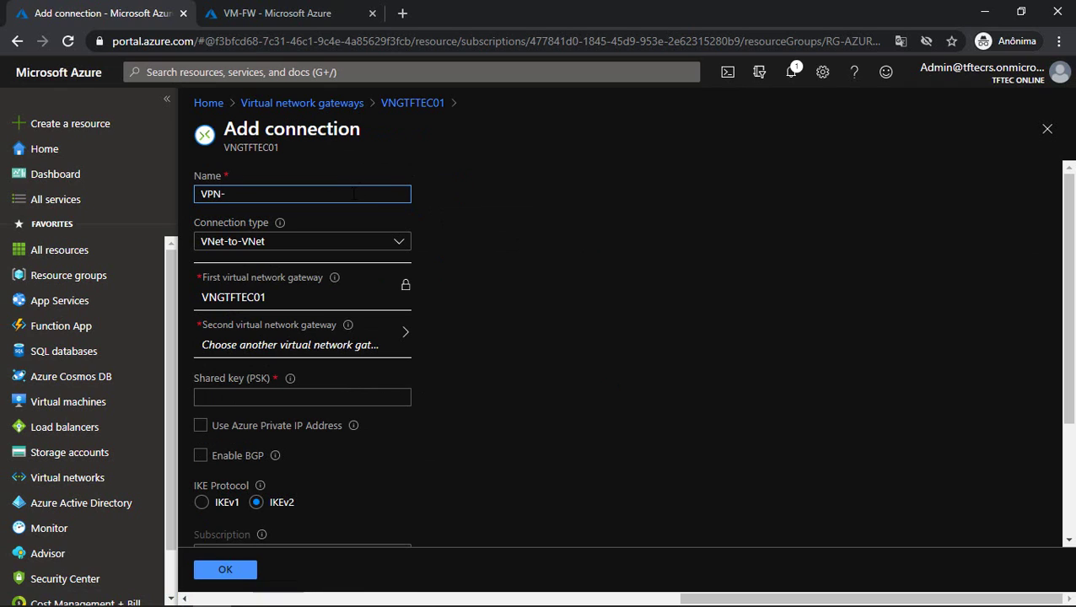
text(TO-LOCAL)
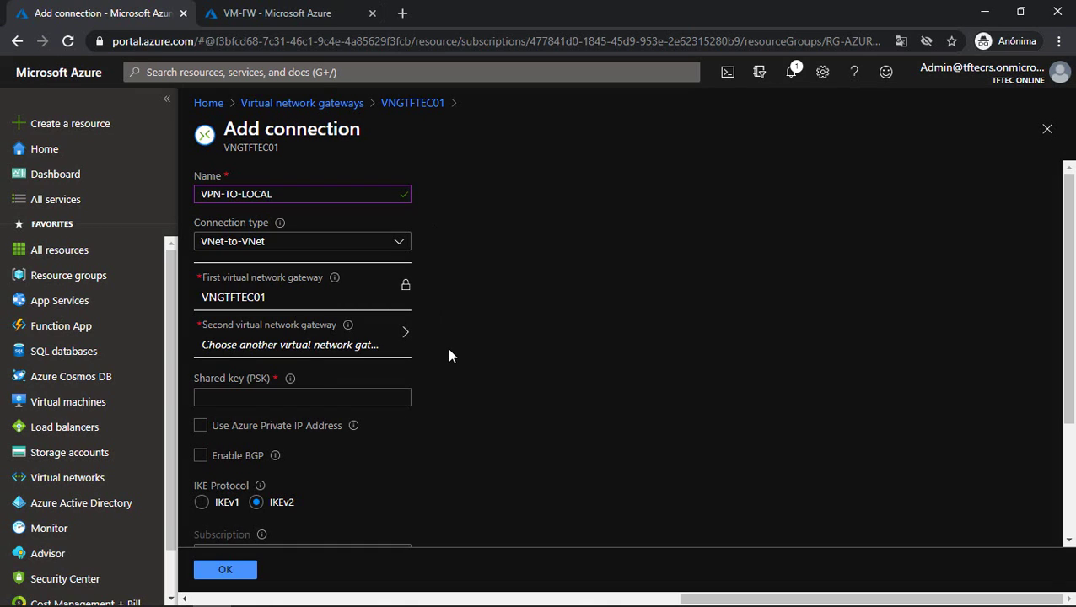
click(276, 328)
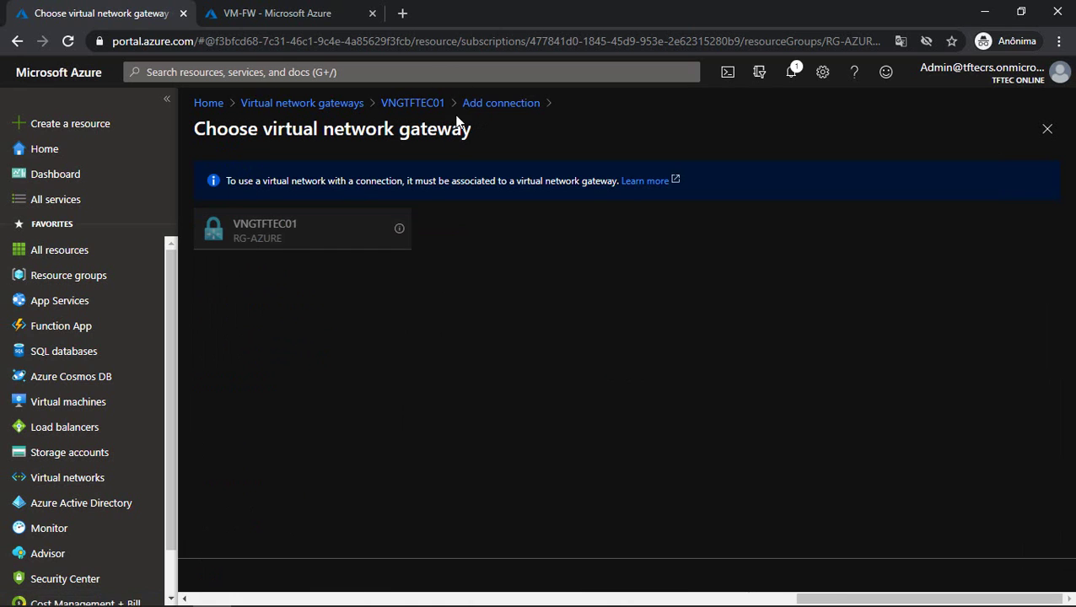
click(490, 107)
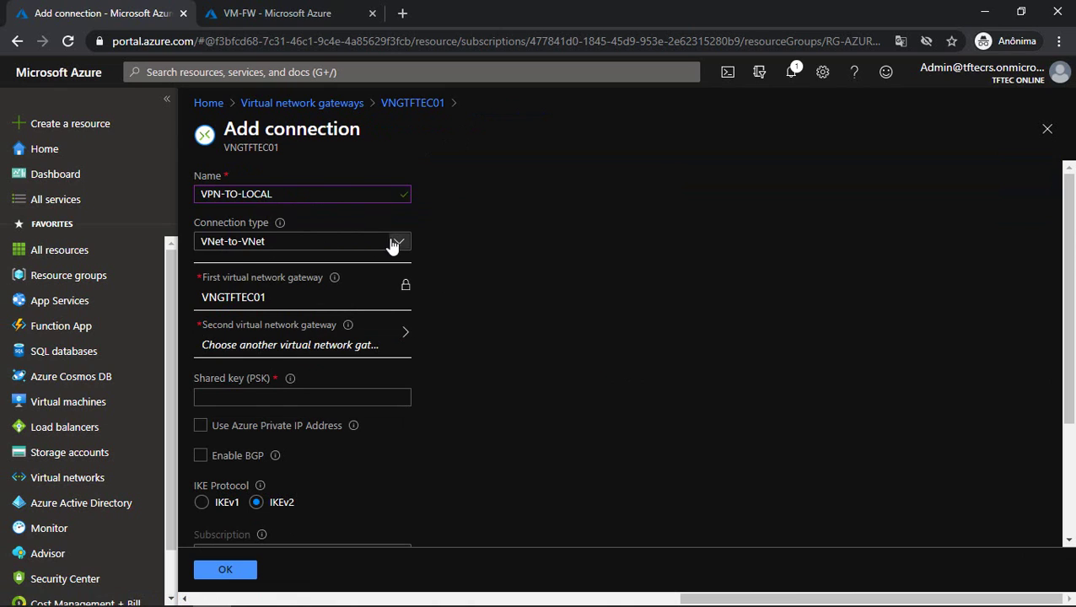
click(259, 245)
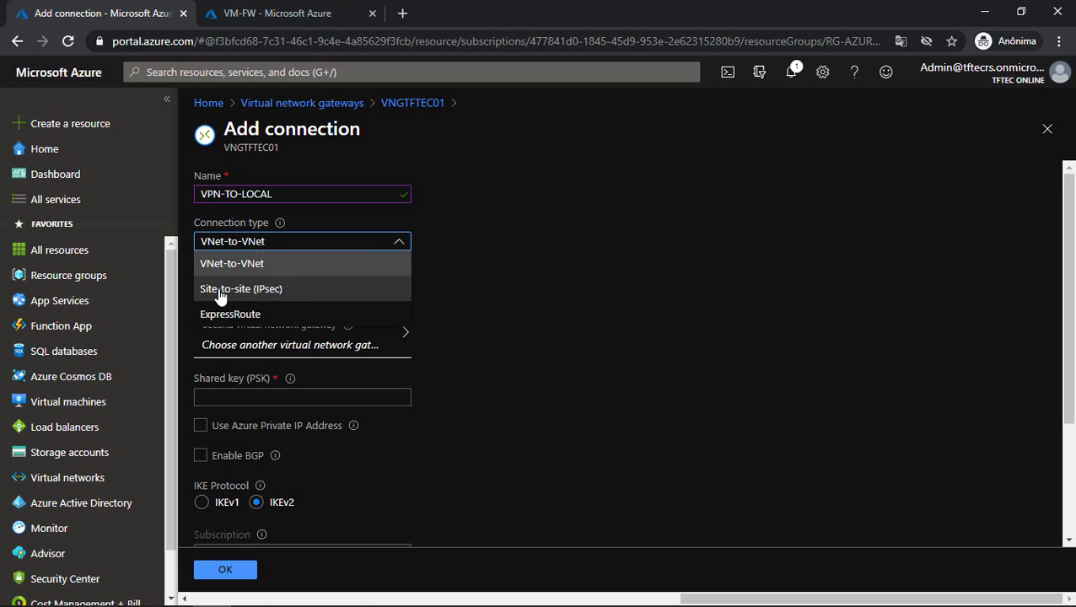
click(221, 292)
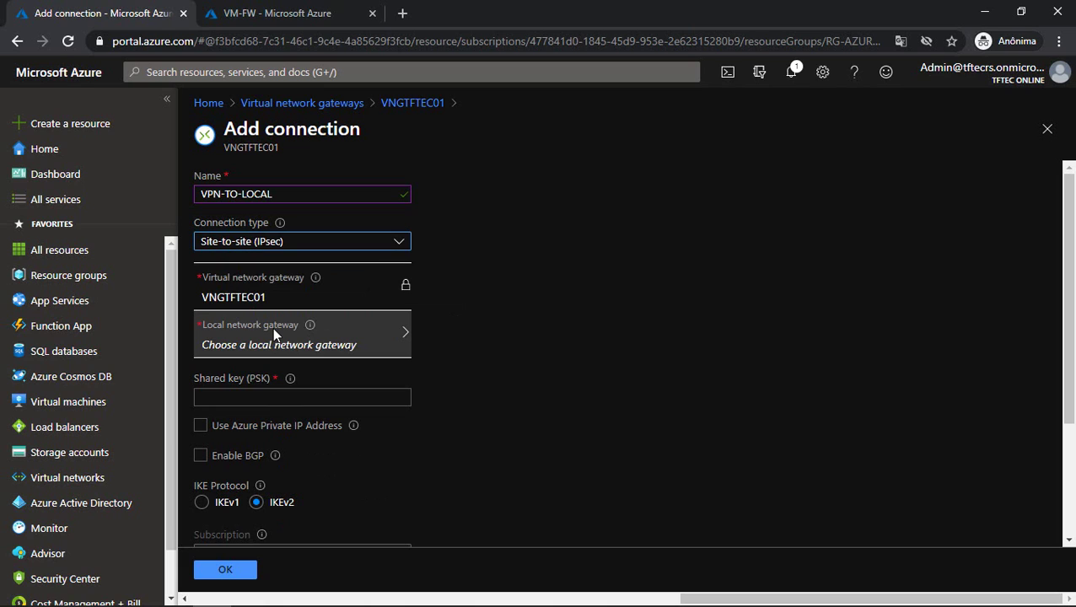
click(276, 246)
click(265, 260)
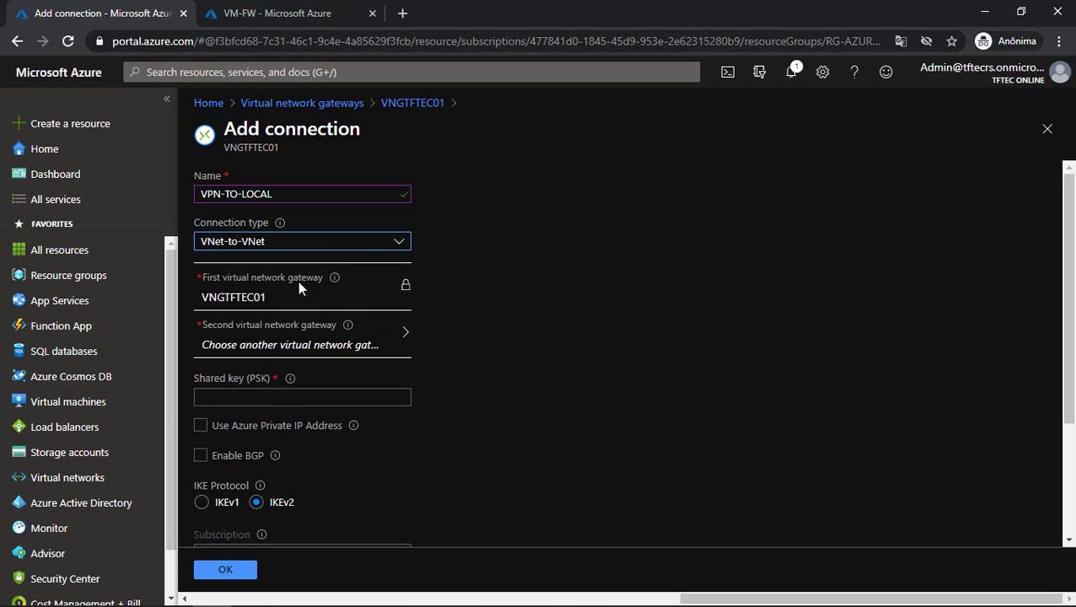